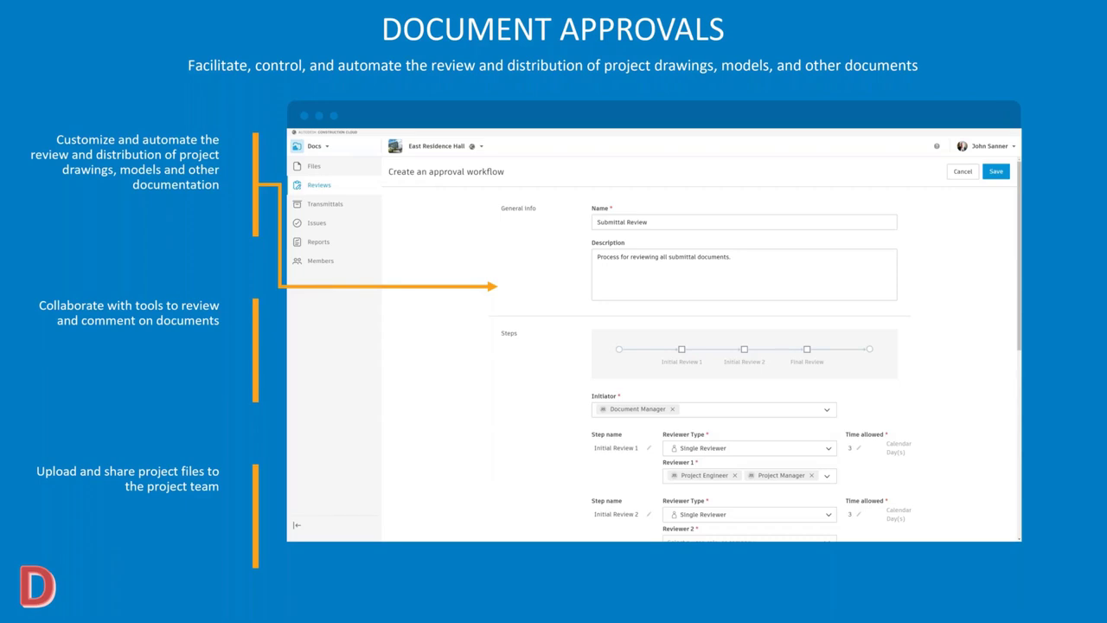
# Switch to Autodesk Docs in the browser, search the projects for "food" and open the Food Mart Inc. project.
pyautogui.hotkey('alt', 'Tab')
pyautogui.hotkey('alt', 'Tab')
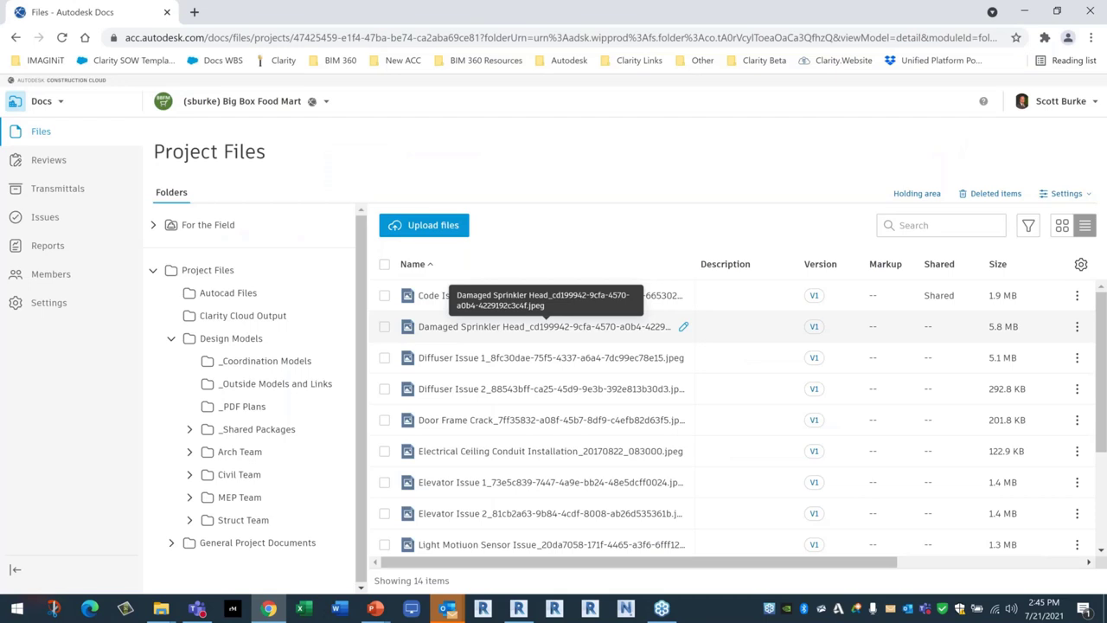
pyautogui.click(265, 102)
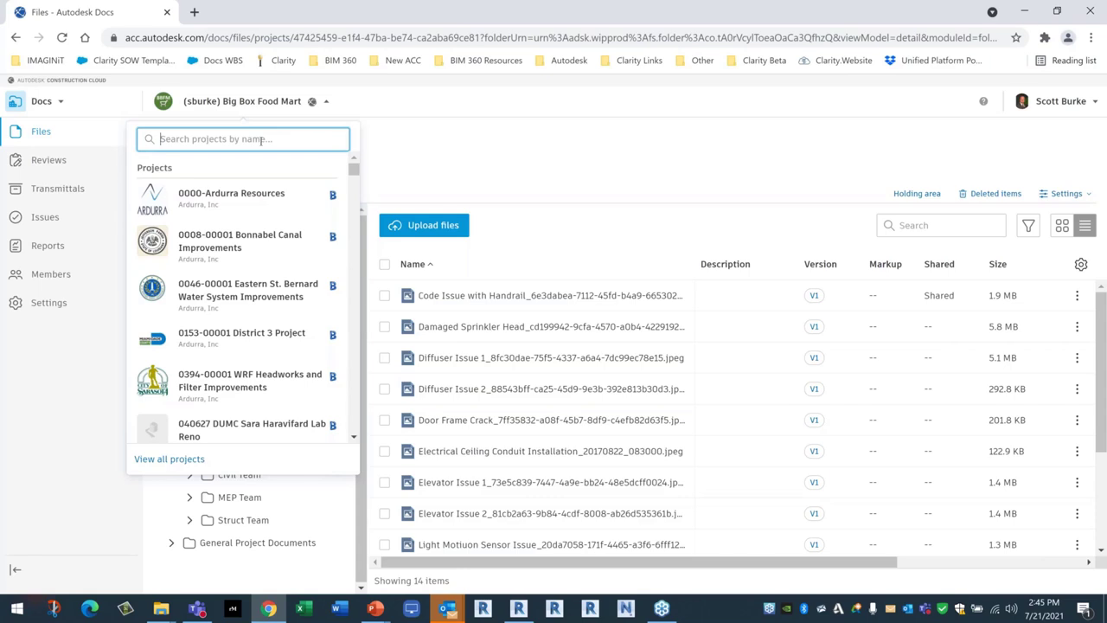
pyautogui.write('food')
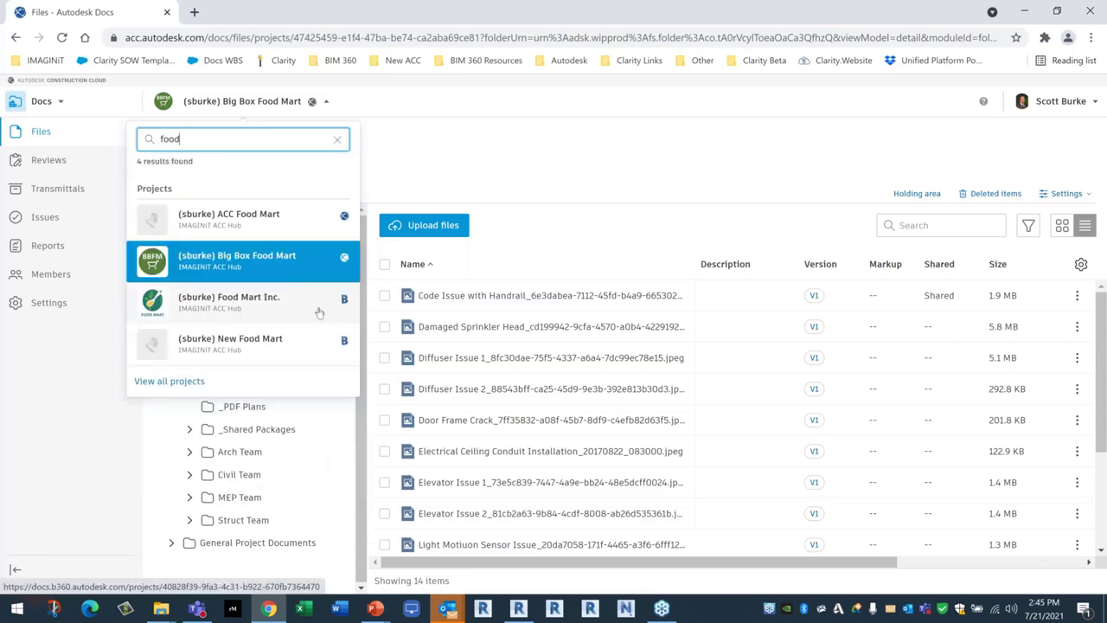
pyautogui.click(277, 304)
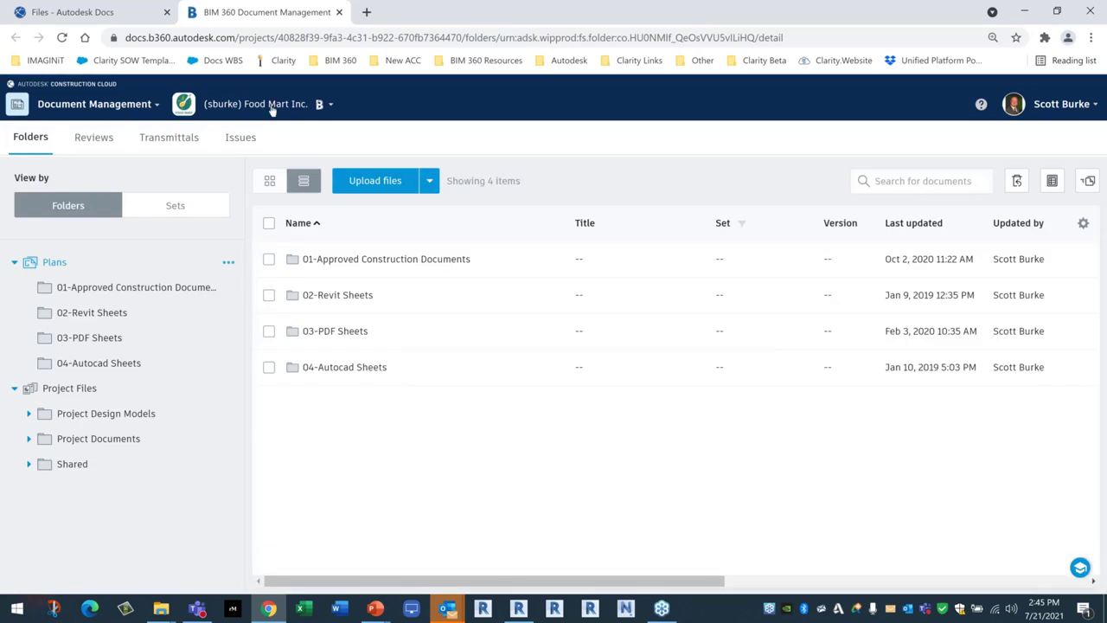
# Find the Big Box Food Mart project by searching for "big", open it and dismiss the file review introduction.
pyautogui.click(273, 105)
pyautogui.write('big')
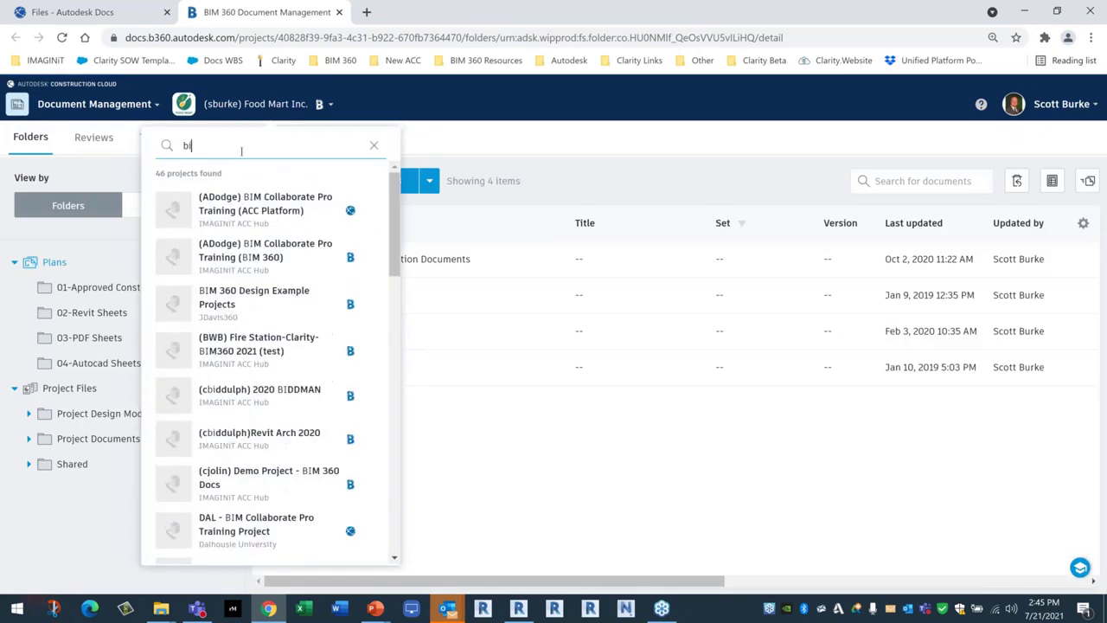
pyautogui.click(230, 206)
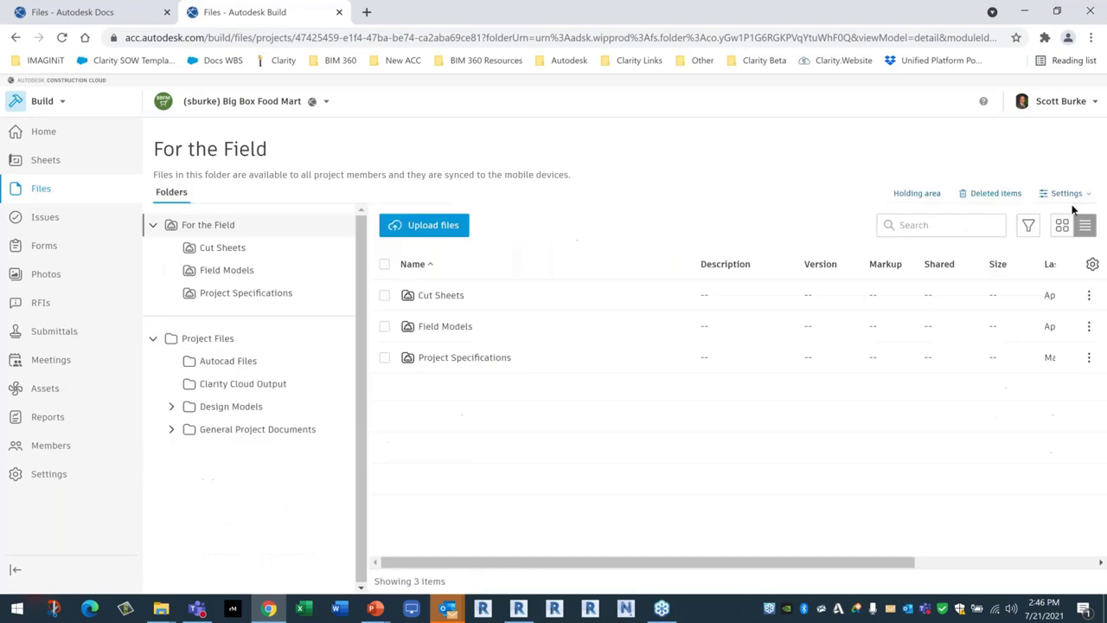
pyautogui.click(1078, 206)
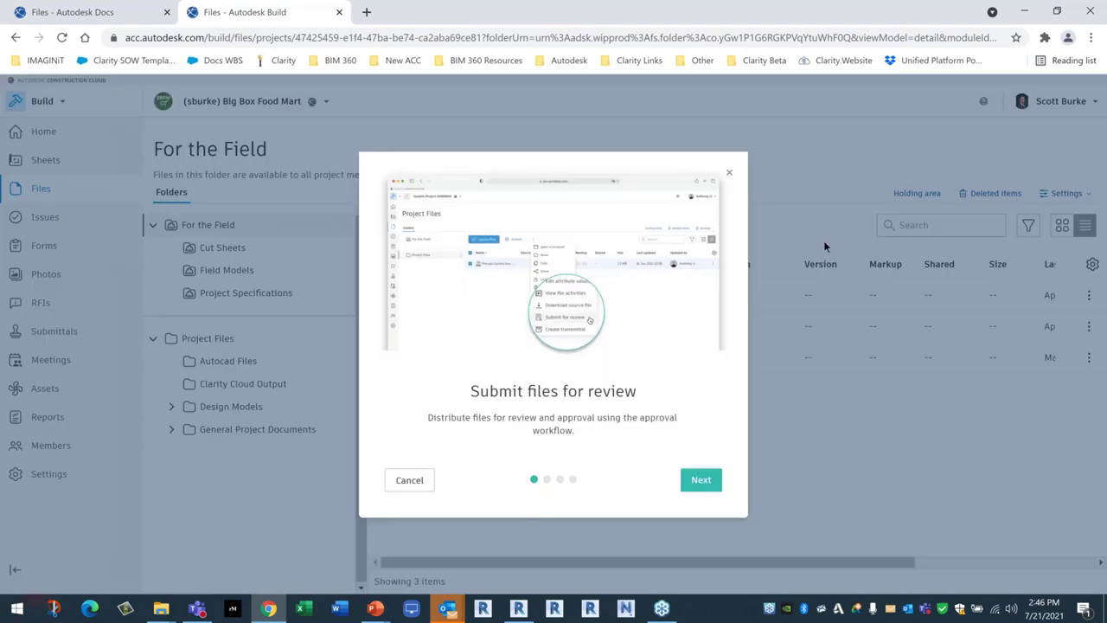
pyautogui.click(410, 477)
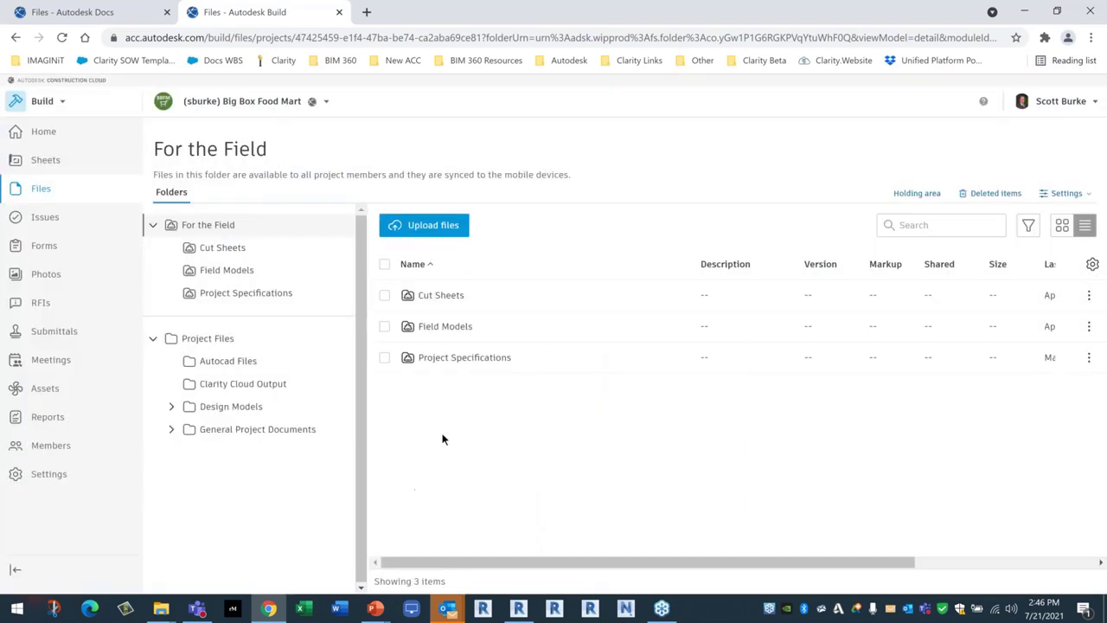
# Collapse the For the Field folder and browse the Photos, Schedule and Specifications folders under General Project Documents.
pyautogui.click(151, 224)
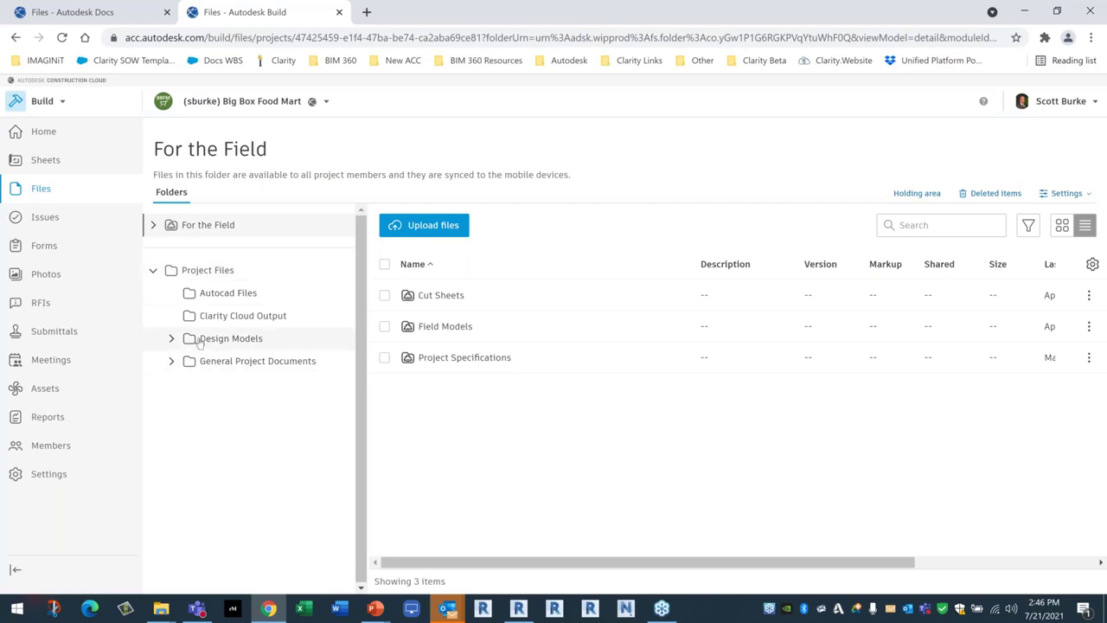
pyautogui.click(172, 361)
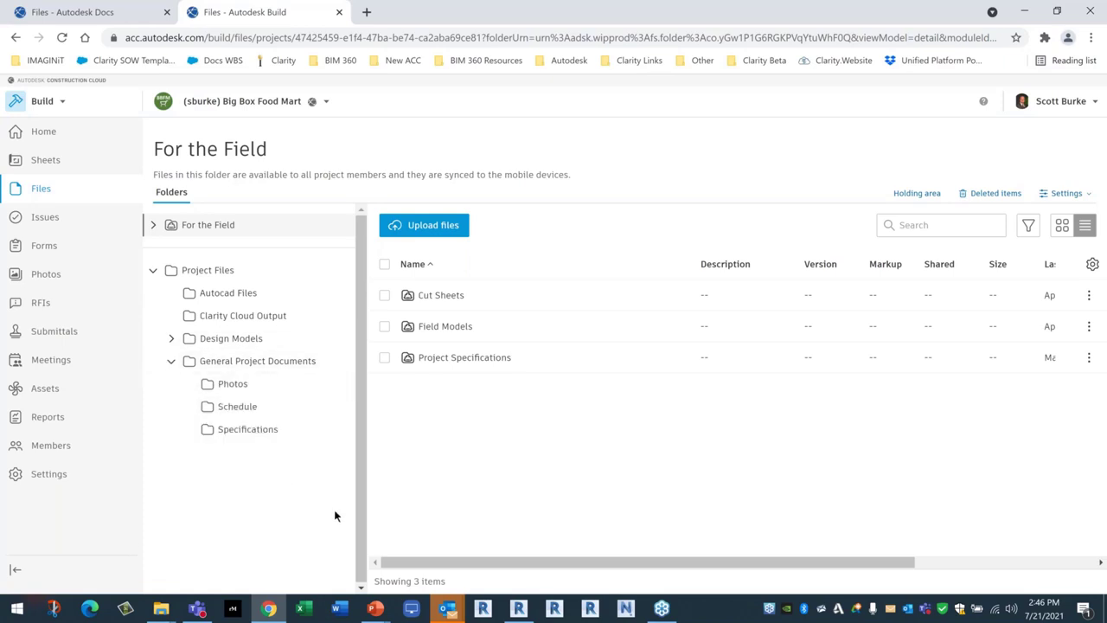
pyautogui.click(241, 390)
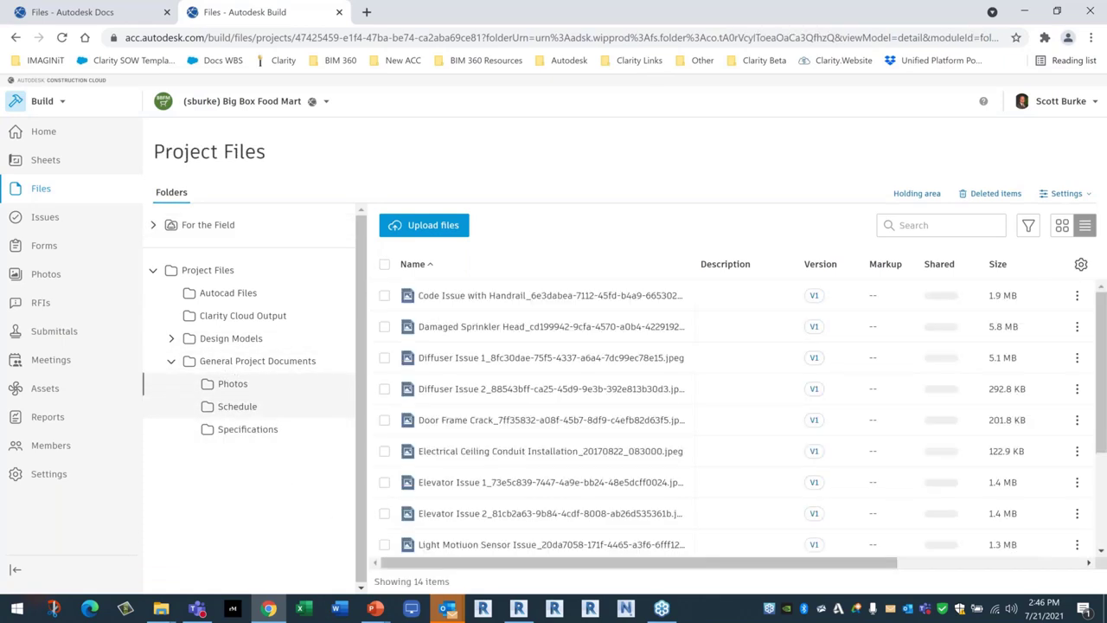
pyautogui.click(237, 405)
pyautogui.click(240, 432)
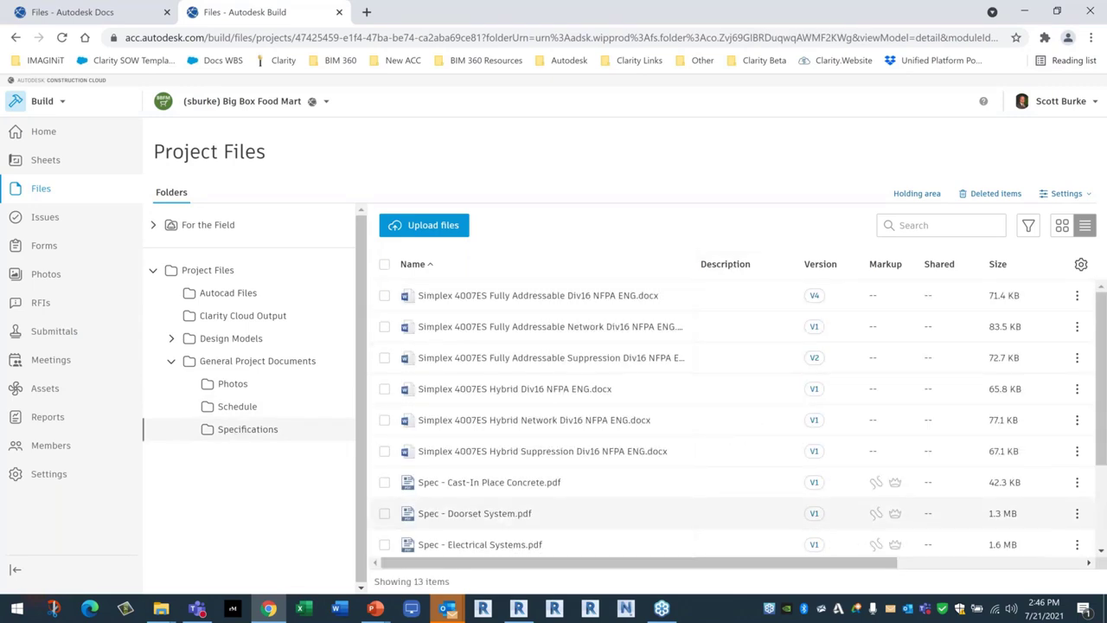
# Check the version history of Simplex 4007ES Fully Addressable Div16 NFPA ENG.docx and view its version V1.
pyautogui.click(815, 295)
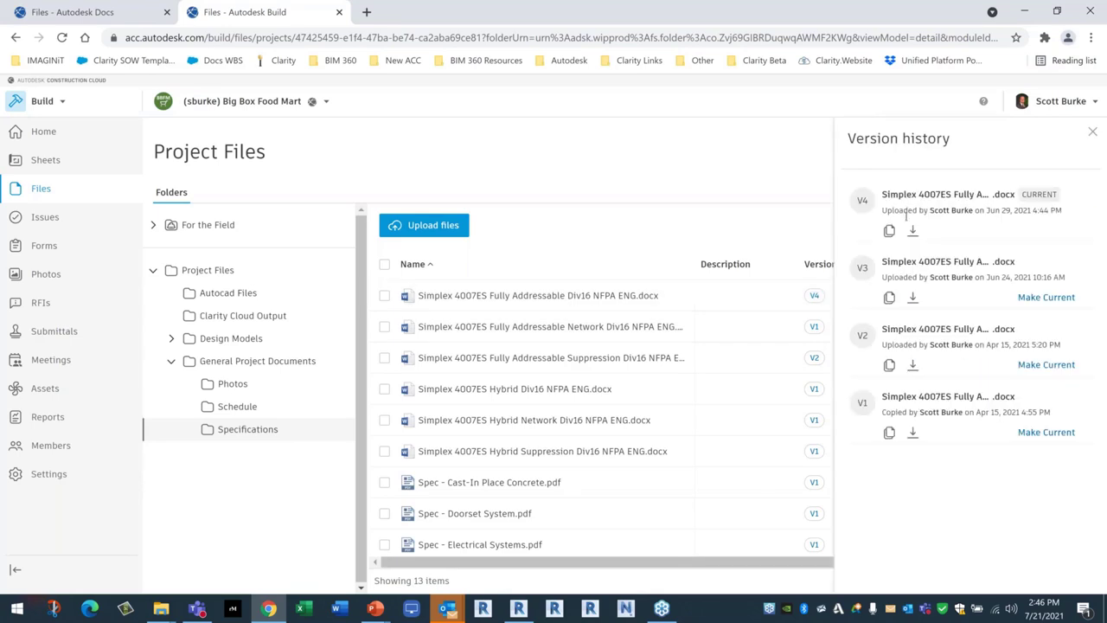
pyautogui.click(564, 296)
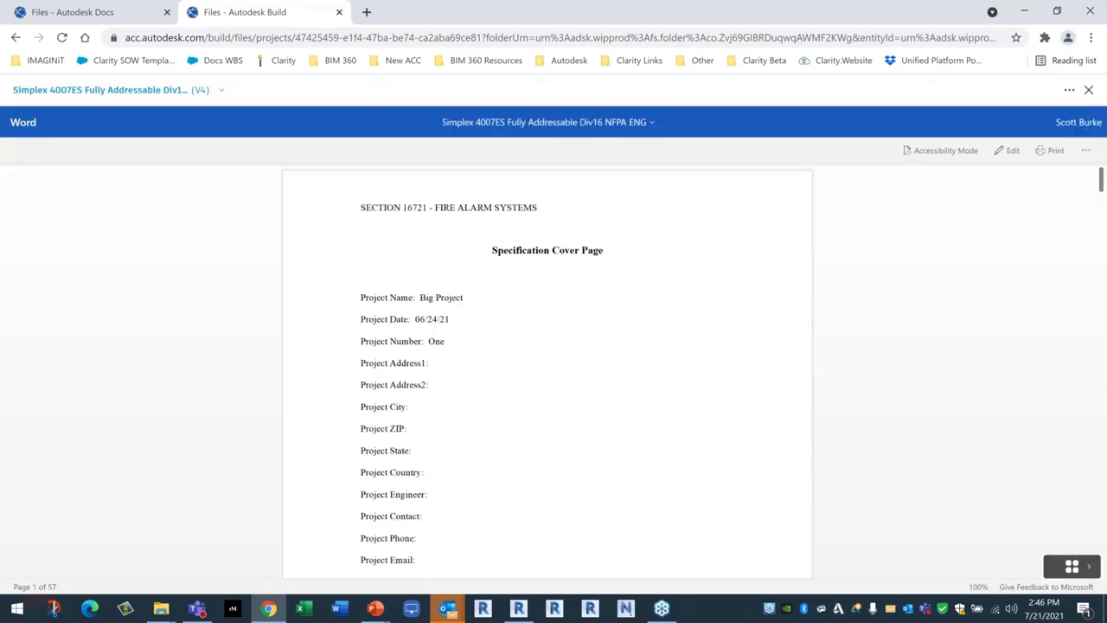
pyautogui.click(132, 92)
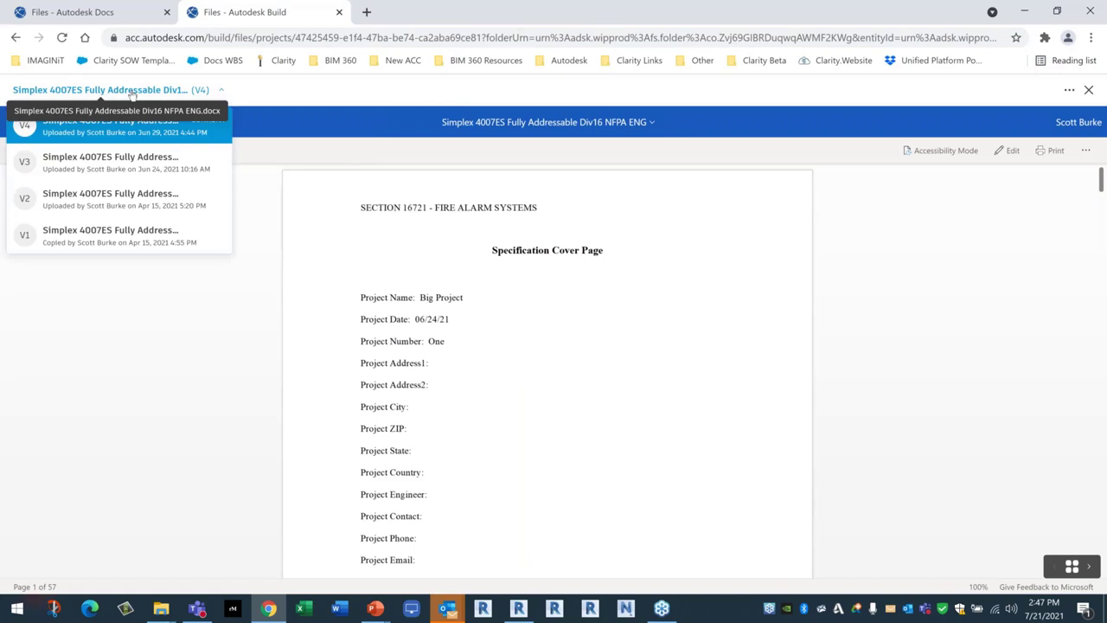
pyautogui.click(139, 240)
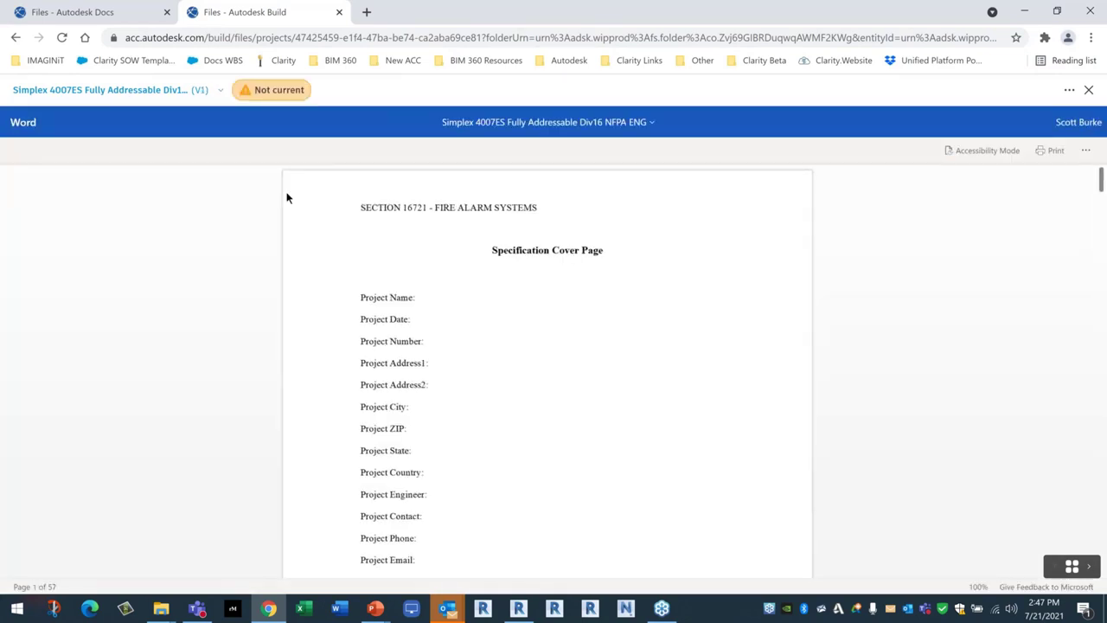
# Return the fire alarm specification to its current version V4 and close the document.
pyautogui.moveTo(252, 90)
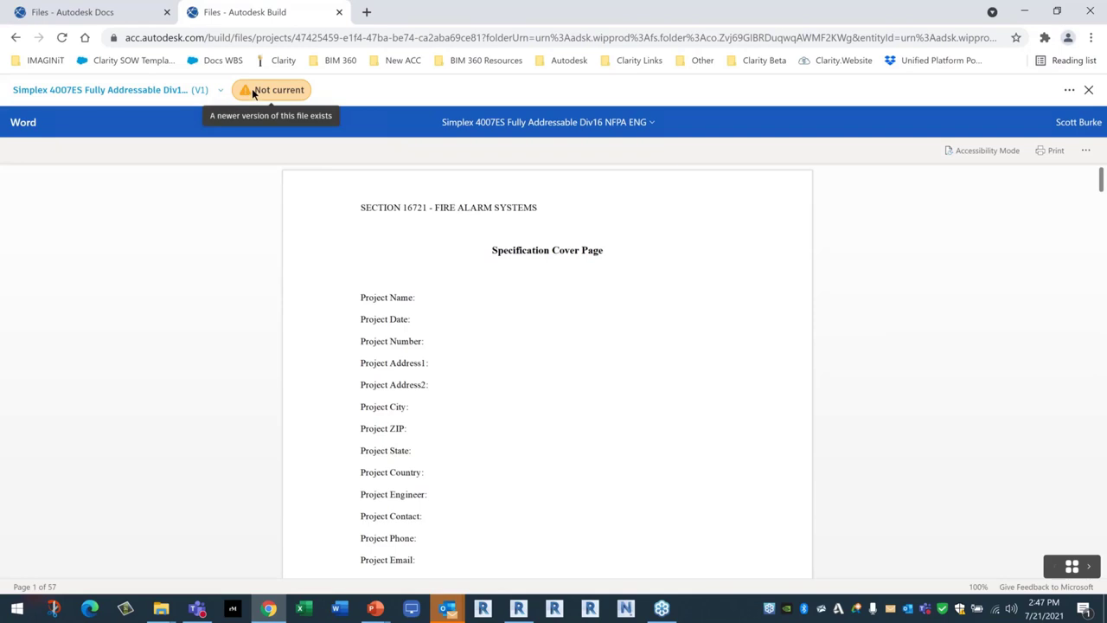
pyautogui.click(171, 94)
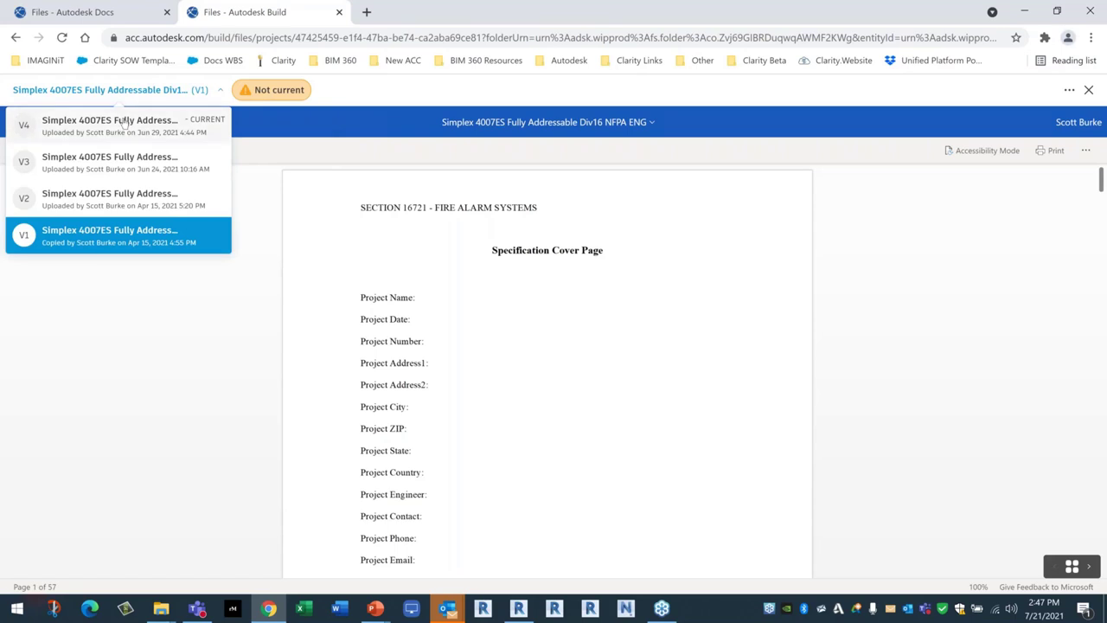
pyautogui.click(124, 123)
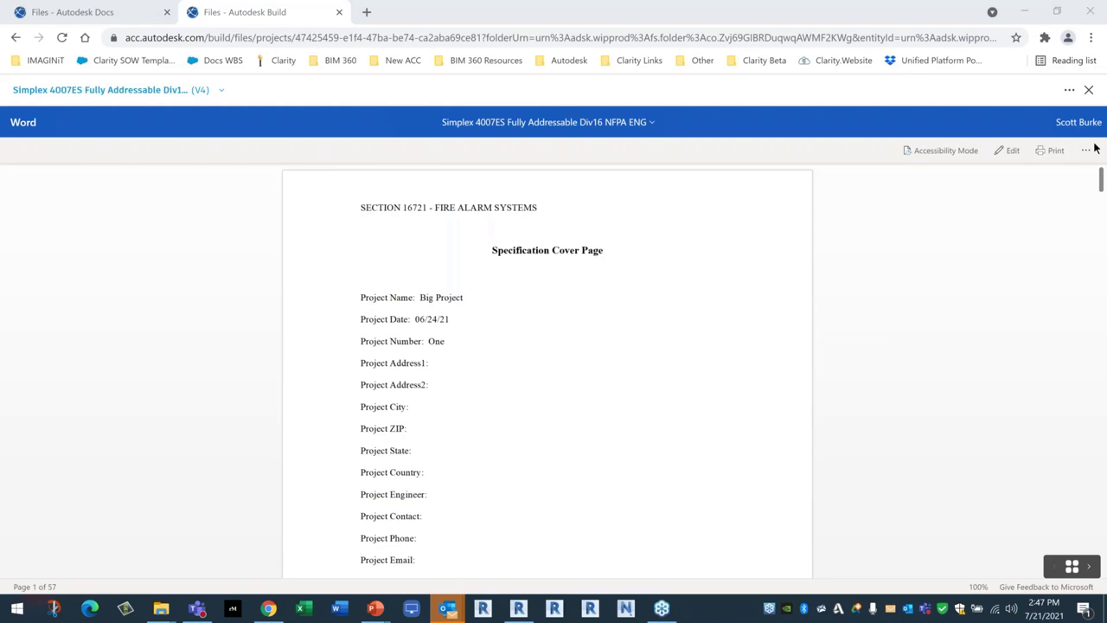
pyautogui.click(1089, 90)
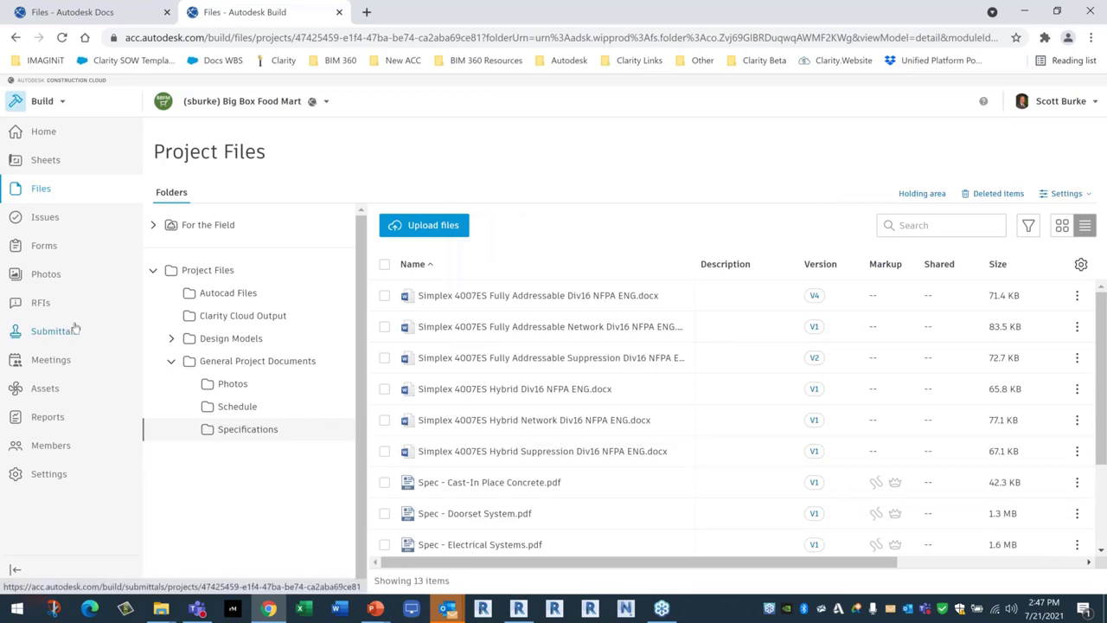
# View sheets 3 and 1 of High Level Project Schedule.xls from the Schedule folder, then return to the file list.
pyautogui.click(239, 410)
pyautogui.click(490, 295)
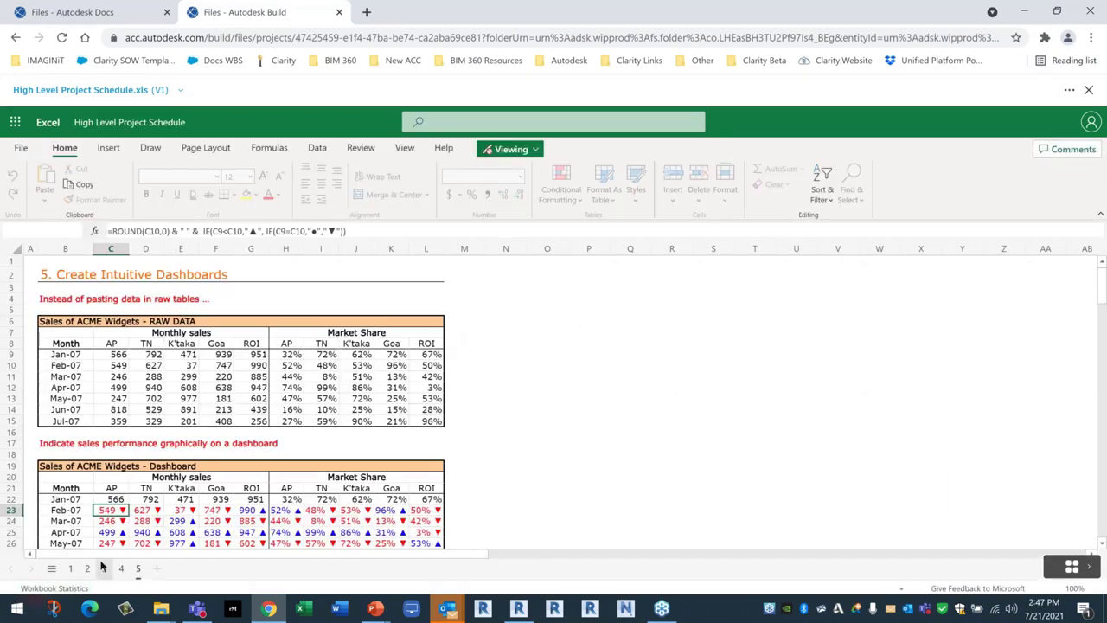
pyautogui.click(106, 571)
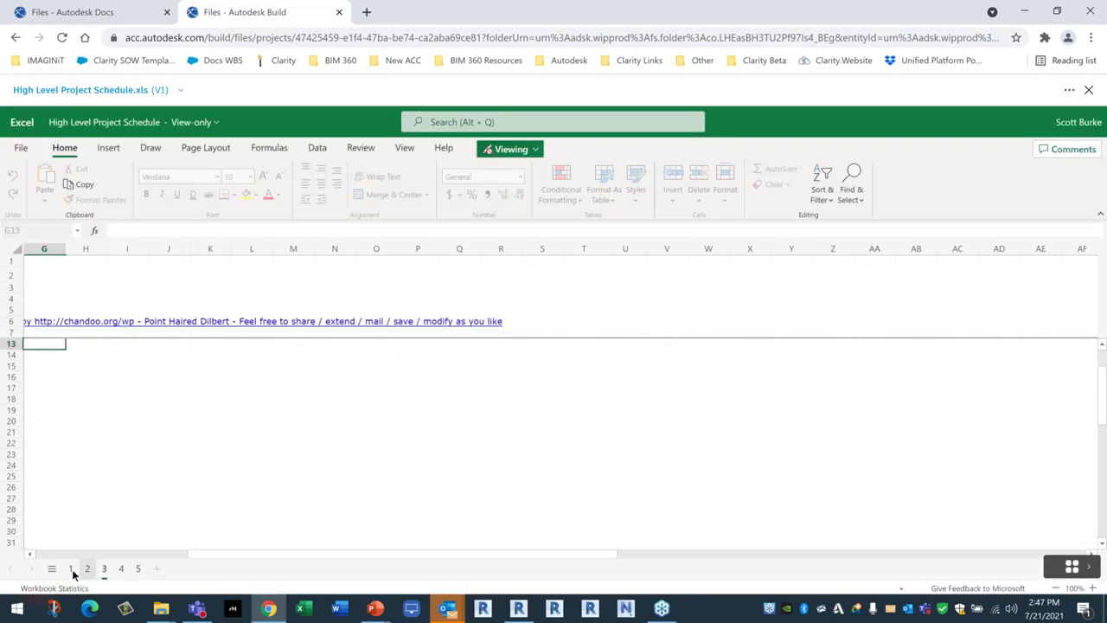
pyautogui.click(72, 570)
pyautogui.scroll(-5, 229, 482)
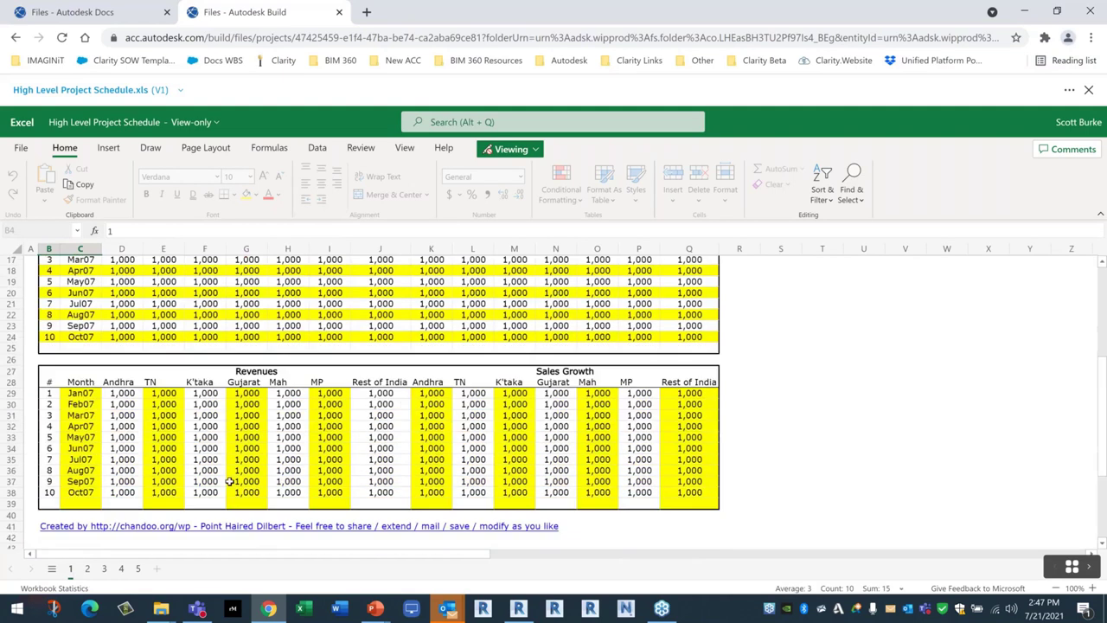
pyautogui.scroll(2, 229, 482)
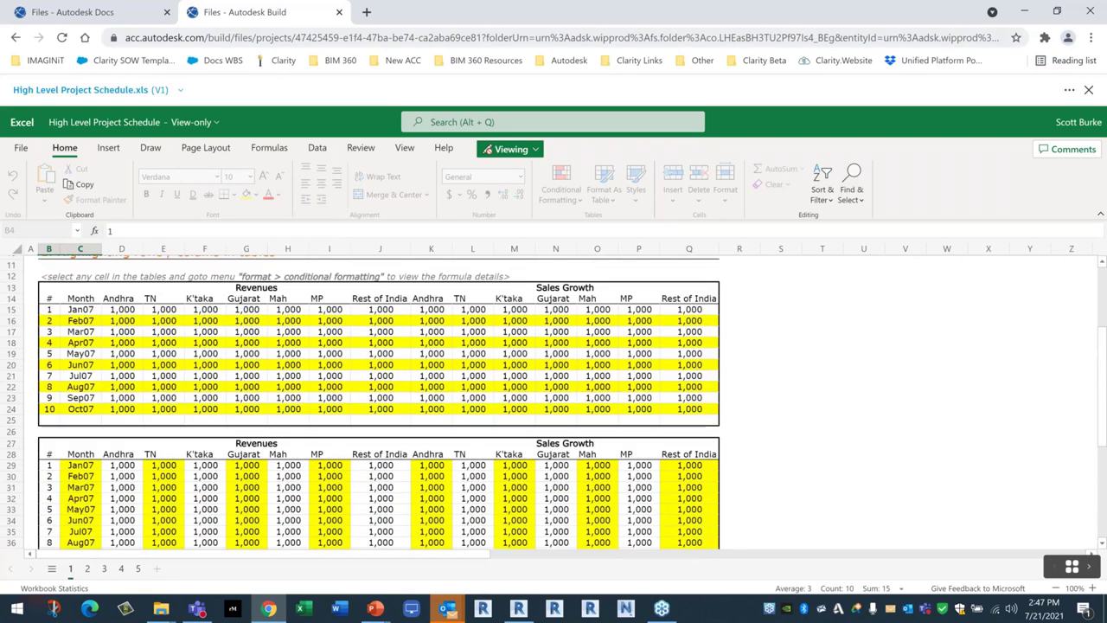
pyautogui.click(16, 39)
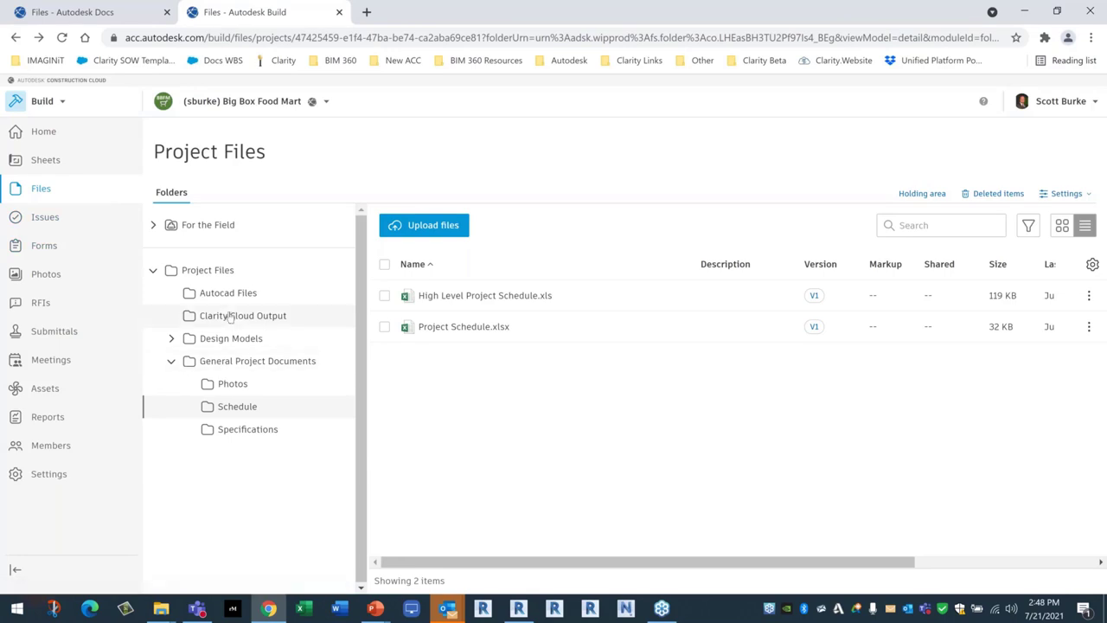
# Expand the Design Models folder and open the Arch_Food_Mart_Inc sheet A-01 drawing from the Autocad Files folder.
pyautogui.click(171, 338)
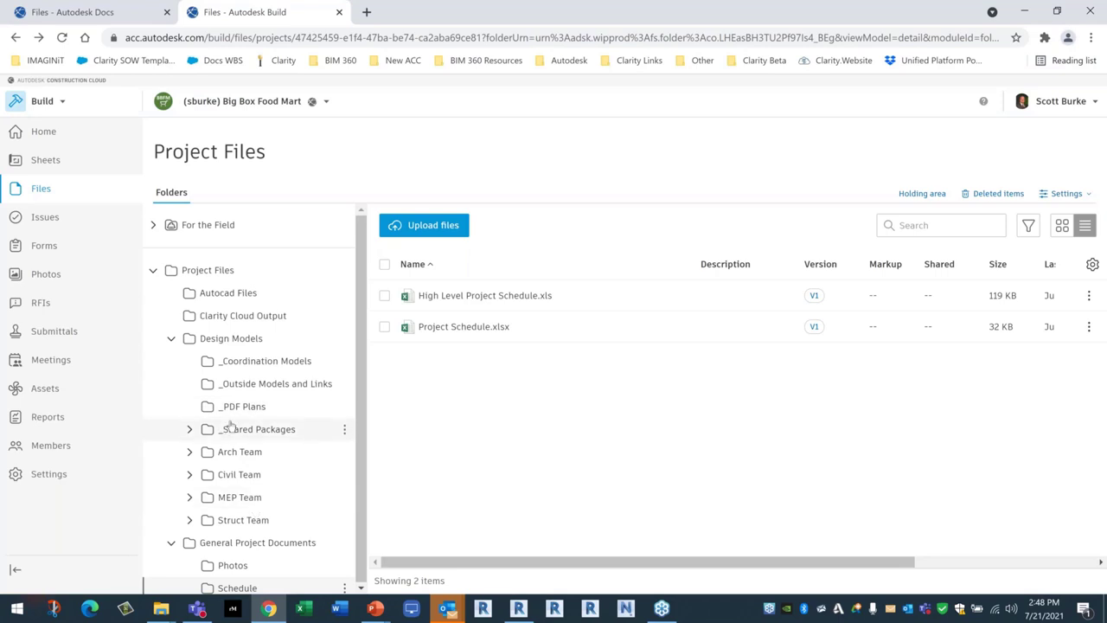
pyautogui.scroll(-1, 234, 410)
pyautogui.click(242, 254)
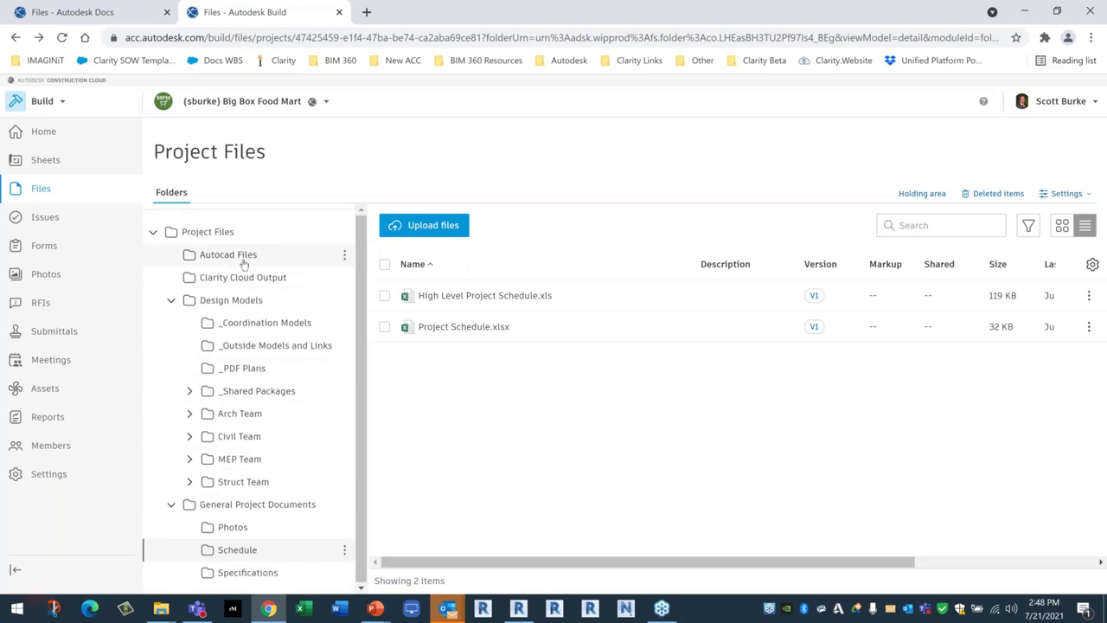
pyautogui.click(515, 295)
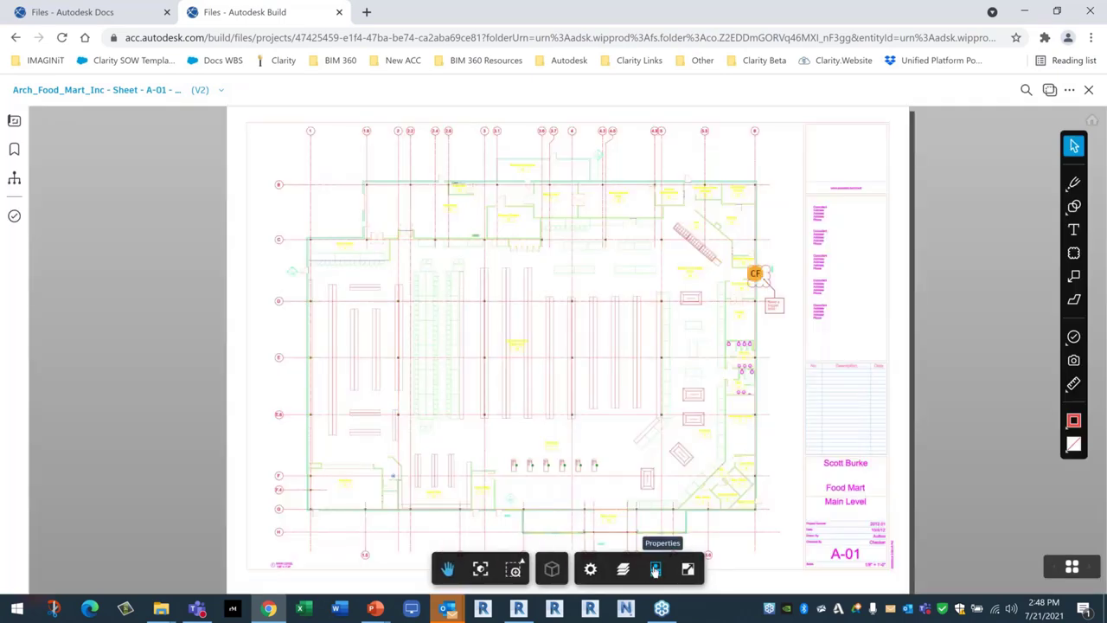
# Inspect the block properties of the produce stand near gridline D on the A-01 floor plan and close its properties.
pyautogui.click(655, 570)
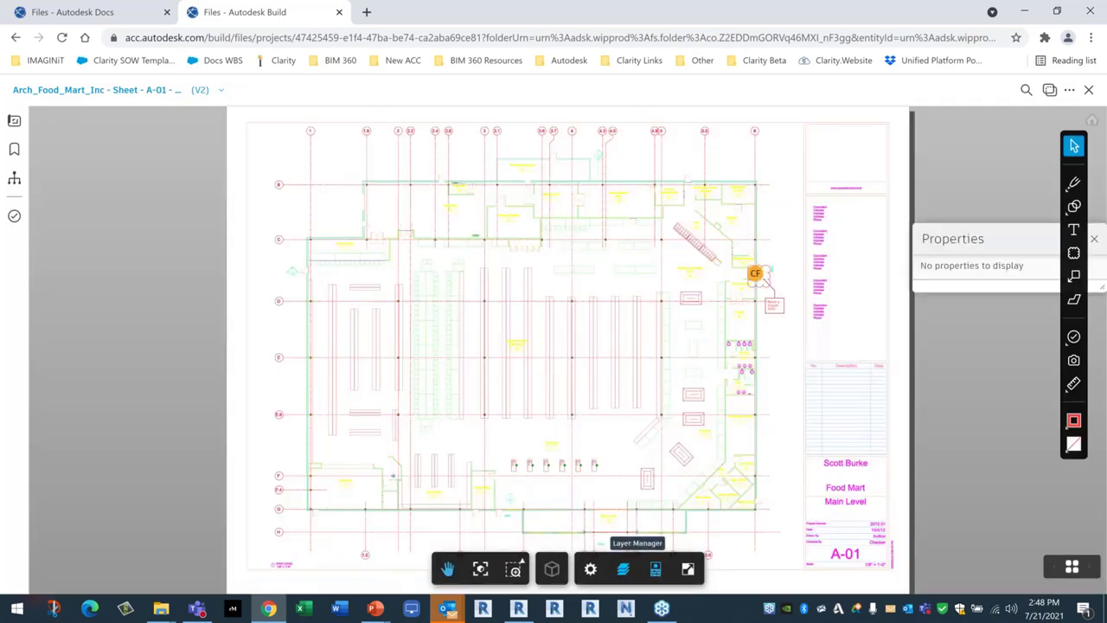
pyautogui.click(706, 300)
pyautogui.moveTo(983, 235); pyautogui.dragTo(121, 154)
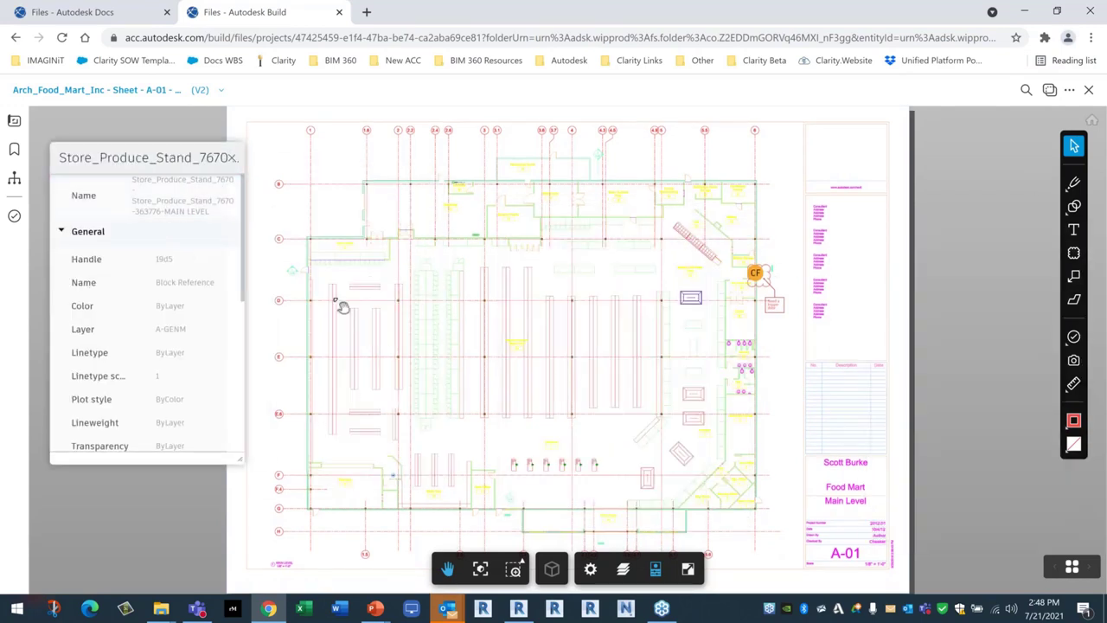
pyautogui.click(319, 221)
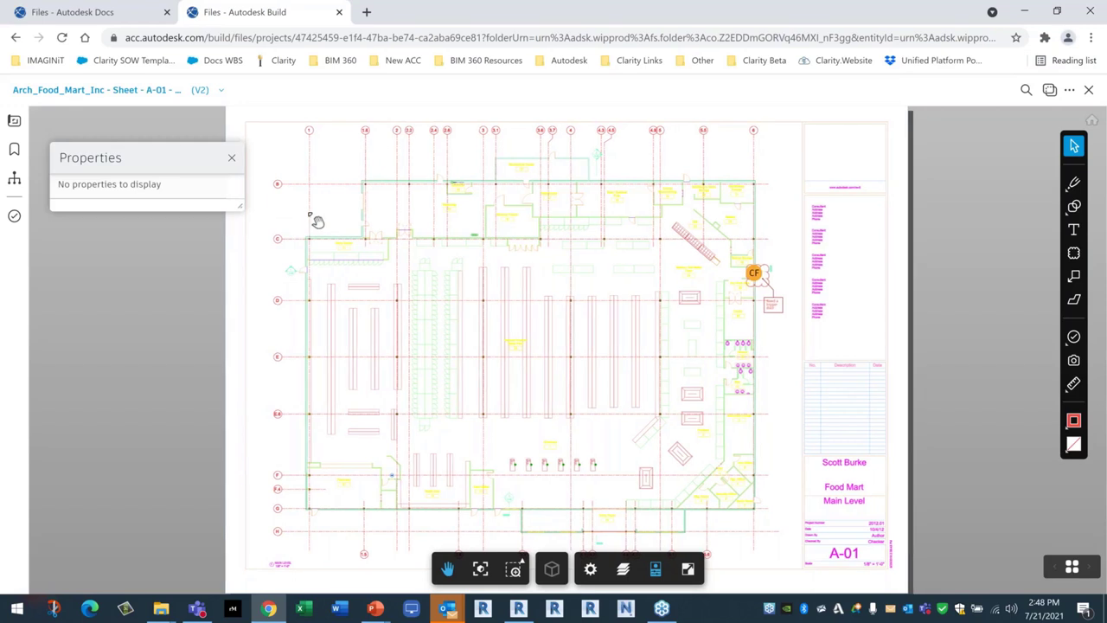
pyautogui.rightClick(313, 218)
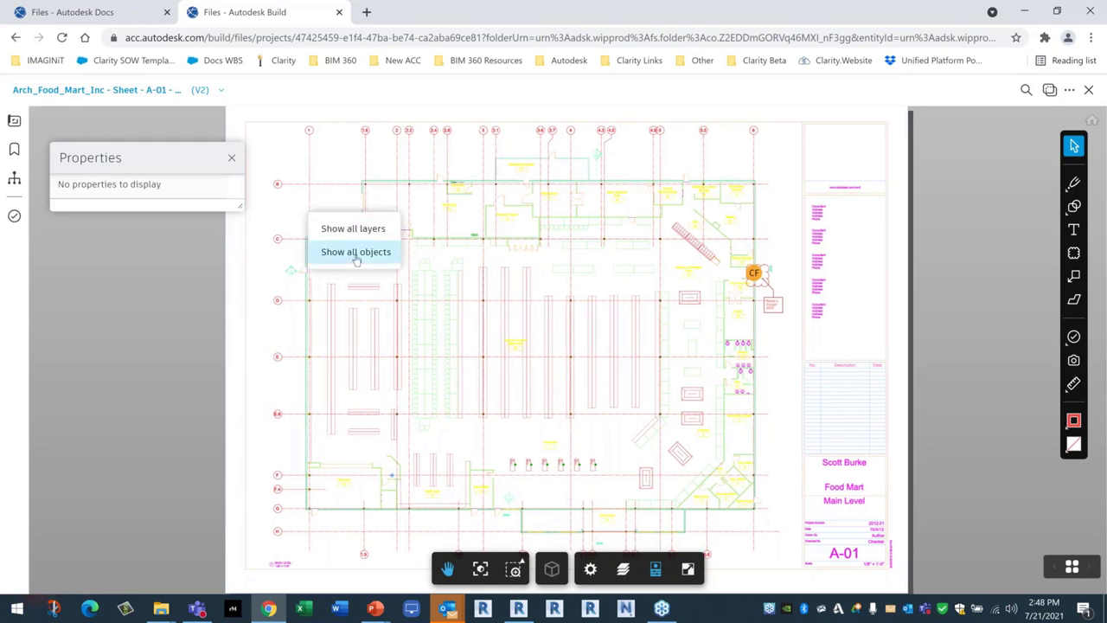
pyautogui.click(692, 301)
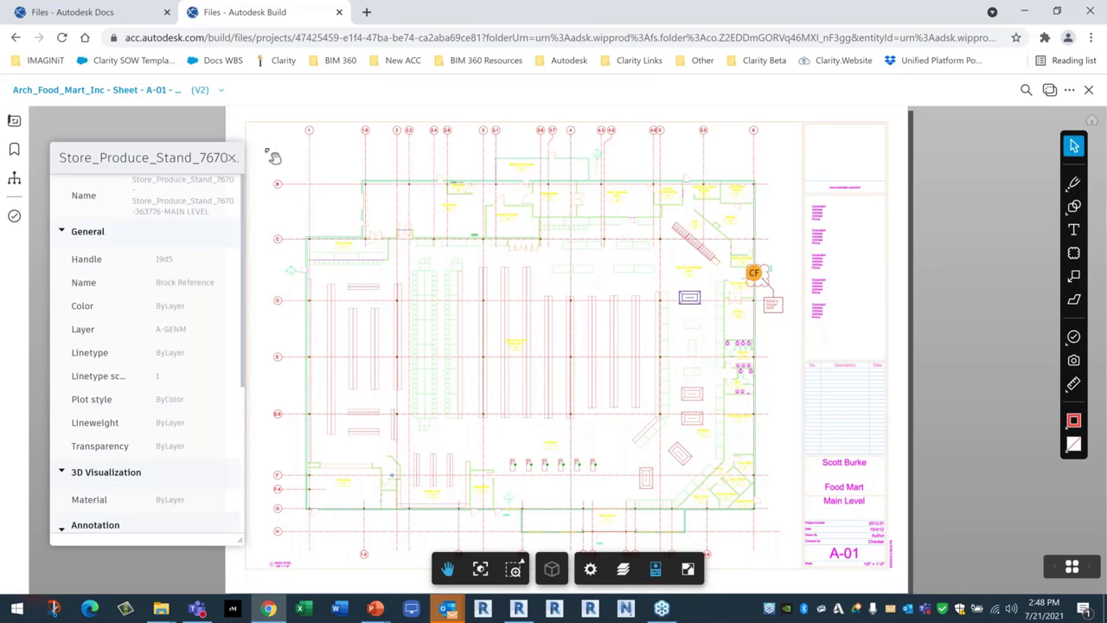
pyautogui.click(232, 158)
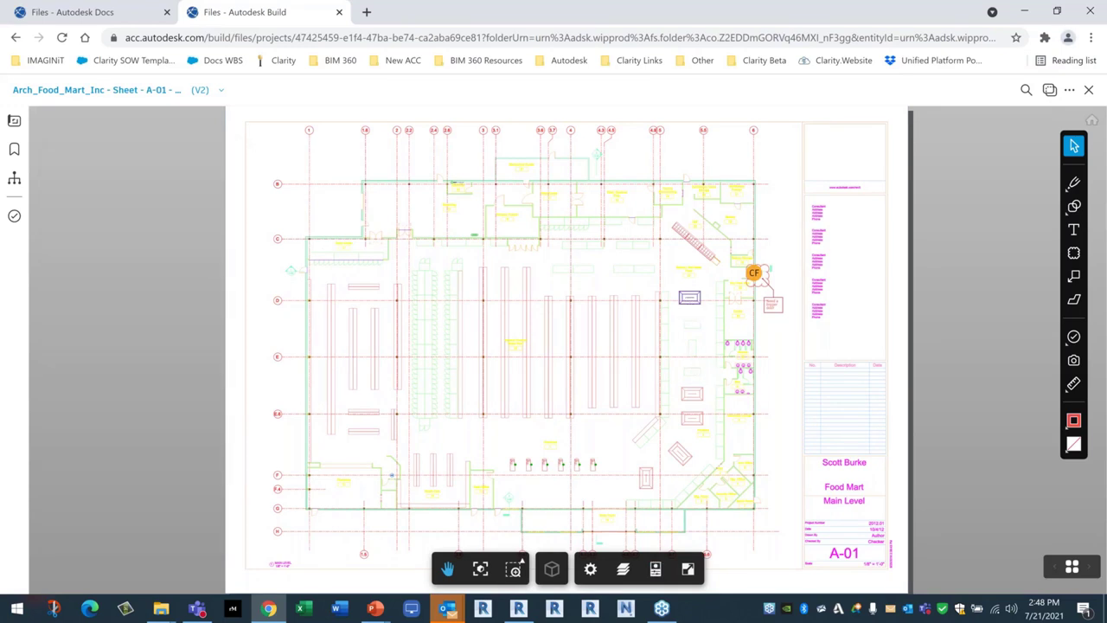
# Switch the 2D sheet color to black in the viewer's appearance settings and inspect the restroom area on the floor plan.
pyautogui.click(591, 568)
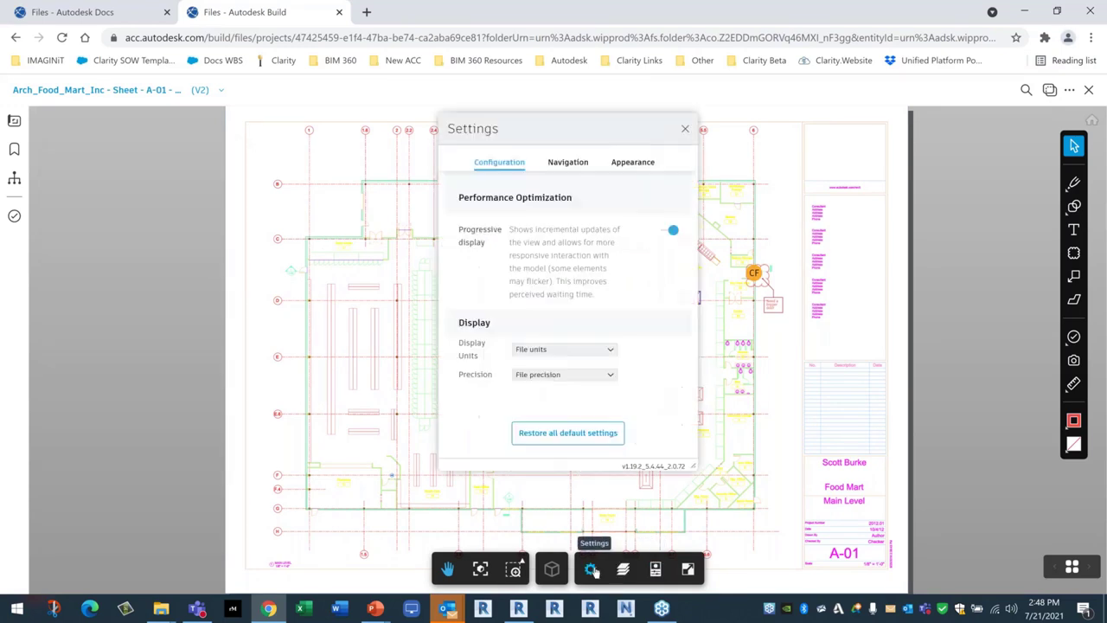
pyautogui.click(642, 164)
pyautogui.click(671, 231)
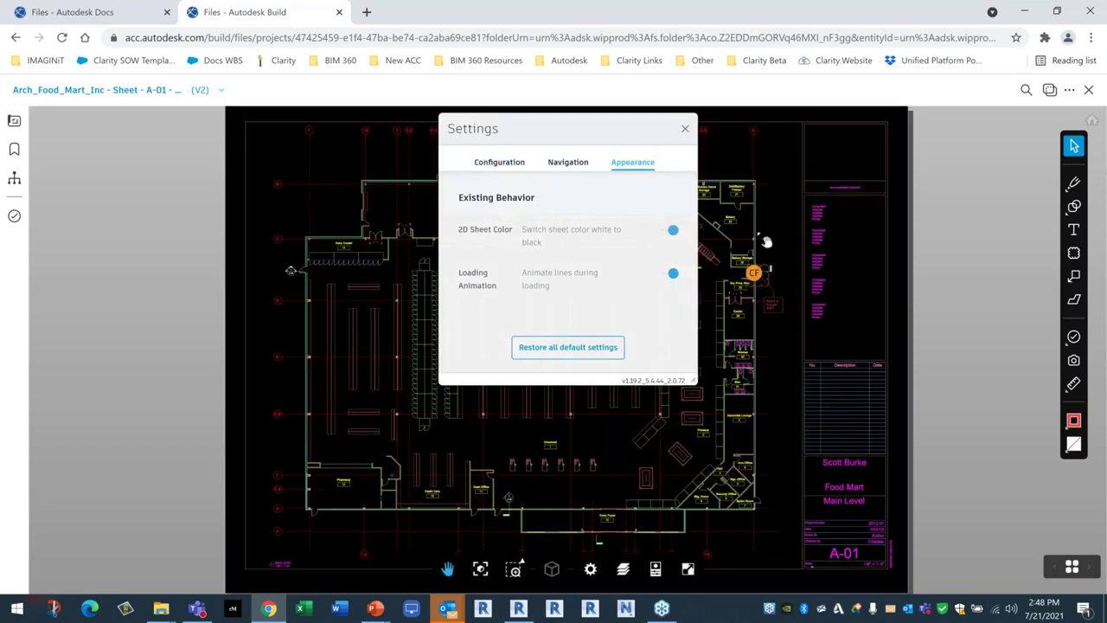
pyautogui.scroll(5, 781, 390)
pyautogui.scroll(5, 744, 415)
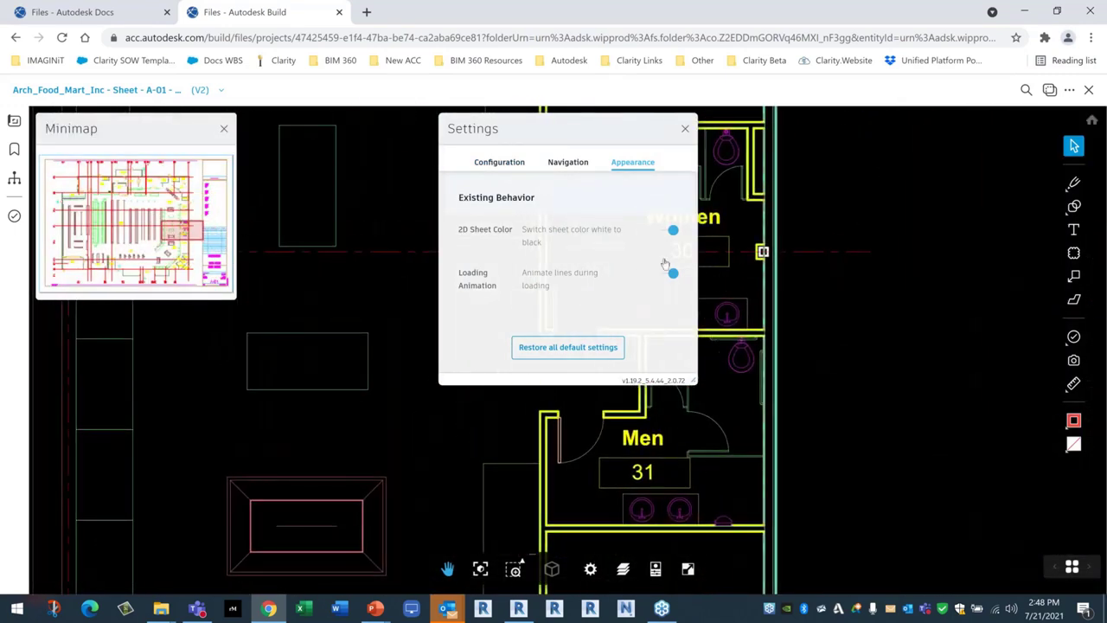
# Restore the white 2D sheet color and close the A-01 drawing.
pyautogui.click(673, 232)
pyautogui.scroll(-5, 835, 294)
pyautogui.scroll(-3, 836, 294)
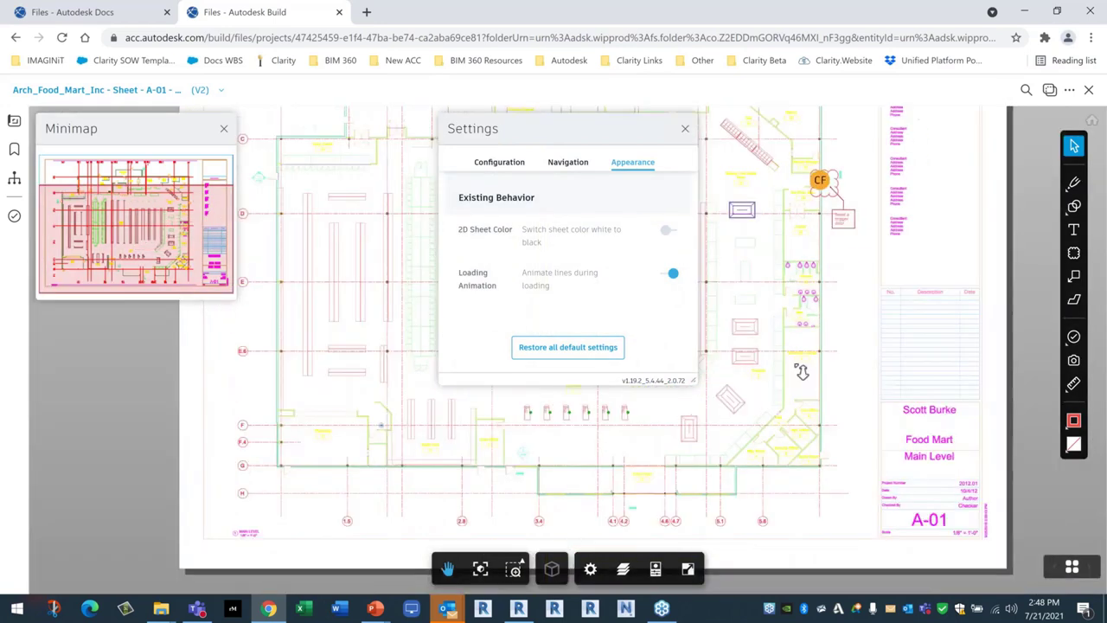
pyautogui.click(1089, 91)
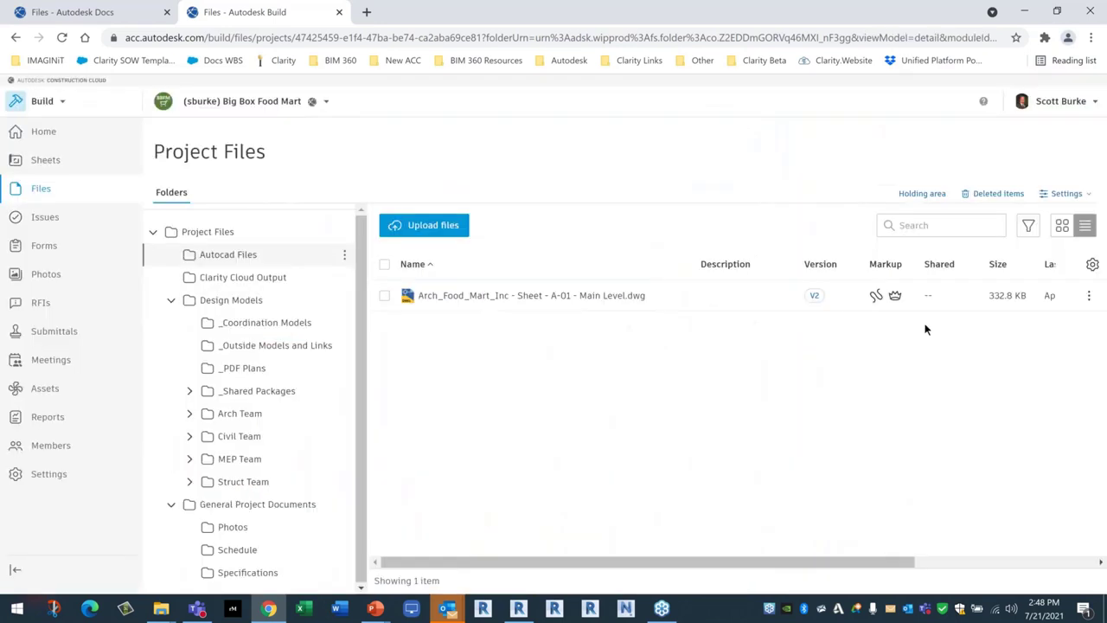
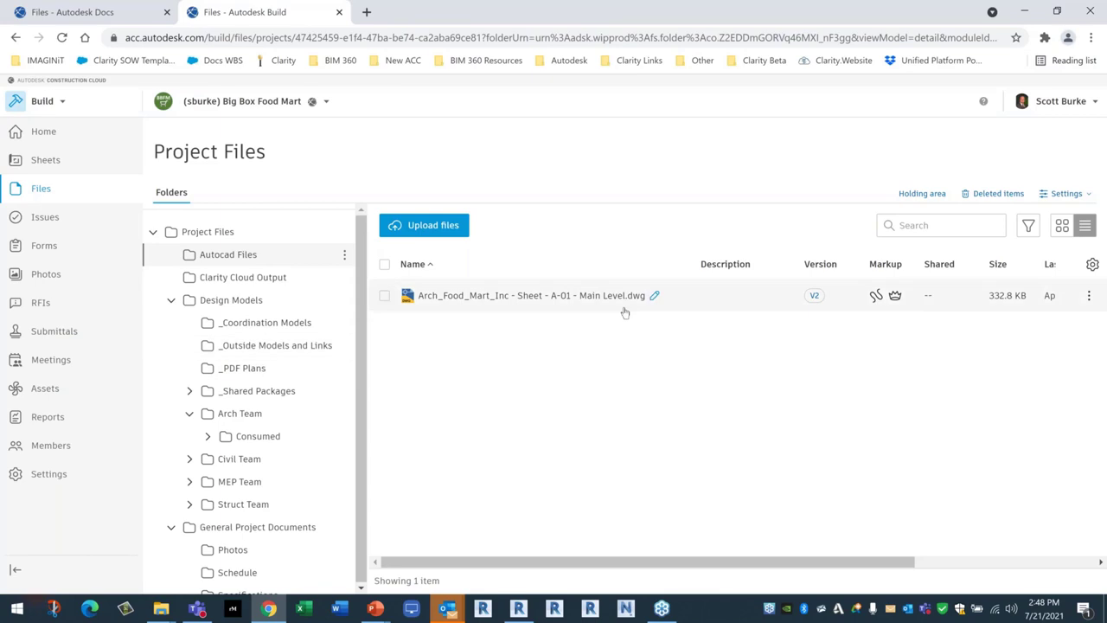
# Open the Arch_Food_Mart_Inc.rvt model from the Arch Team folder under Design Models.
pyautogui.scroll(-1, 266, 444)
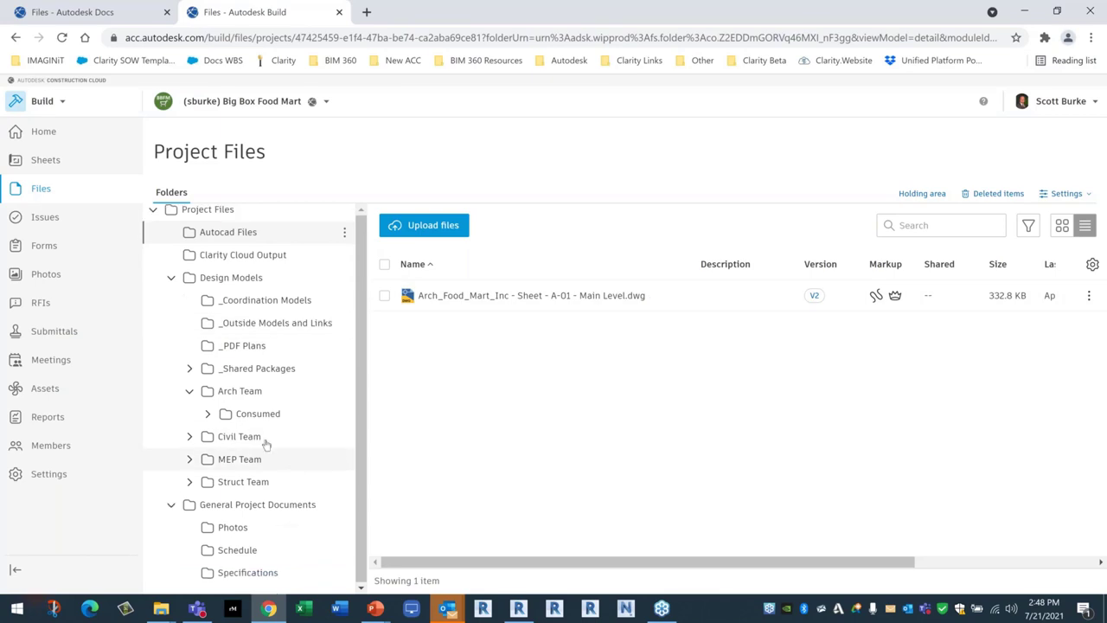
pyautogui.click(247, 391)
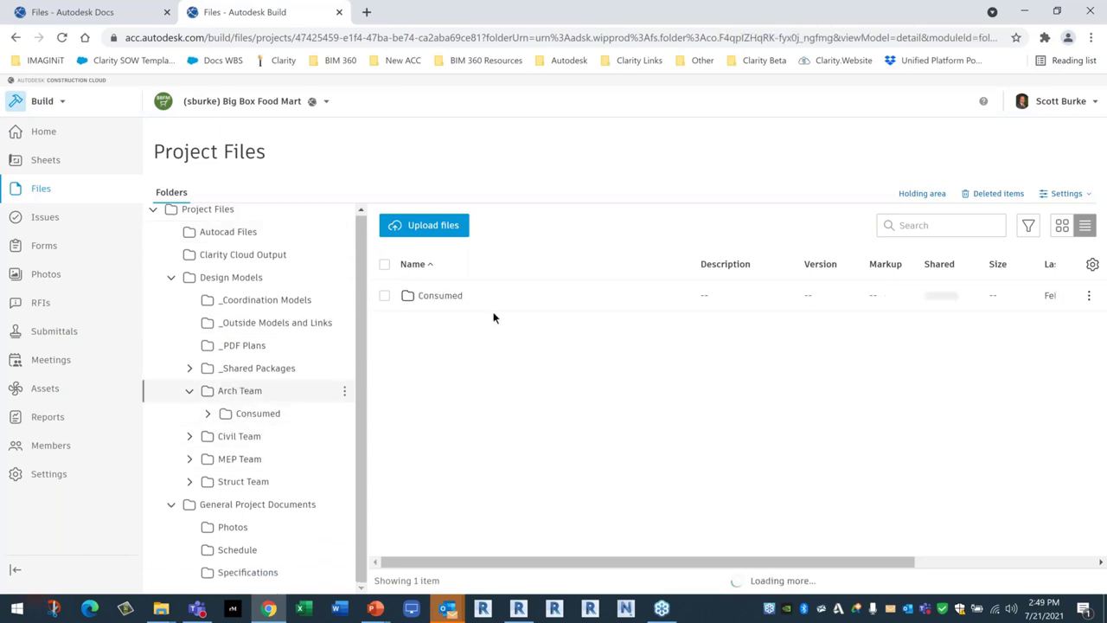
pyautogui.click(458, 327)
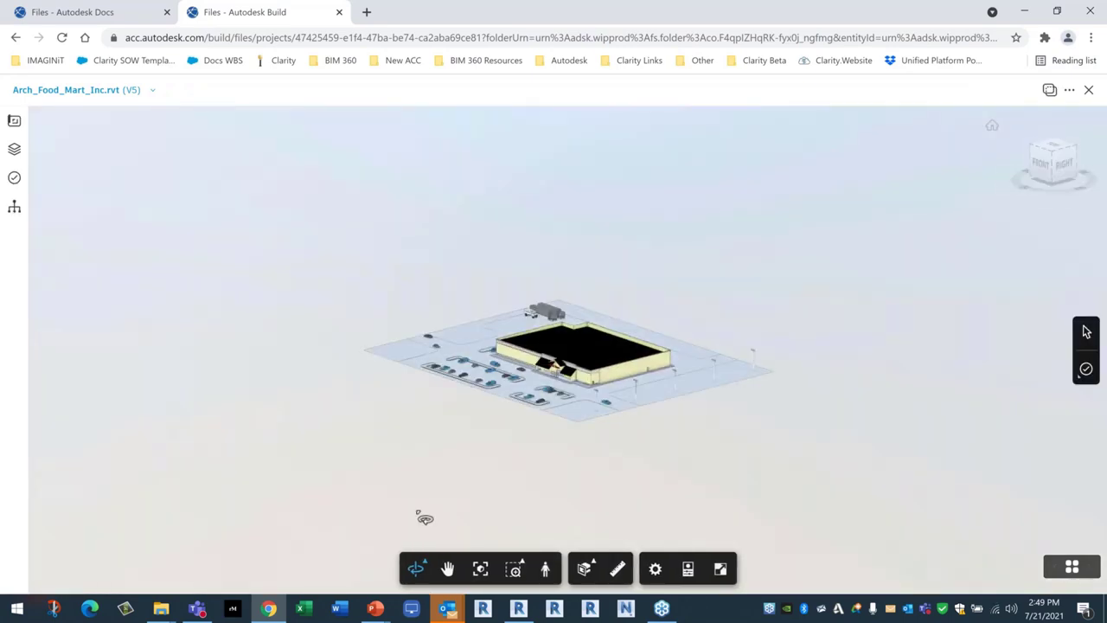
# View the model's 2D sheet A-03 First Floor Reflected Ceiling Plan, followed by sheet A-01 Main Level.
pyautogui.click(15, 122)
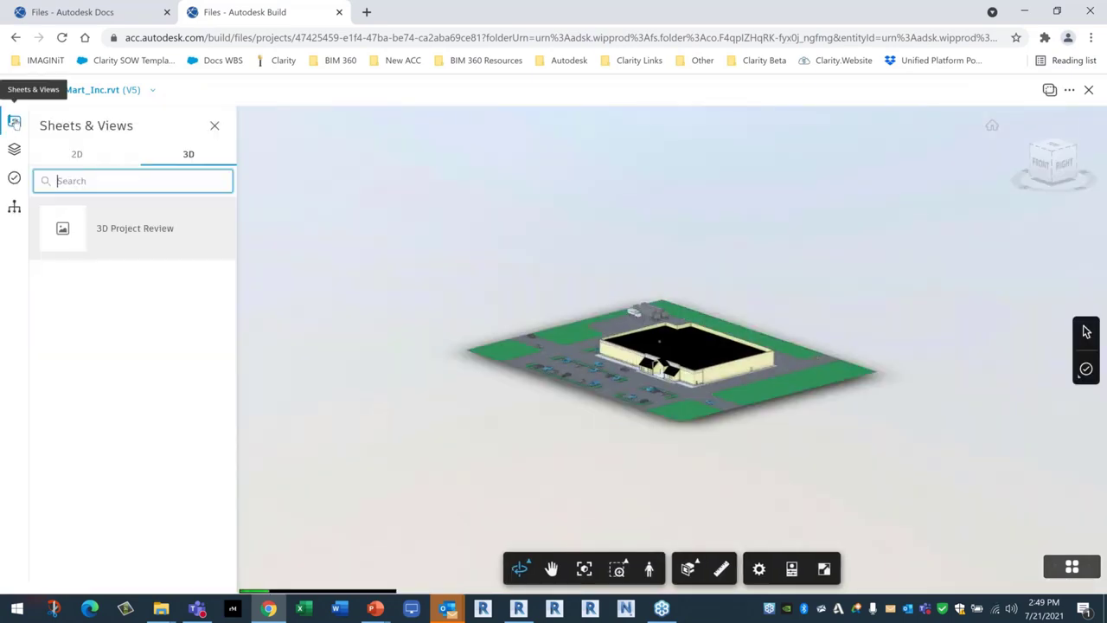
pyautogui.click(78, 154)
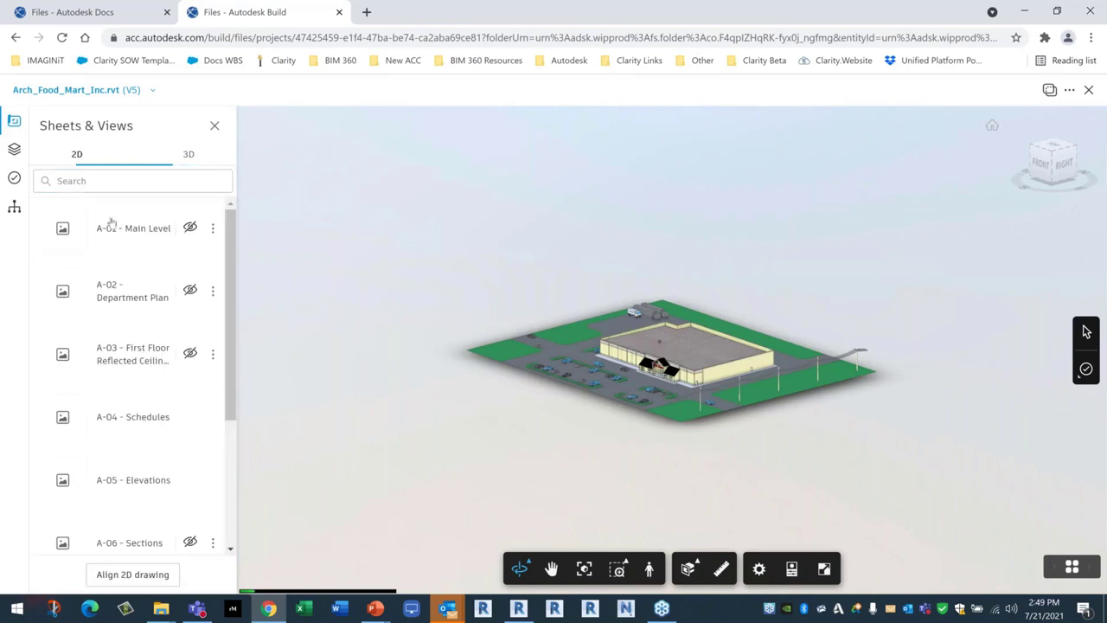
pyautogui.click(111, 350)
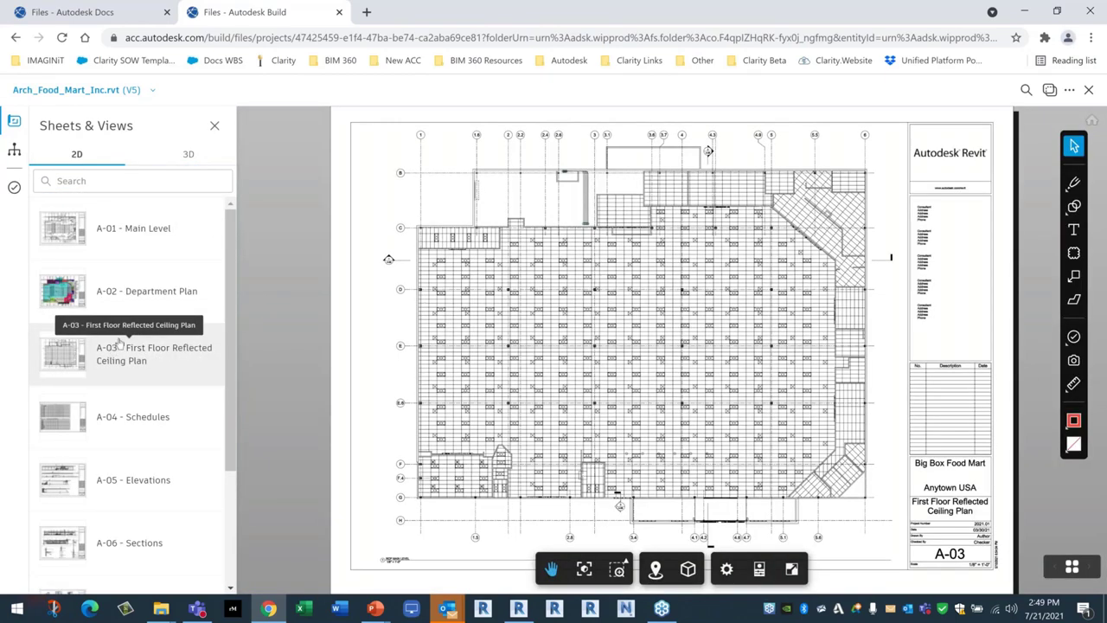
pyautogui.click(111, 245)
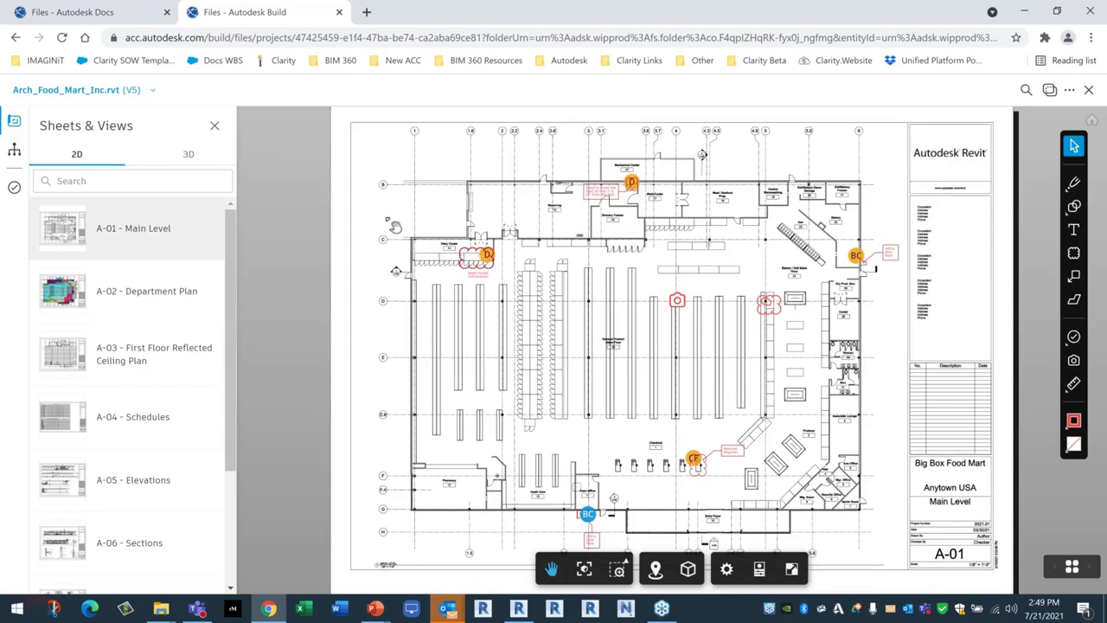
# Examine the markups around the Dairy Cooler and review the details of the design issue at the Mechanical Center door.
pyautogui.scroll(10, 476, 247)
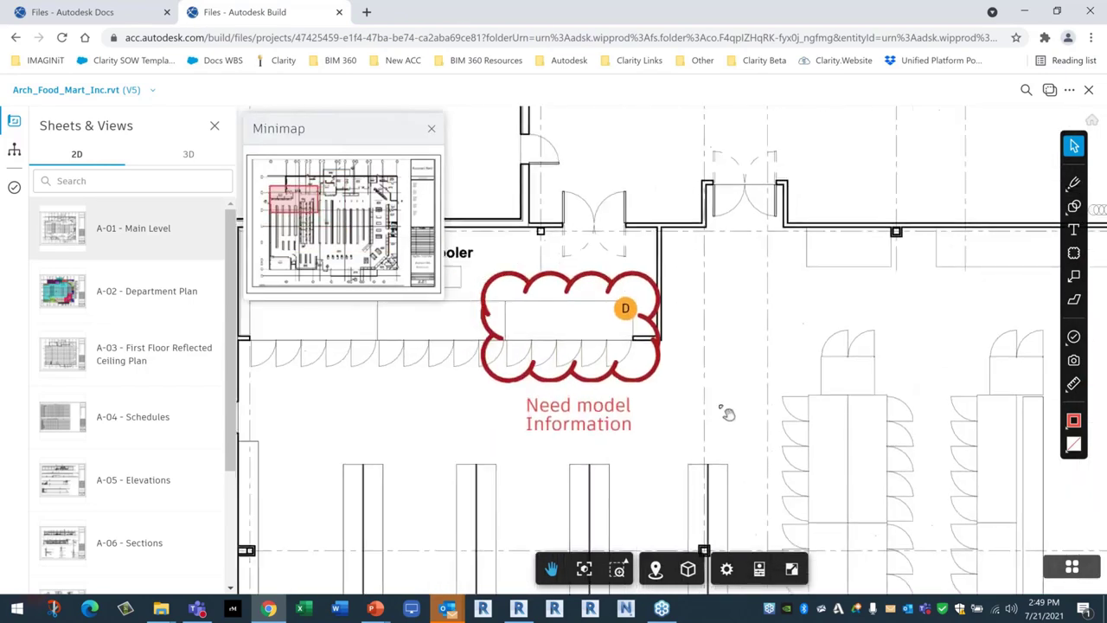
pyautogui.moveTo(726, 413); pyautogui.dragTo(855, 466)
pyautogui.scroll(-5, 834, 499)
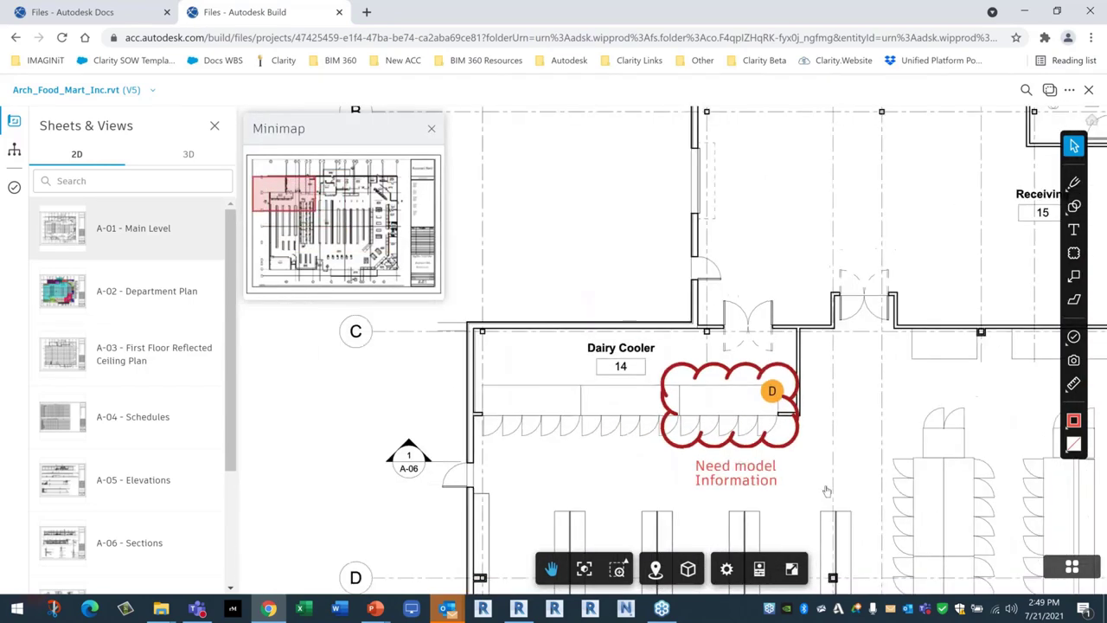
pyautogui.scroll(3, 823, 246)
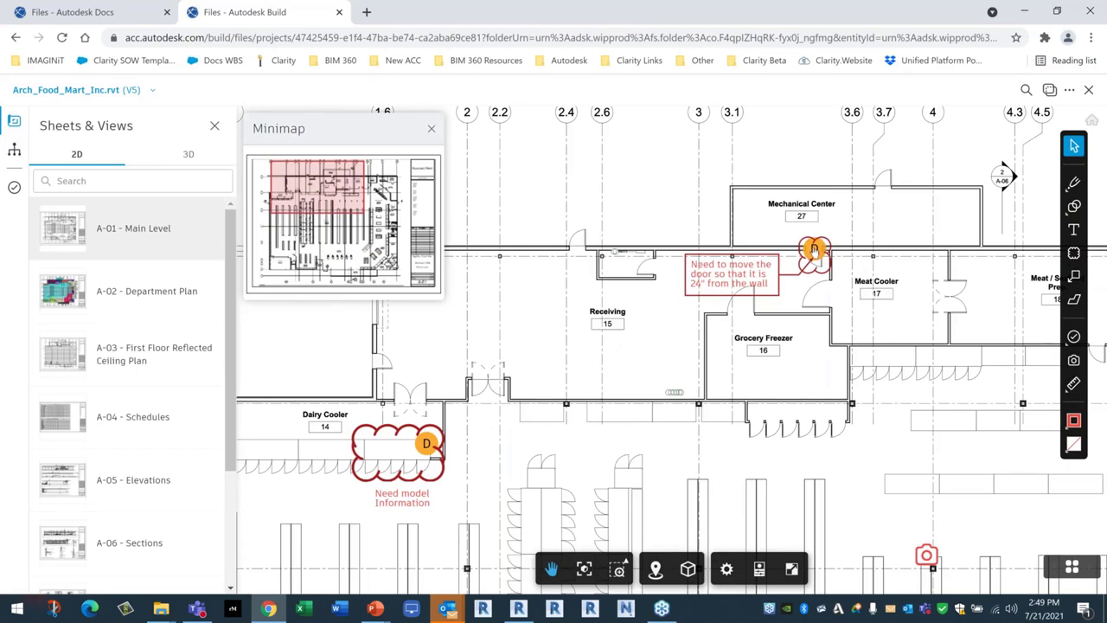
pyautogui.click(814, 249)
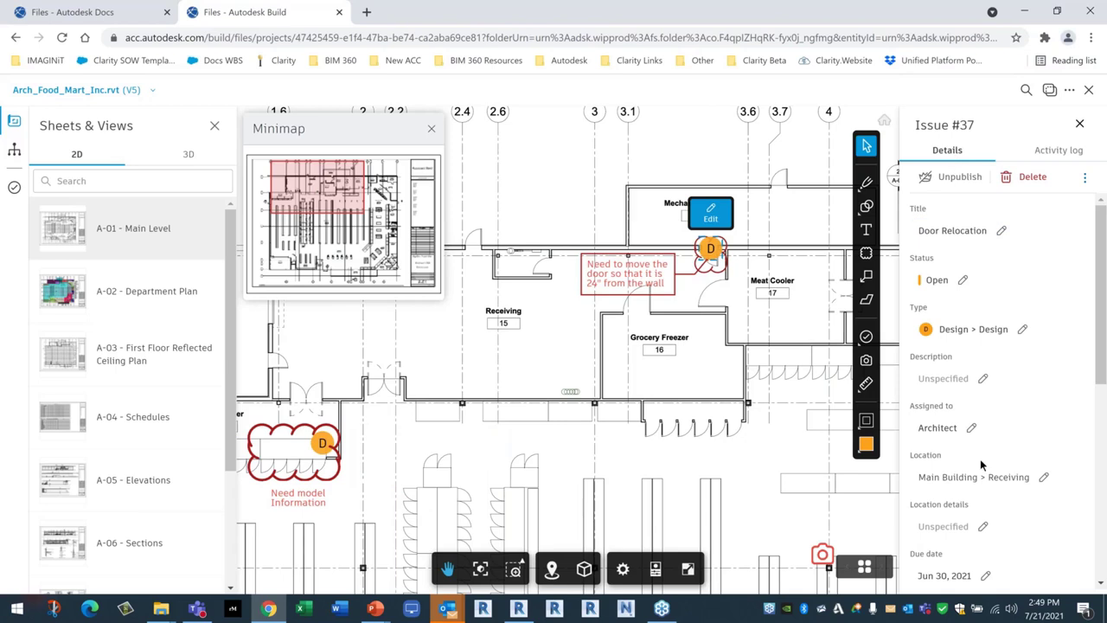
pyautogui.scroll(-2, 983, 382)
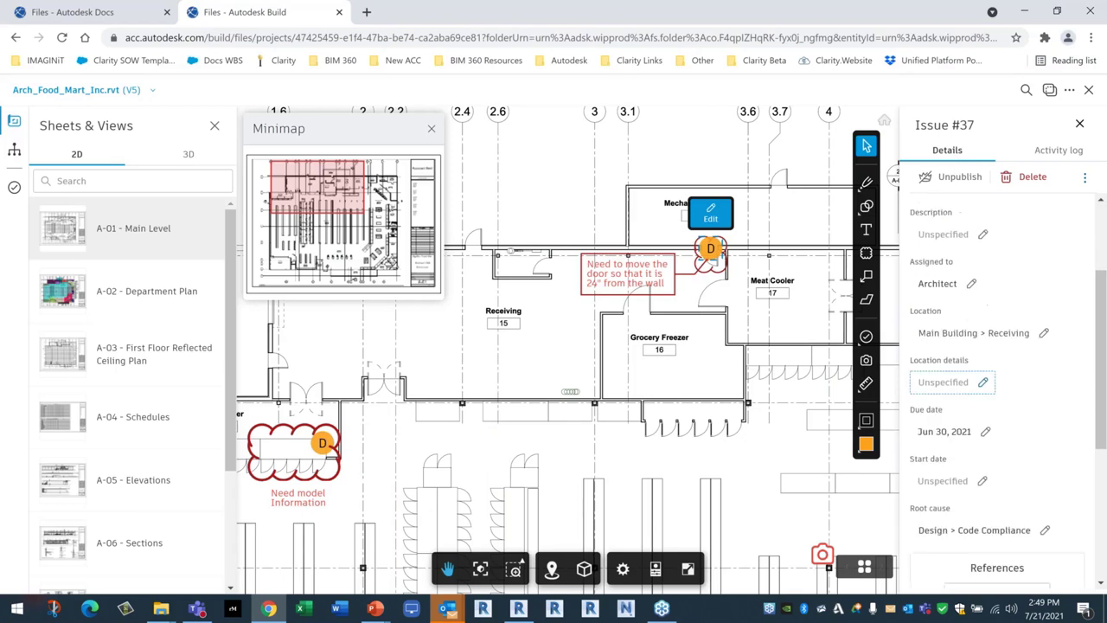
# Reassign the door relocation issue to the company IMAGINiT Technologies, Inc.
pyautogui.click(971, 285)
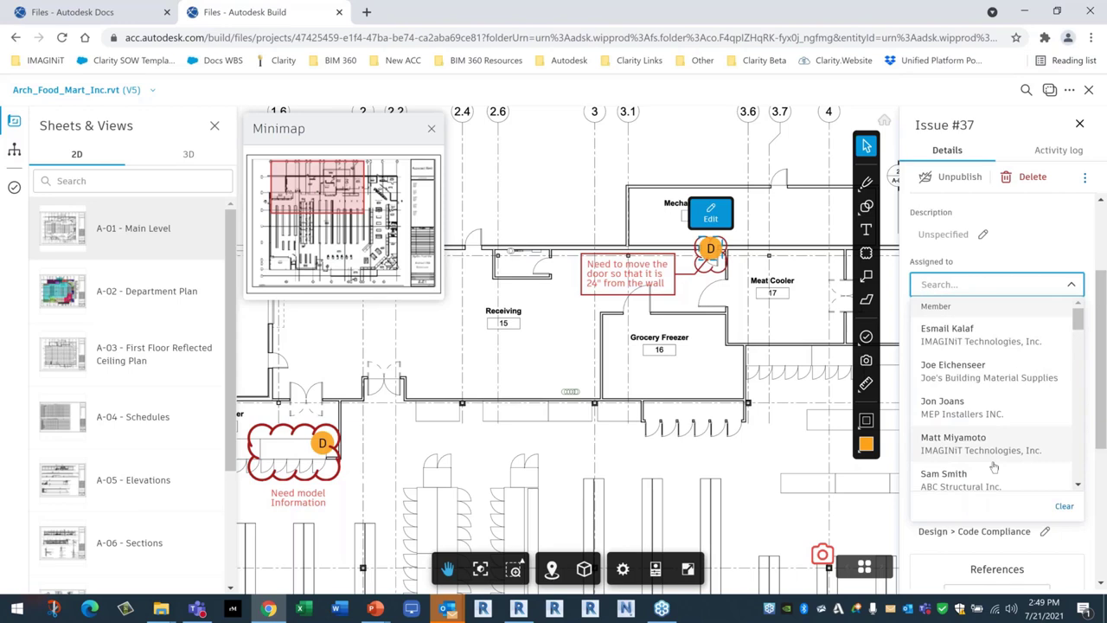
pyautogui.scroll(-2, 994, 463)
pyautogui.scroll(-2, 951, 489)
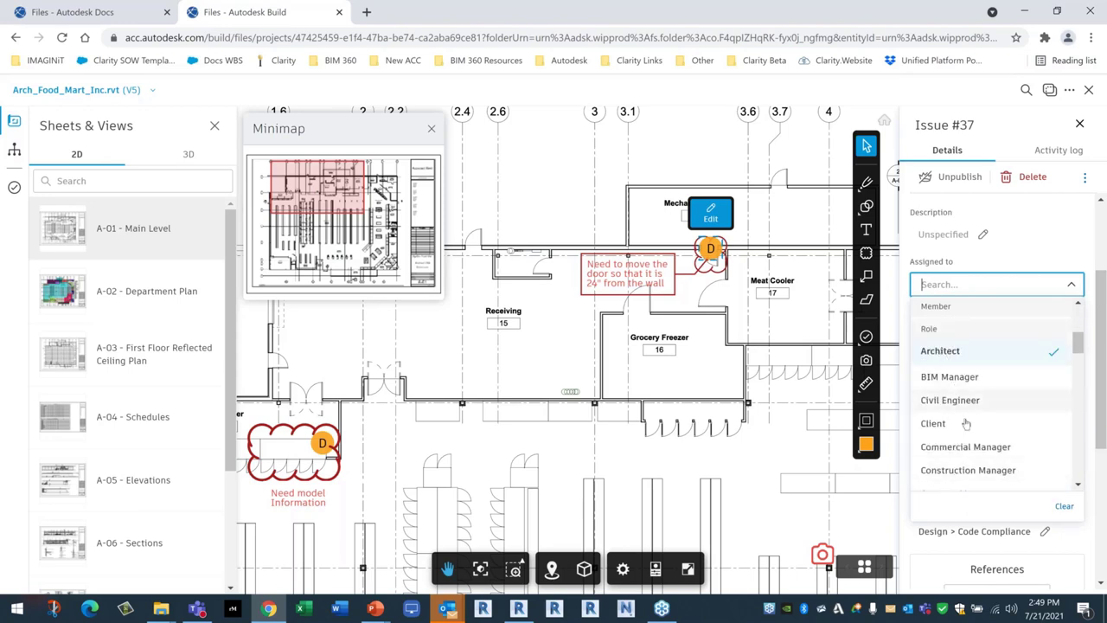
pyautogui.scroll(-3, 975, 465)
pyautogui.scroll(-10, 975, 465)
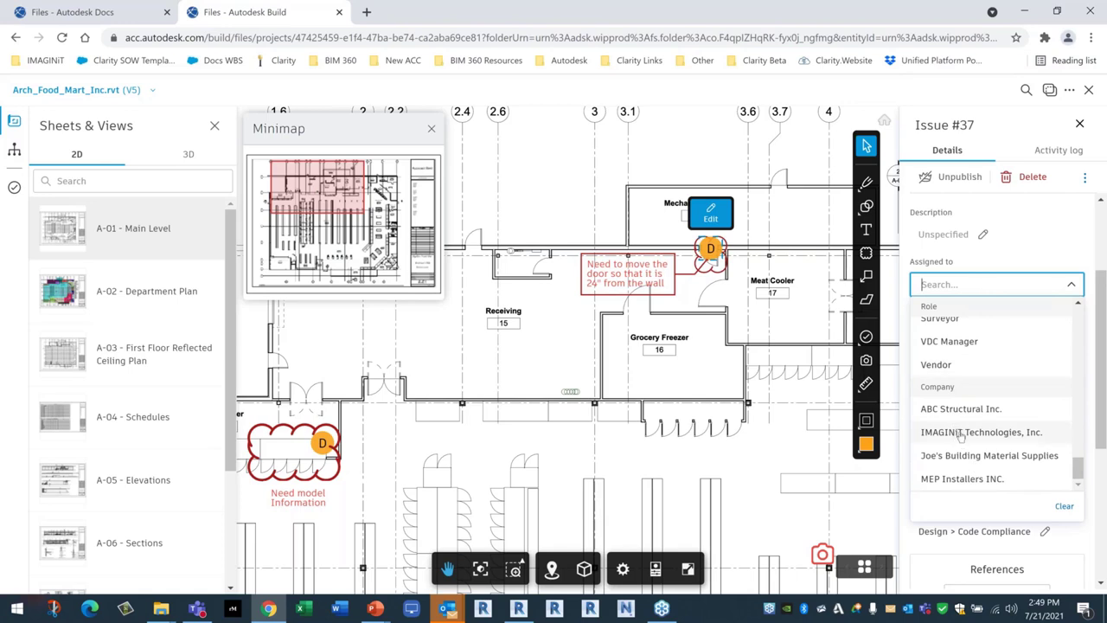
pyautogui.click(959, 433)
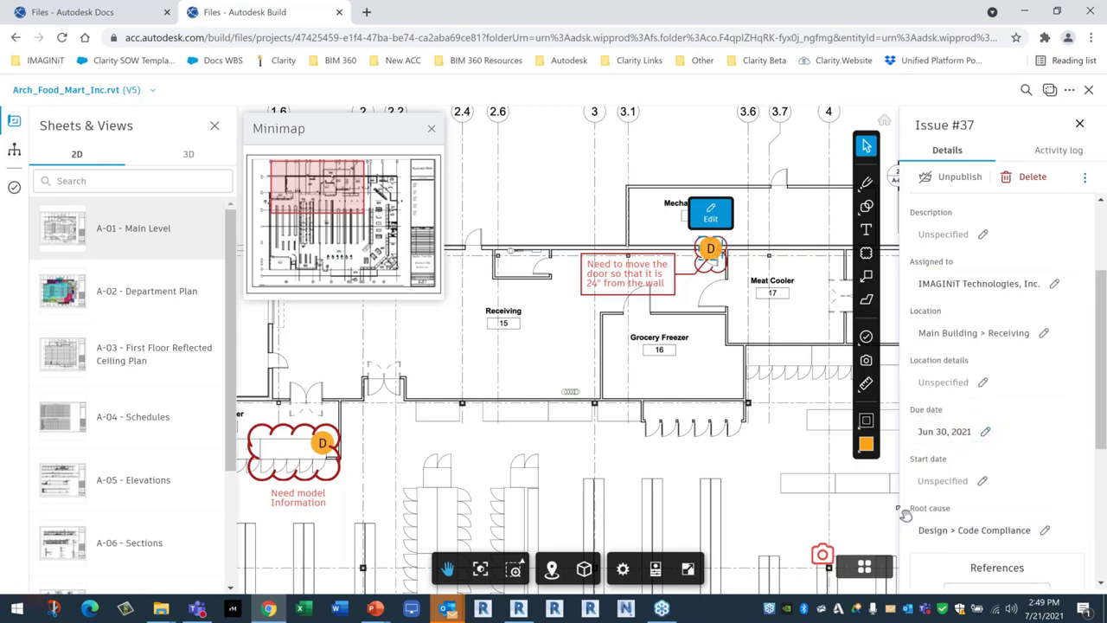
# Add the Door Frame Crack JPEG from the Photos folder in General Project Documents as a file reference on the issue.
pyautogui.scroll(-3, 987, 484)
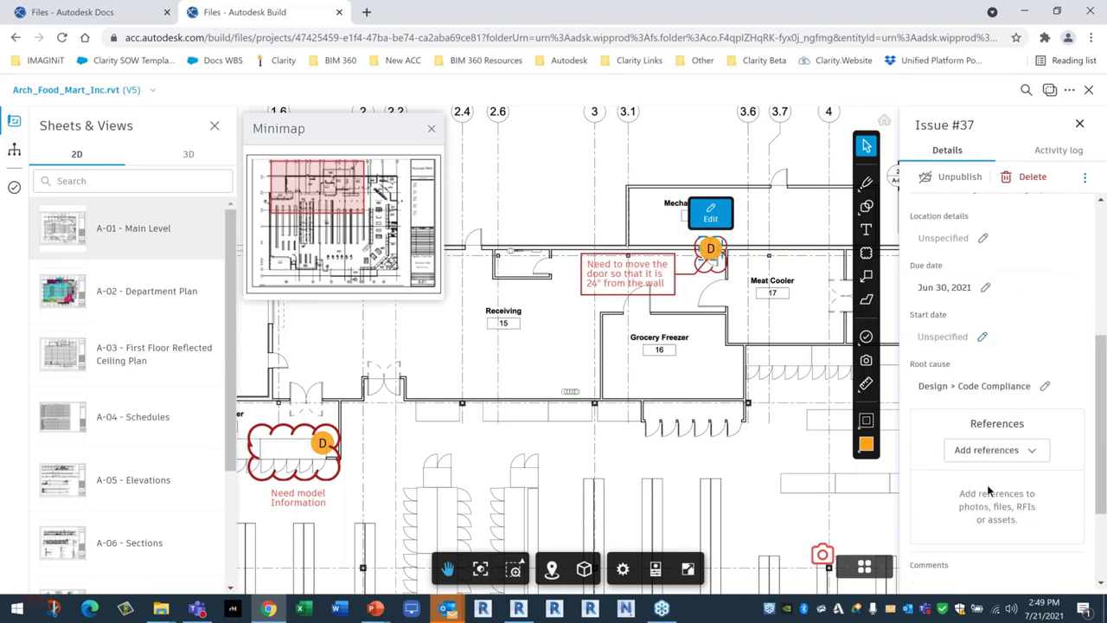
pyautogui.click(1031, 381)
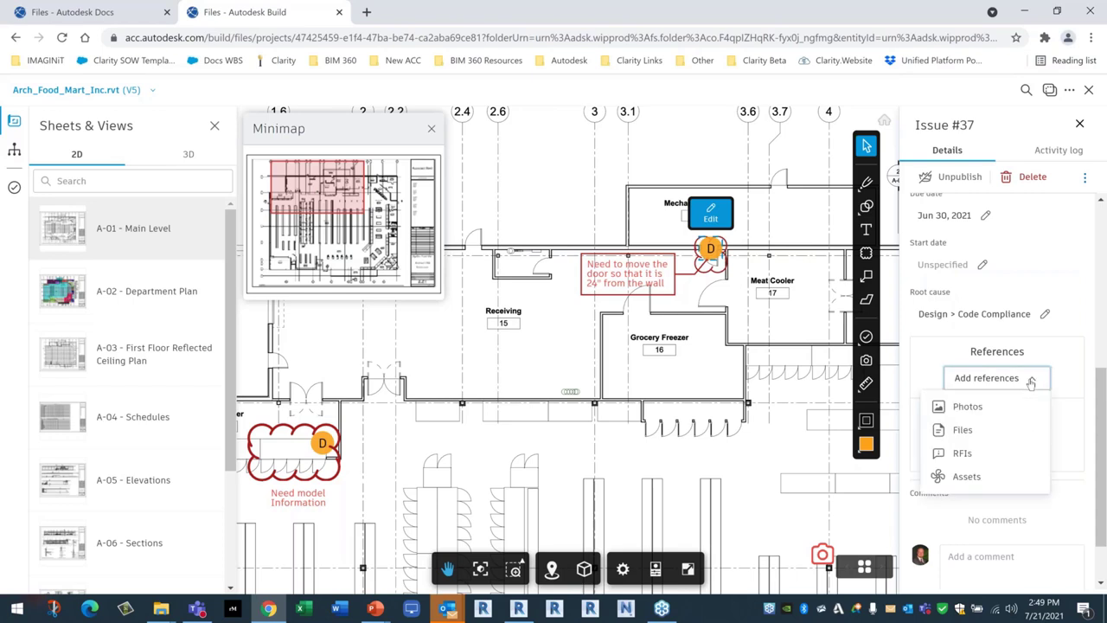
pyautogui.click(963, 430)
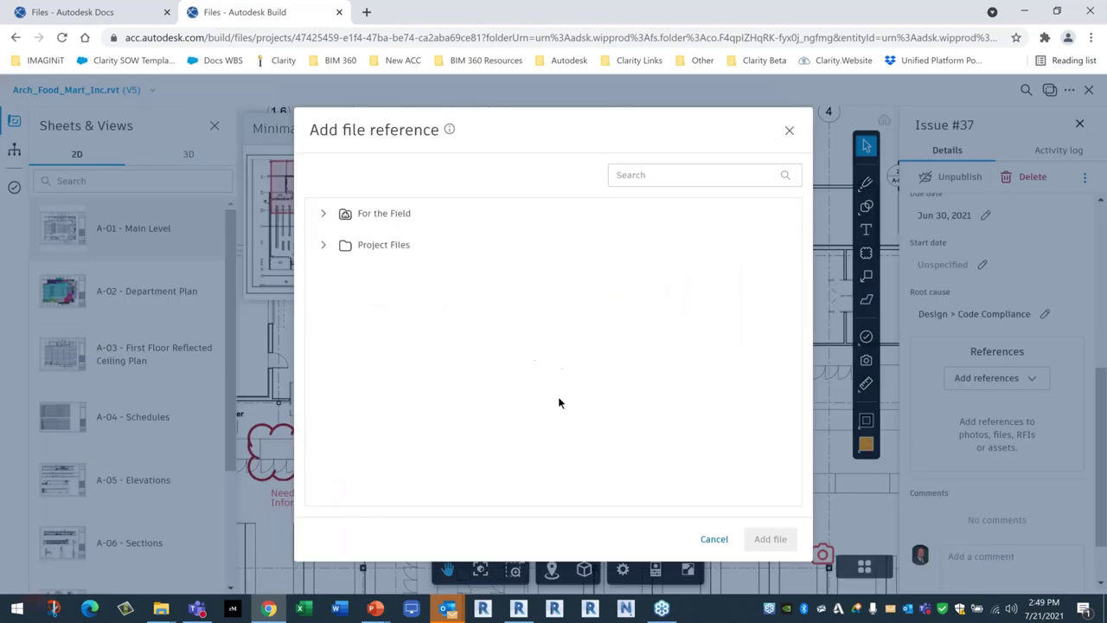
pyautogui.click(320, 246)
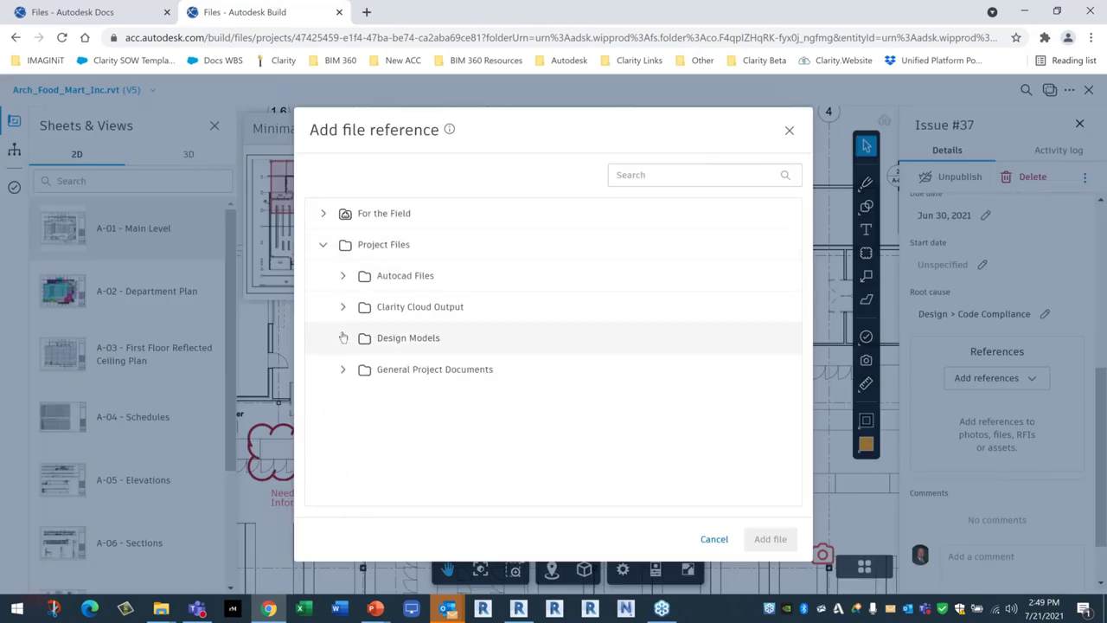
pyautogui.click(345, 371)
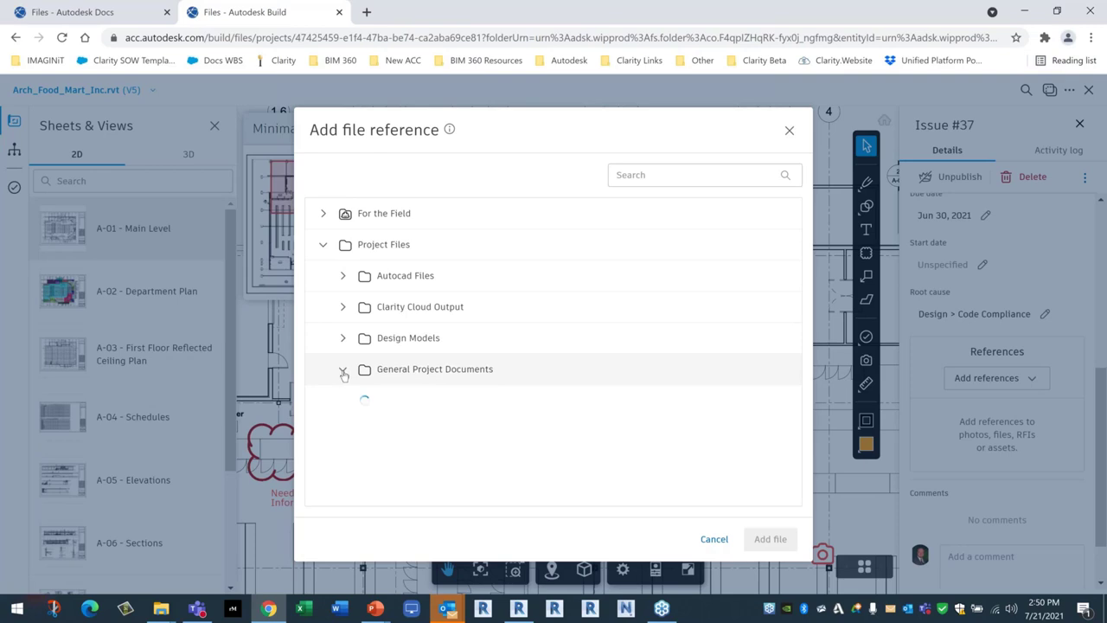
pyautogui.click(363, 400)
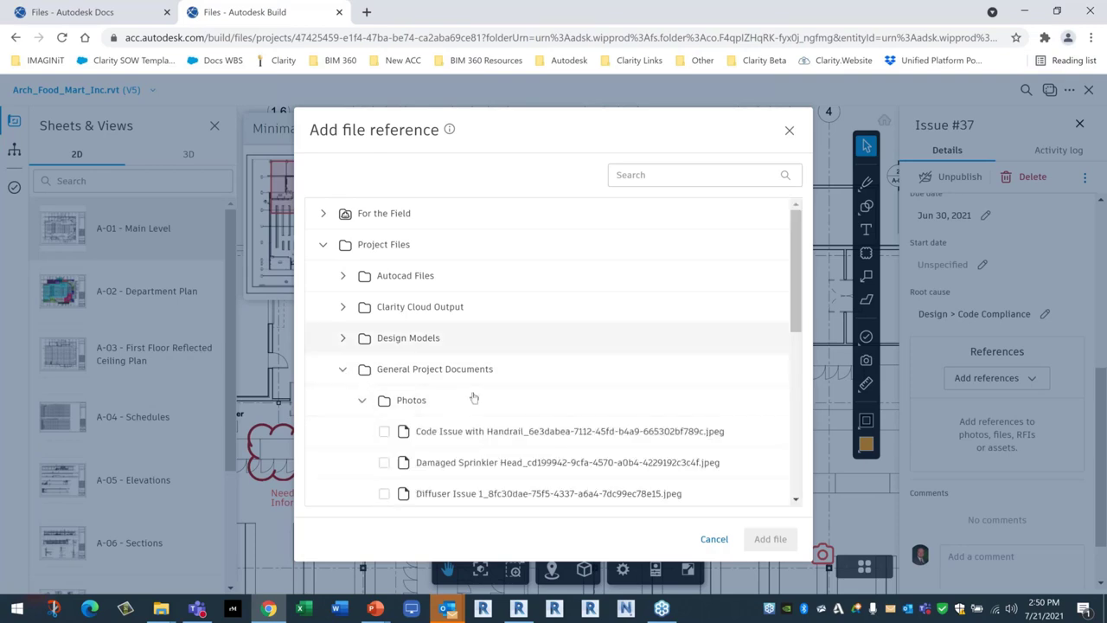
pyautogui.scroll(-2, 472, 424)
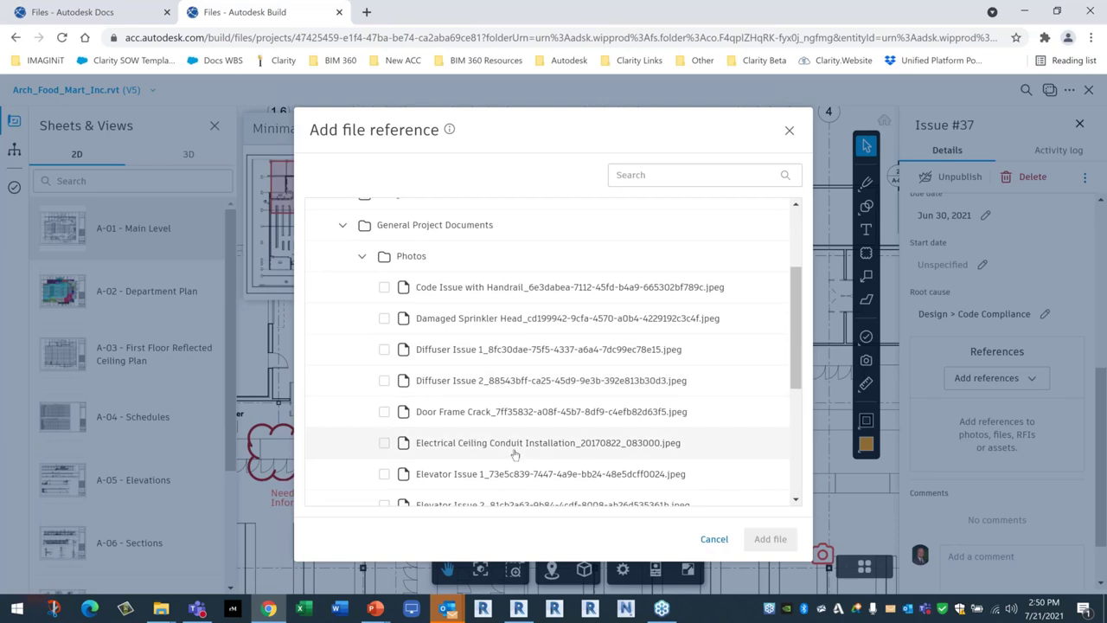
pyautogui.scroll(-5, 515, 454)
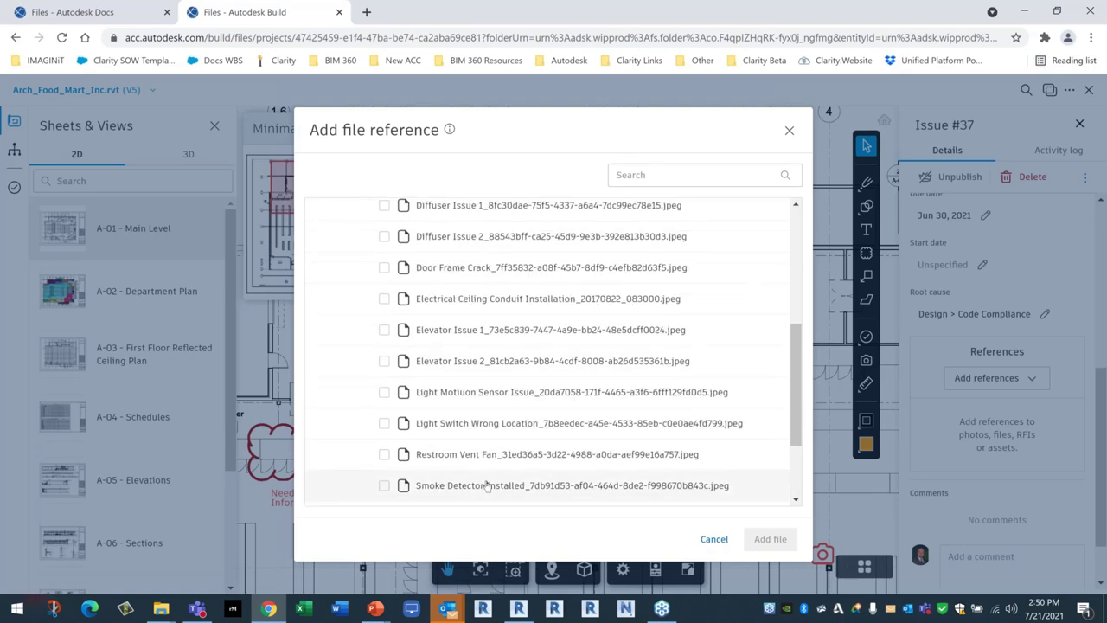
pyautogui.scroll(3, 433, 318)
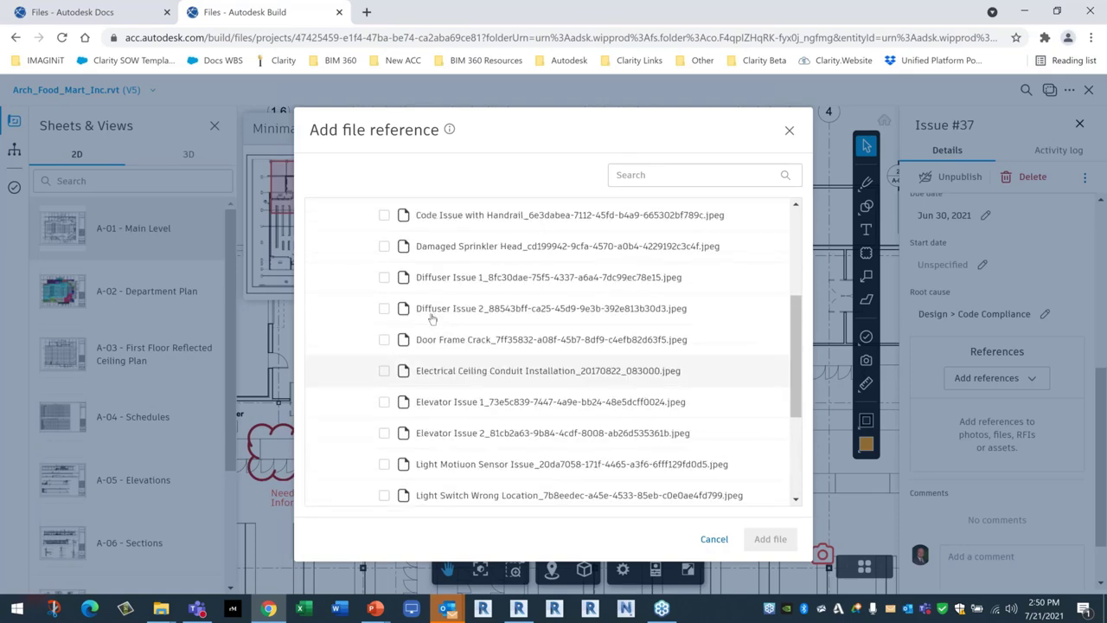
pyautogui.click(453, 344)
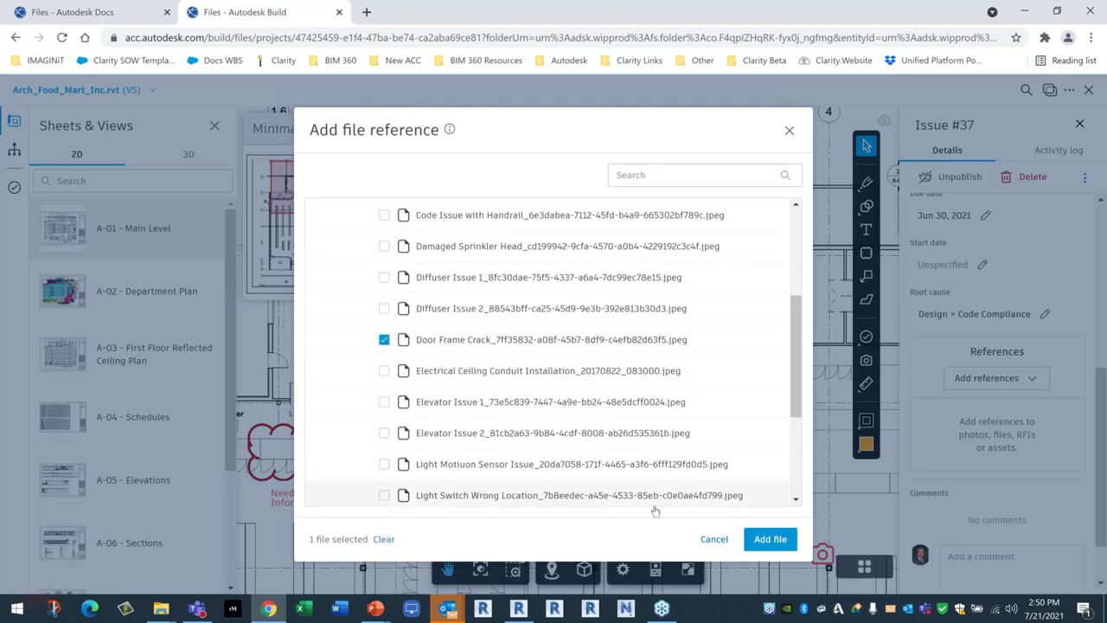
pyautogui.click(770, 539)
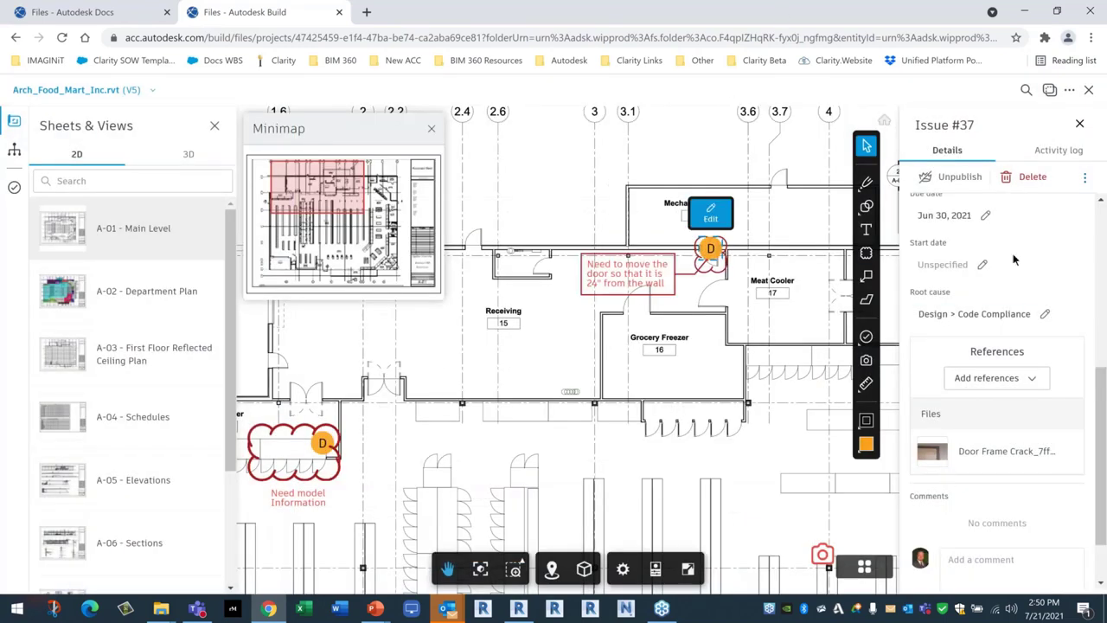
# Close the issue details and the Arch_Food_Mart_Inc.rvt model to return to the project file list.
pyautogui.click(1080, 124)
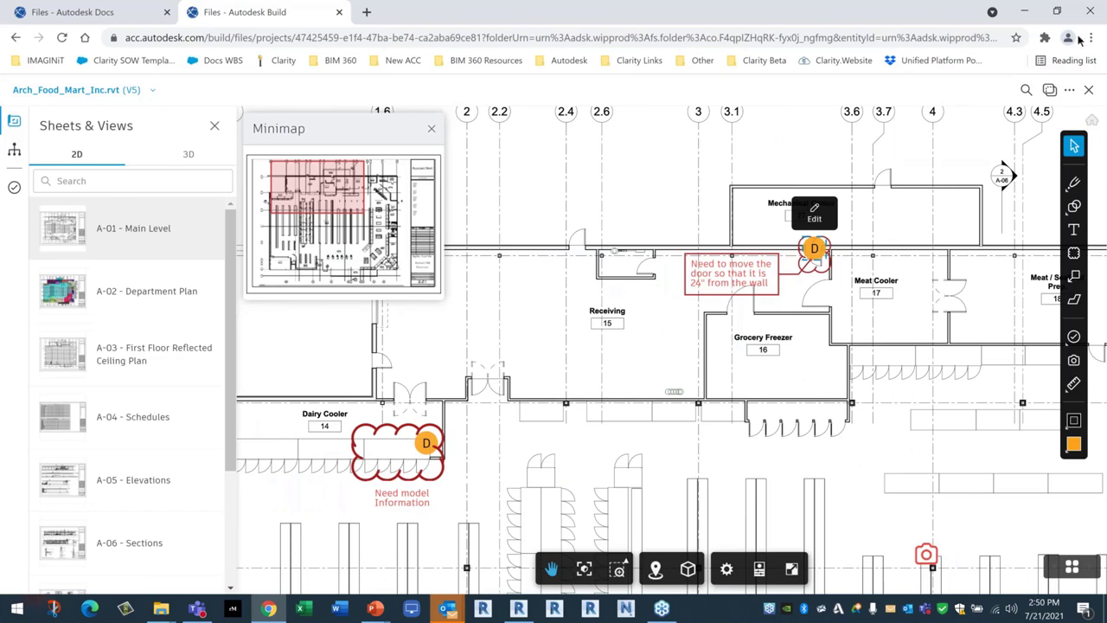
pyautogui.click(1088, 90)
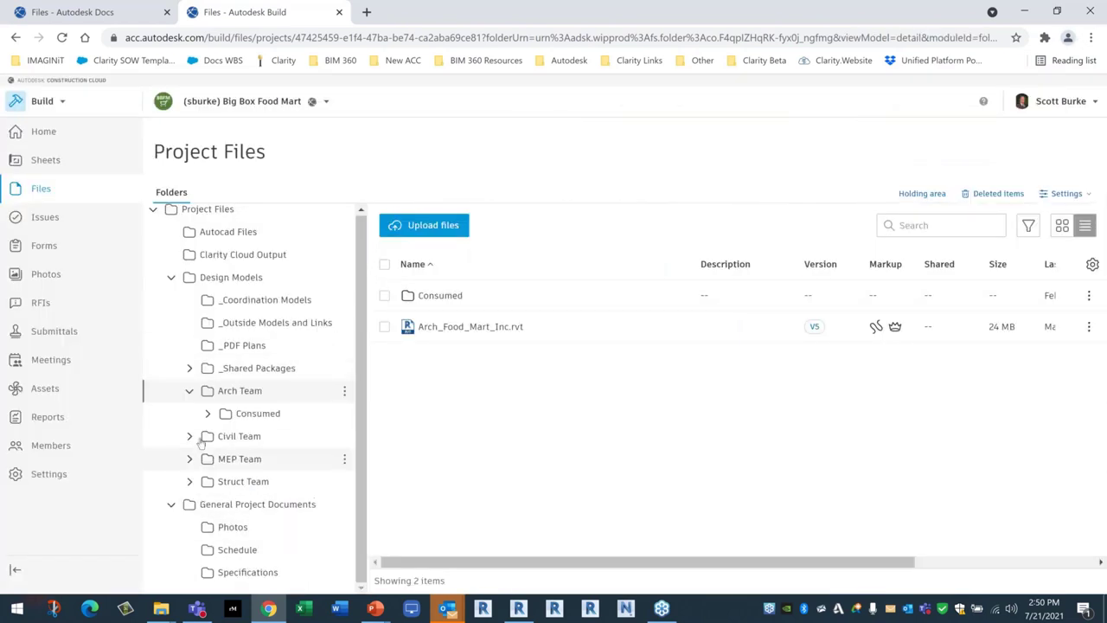
# Check the review status of Arch_Food_Mart_Inc.rvt in the Arch Team folder.
pyautogui.scroll(2, 204, 312)
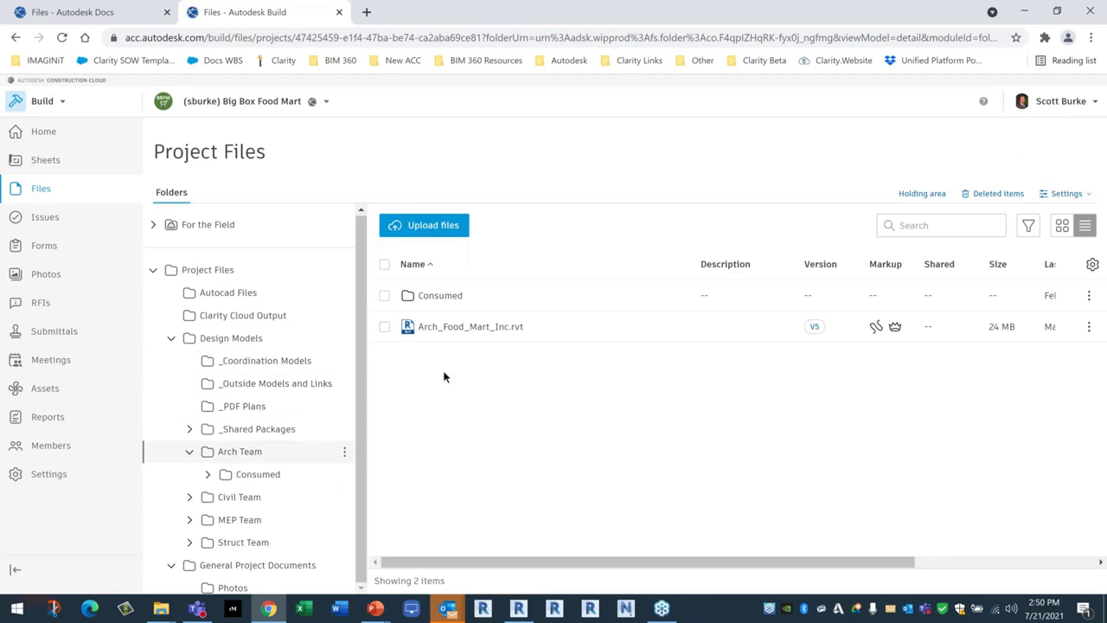
pyautogui.click(384, 327)
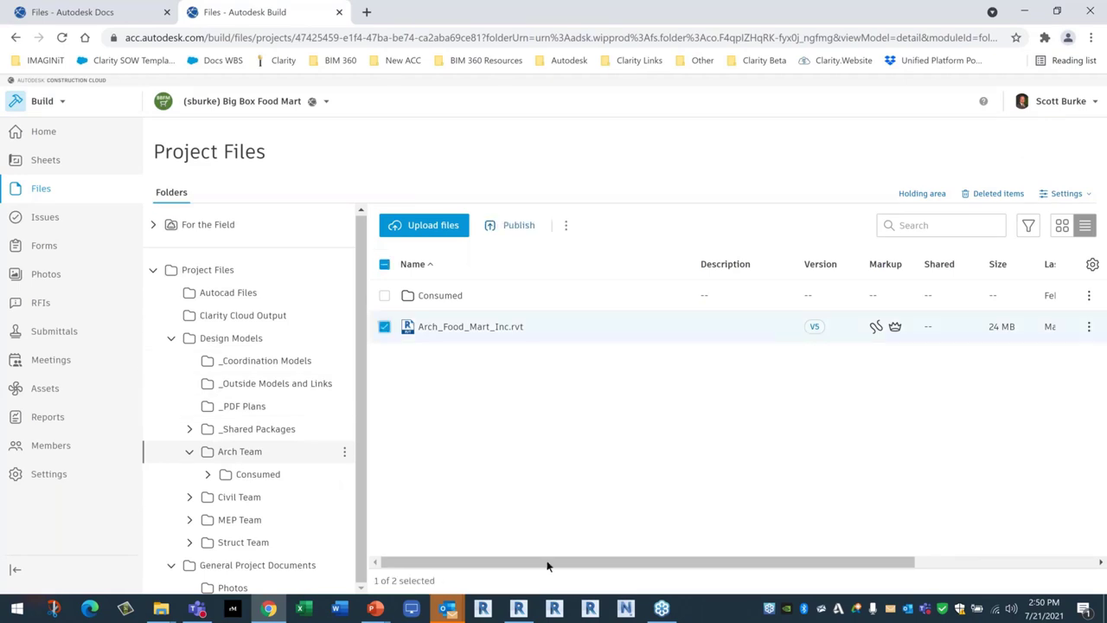
pyautogui.moveTo(553, 566); pyautogui.dragTo(778, 566)
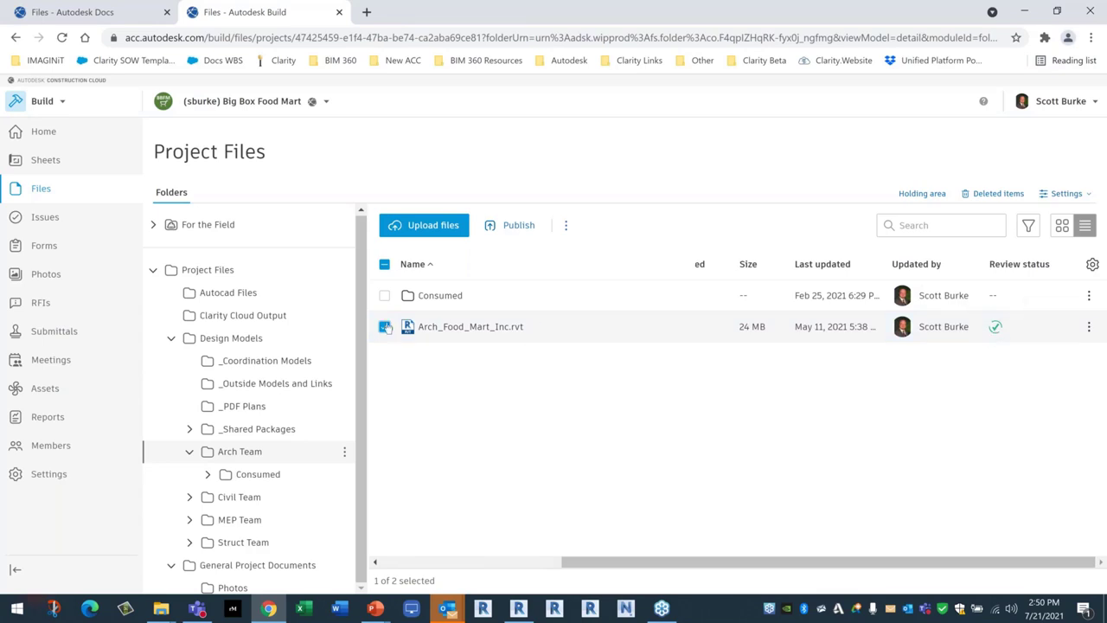
pyautogui.click(384, 327)
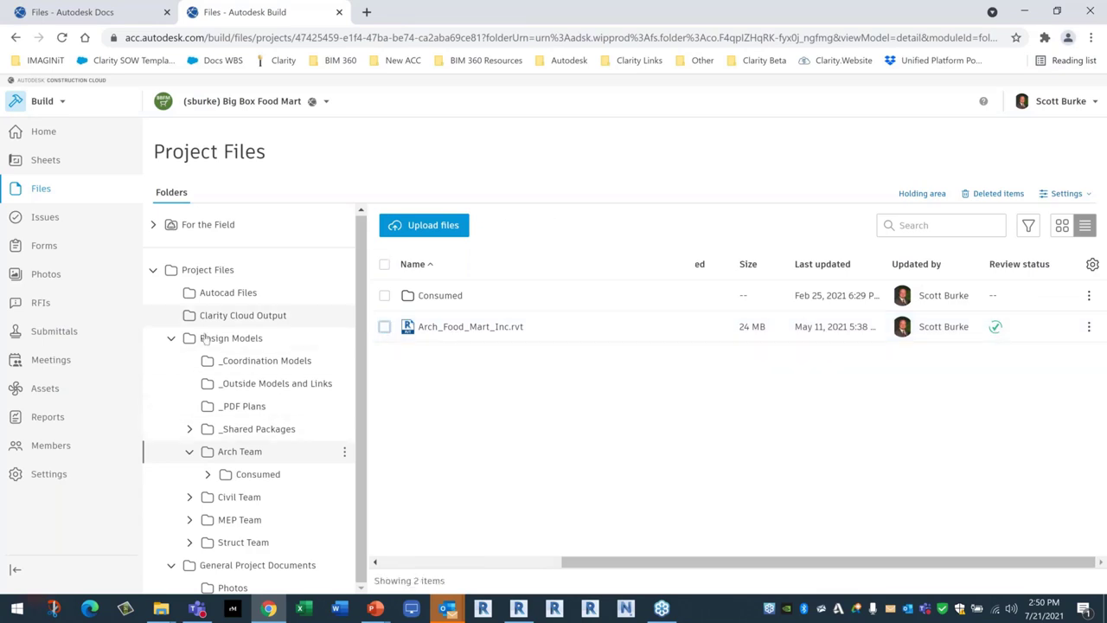
# Start a review submission for the Arch, MEP and Struct Food Mart PDFs in the _PDF Plans folder.
pyautogui.click(224, 408)
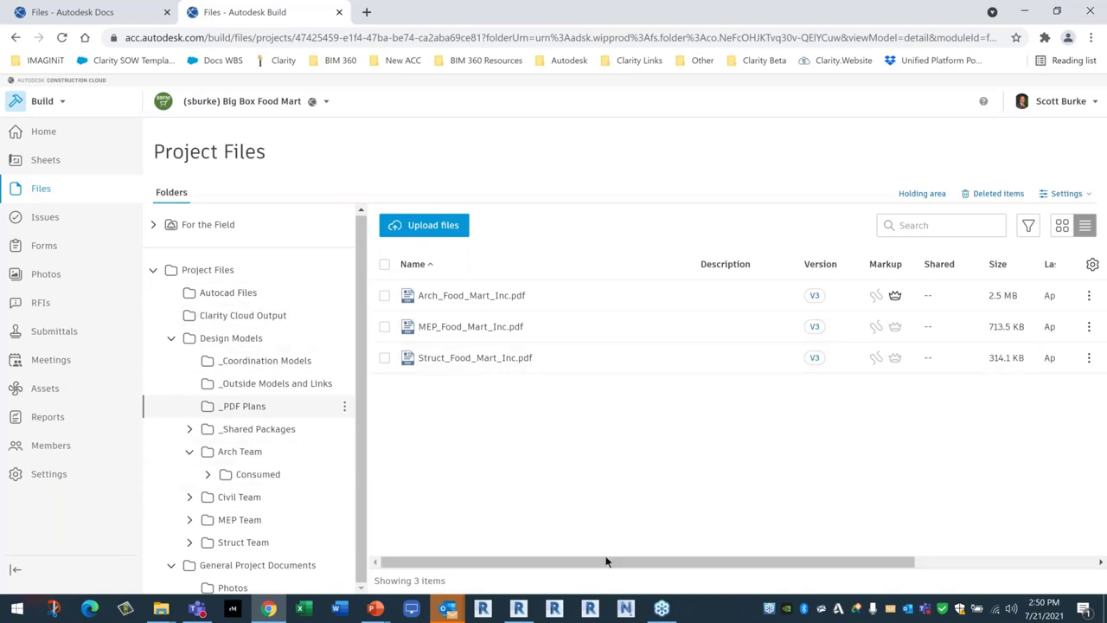
pyautogui.moveTo(637, 561); pyautogui.dragTo(499, 536)
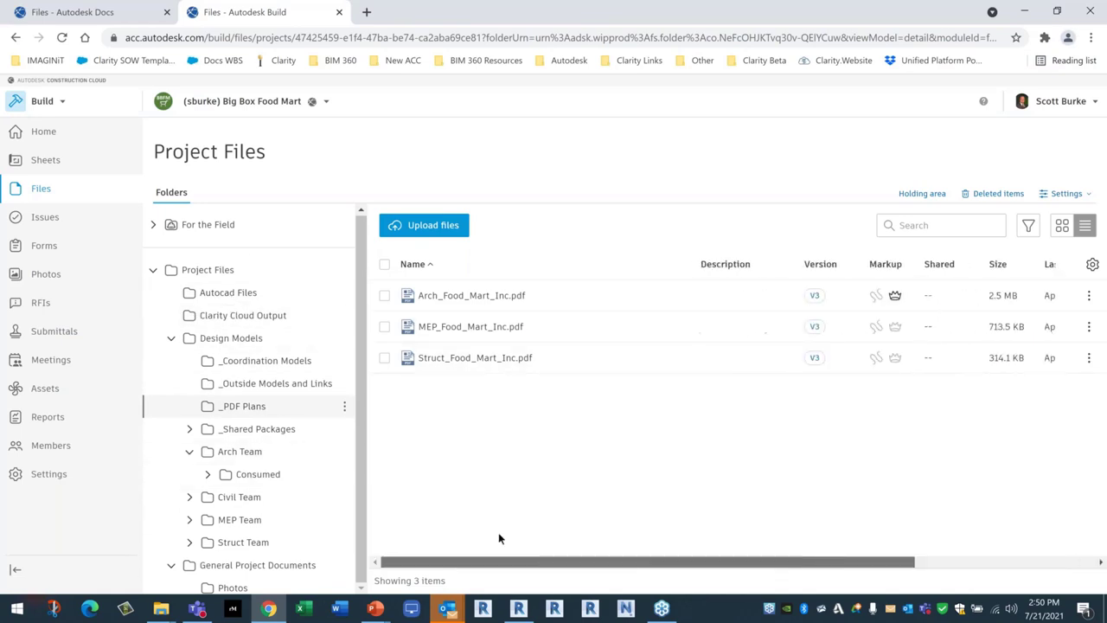
pyautogui.click(384, 295)
pyautogui.click(384, 327)
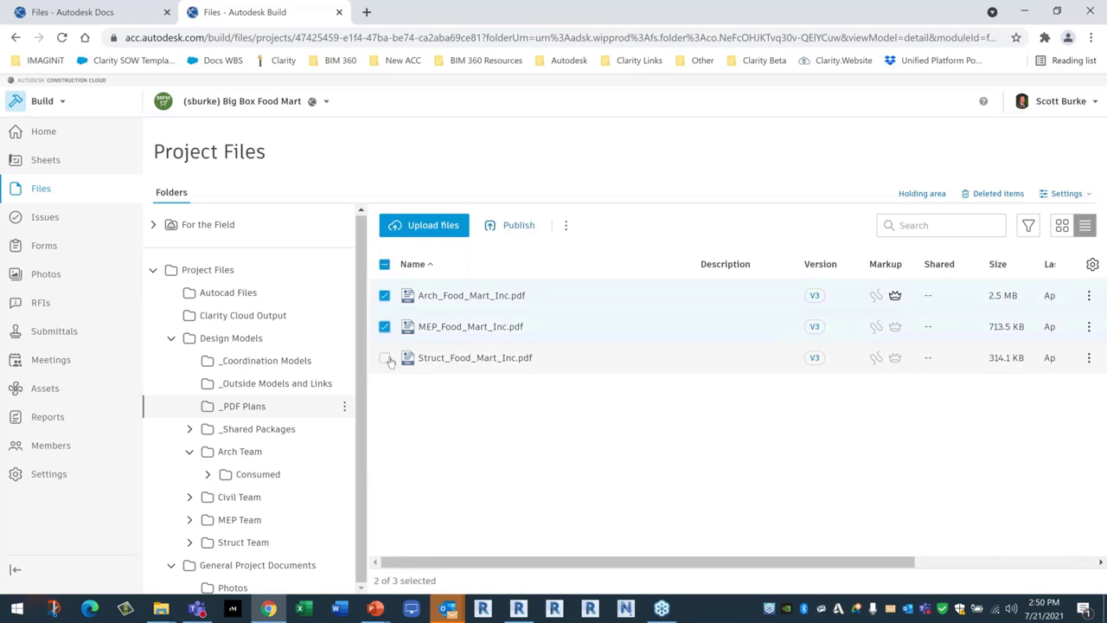
pyautogui.click(384, 358)
pyautogui.rightClick(428, 288)
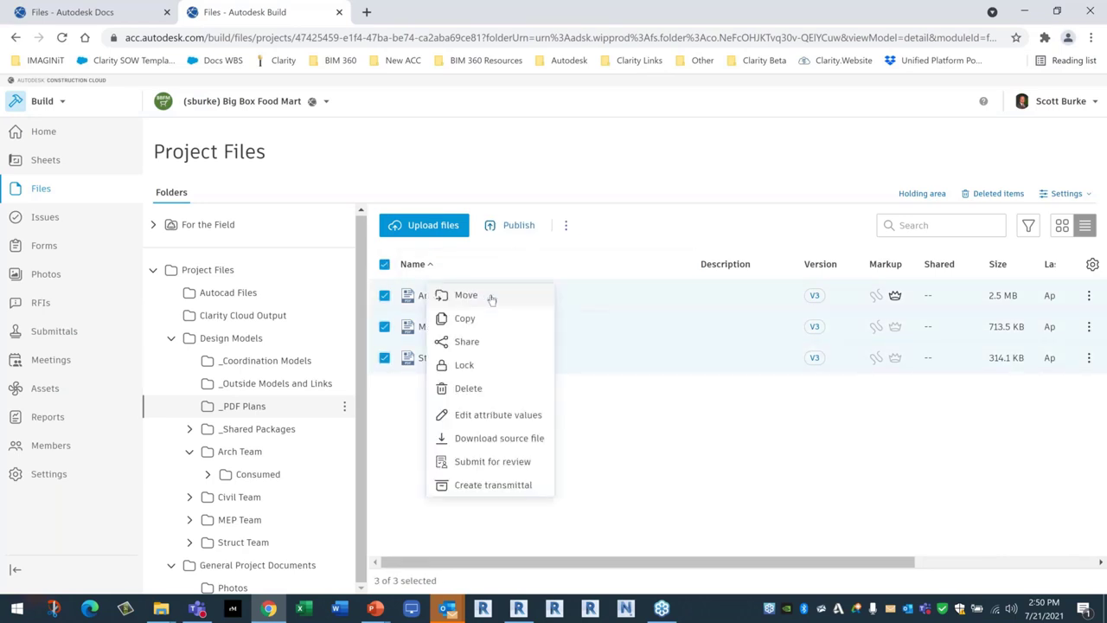
pyautogui.click(502, 462)
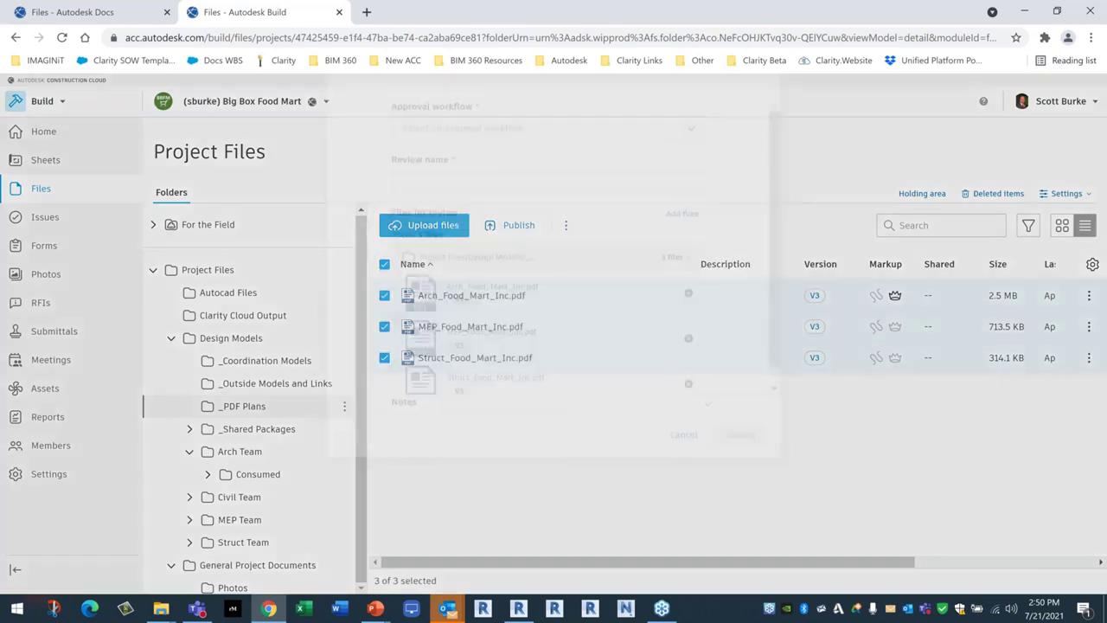
# Submit the files under the Issued For Construction workflow with the review name "Const. Review" and send the reviewer's email notification.
pyautogui.click(633, 218)
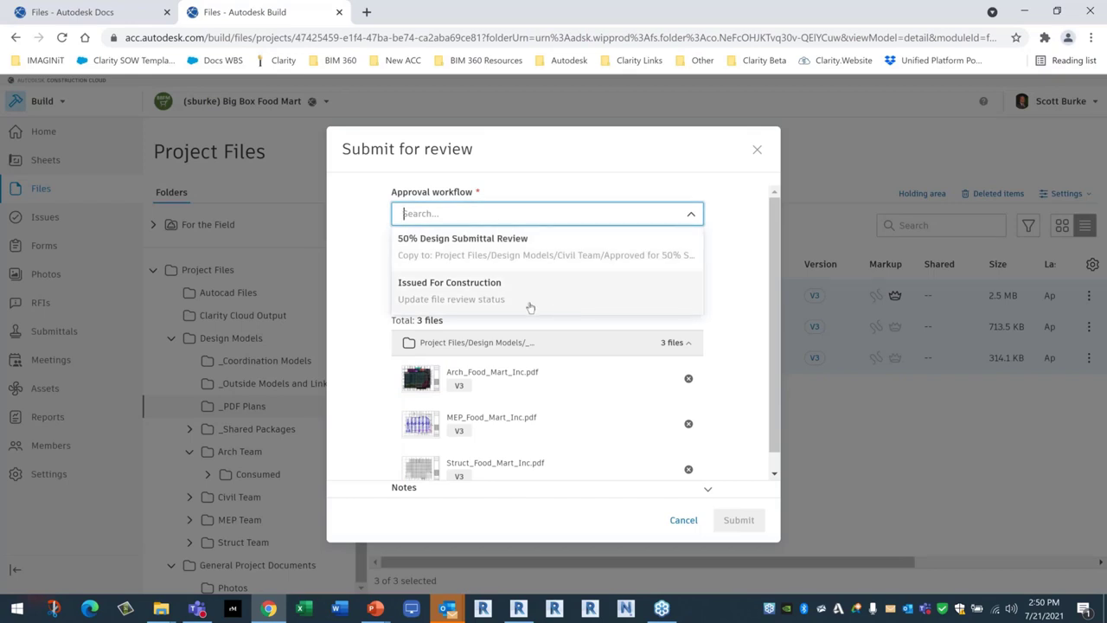
pyautogui.click(443, 291)
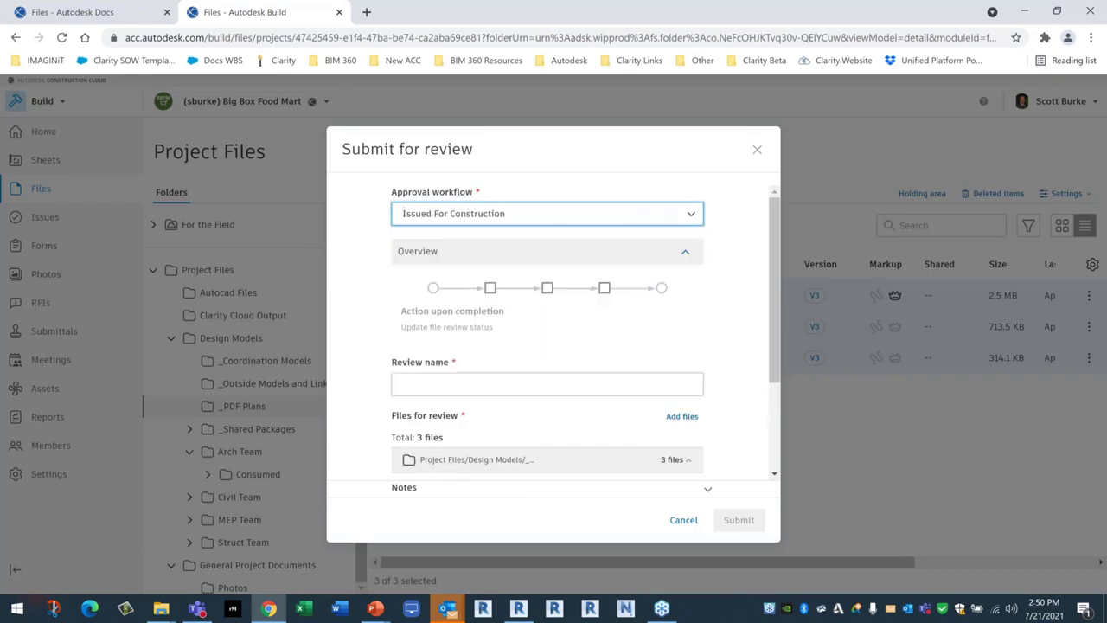
pyautogui.click(425, 382)
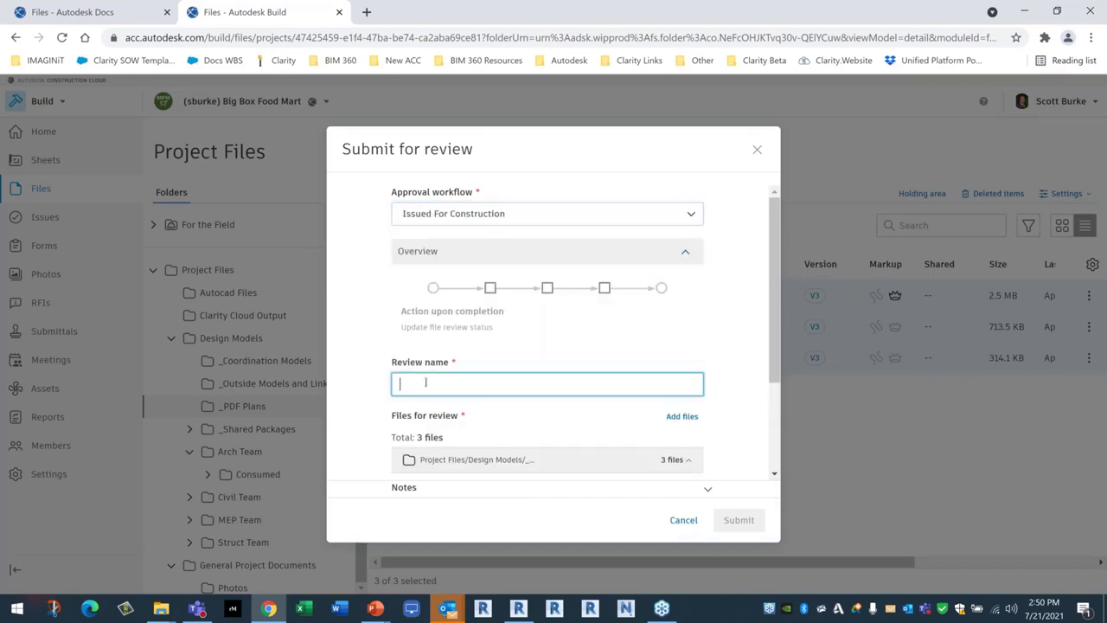
pyautogui.write('Const. Review')
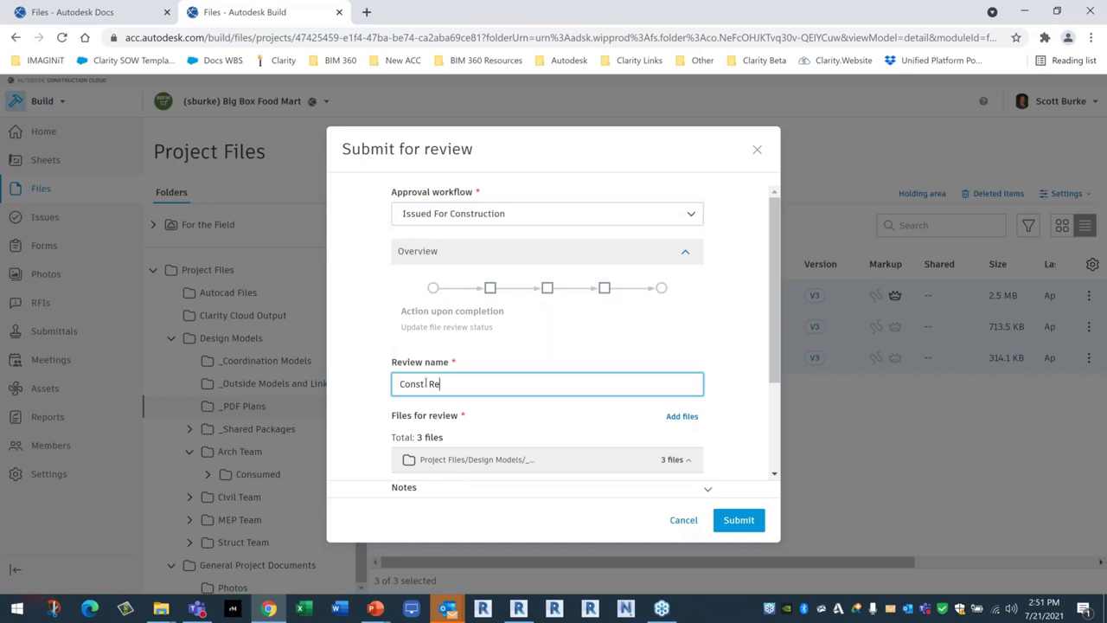
pyautogui.click(724, 519)
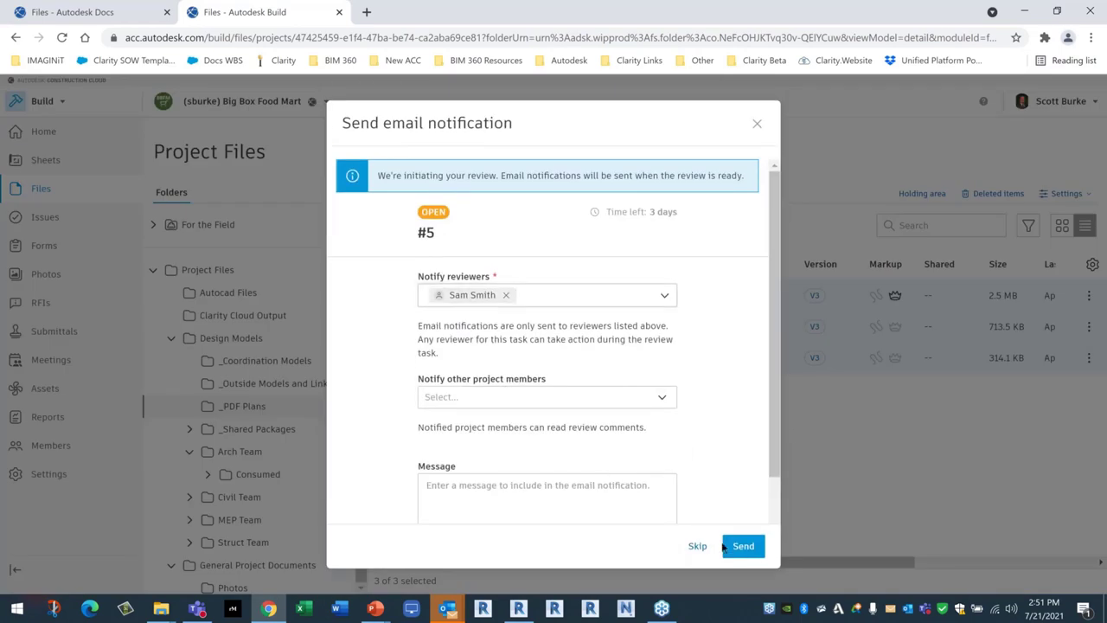
pyautogui.click(741, 547)
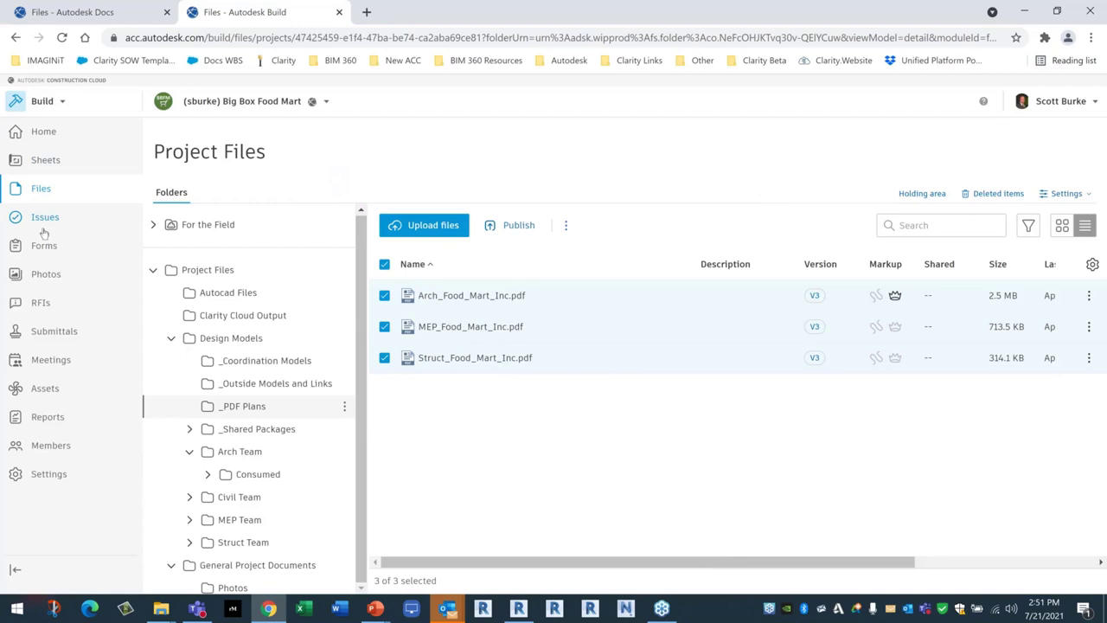
# Switch to Autodesk Docs and open the Const. Review entry from the project's reviews.
pyautogui.click(40, 101)
pyautogui.click(54, 145)
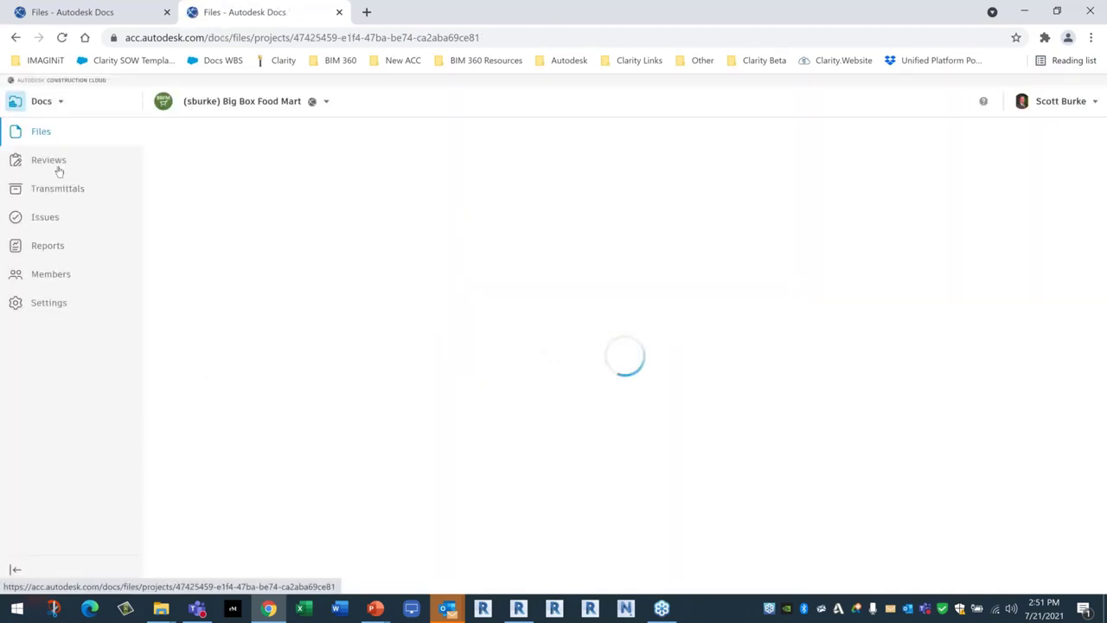
pyautogui.click(58, 168)
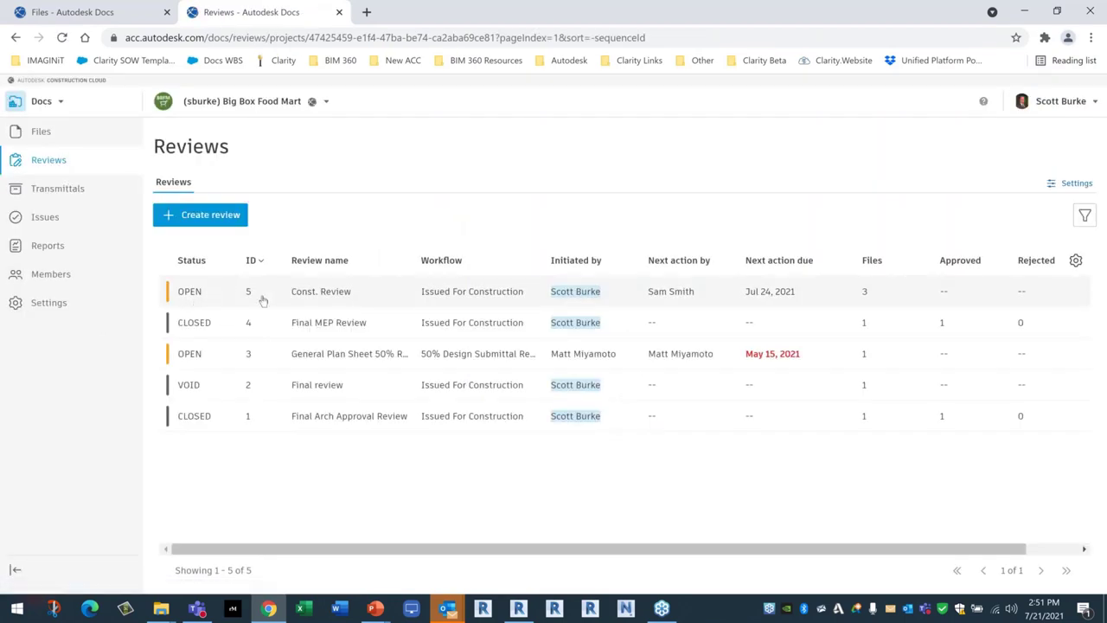
pyautogui.click(212, 299)
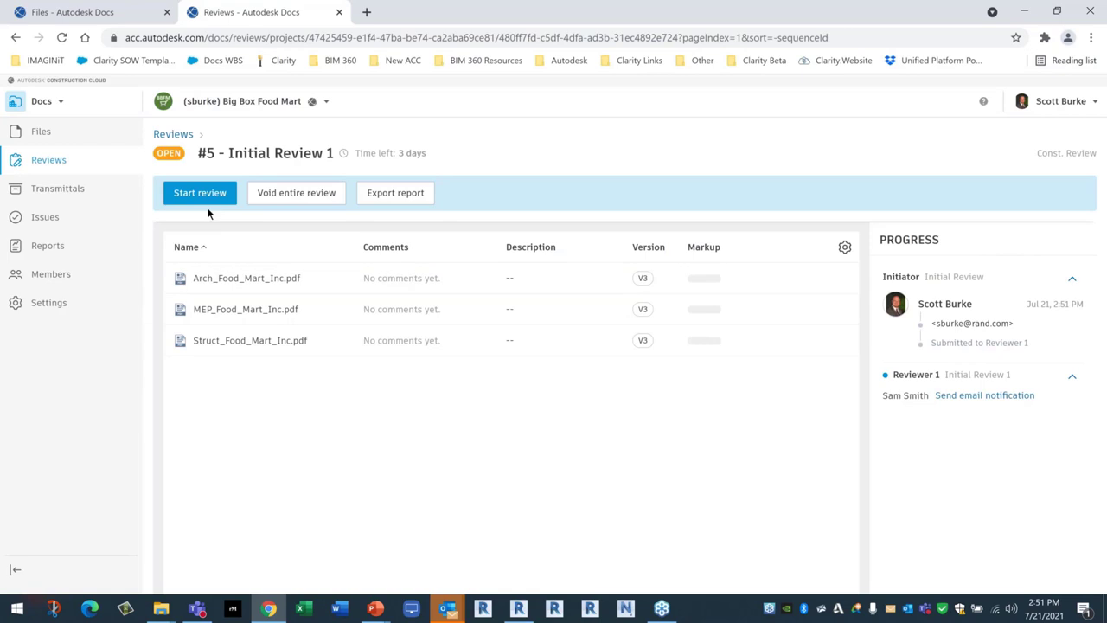
# Start Initial Review 1, submit it with the note "Looks good" and send the email notification to the next reviewer.
pyautogui.click(193, 197)
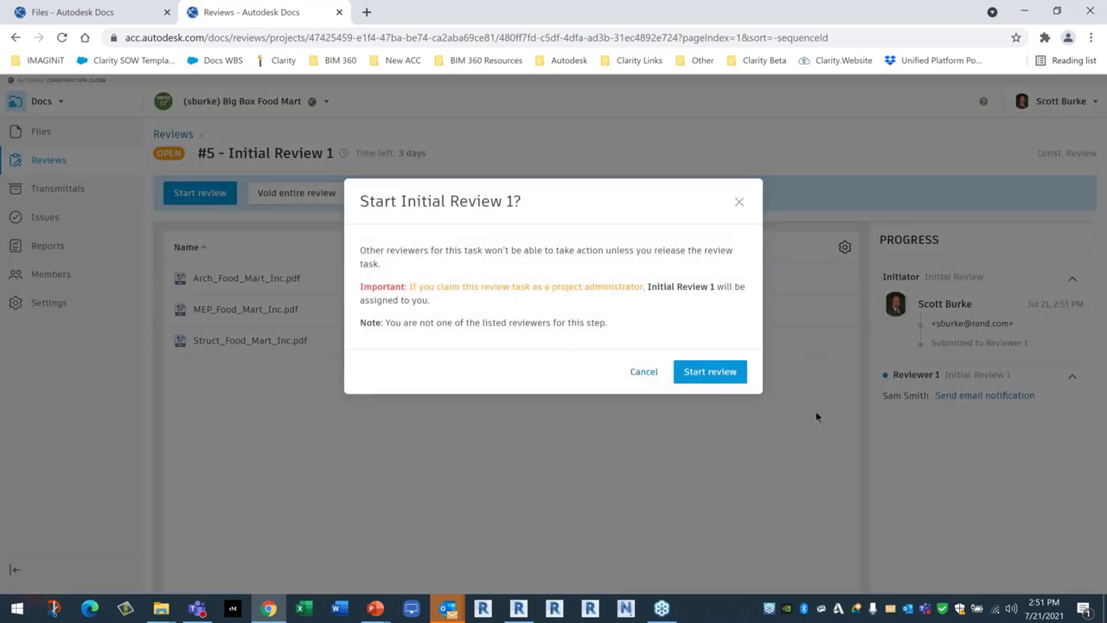
pyautogui.click(710, 371)
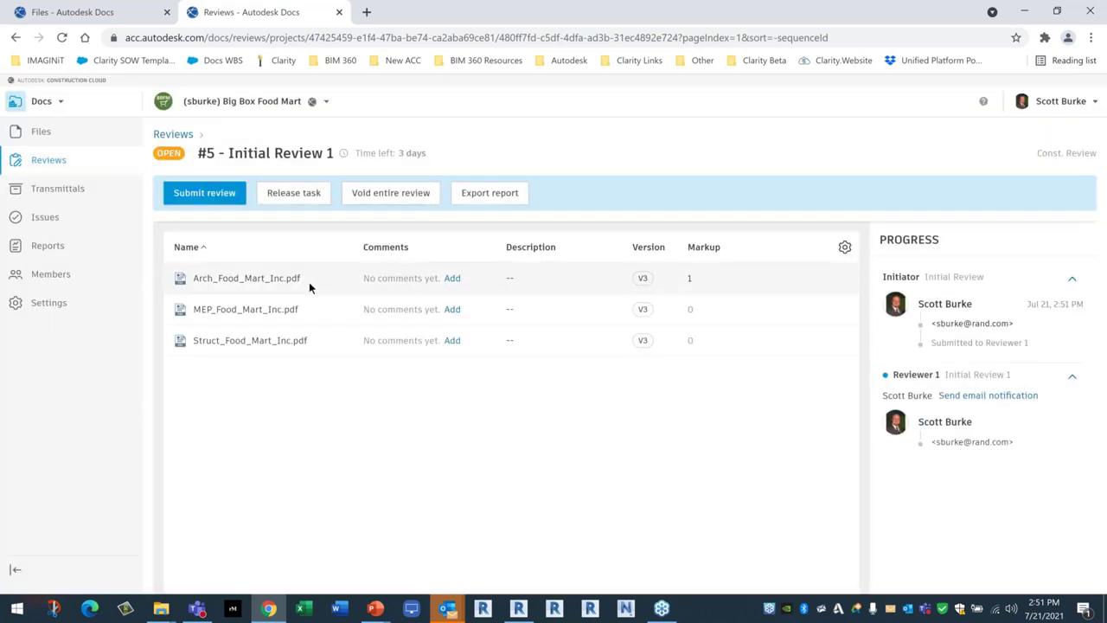
pyautogui.click(204, 193)
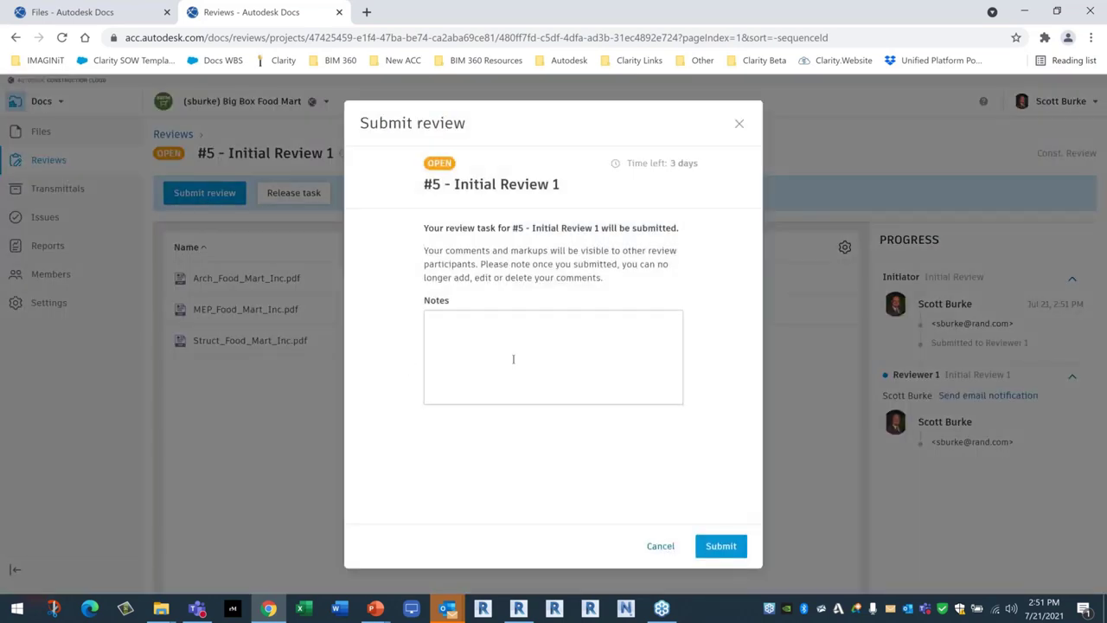
pyautogui.click(512, 360)
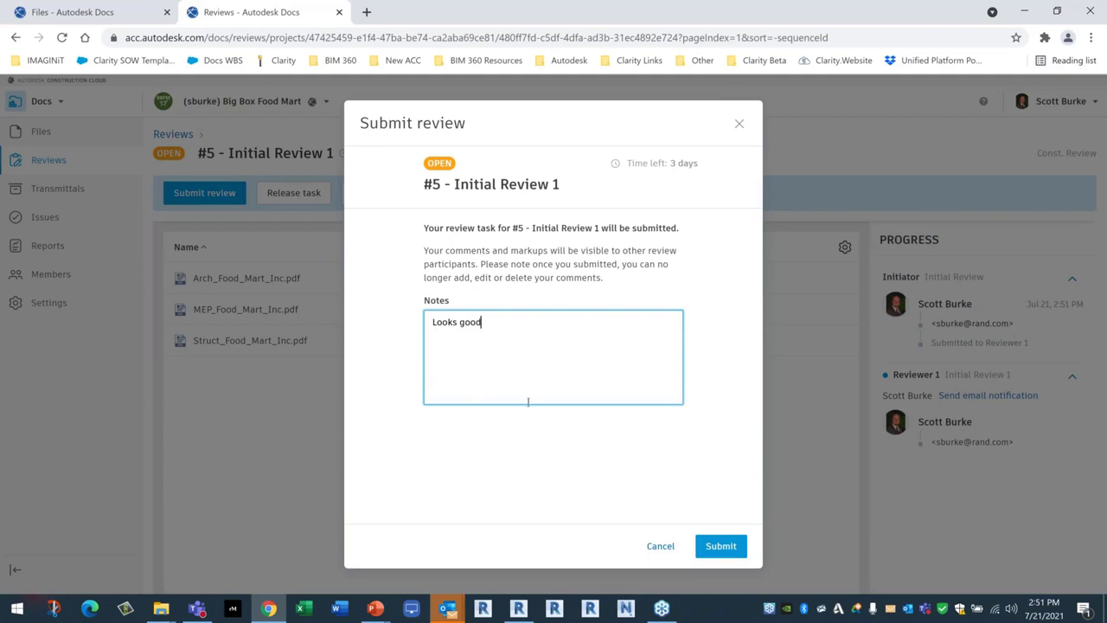
pyautogui.click(711, 549)
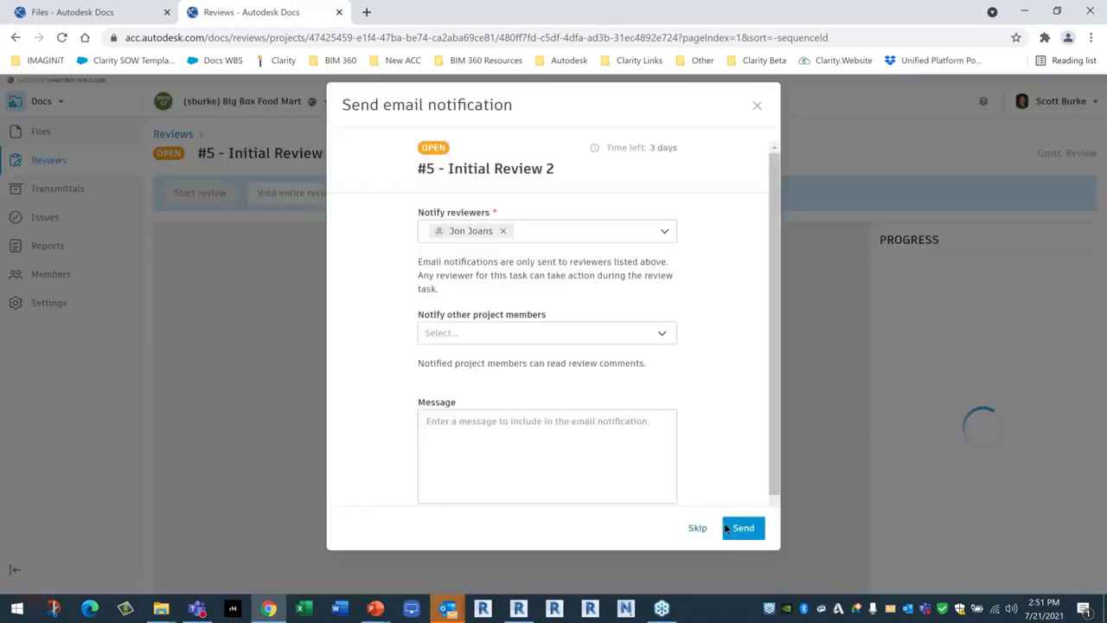
pyautogui.click(749, 555)
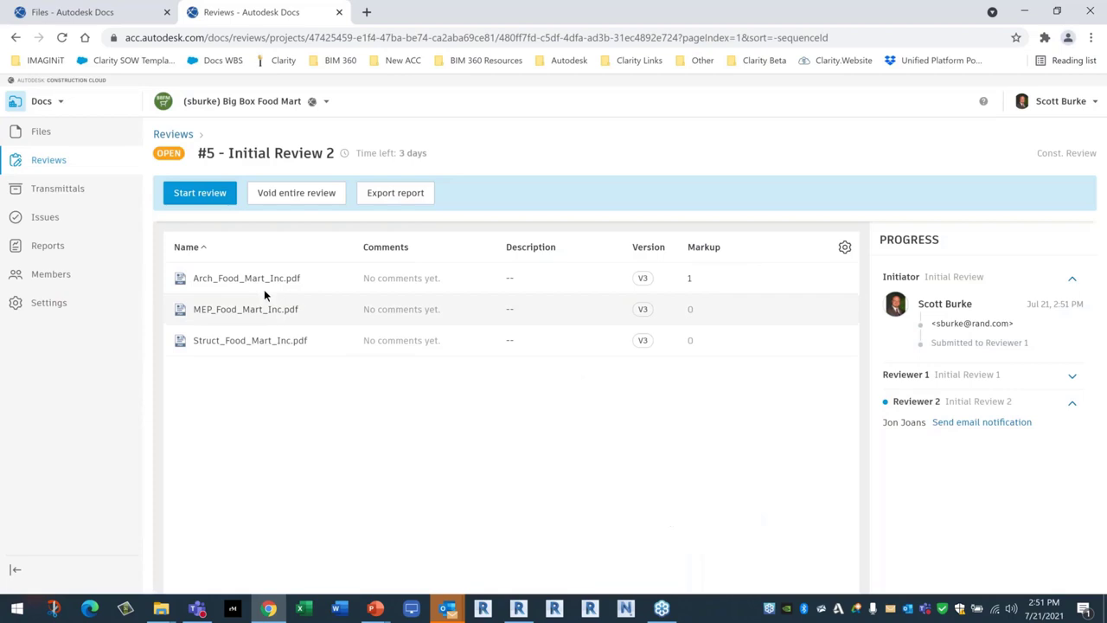
# Start Initial Review 2, submit it without notes and send the email notification to the final reviewers.
pyautogui.click(197, 194)
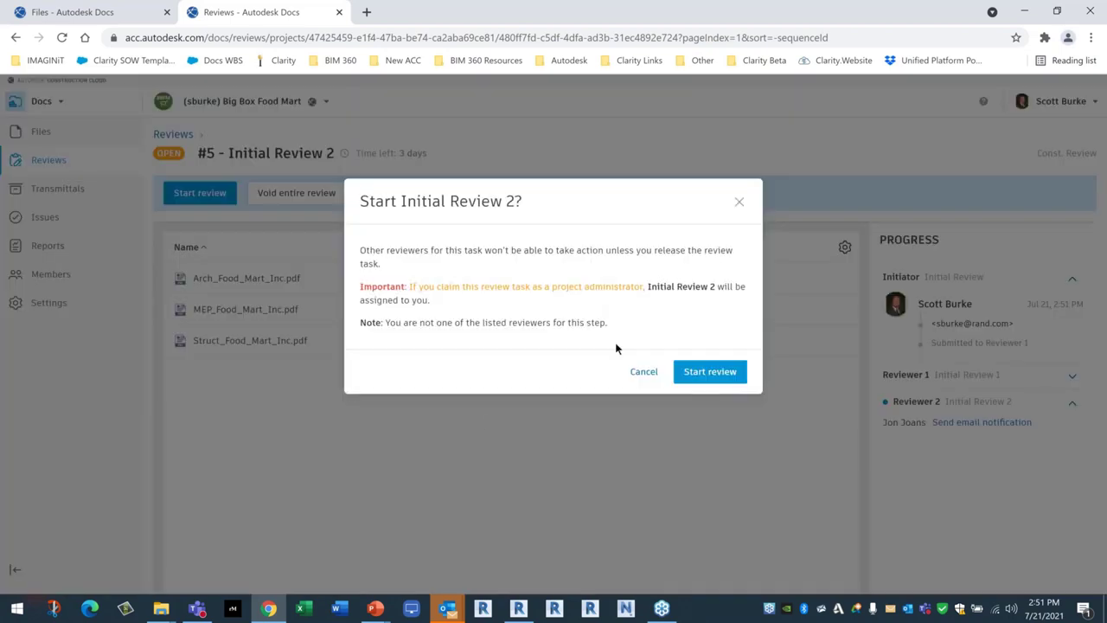
pyautogui.click(723, 379)
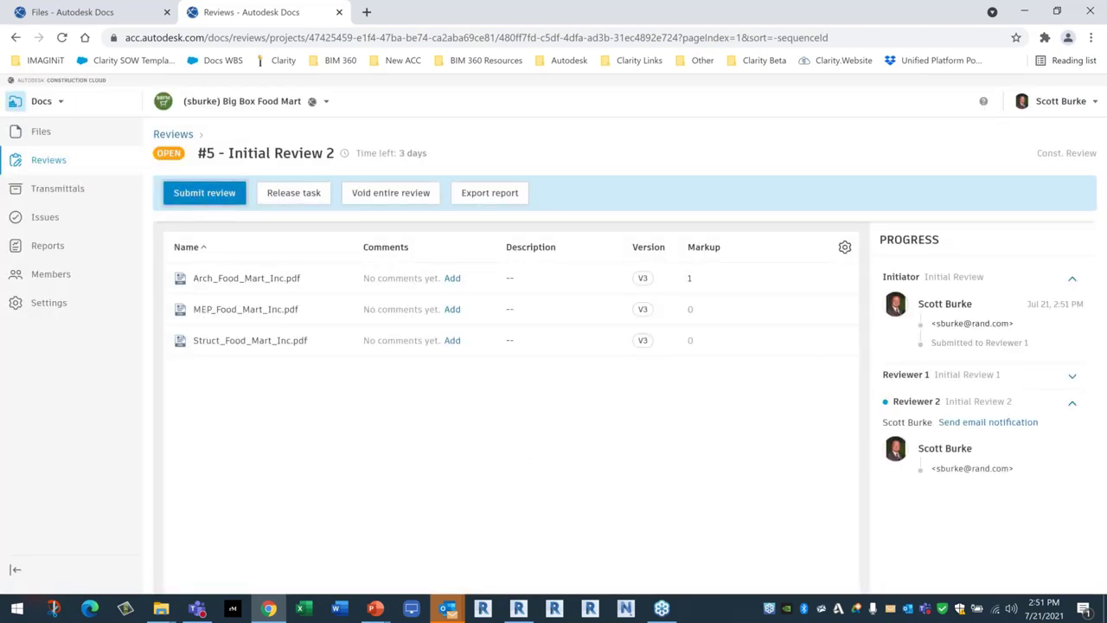
pyautogui.click(199, 190)
pyautogui.click(709, 546)
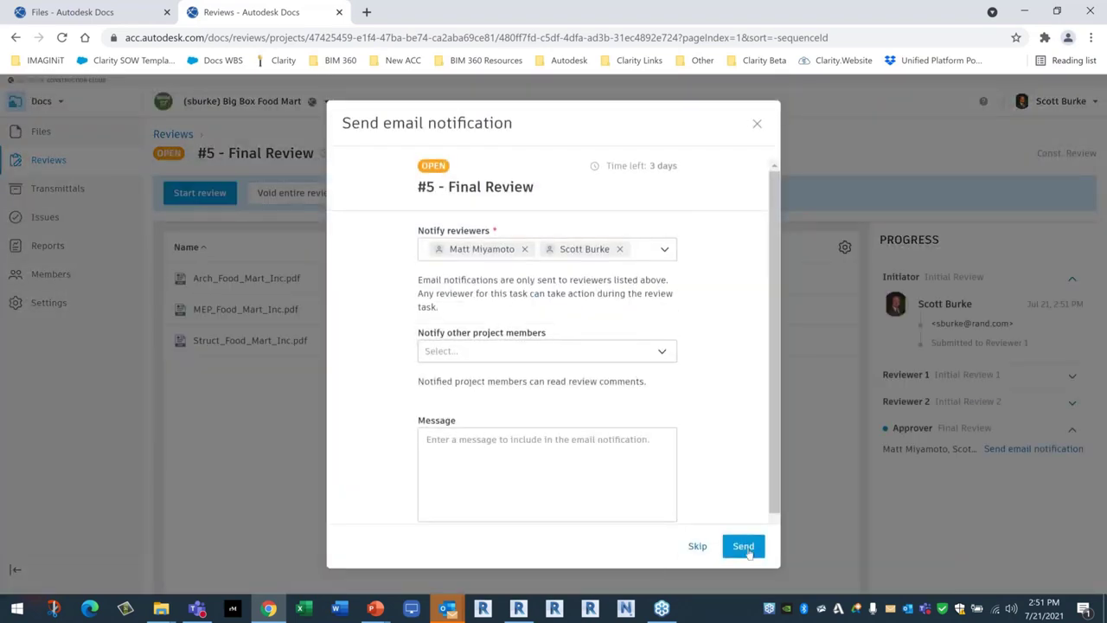
pyautogui.click(746, 547)
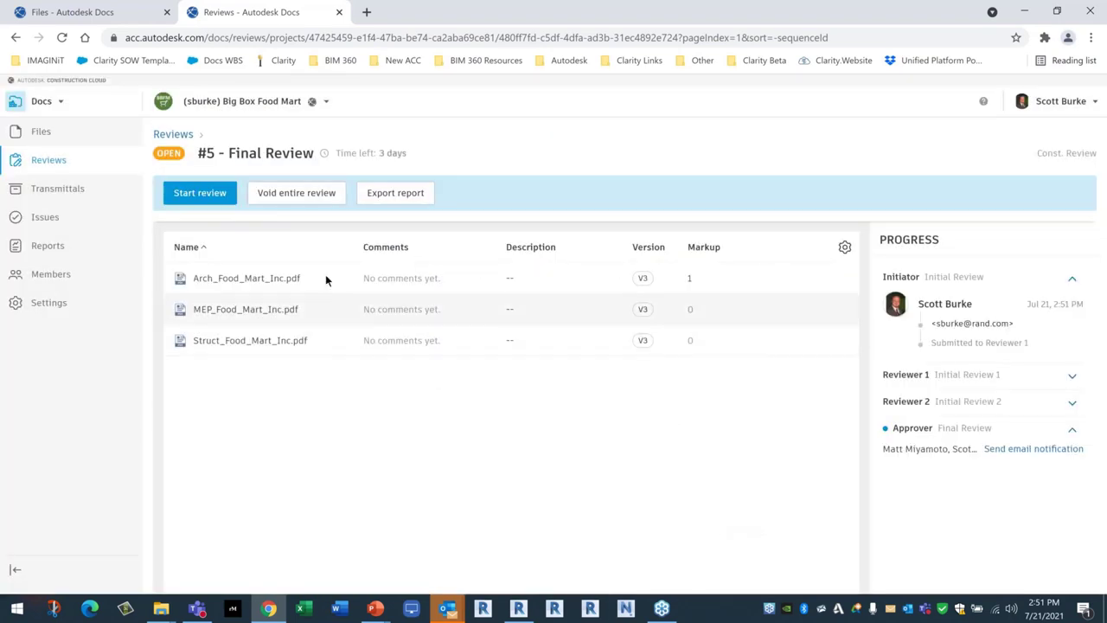
# Start the Final Review, marking the Arch and MEP PDFs as Approved (For Construction) and the Struct PDF as Approved w/ comments.
pyautogui.click(183, 193)
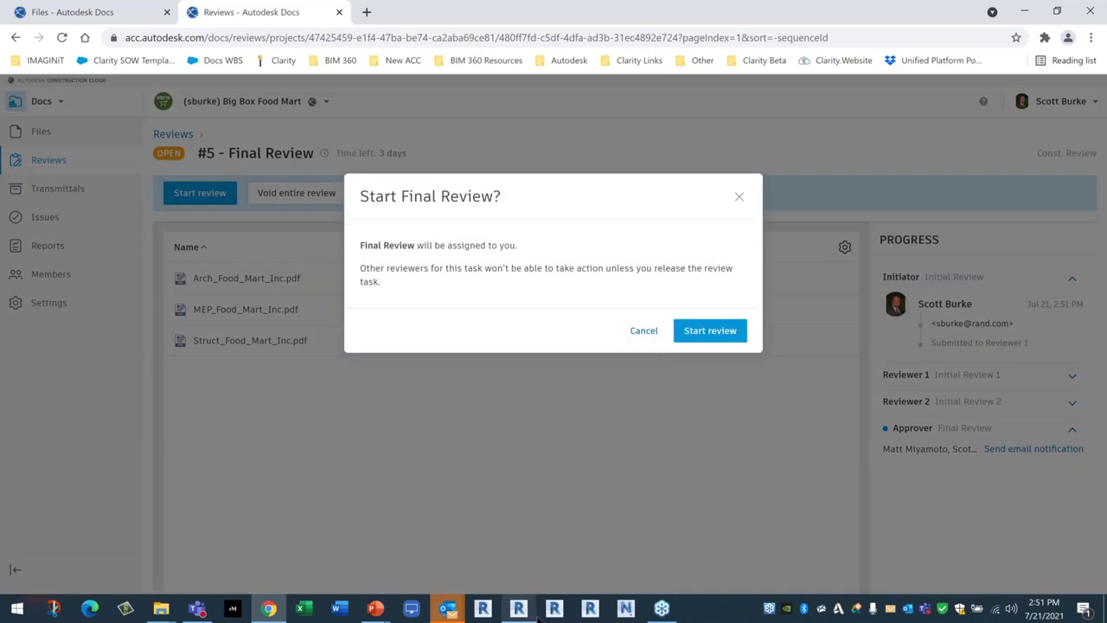
pyautogui.click(723, 337)
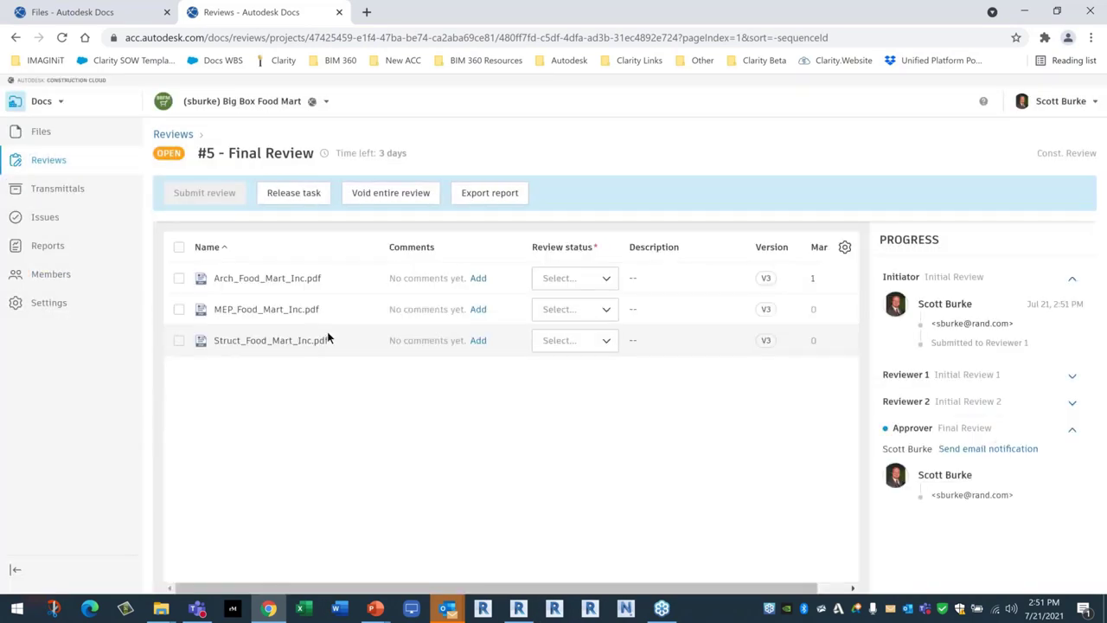
pyautogui.click(541, 275)
pyautogui.click(568, 313)
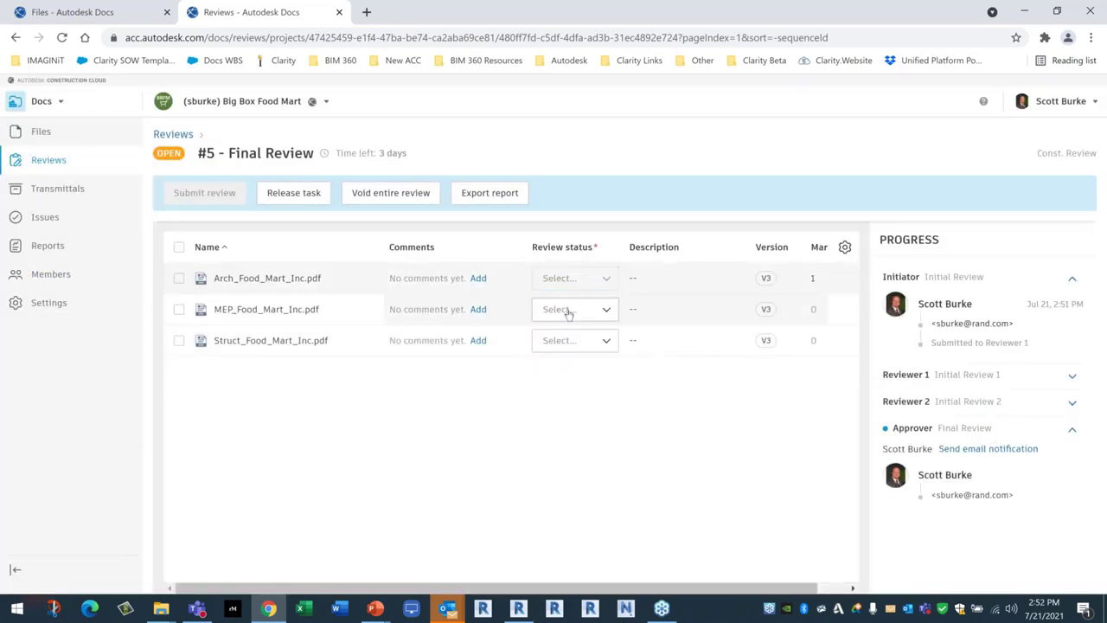
pyautogui.click(568, 312)
pyautogui.click(563, 336)
pyautogui.click(564, 343)
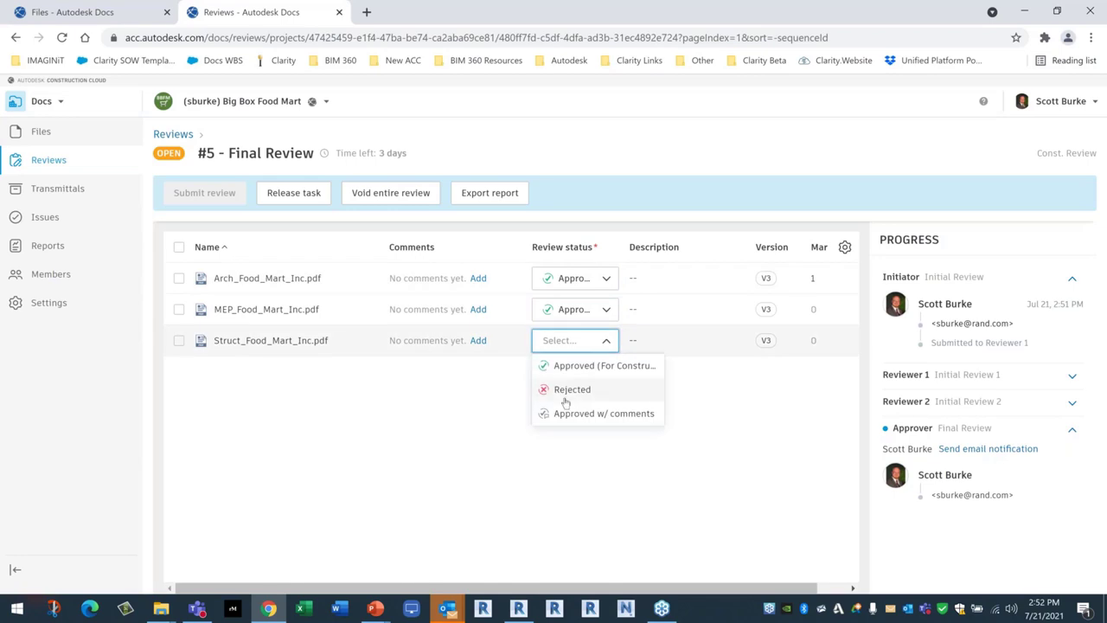
pyautogui.click(564, 413)
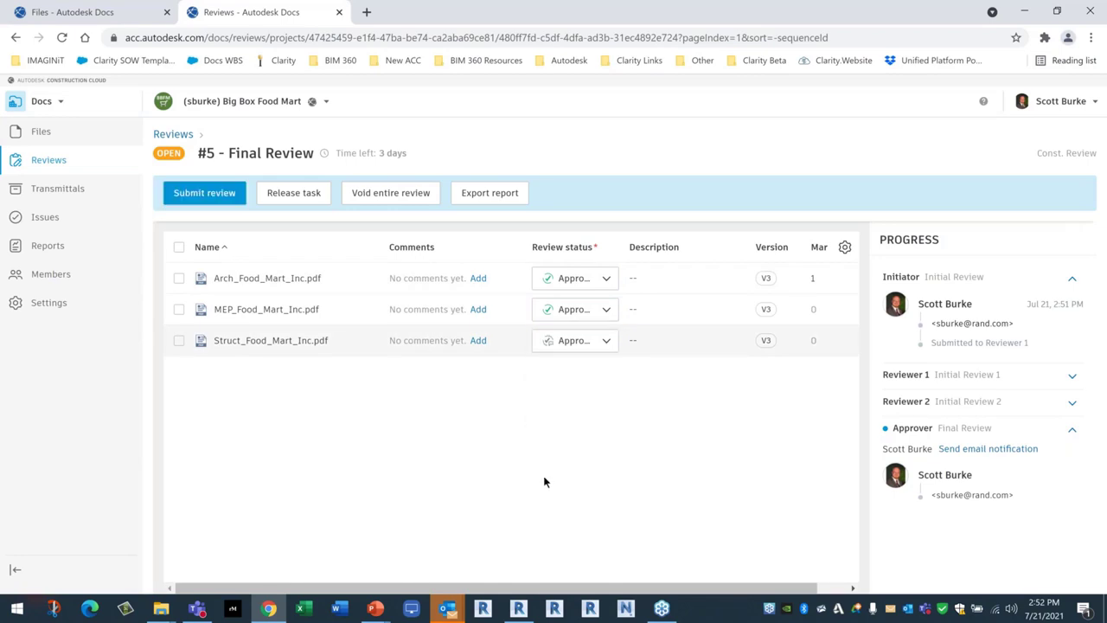
# Submit the Final Review and return to the project files in Docs.
pyautogui.click(202, 197)
pyautogui.click(714, 544)
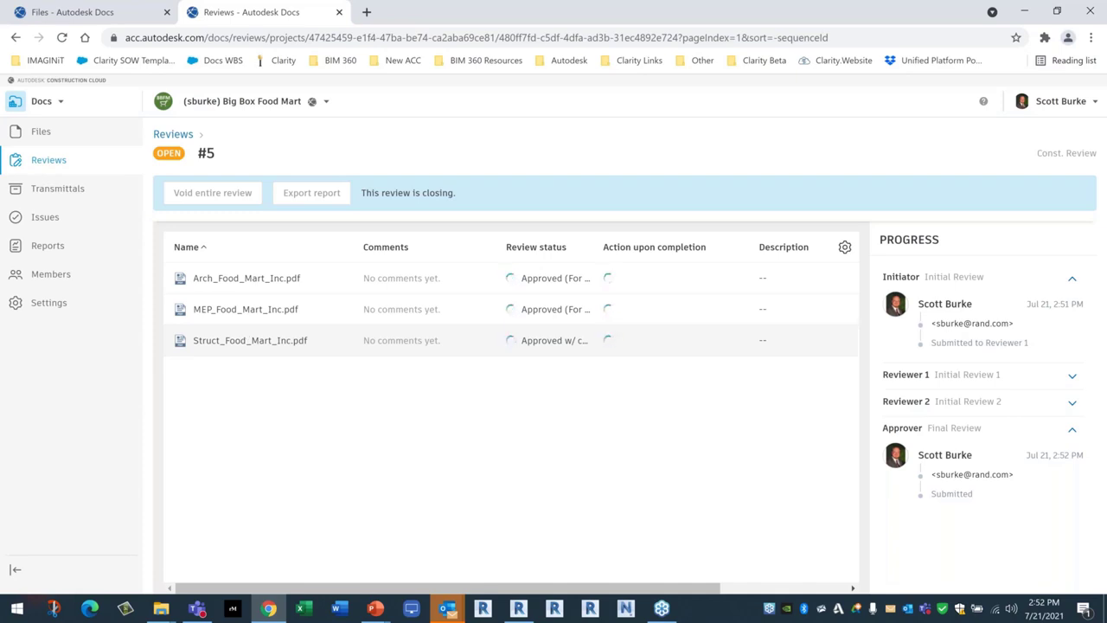
pyautogui.click(39, 135)
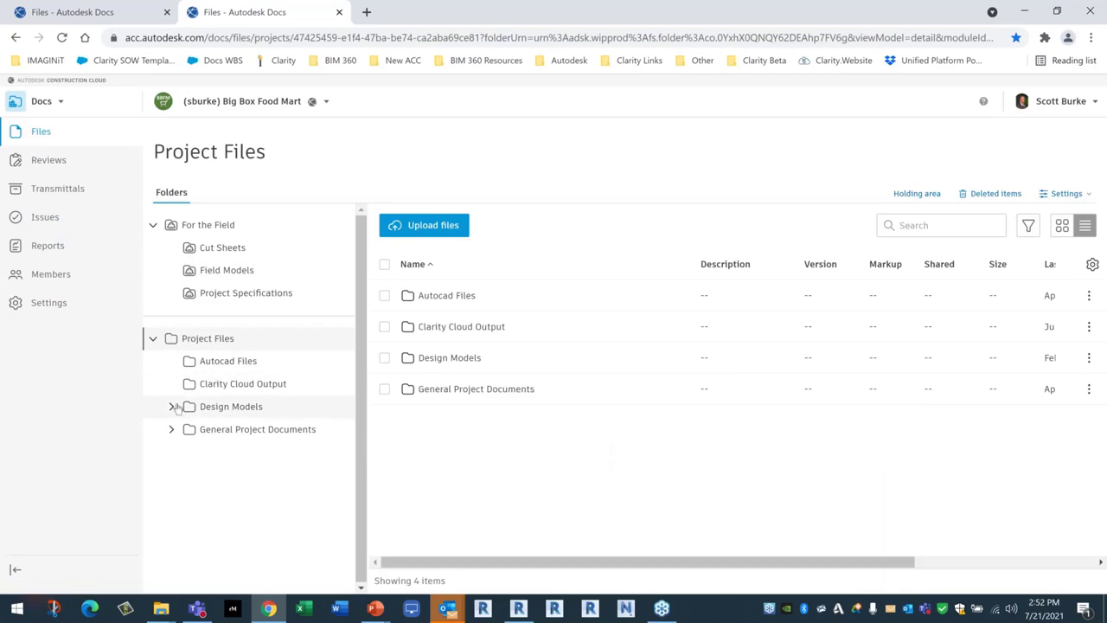
# Open the _PDF Plans folder under Design Models and check the review status of its three PDFs.
pyautogui.click(171, 405)
pyautogui.scroll(-1, 216, 394)
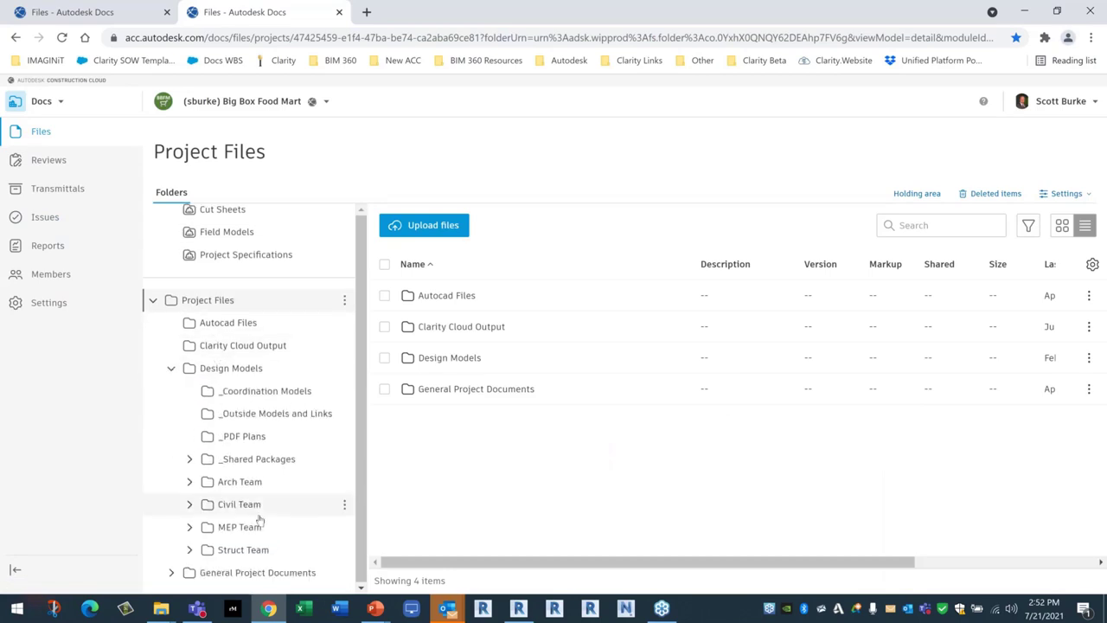
pyautogui.click(257, 440)
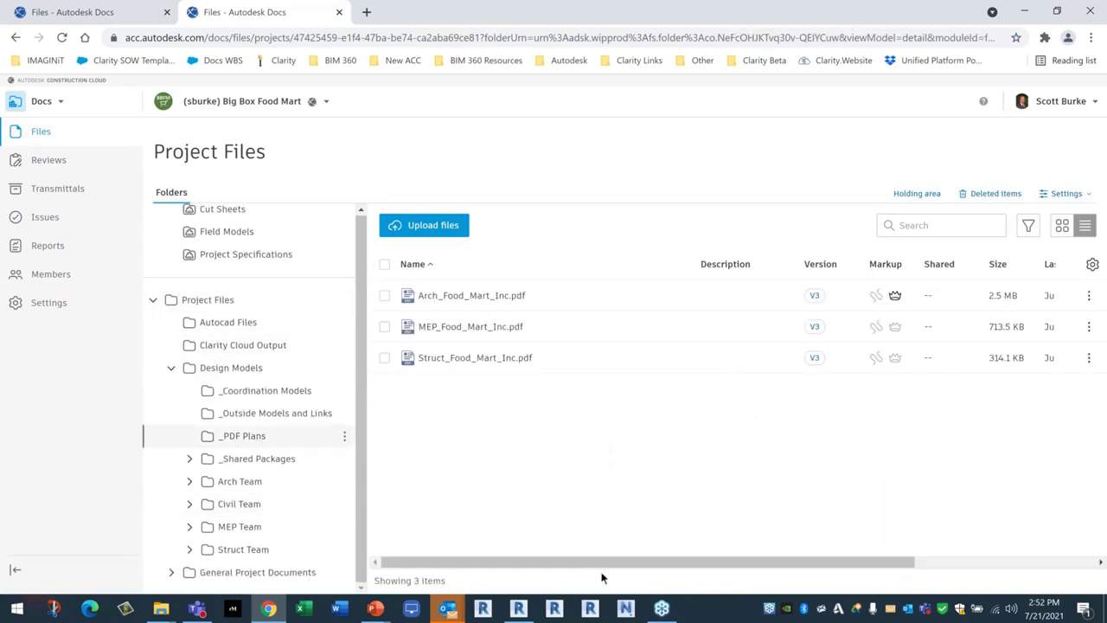
pyautogui.moveTo(593, 563); pyautogui.dragTo(820, 563)
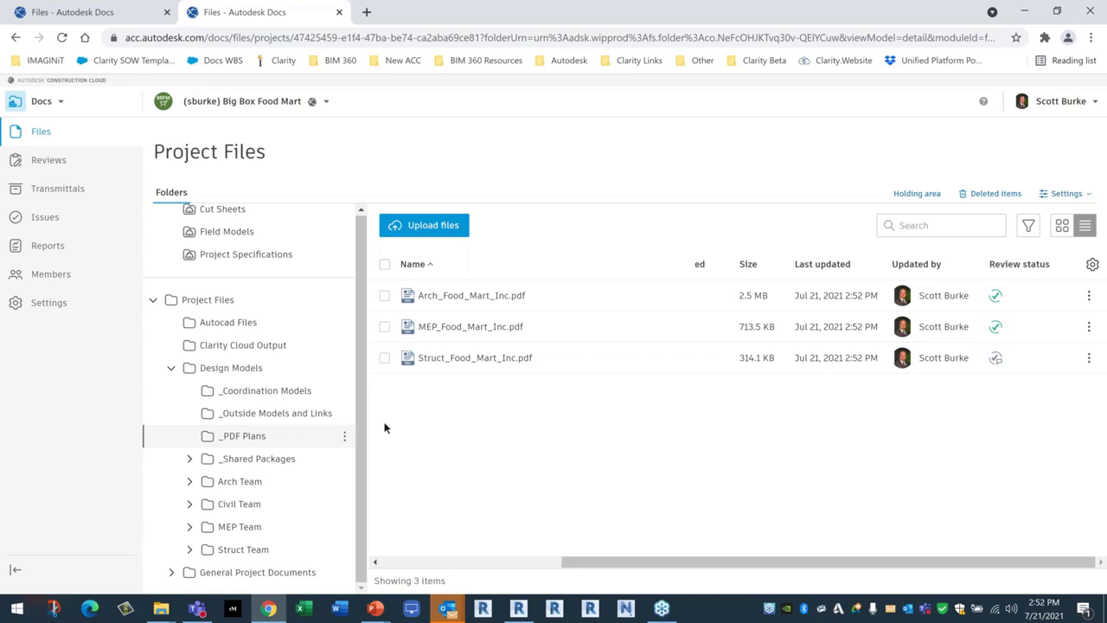
# Open the permission settings of the Design Models folder.
pyautogui.scroll(1, 261, 420)
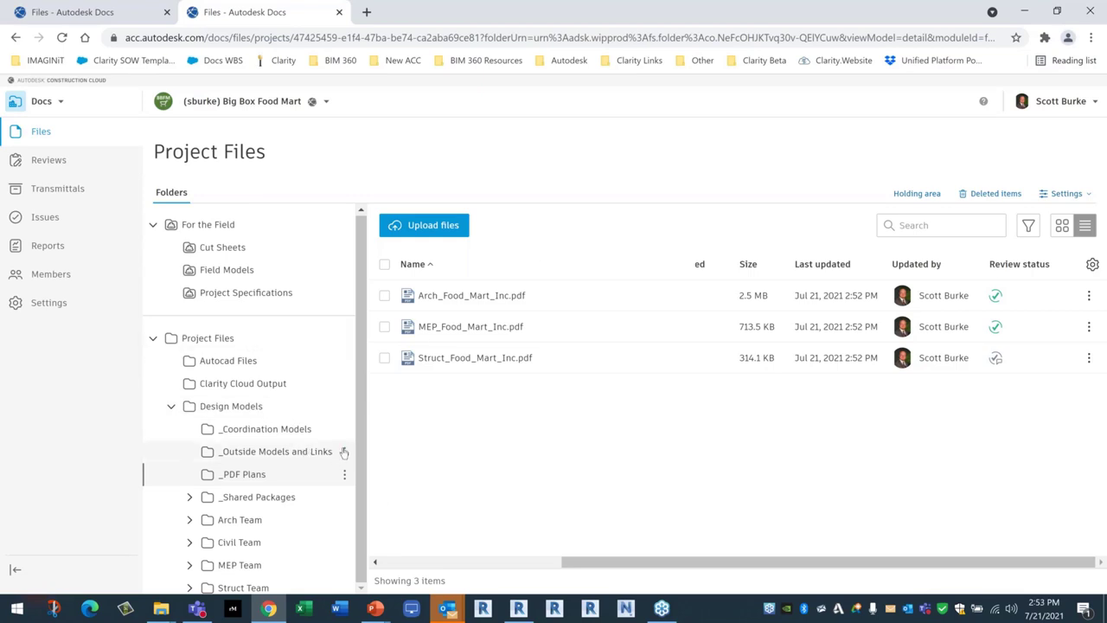
pyautogui.click(342, 412)
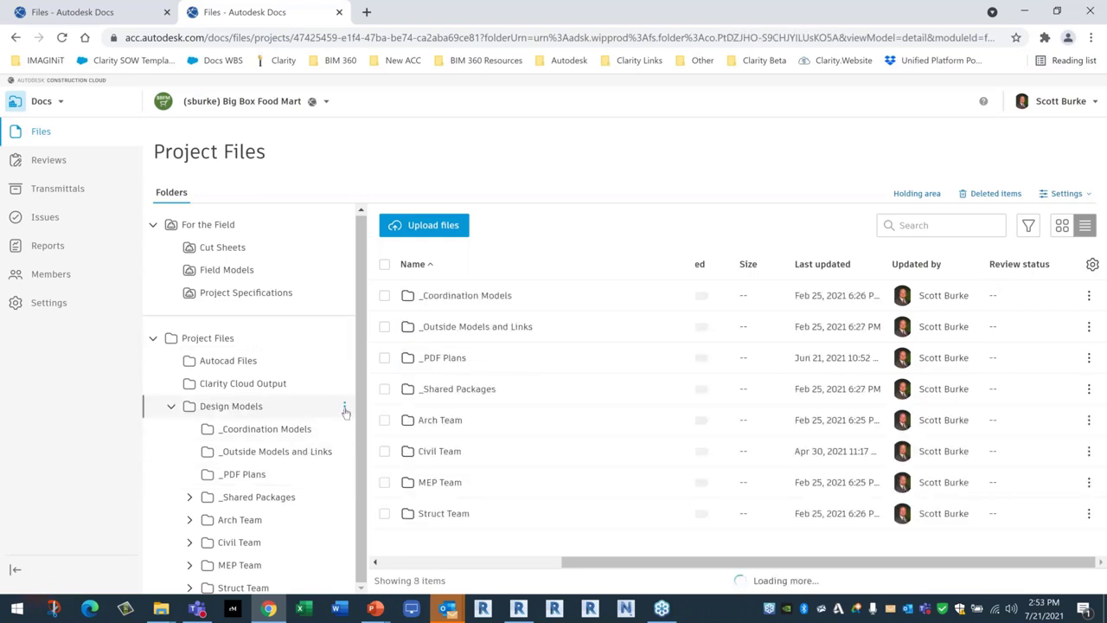
pyautogui.click(345, 408)
pyautogui.click(352, 327)
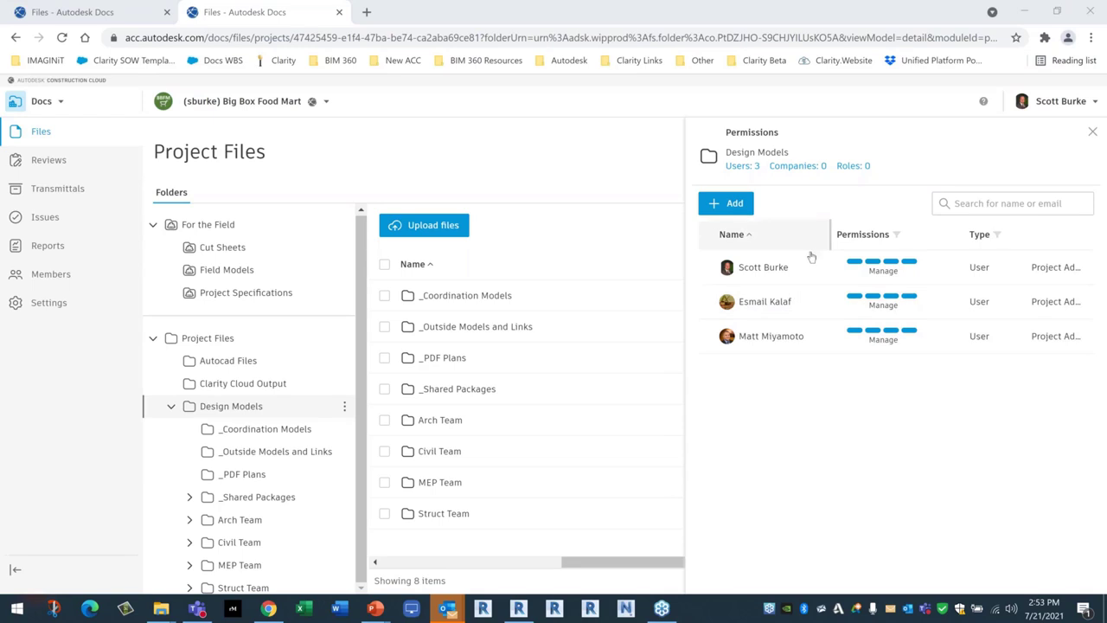
# Give the Project Manager role Create permission (View, Download, Publish markups) on the Design Models folder.
pyautogui.click(731, 205)
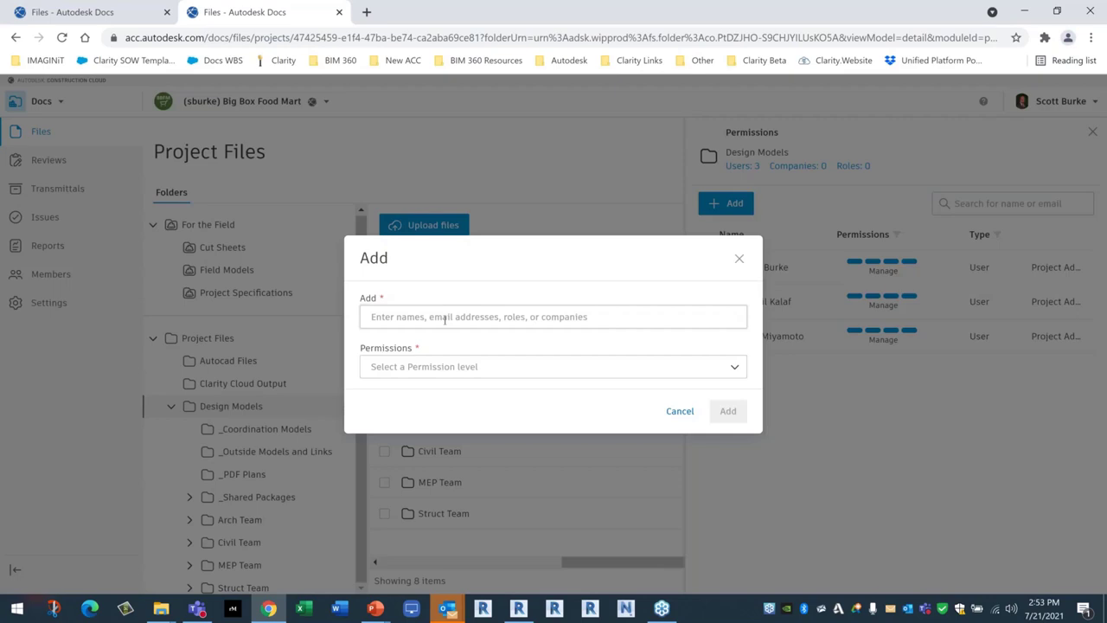
pyautogui.click(445, 318)
pyautogui.write('proj')
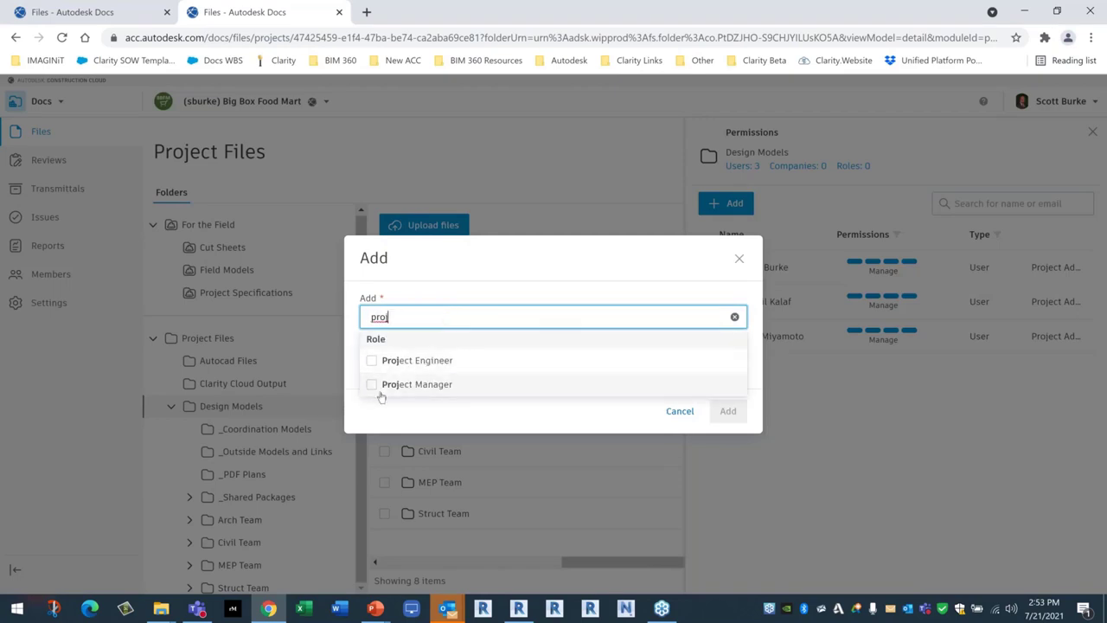
pyautogui.click(377, 387)
pyautogui.click(460, 411)
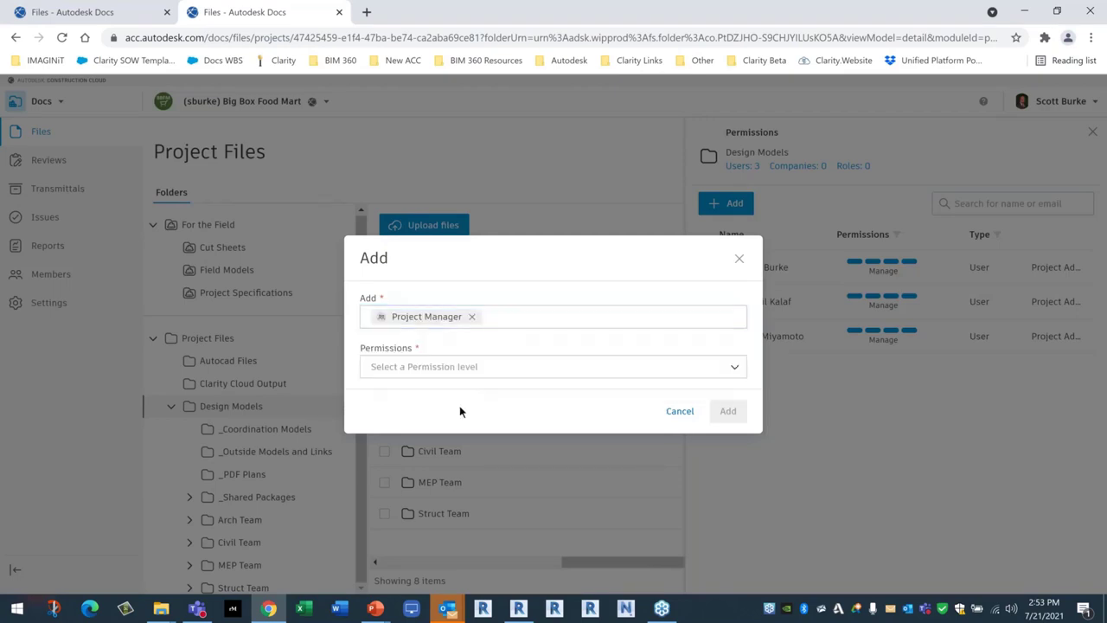
pyautogui.click(428, 367)
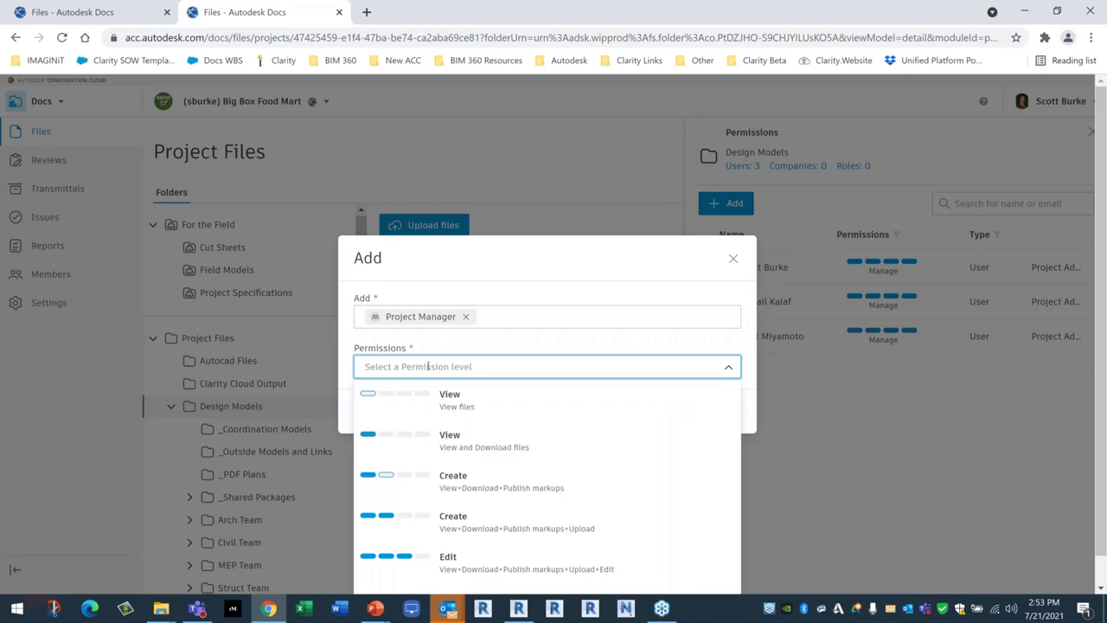
pyautogui.click(496, 496)
pyautogui.click(731, 417)
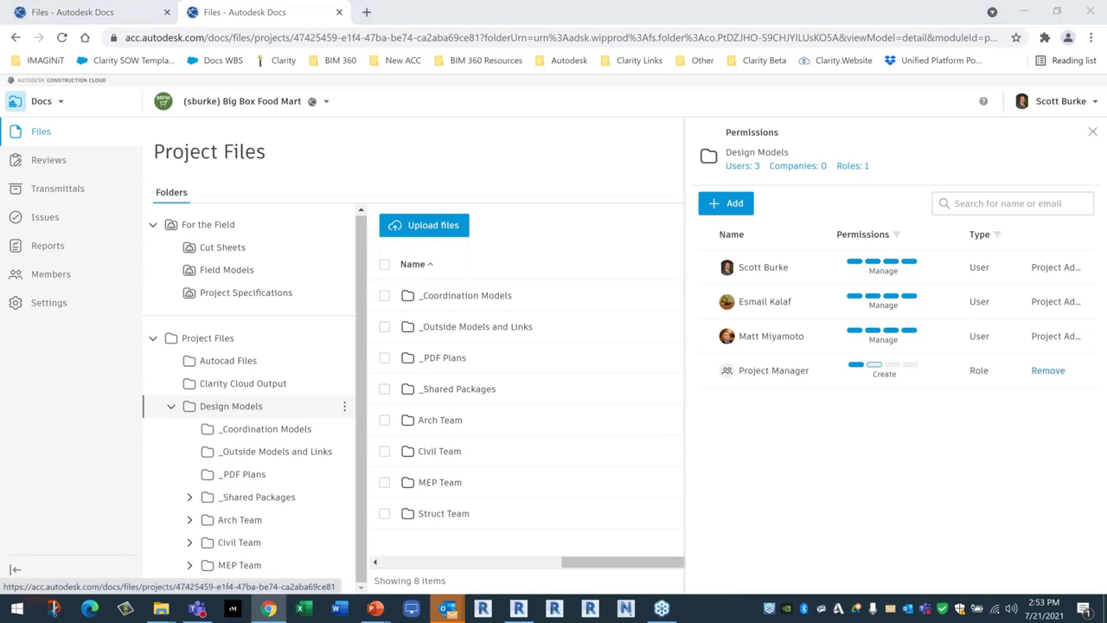
# Switch to the PowerPoint slide show and advance past the Document Approvals slide.
pyautogui.hotkey('alt', 'Tab')
pyautogui.hotkey('alt', 'Tab')
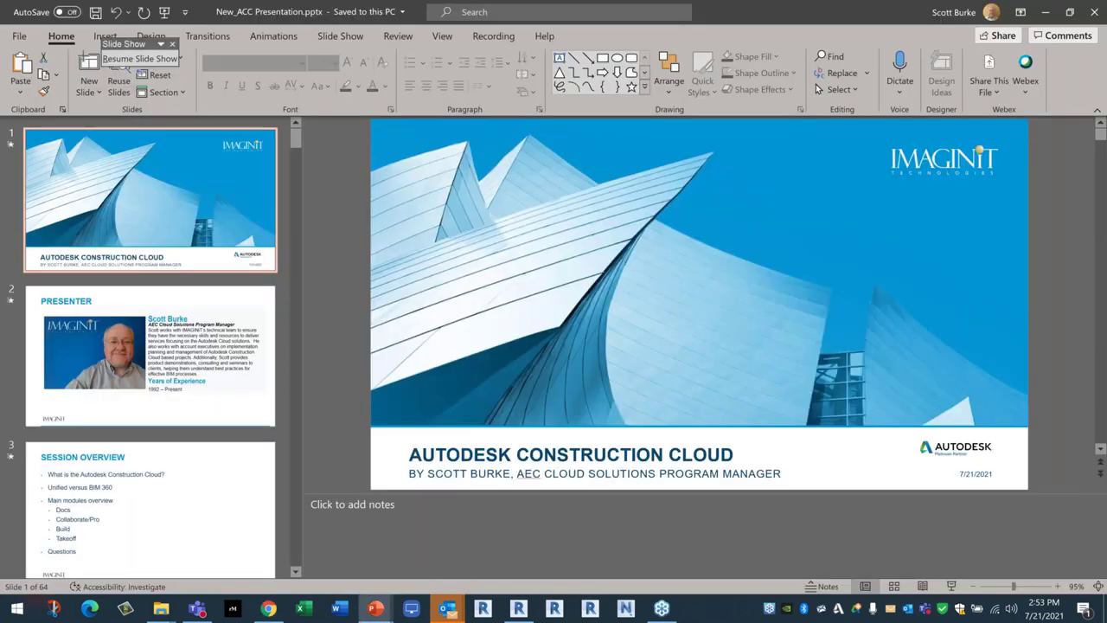
pyautogui.hotkey('alt', 'Tab')
pyautogui.hotkey('alt', 'Tab')
pyautogui.hotkey('alt', 'Tab')
pyautogui.hotkey('alt', 'Tab')
pyautogui.hotkey('alt', 'Tab')
pyautogui.hotkey('alt', 'Tab')
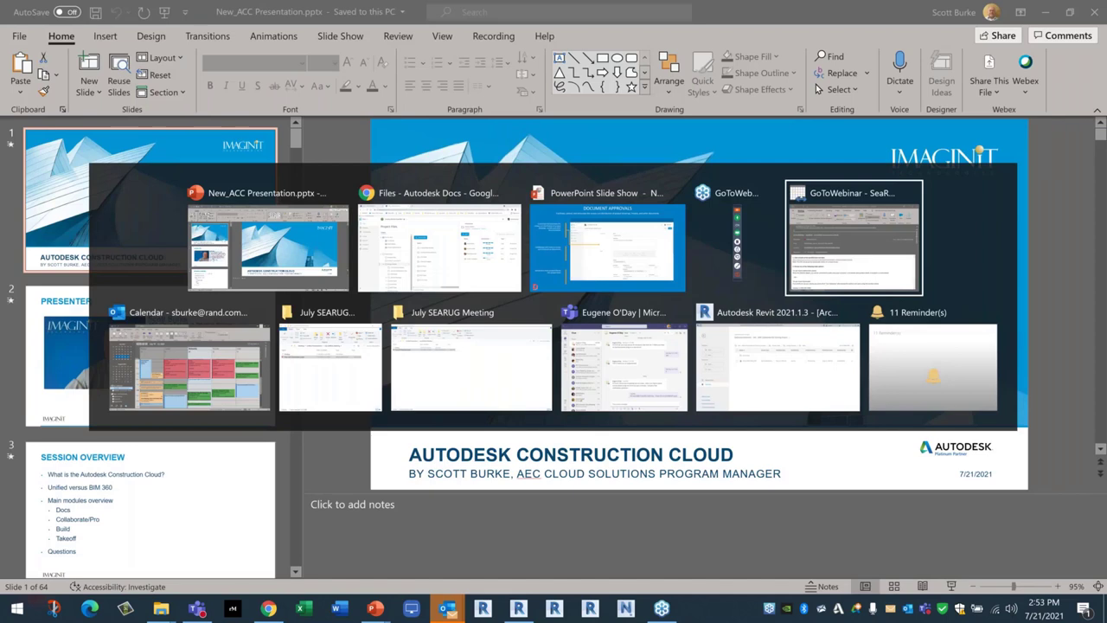
pyautogui.hotkey('alt', 'Tab')
pyautogui.hotkey('alt', 'Tab')
pyautogui.hotkey('alt', 'Tab')
pyautogui.hotkey('alt', 'Tab')
pyautogui.hotkey('alt', 'Tab')
pyautogui.hotkey('alt', 'Tab')
pyautogui.hotkey('alt', 'Tab')
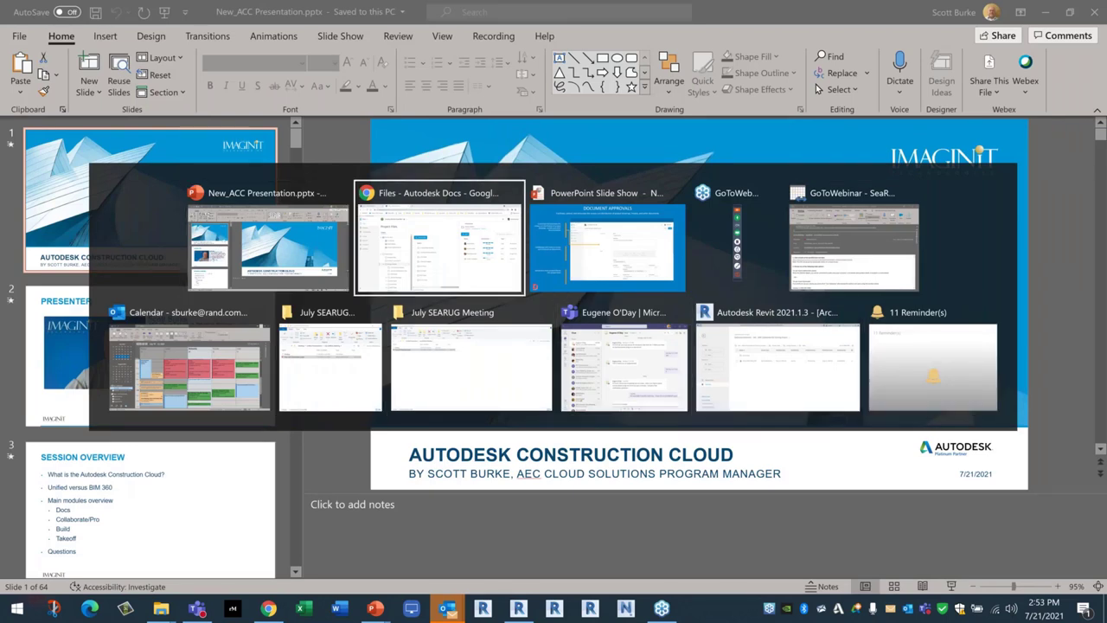
pyautogui.press('Right')
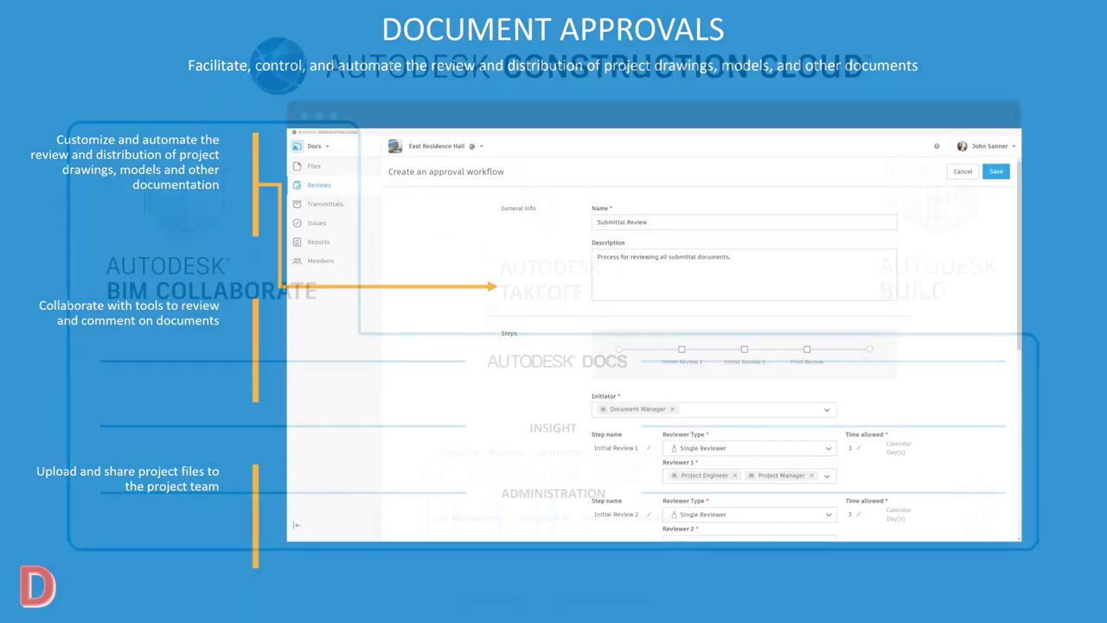
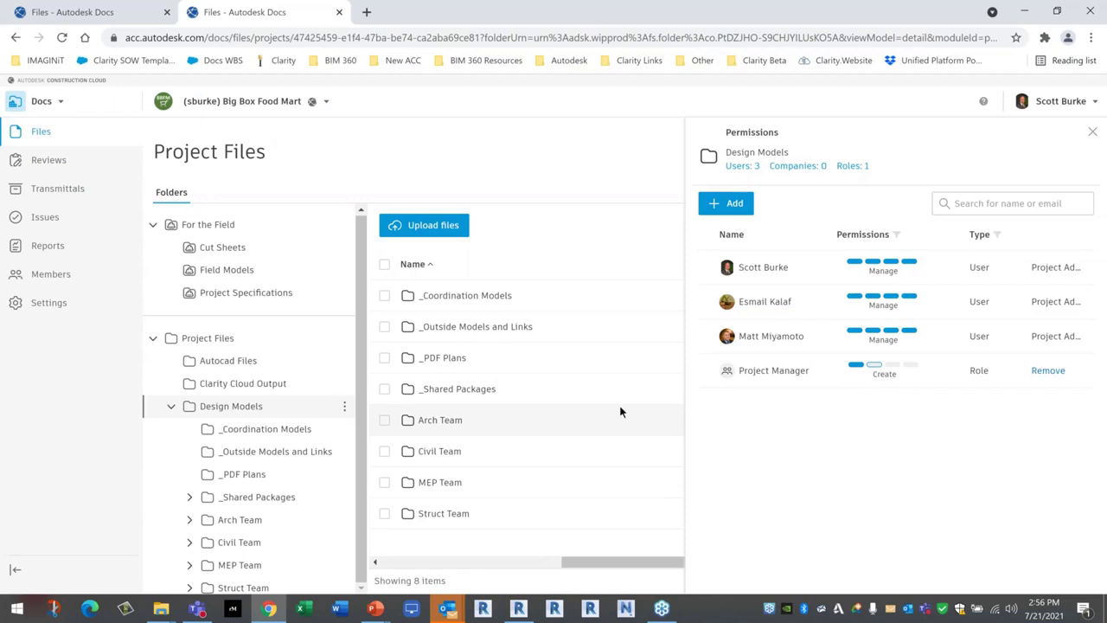
# Close the Design Models permissions and switch from Docs to the Design Collaboration module.
pyautogui.click(1091, 133)
pyautogui.scroll(-1, 194, 405)
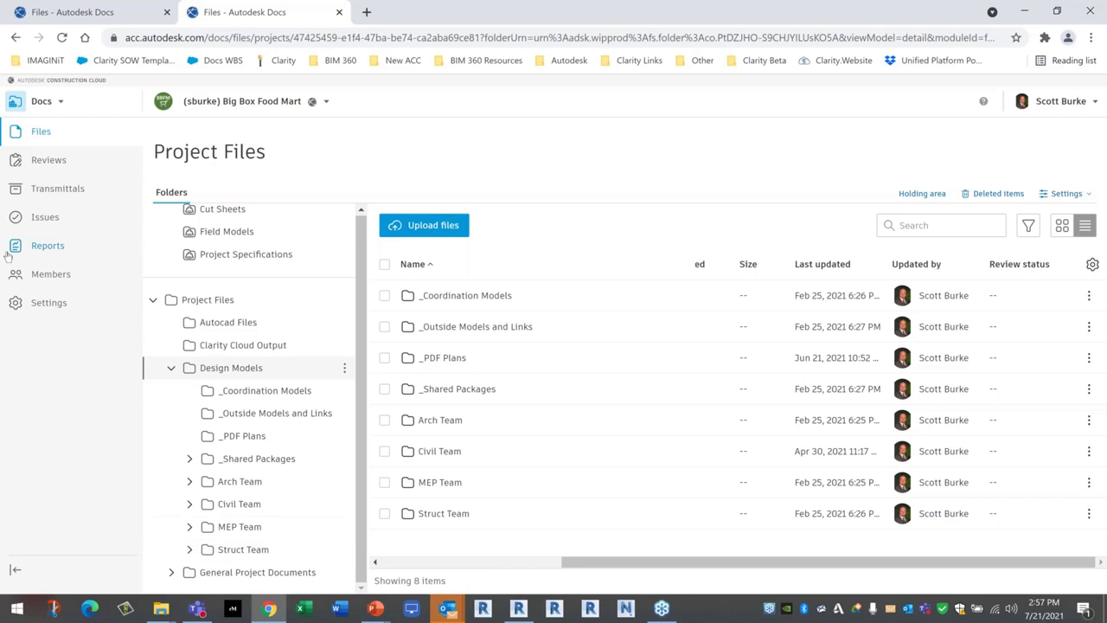
pyautogui.click(54, 103)
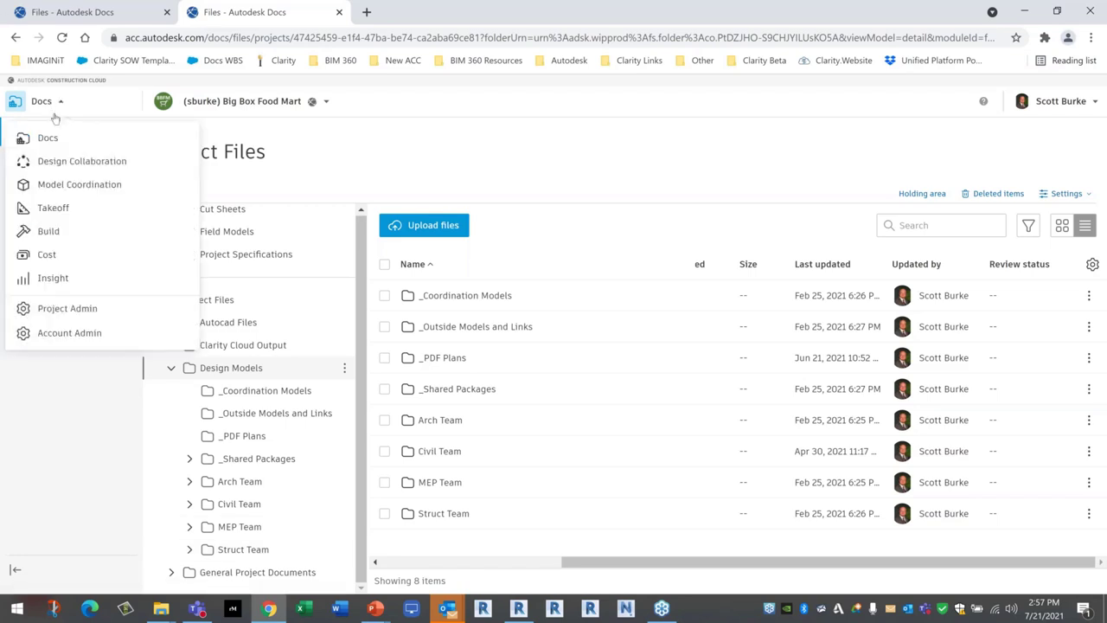
pyautogui.click(63, 164)
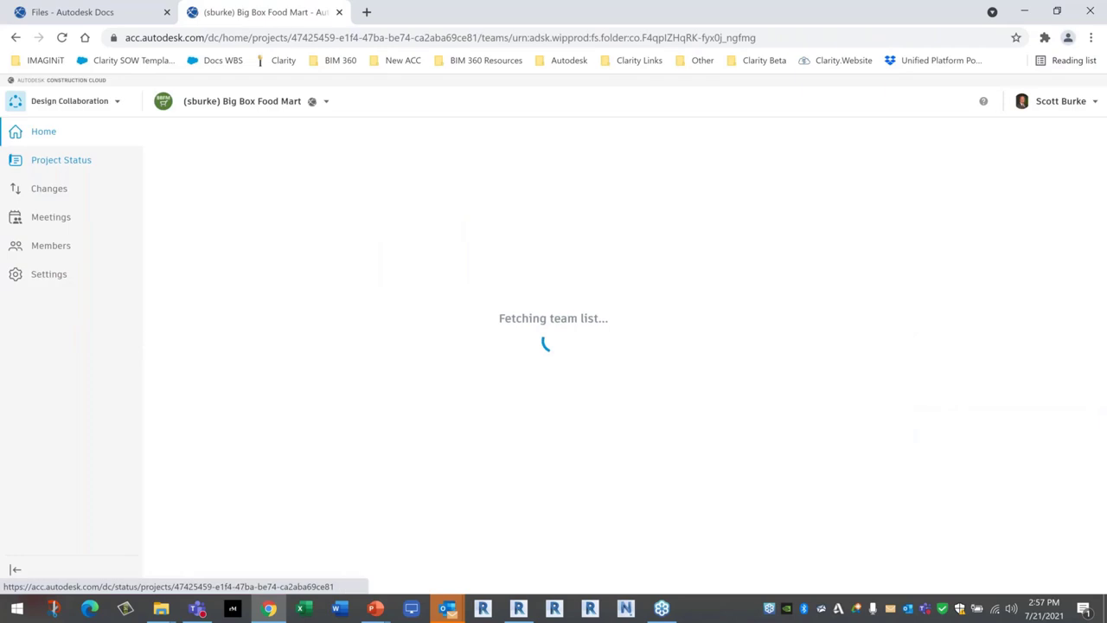
# Browse the Arch Team's shared packages on the timeline and open the Arch Team 100% Review package.
pyautogui.click(626, 129)
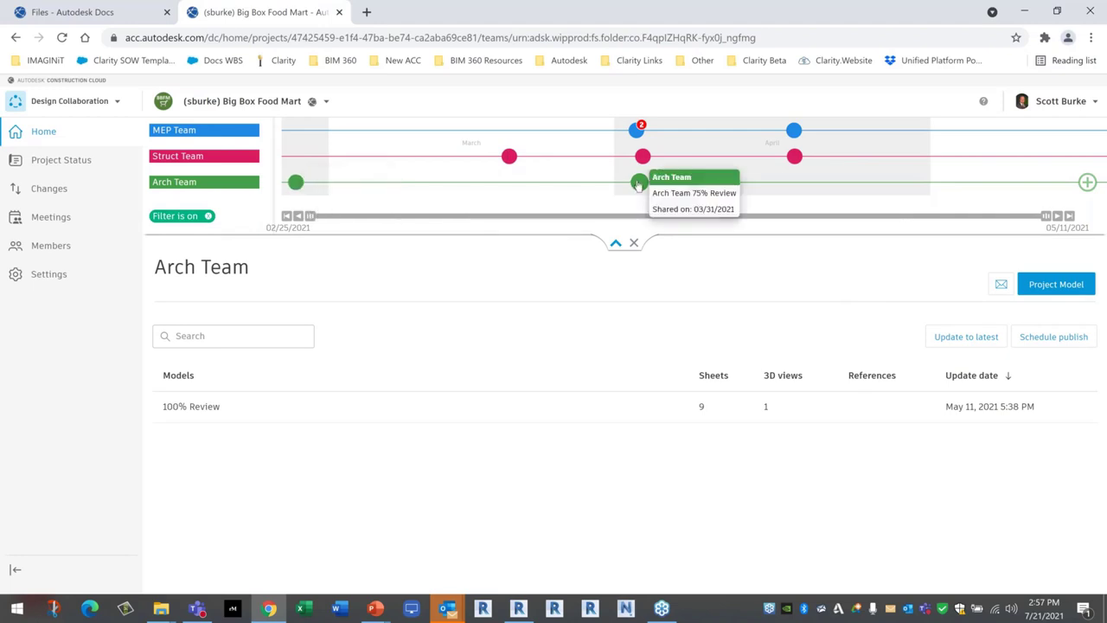
pyautogui.moveTo(692, 187)
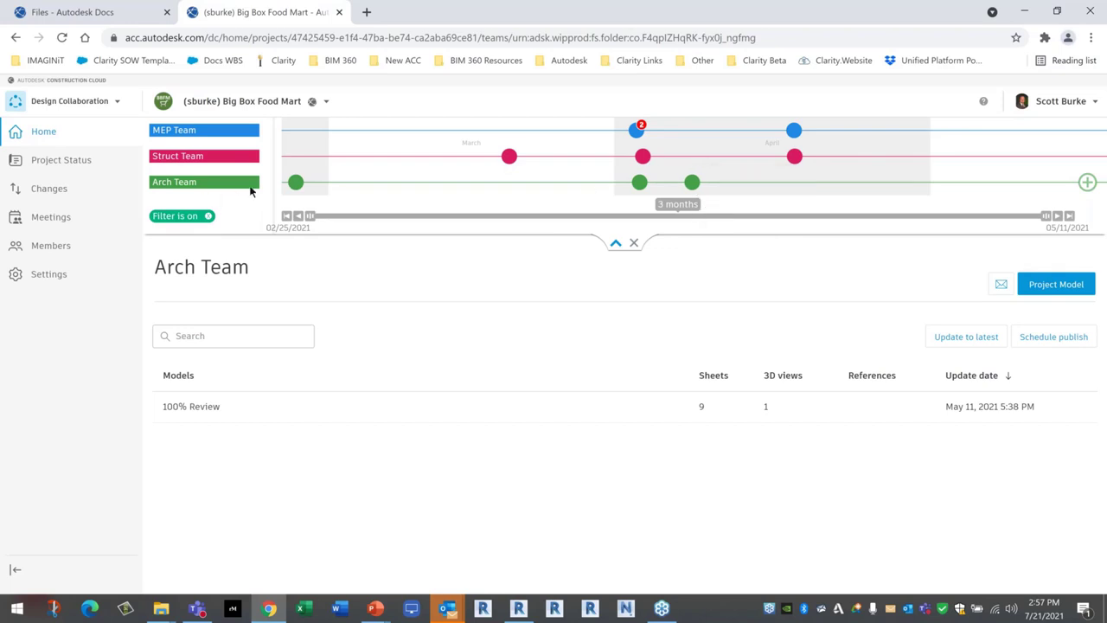
pyautogui.click(297, 187)
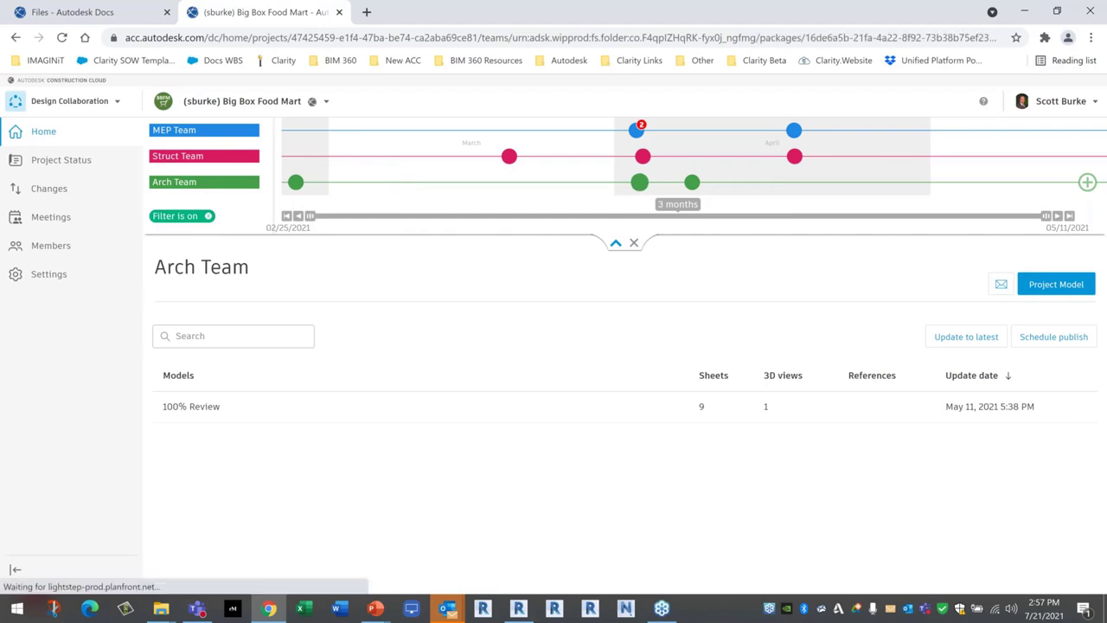
pyautogui.click(692, 183)
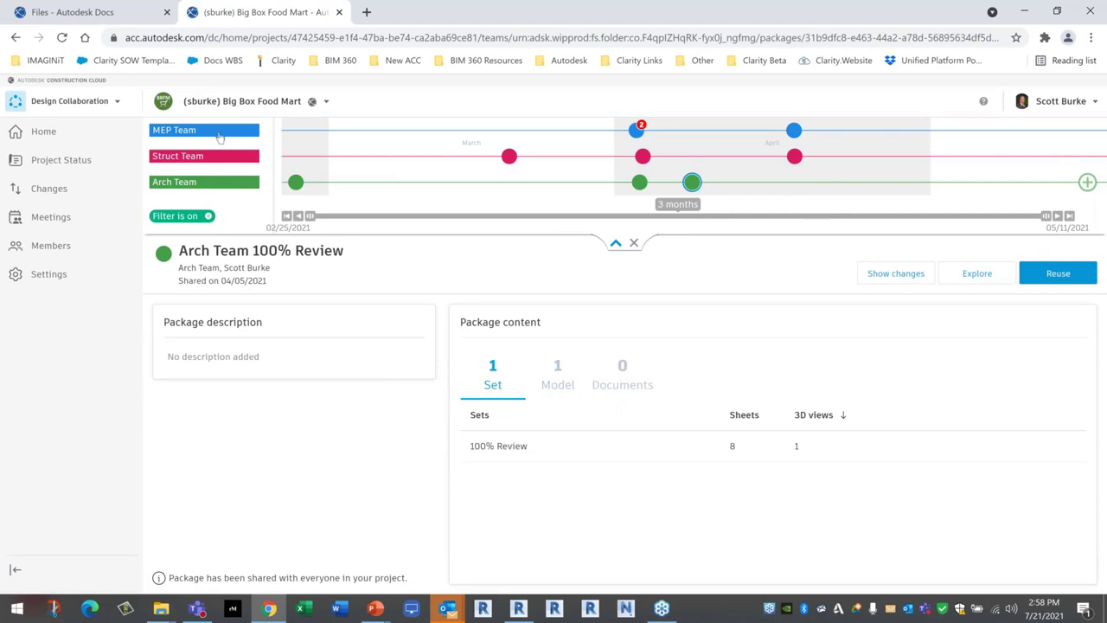
# Change the timeline to the MEP Team's view and open the unconsumed Struct Team 100% Review package.
pyautogui.click(223, 132)
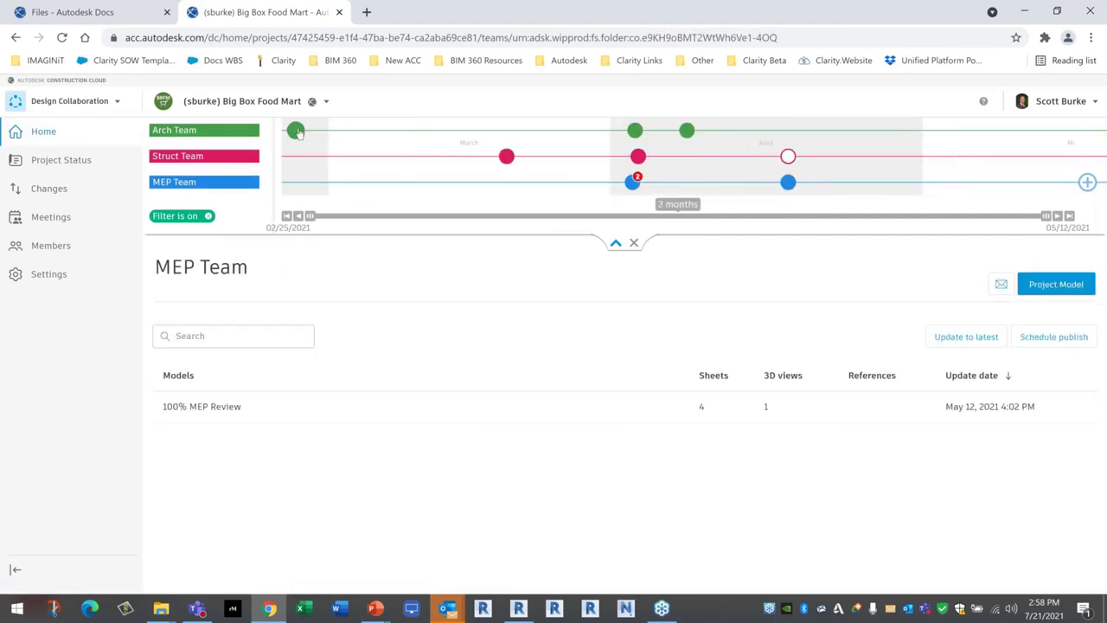
pyautogui.moveTo(299, 131)
pyautogui.click(788, 156)
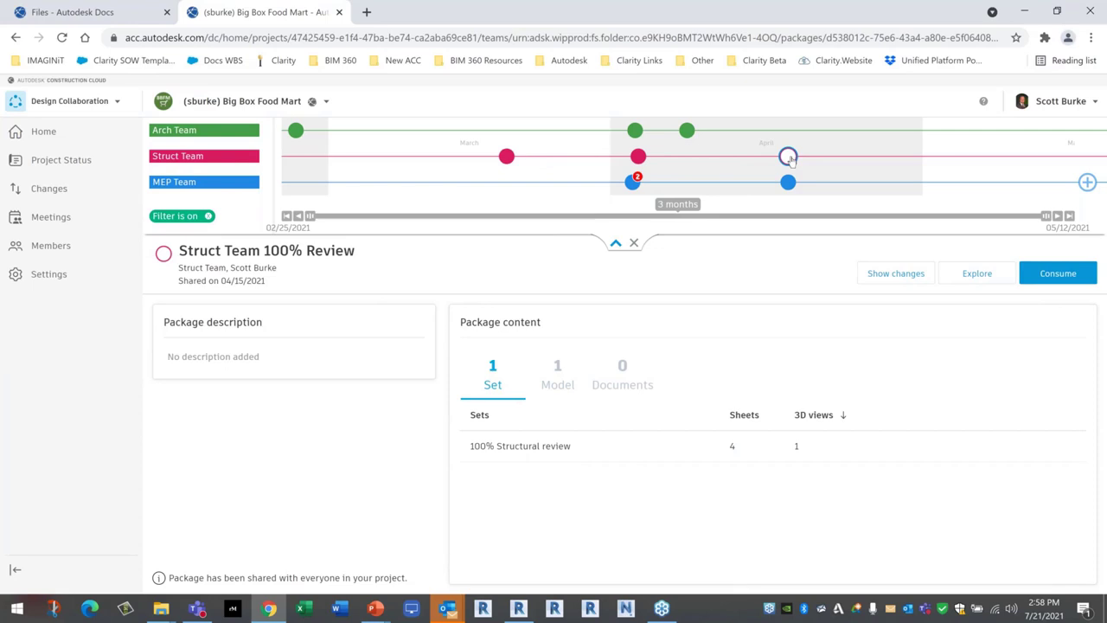
pyautogui.moveTo(788, 160)
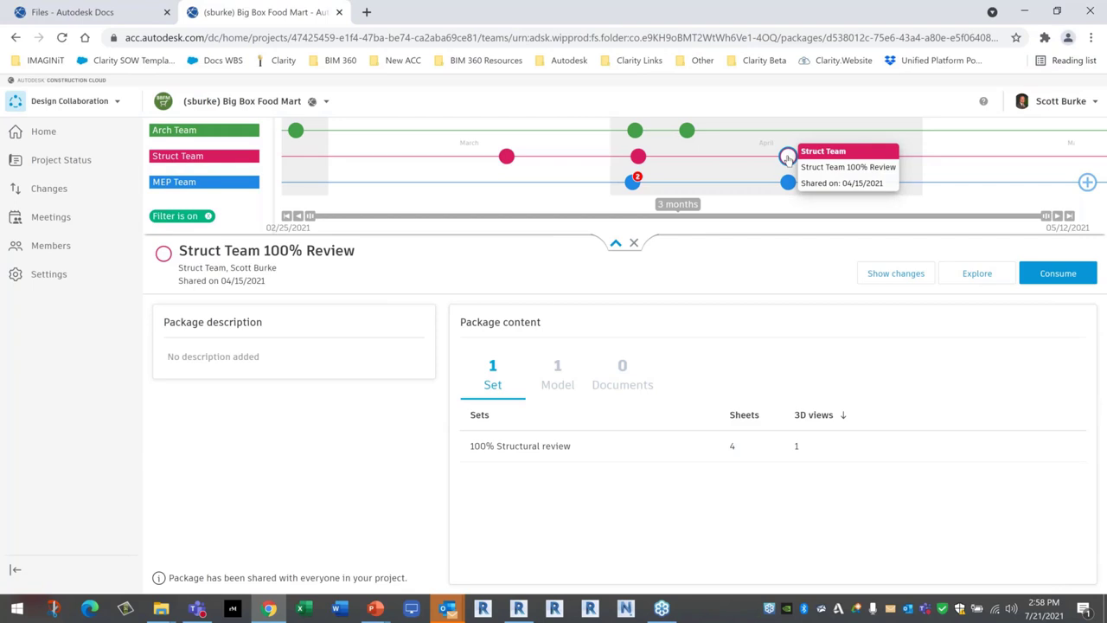
# Visualize the changes in the Struct Team 100% Review package and filter the model to added elements only.
pyautogui.click(880, 282)
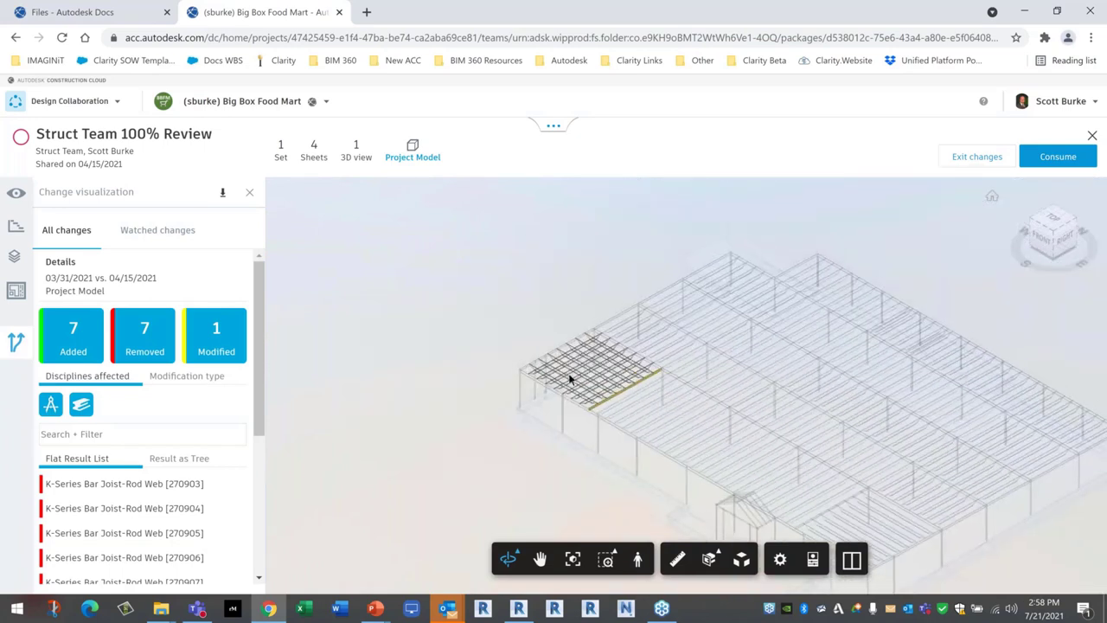
pyautogui.scroll(5, 569, 378)
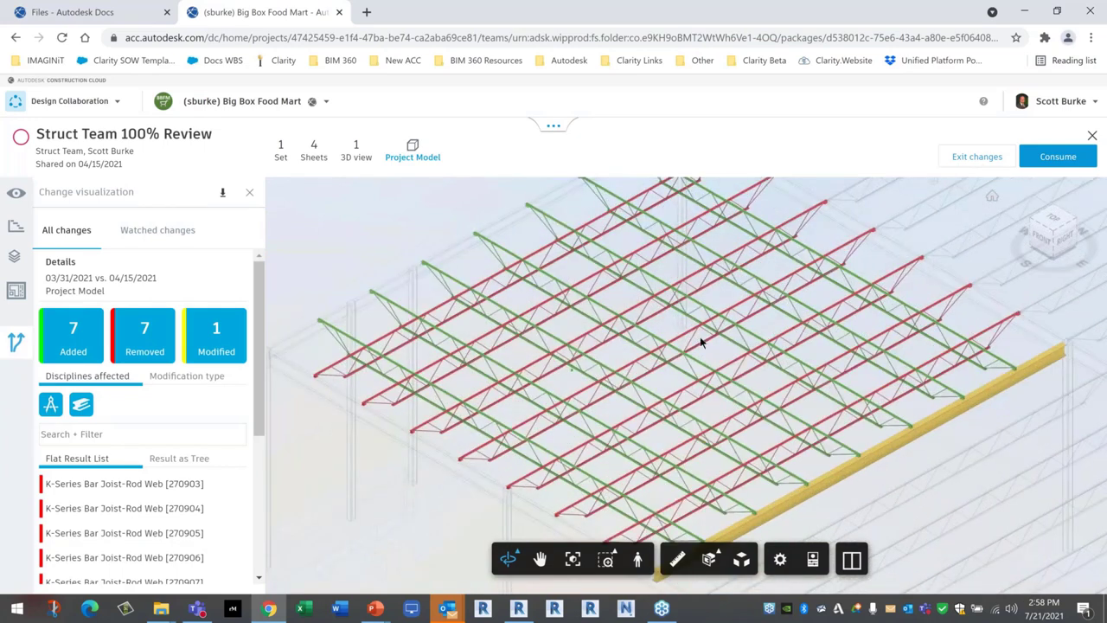
pyautogui.scroll(3, 700, 342)
pyautogui.click(142, 334)
pyautogui.click(213, 334)
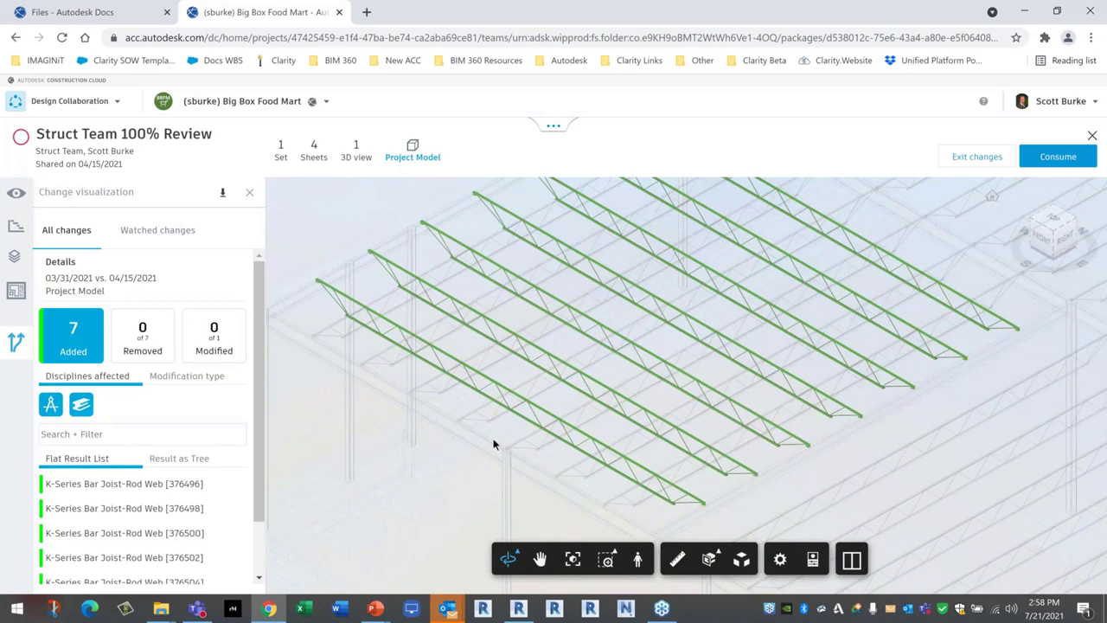
# Filter the change visualization to removed elements only and then to modified elements only.
pyautogui.scroll(-3, 492, 444)
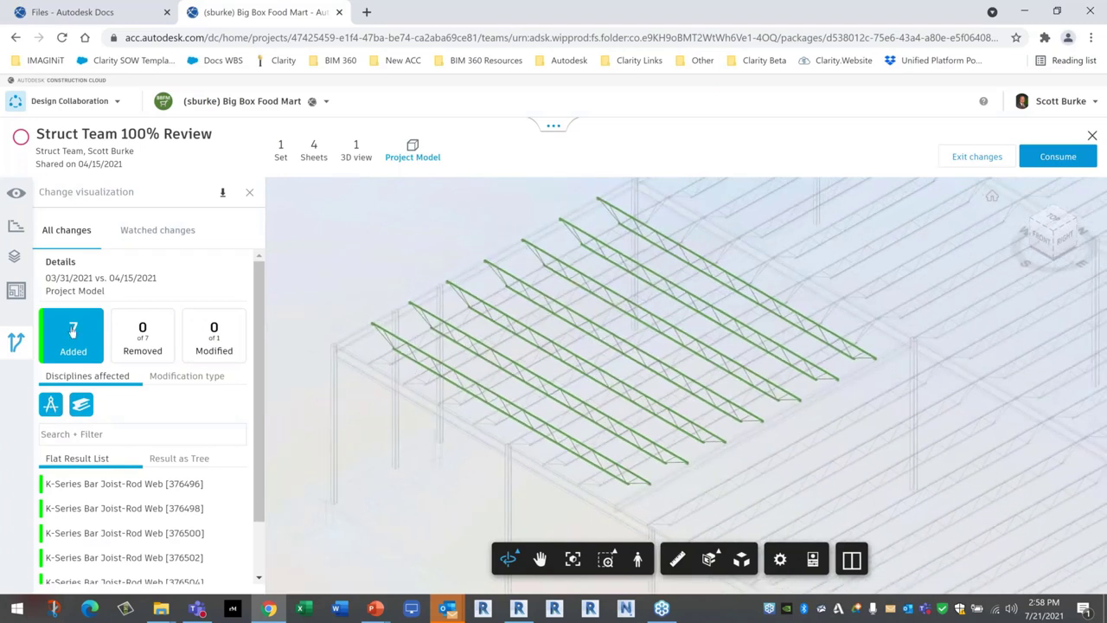
pyautogui.click(72, 329)
pyautogui.click(130, 330)
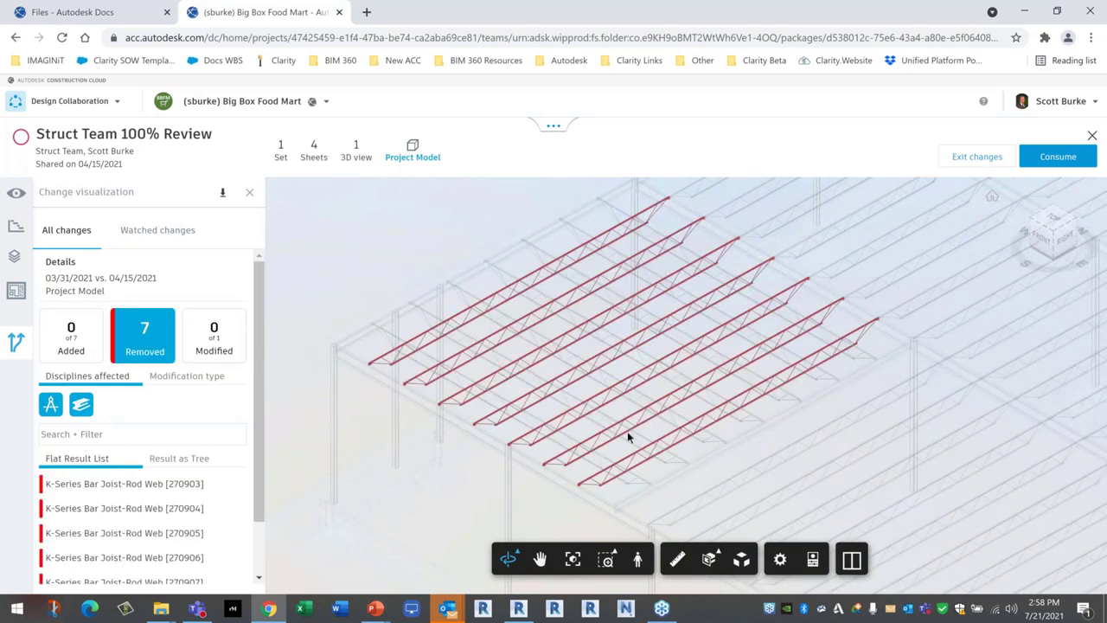
pyautogui.click(166, 337)
pyautogui.click(200, 337)
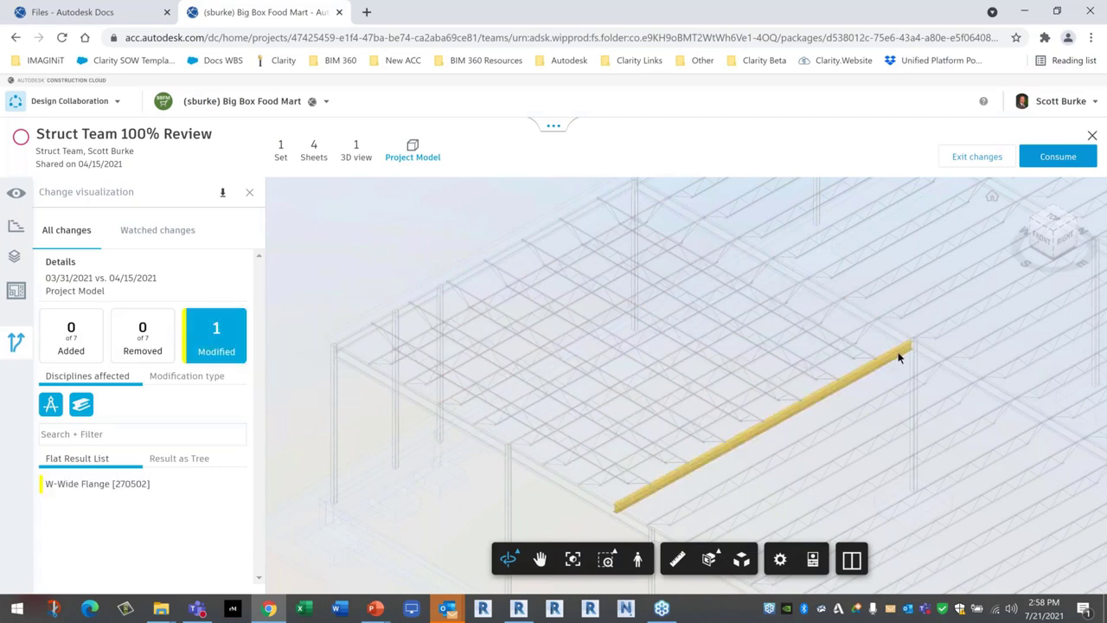
# Inspect the property changes of the modified W-Wide Flange beam, then exit the change visualization.
pyautogui.scroll(3, 778, 424)
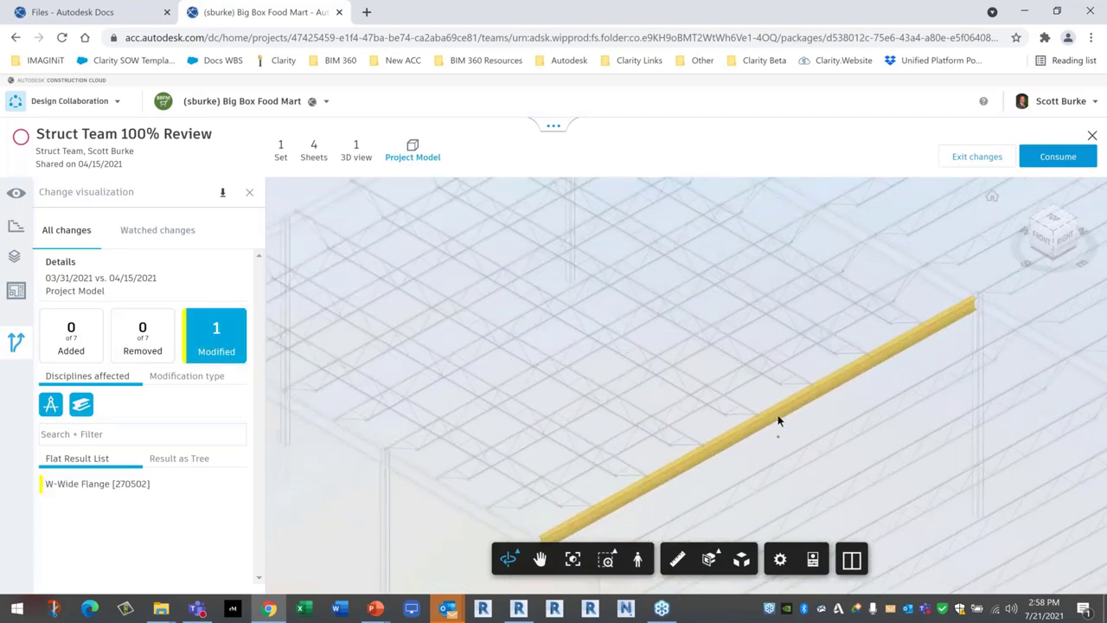
pyautogui.click(778, 419)
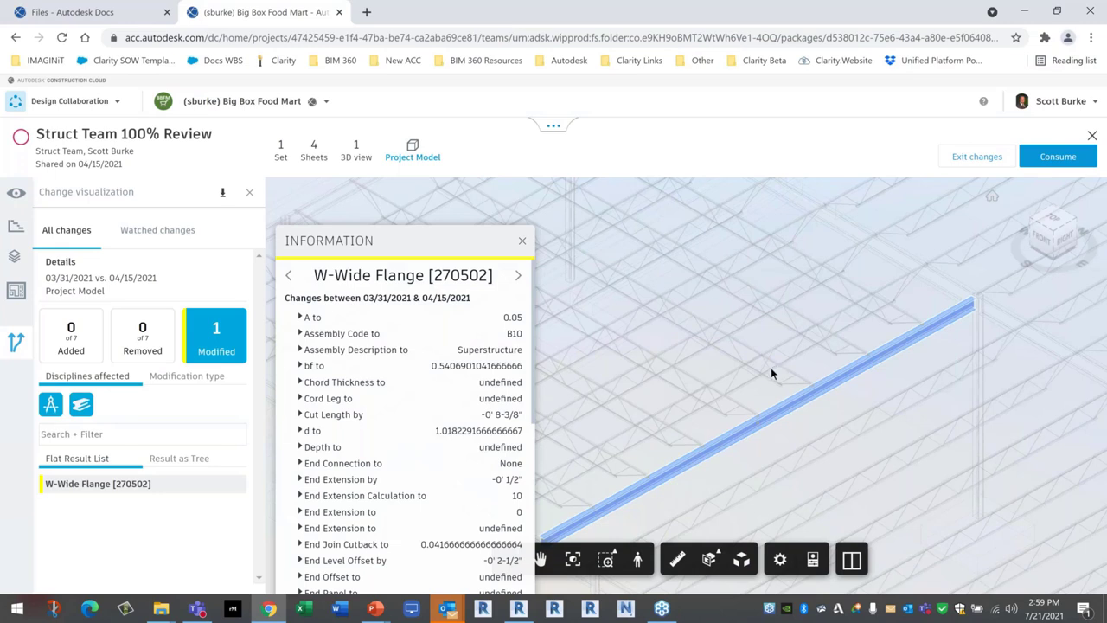
pyautogui.click(976, 159)
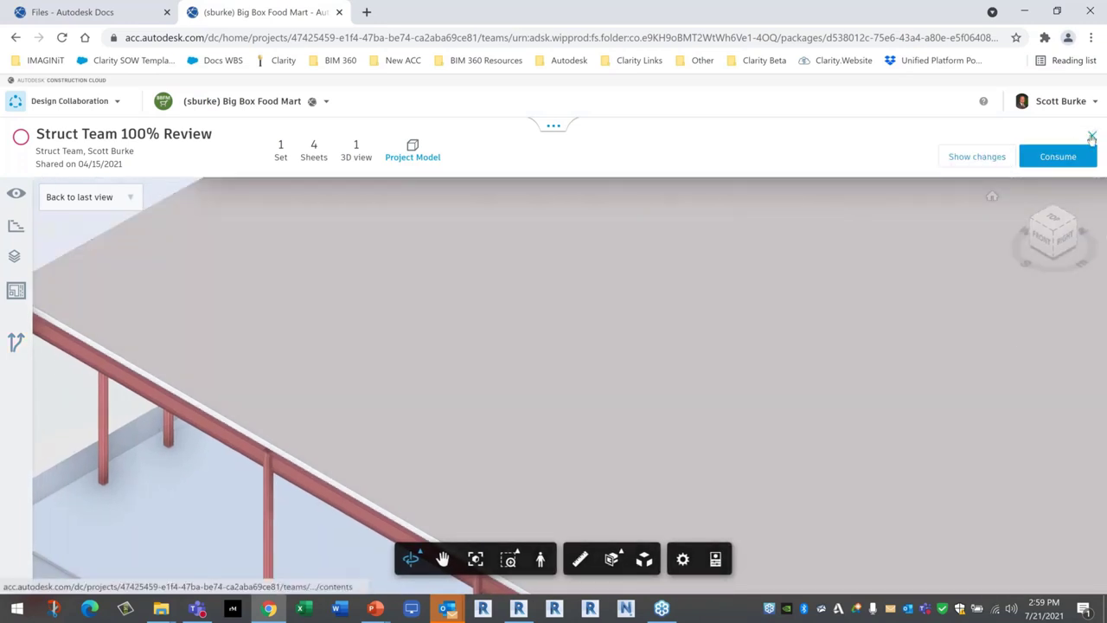
# Close the model viewer, expand the team timeline and show the details of the Struct Team 100% Review package.
pyautogui.click(1091, 136)
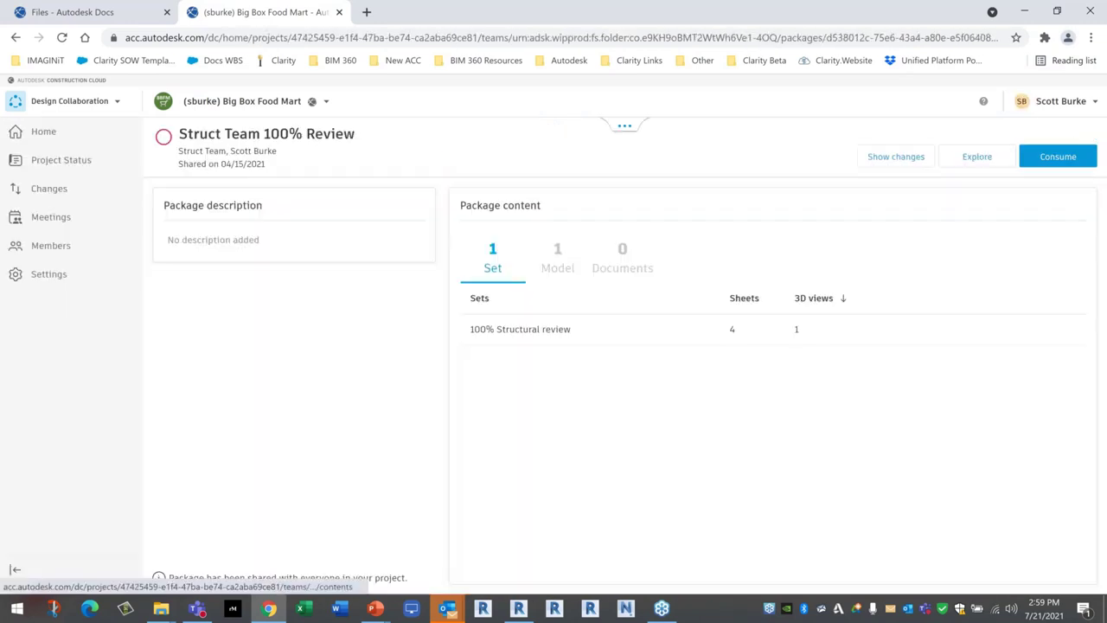
pyautogui.click(623, 128)
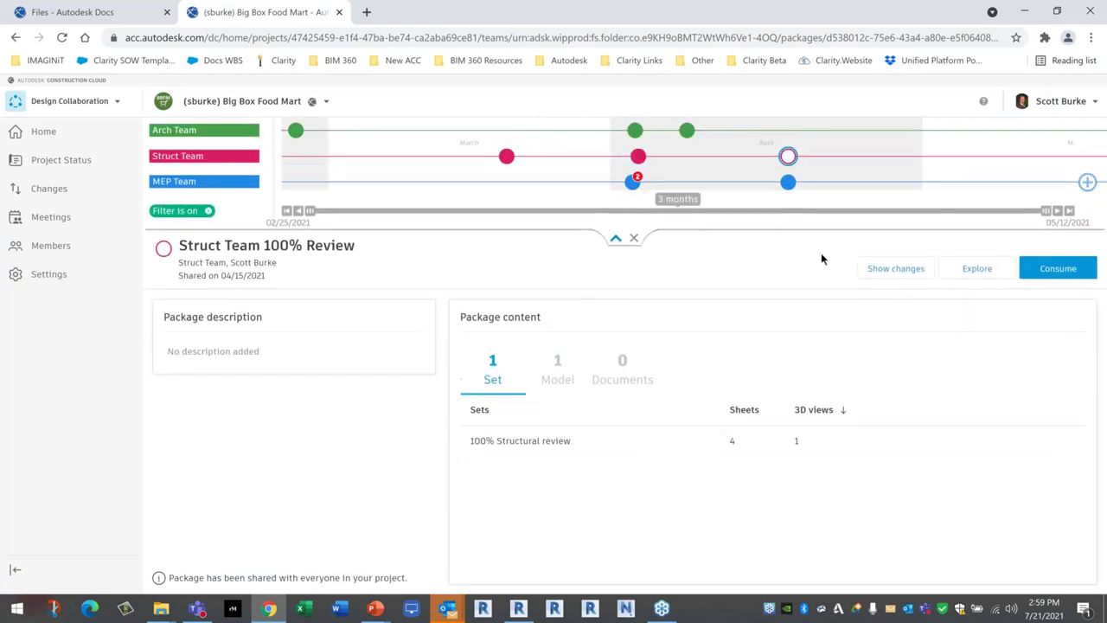
pyautogui.click(787, 157)
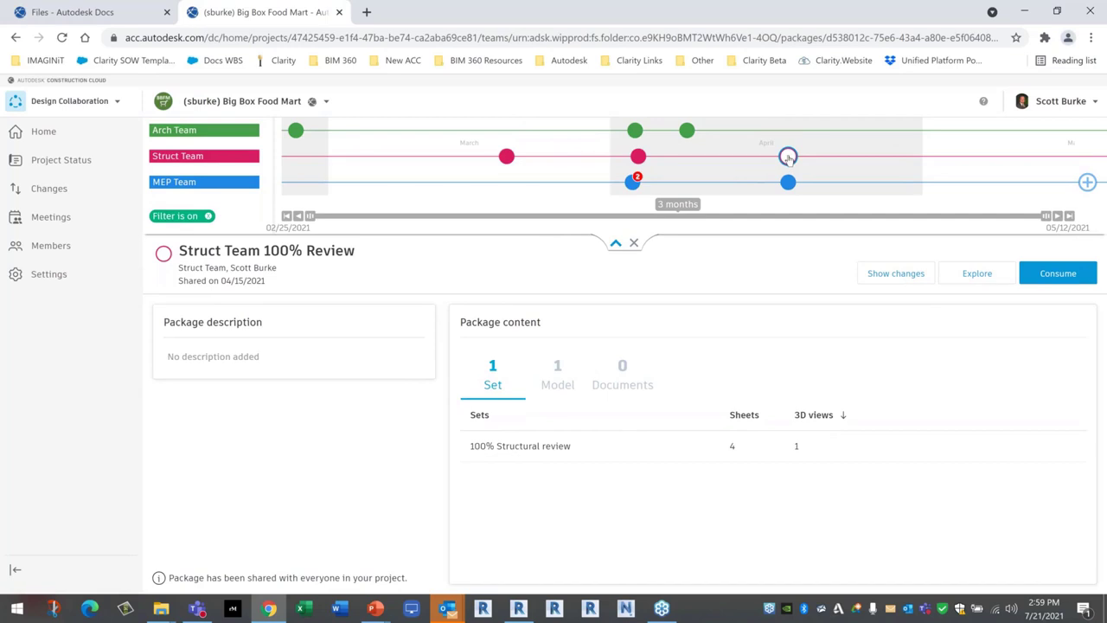
pyautogui.click(1058, 274)
# Open meeting 01 dated Apr 21, 2021 from the Site Work Preparations meeting series.
pyautogui.click(49, 222)
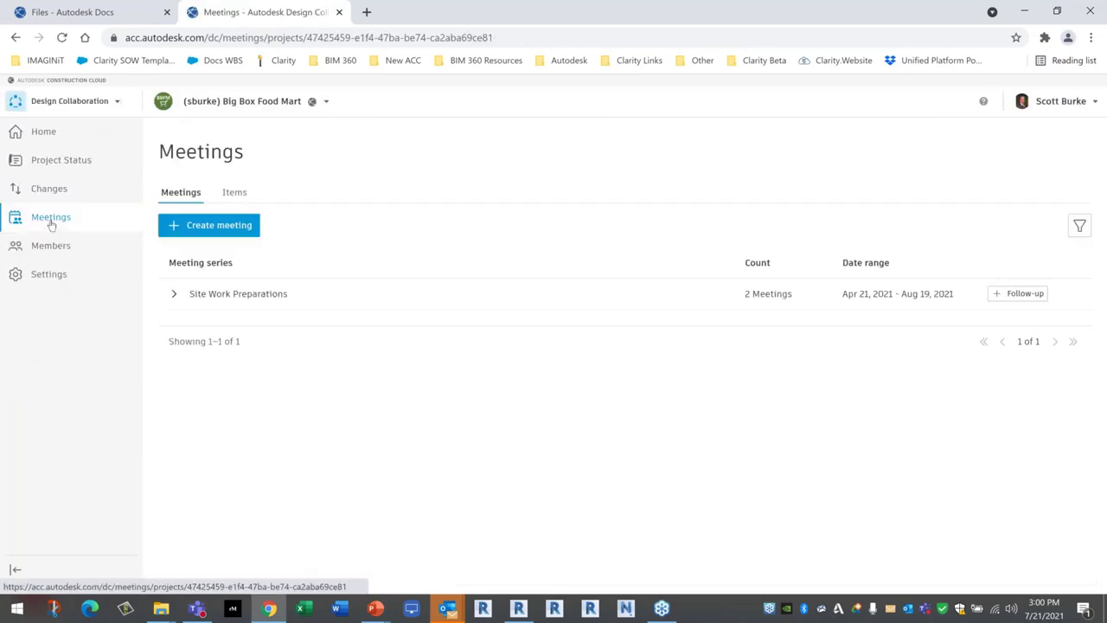
pyautogui.click(176, 294)
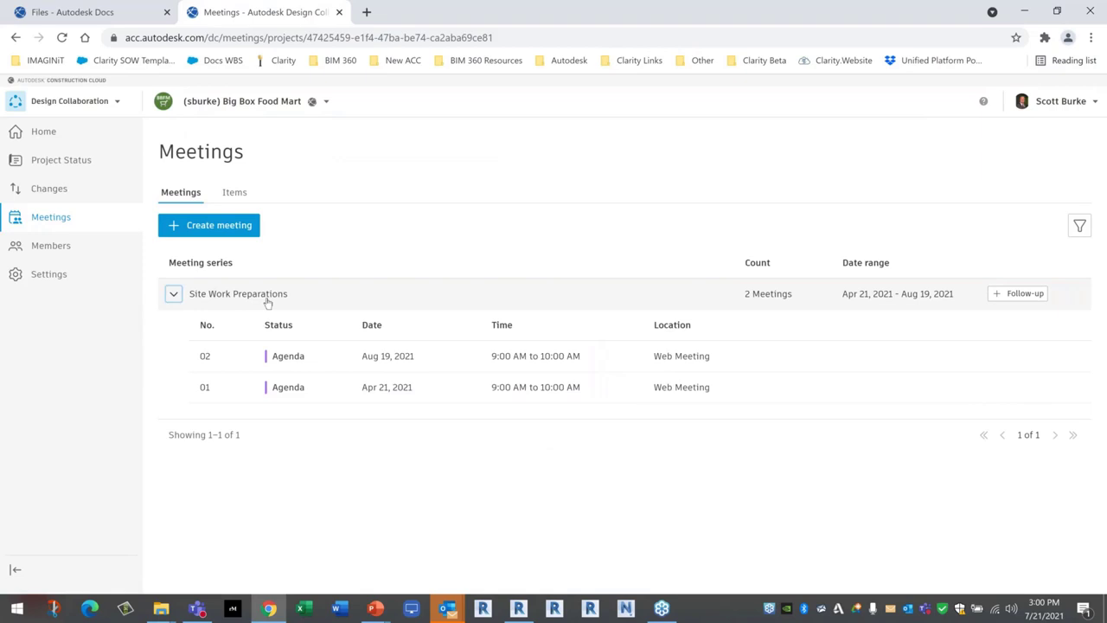
pyautogui.click(249, 398)
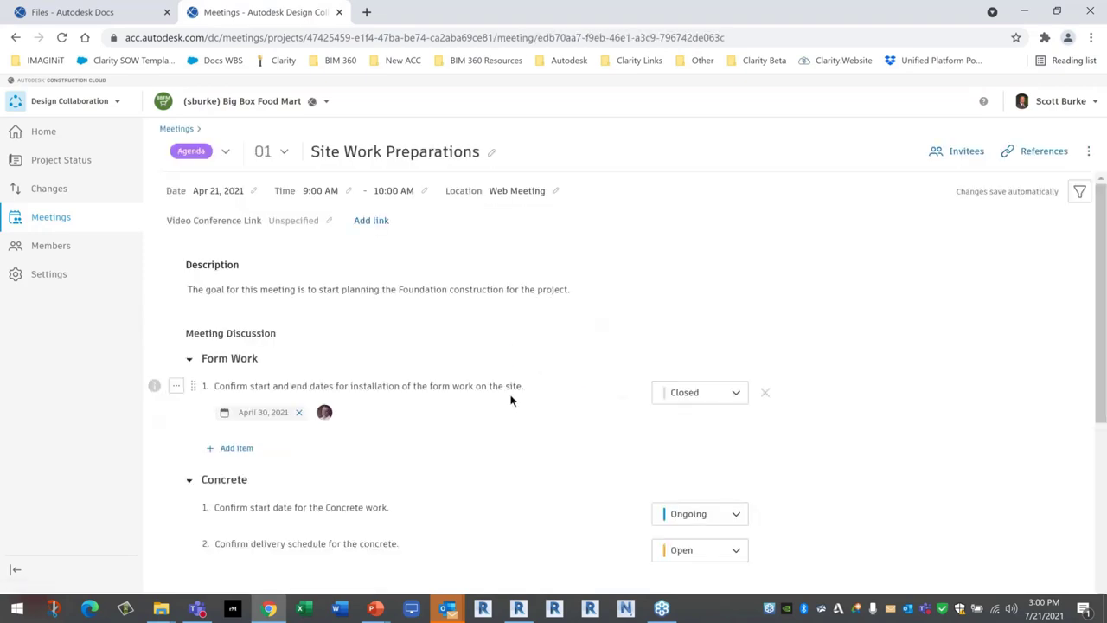
# Change Site Work Preparations meeting 01 from agenda to minutes and look over its discussion items.
pyautogui.click(205, 152)
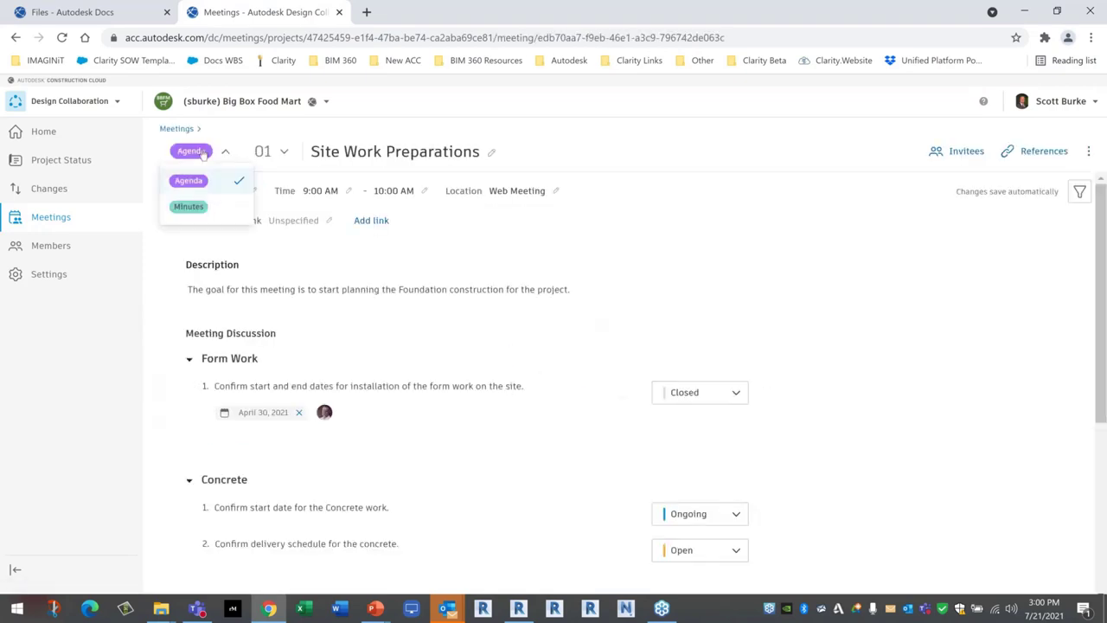
pyautogui.click(203, 208)
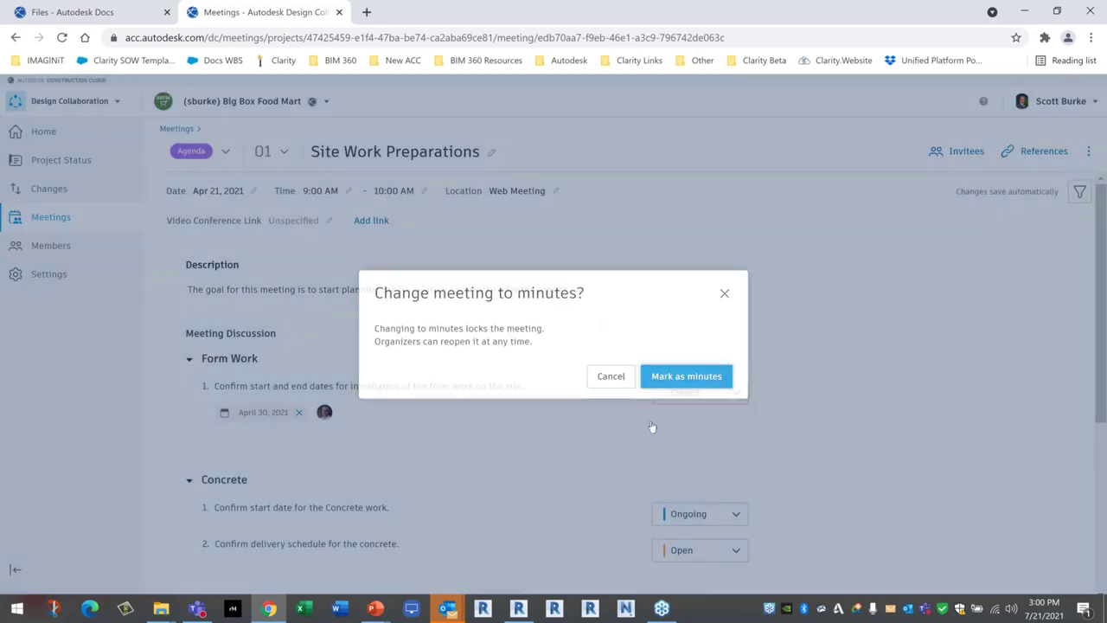
pyautogui.click(686, 375)
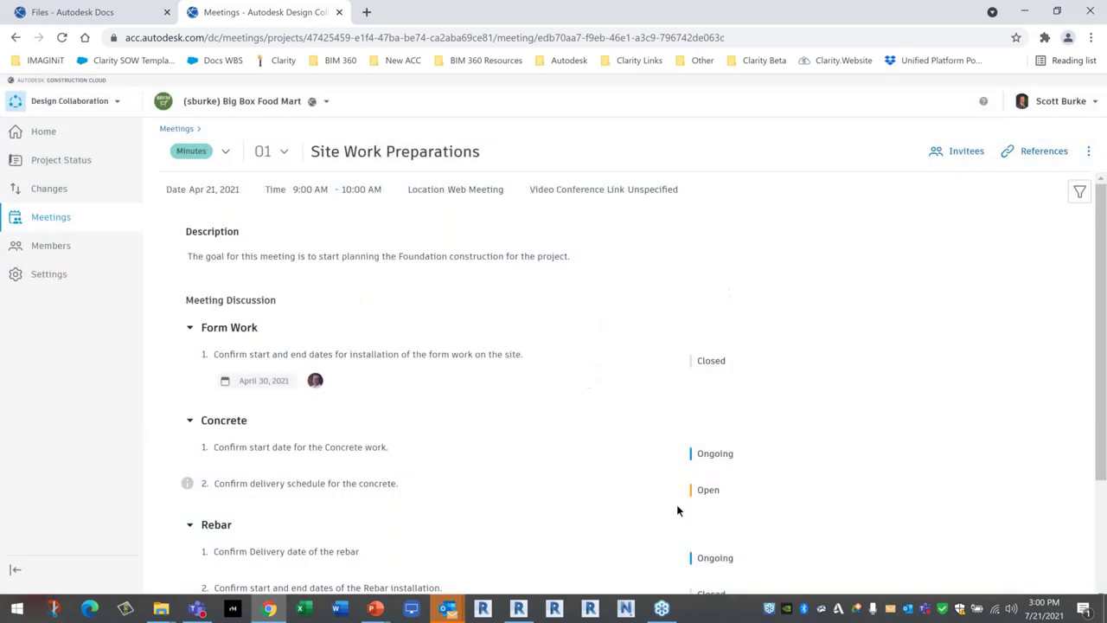
pyautogui.scroll(-2, 773, 536)
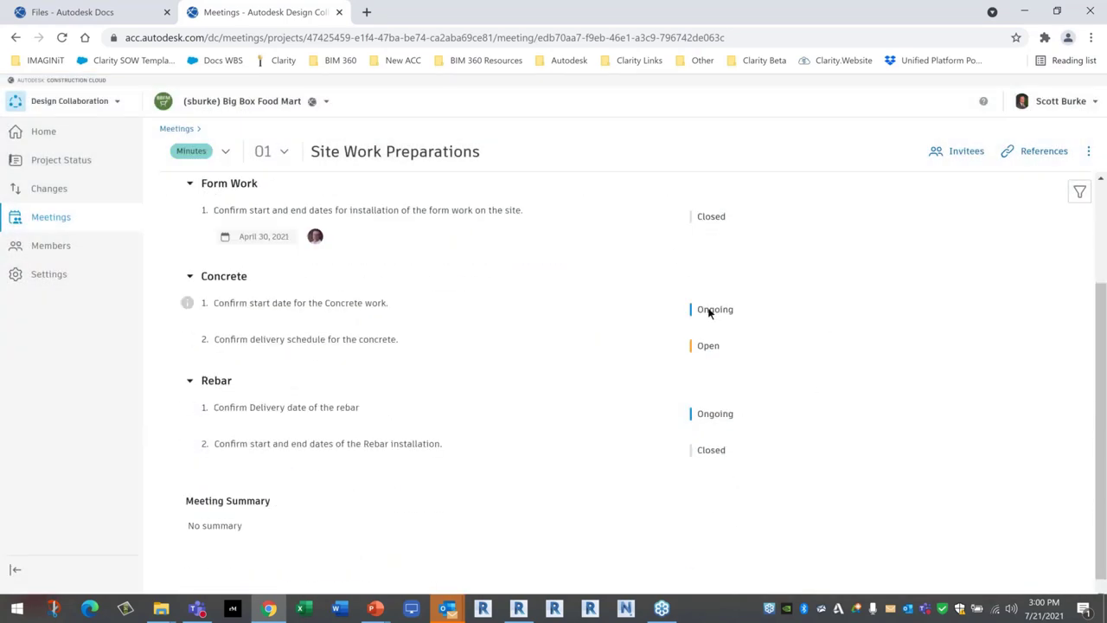
# Switch to meeting 02 of the Site Work Preparations series and review its discussion items and invitees.
pyautogui.click(285, 154)
pyautogui.click(290, 210)
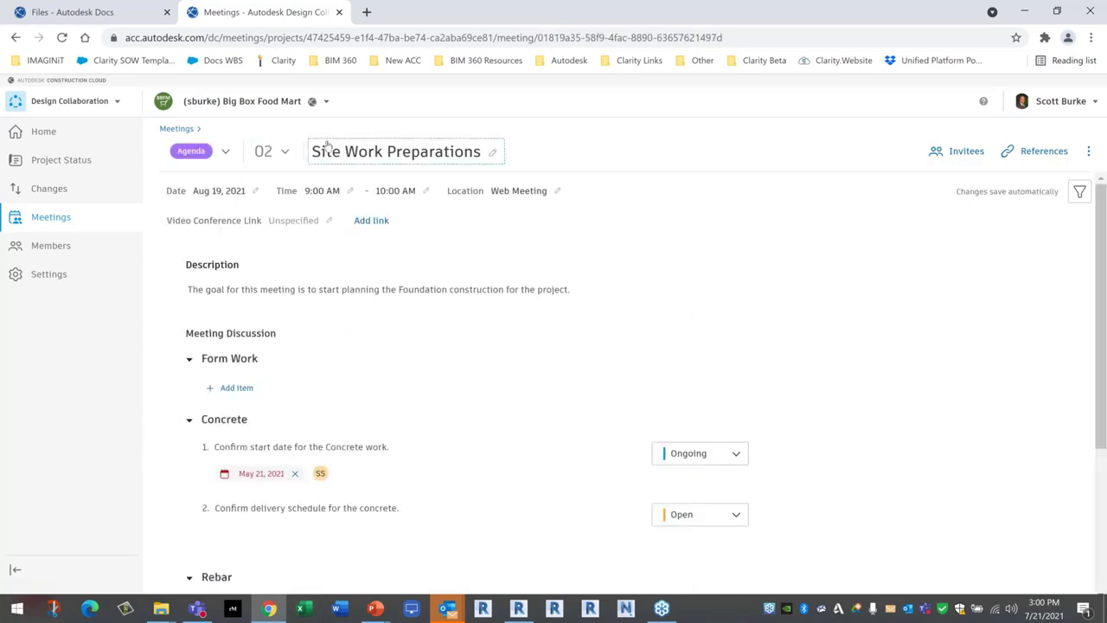
pyautogui.scroll(-2, 619, 491)
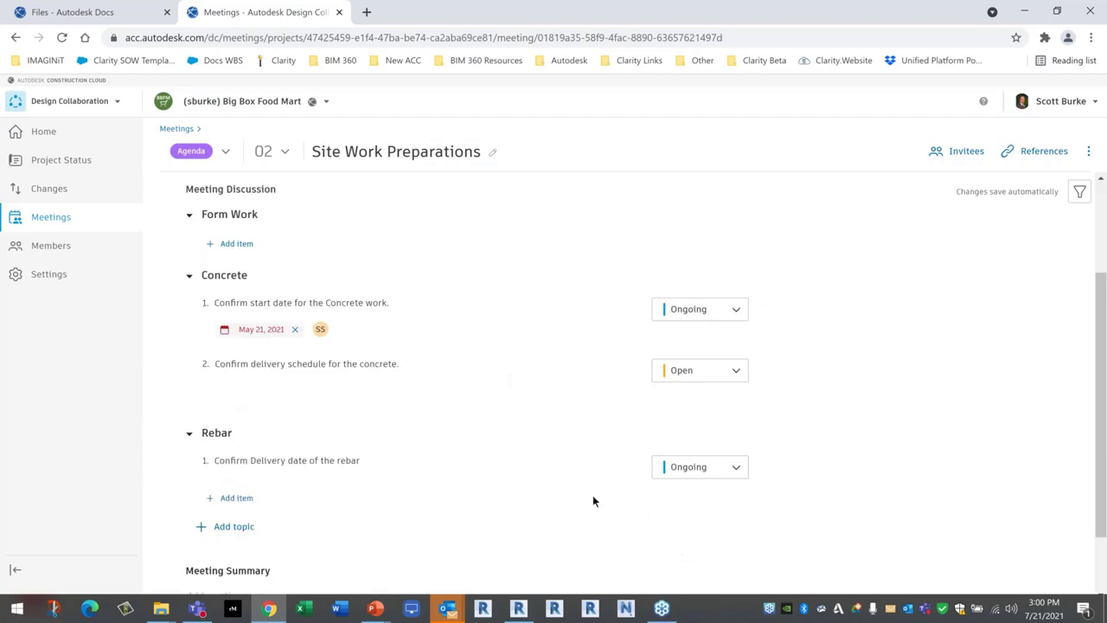
pyautogui.scroll(1, 588, 519)
pyautogui.scroll(1, 587, 521)
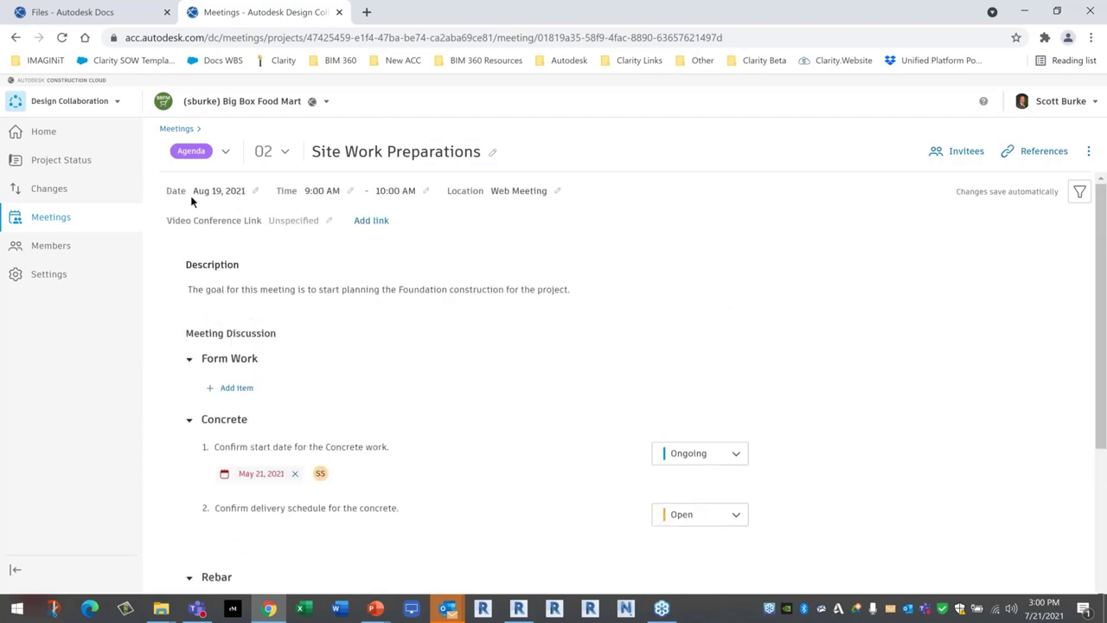
pyautogui.click(967, 153)
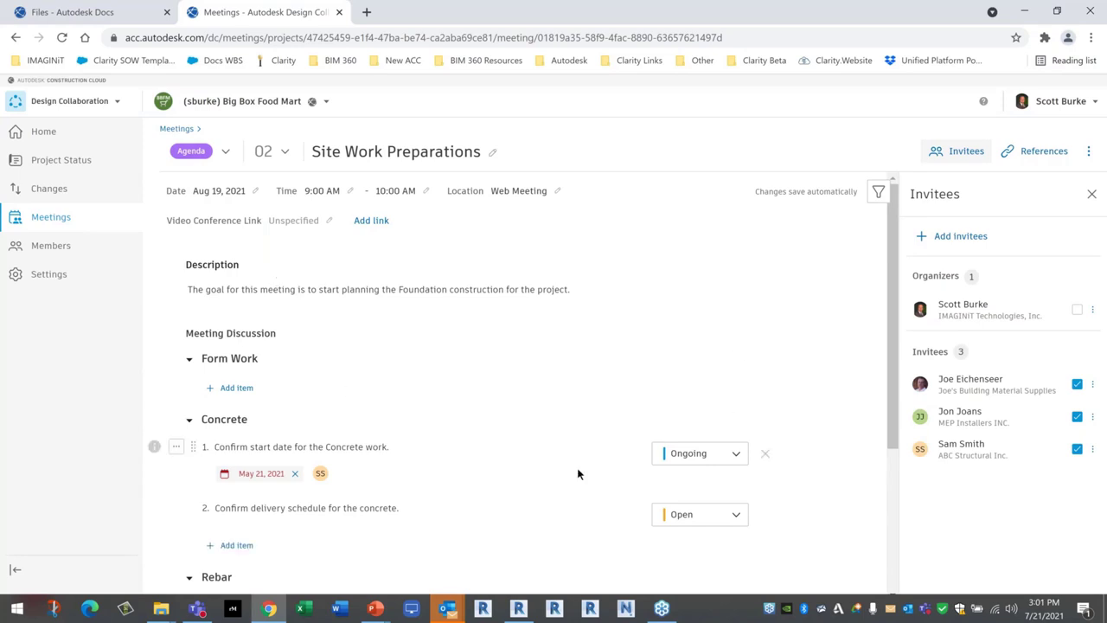
pyautogui.scroll(-3, 578, 472)
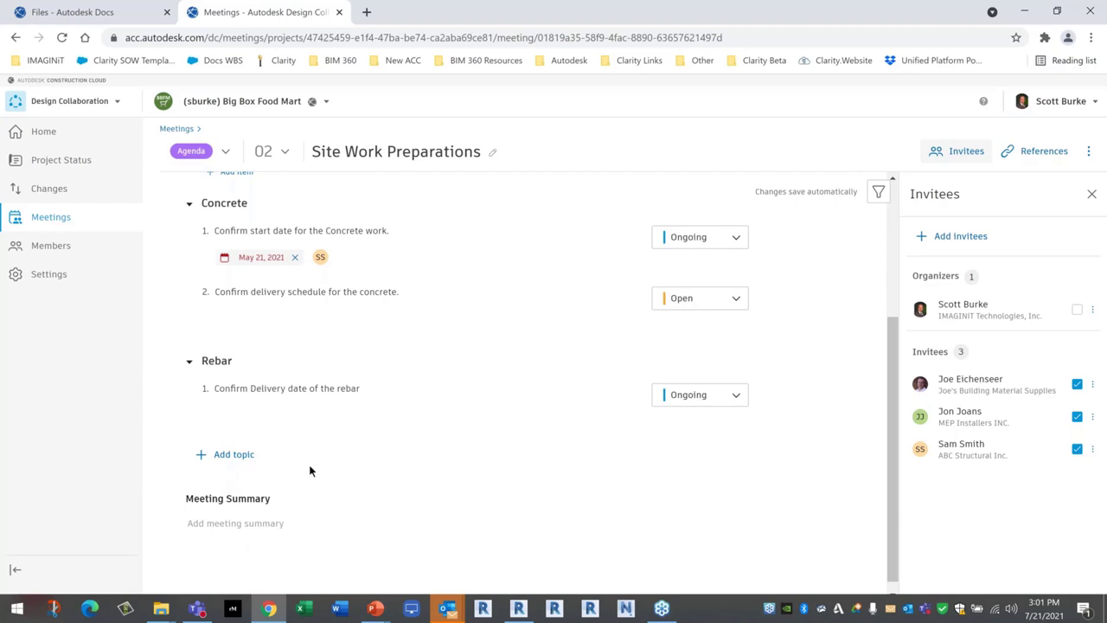
# Keep the concrete delivery schedule item's status as Open and assign the item to the ABC Structural Inc. invitee.
pyautogui.click(717, 303)
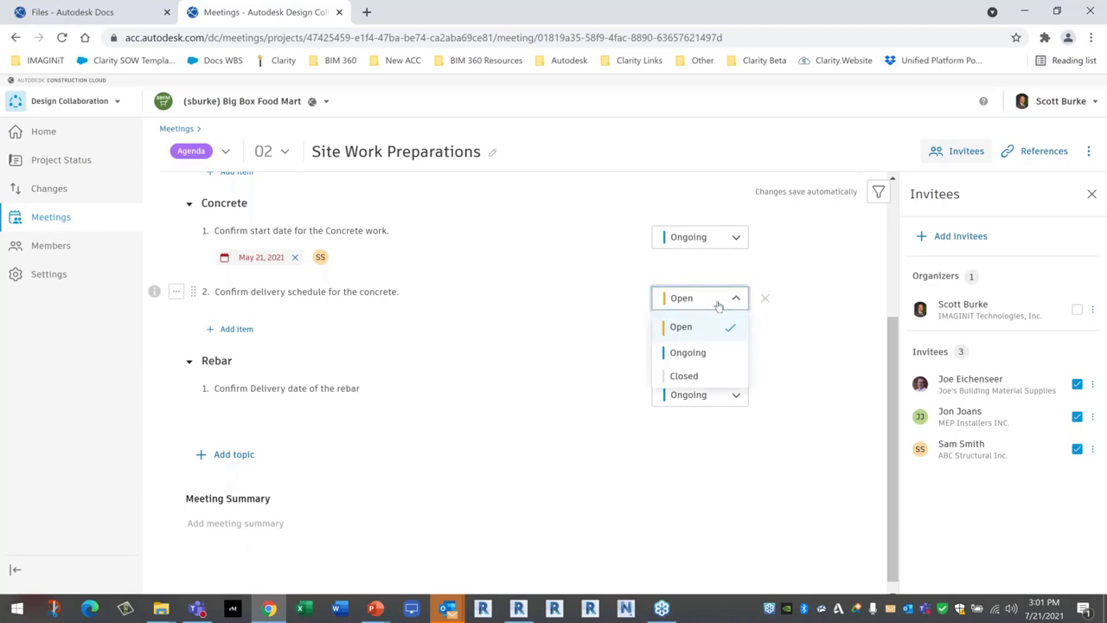
pyautogui.click(681, 327)
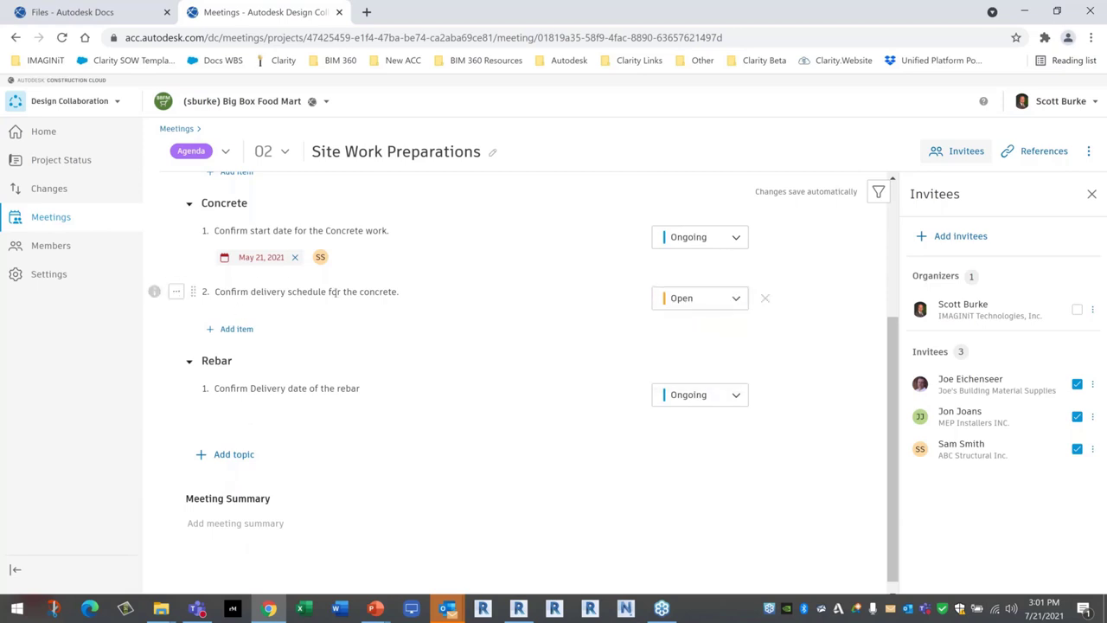
pyautogui.click(175, 294)
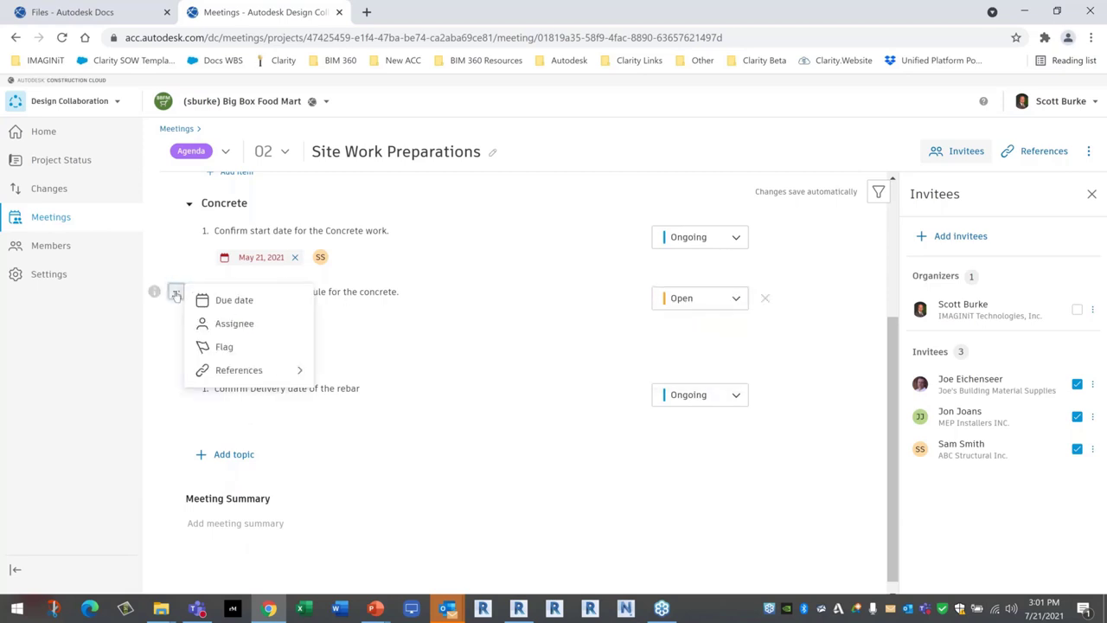
pyautogui.click(246, 325)
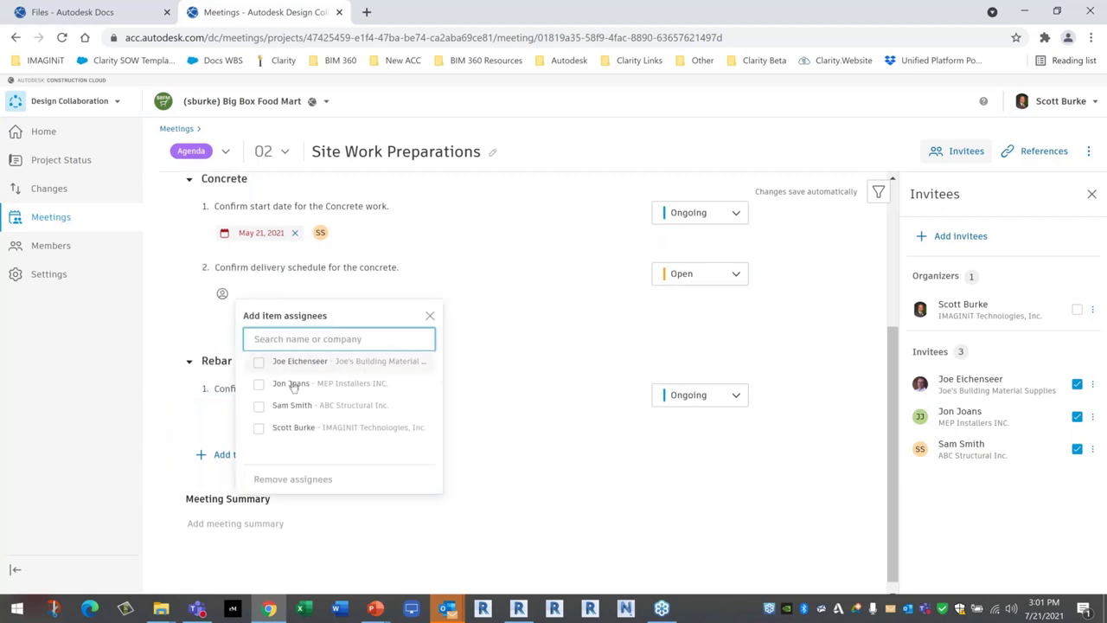
pyautogui.click(259, 406)
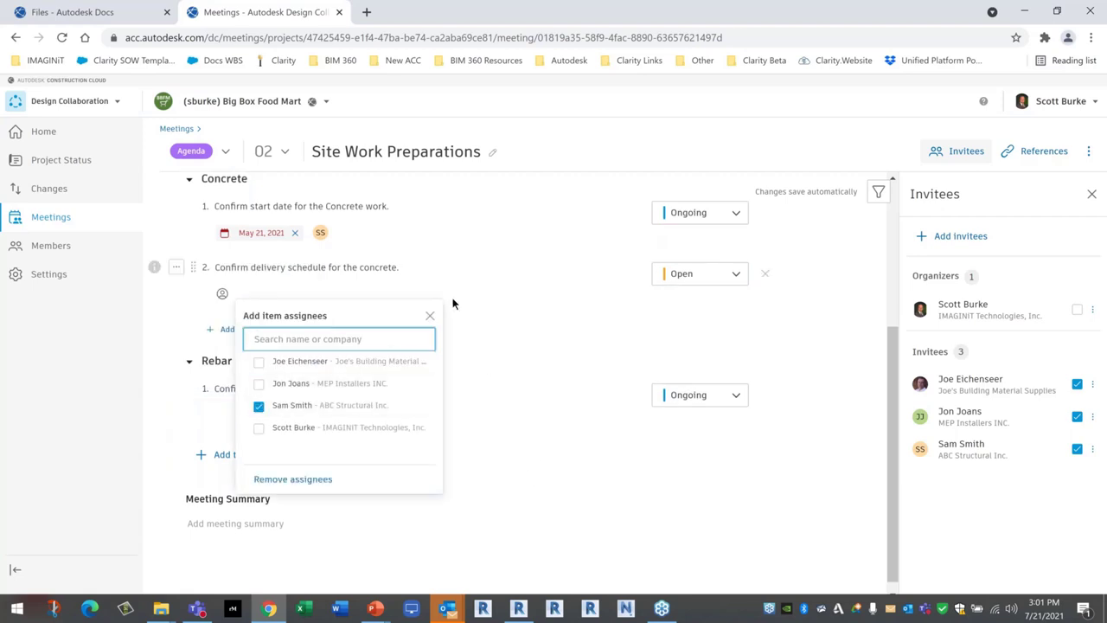
pyautogui.click(430, 316)
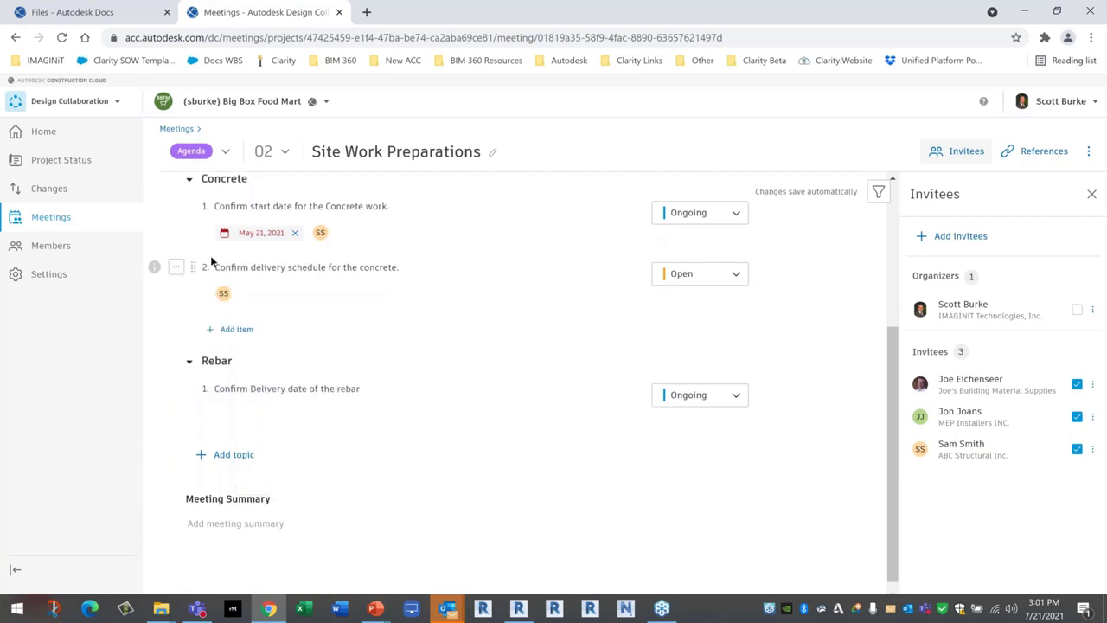
pyautogui.click(177, 266)
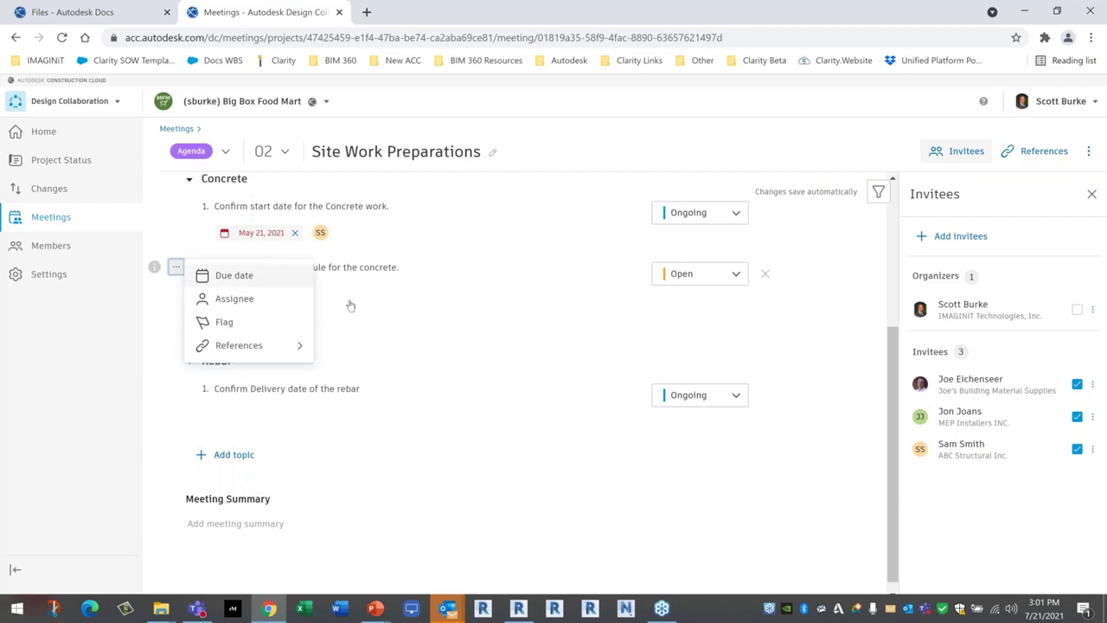
pyautogui.click(243, 305)
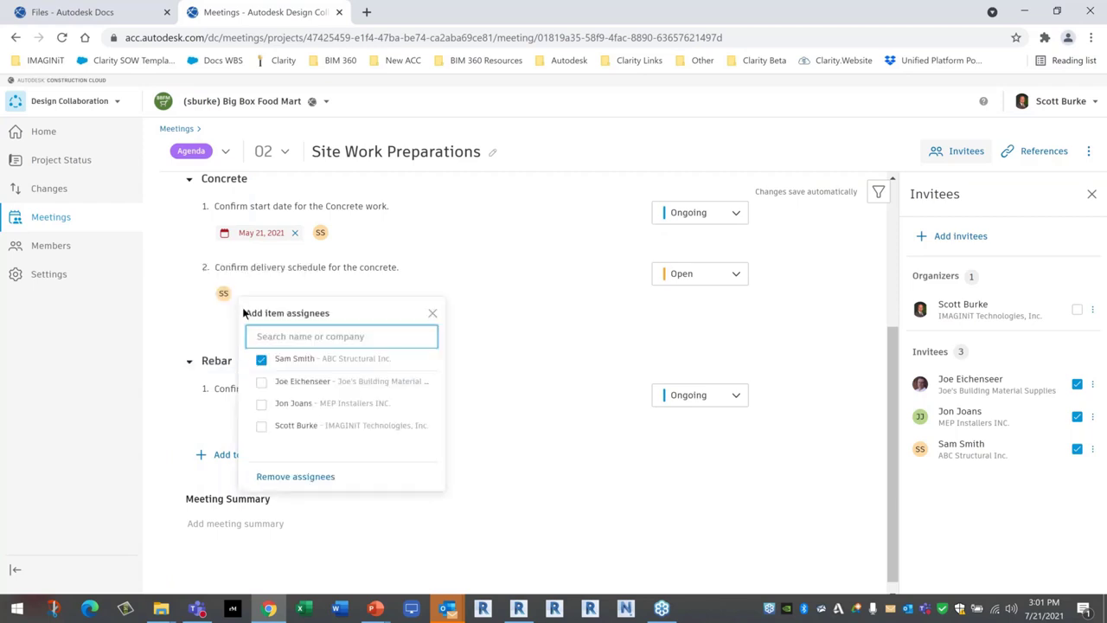
pyautogui.click(492, 390)
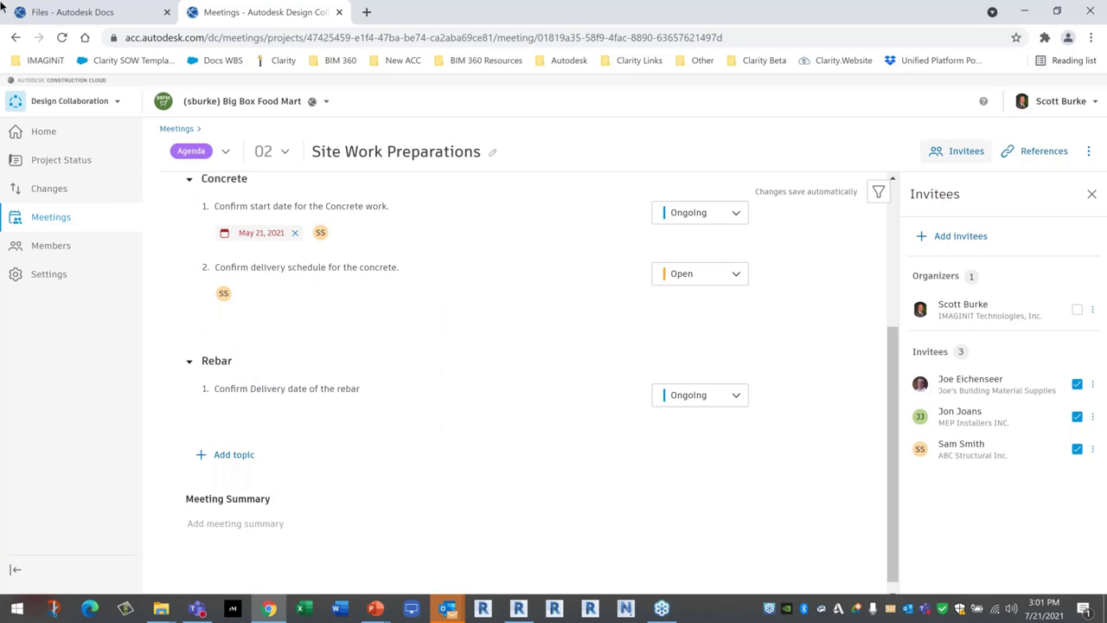
# Return to the MEP Team home page and expand the timeline to show every team's packages separately.
pyautogui.click(44, 134)
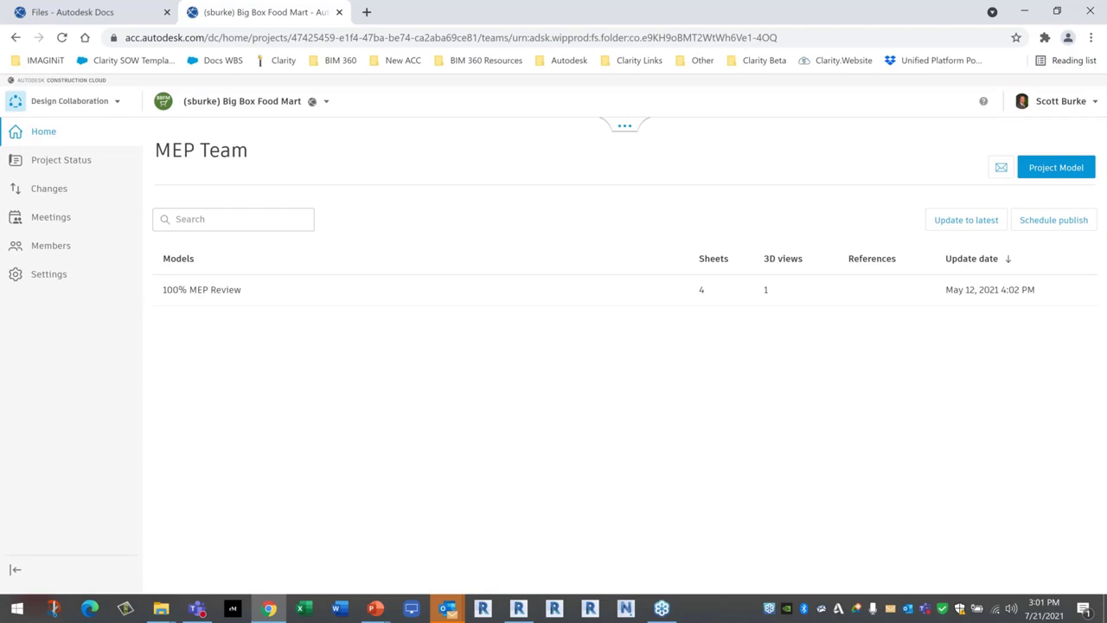
pyautogui.click(623, 126)
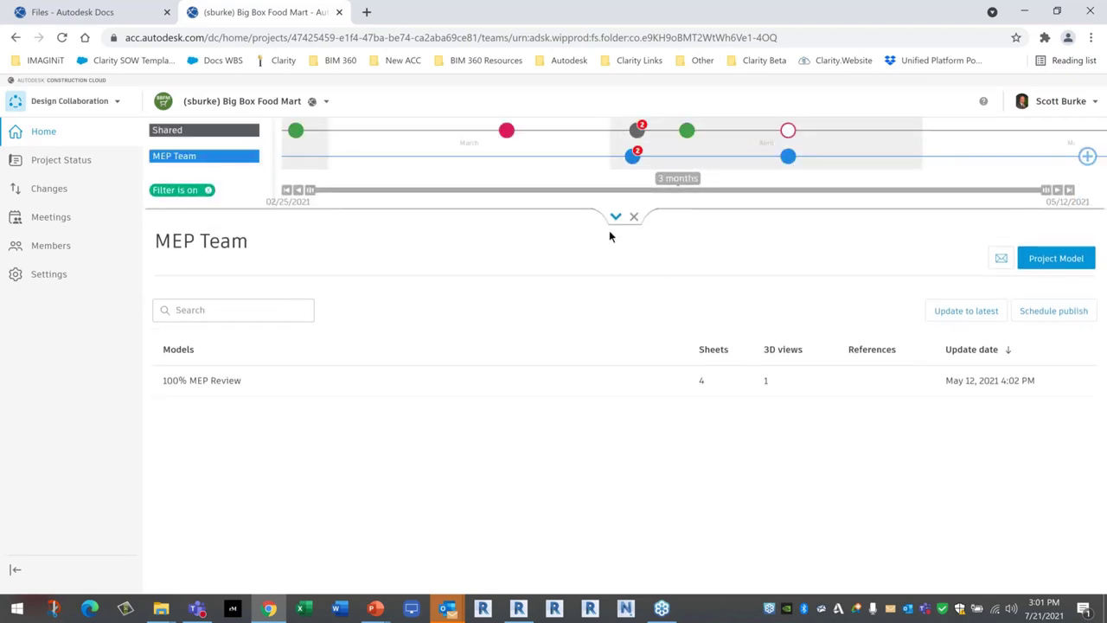
pyautogui.click(615, 217)
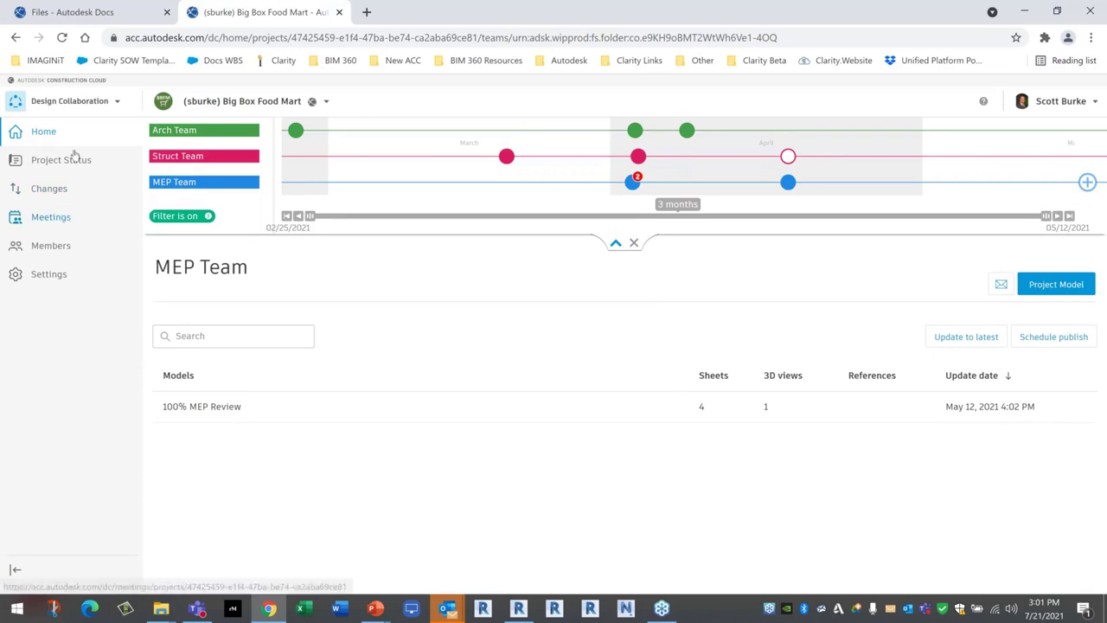
# Switch to Model Coordination and display the active clash matrix for the coordination models.
pyautogui.click(36, 98)
pyautogui.click(95, 184)
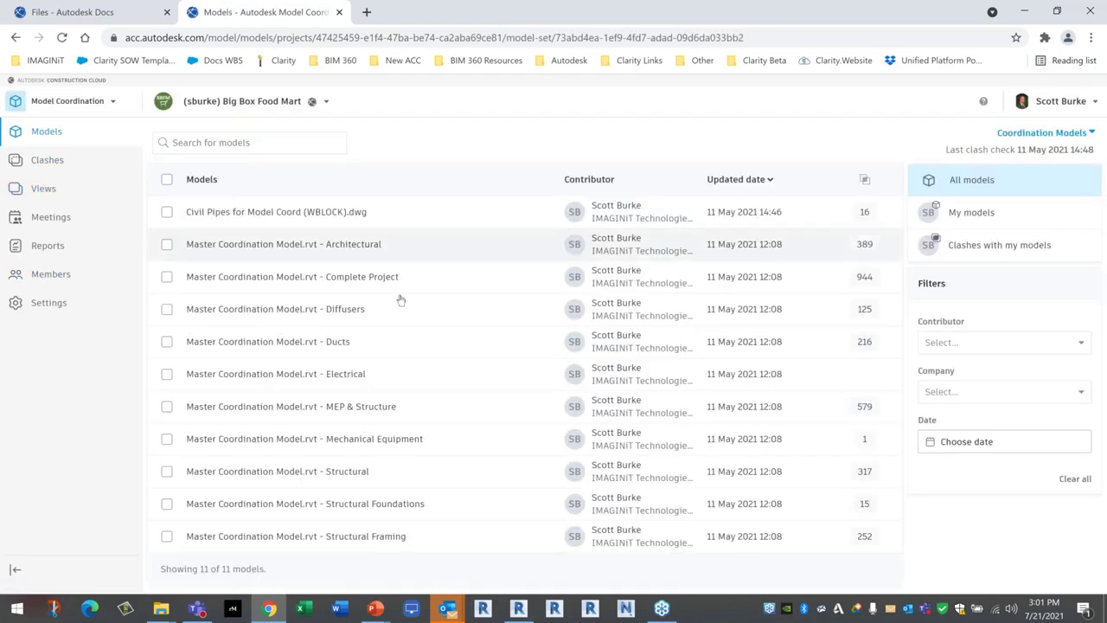
pyautogui.click(53, 167)
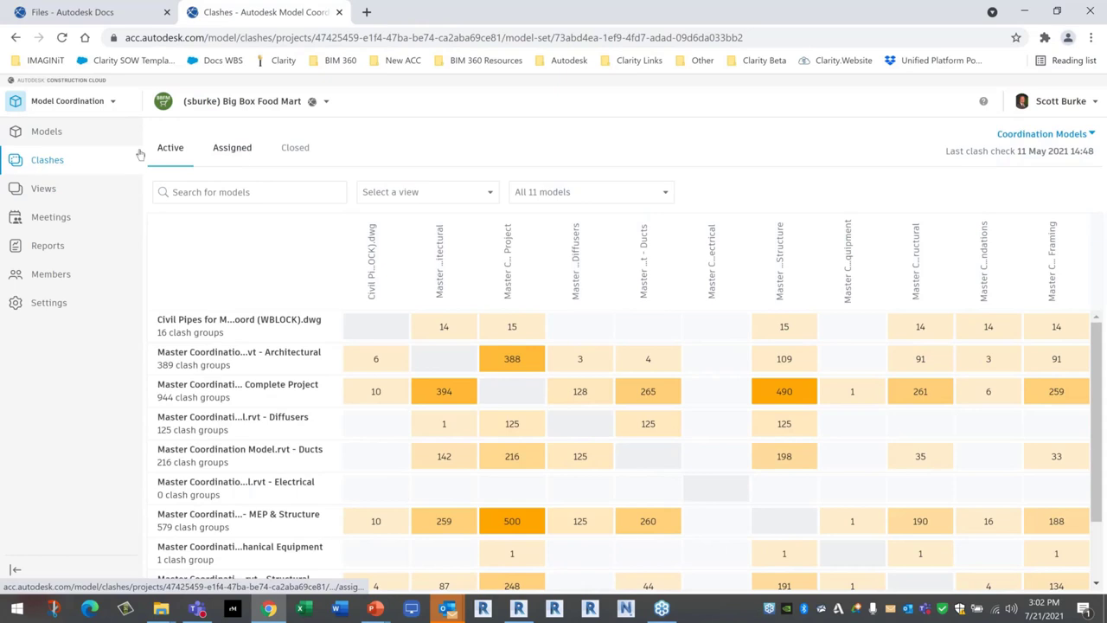
# Open the saved Ducts vs Structure view and list its clashes.
pyautogui.click(42, 189)
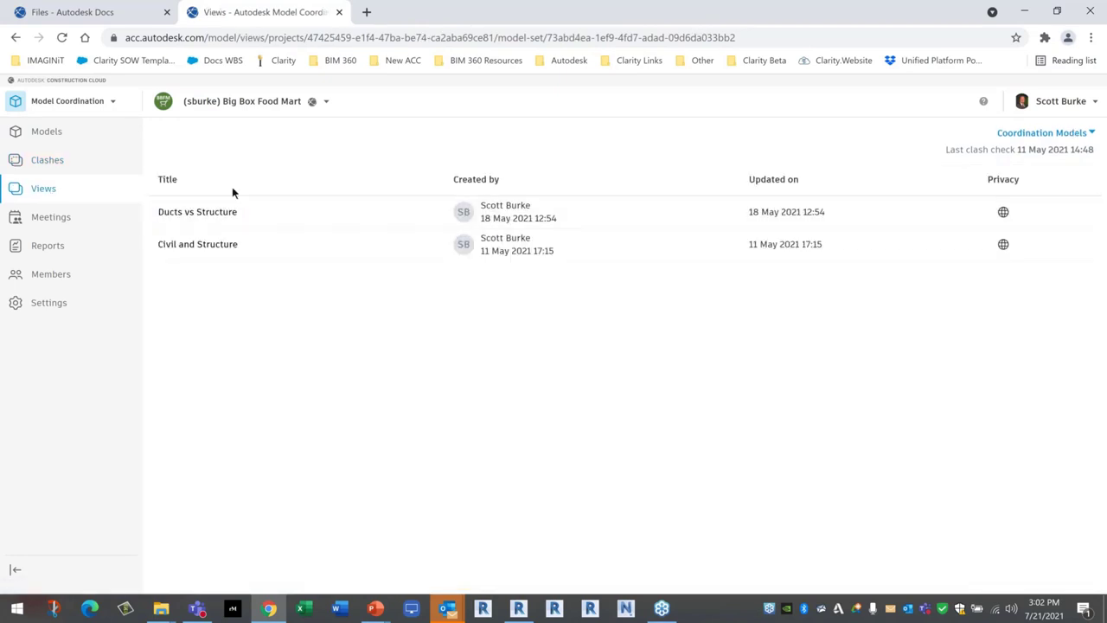
pyautogui.click(198, 212)
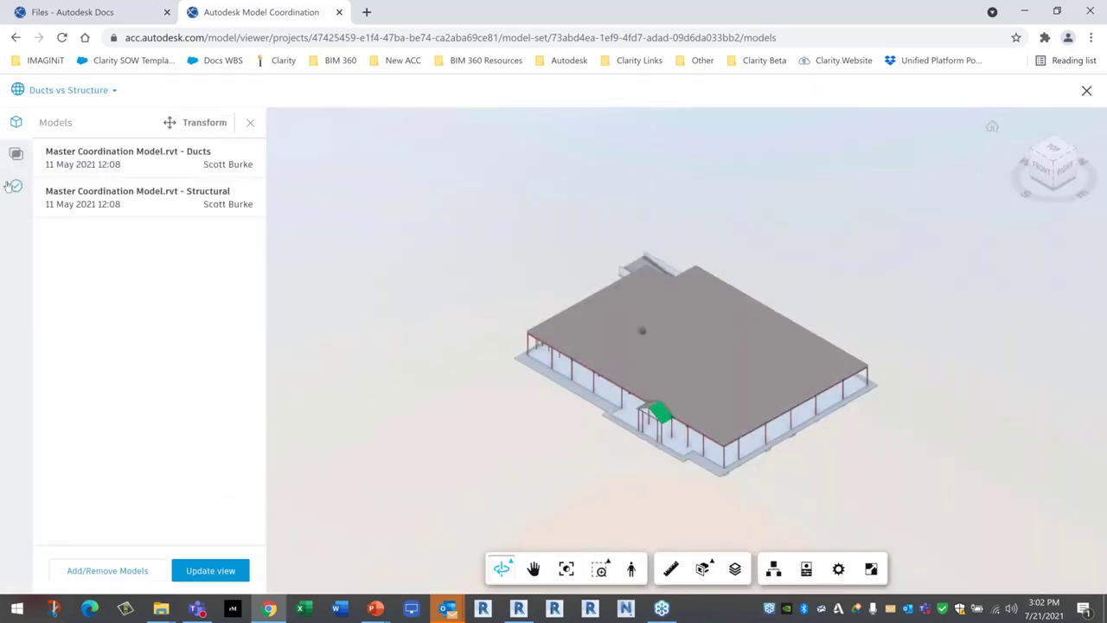
pyautogui.click(18, 155)
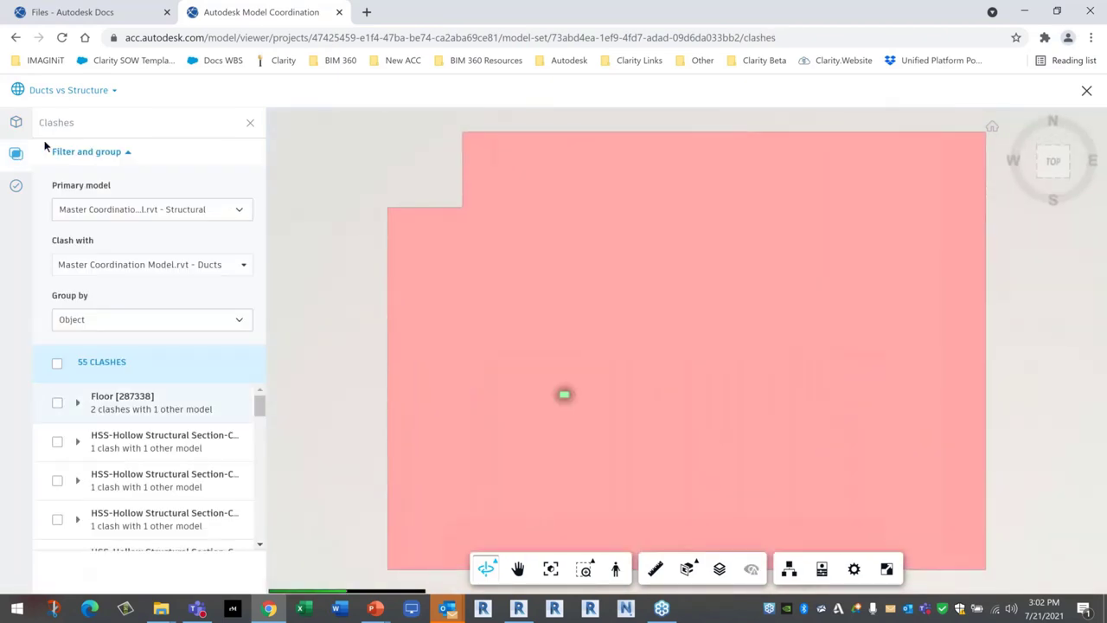
# Set Master Coordination Model.rvt - Ducts as the primary model and inspect the Flex Duct Round [685339] and Rectangular Duct [685050] clashes.
pyautogui.click(120, 213)
pyautogui.click(130, 235)
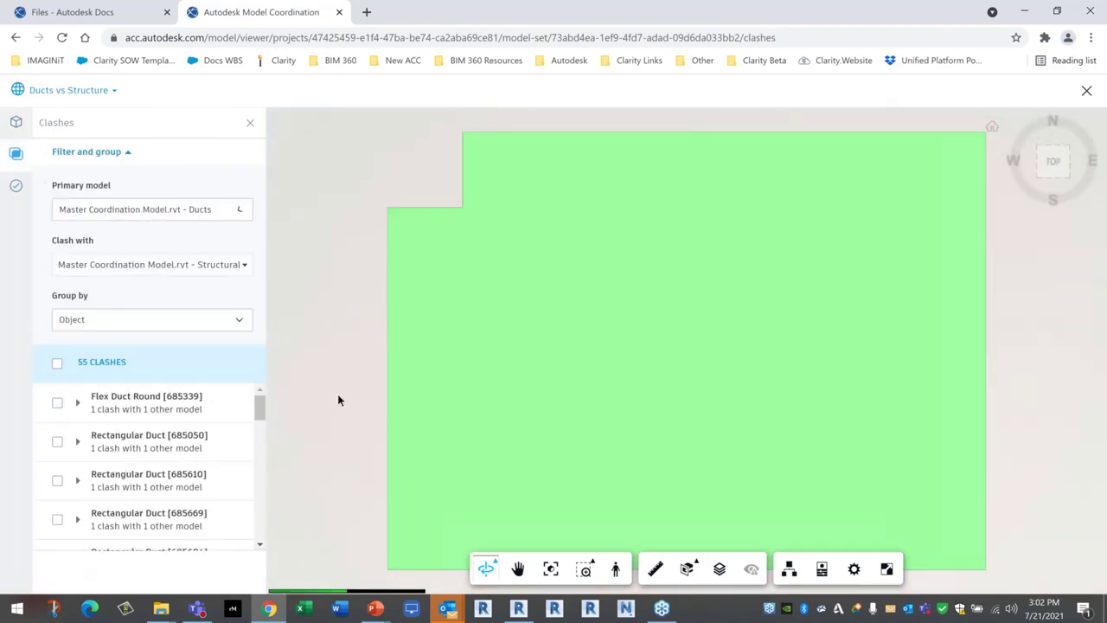
pyautogui.click(156, 401)
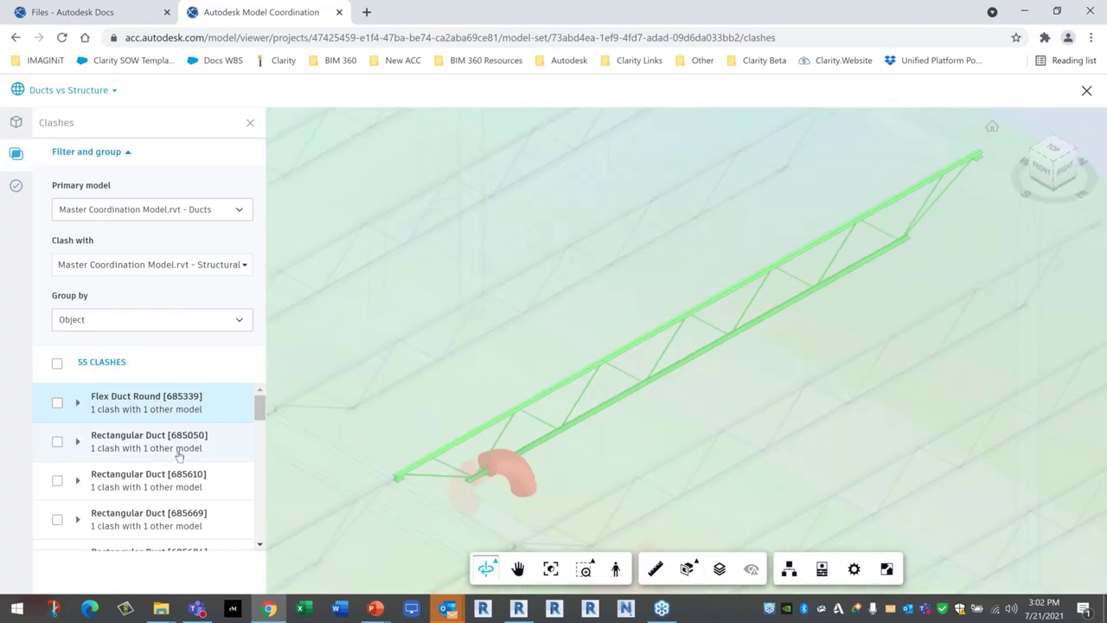
pyautogui.click(179, 456)
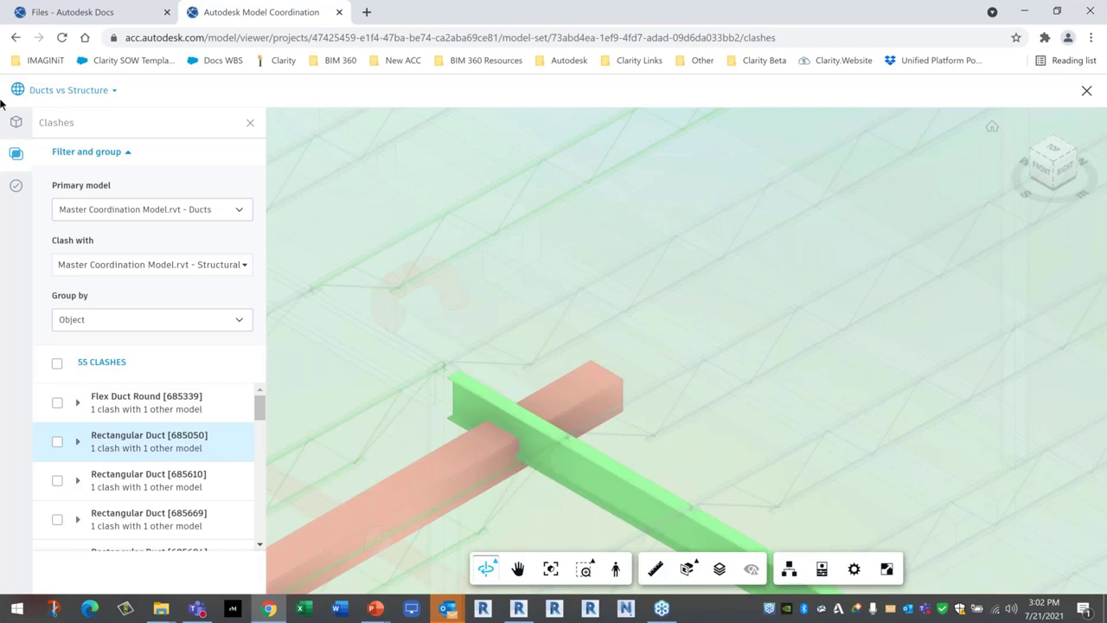
# Open issue #38 from the Ducts vs Structure view's issues and review its details down to the attached screenshot.
pyautogui.click(16, 188)
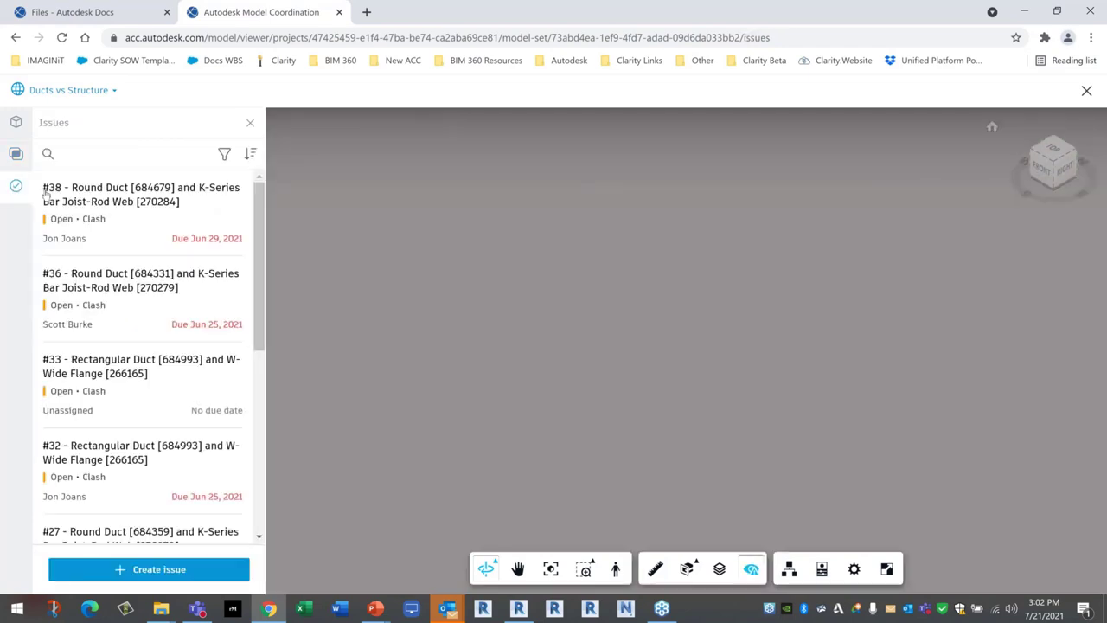
pyautogui.click(145, 213)
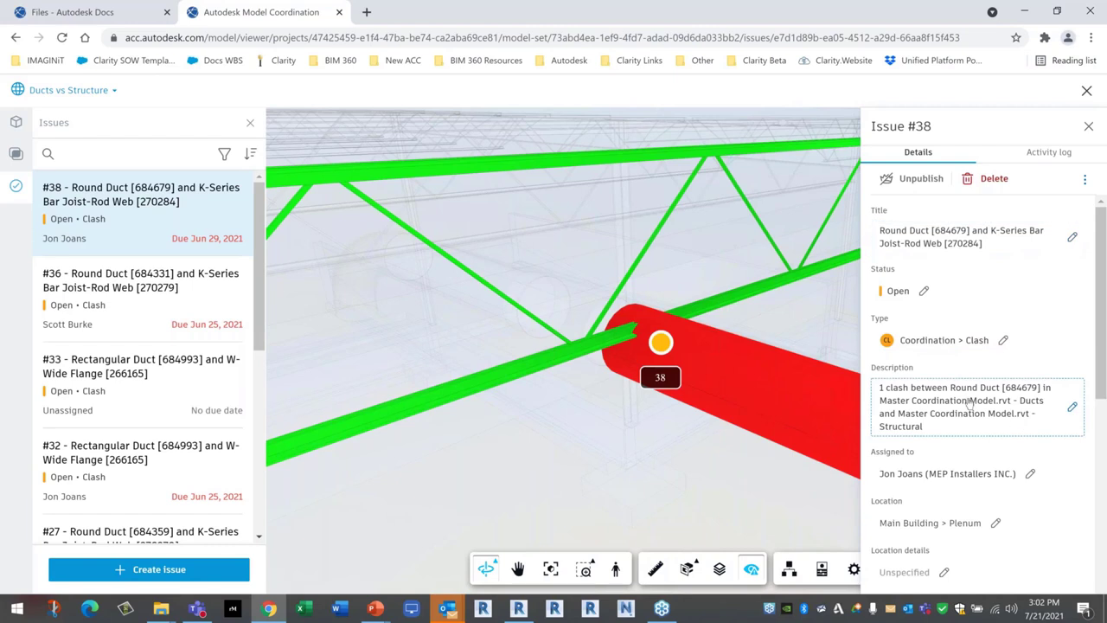
pyautogui.scroll(-1, 968, 403)
pyautogui.scroll(-2, 960, 409)
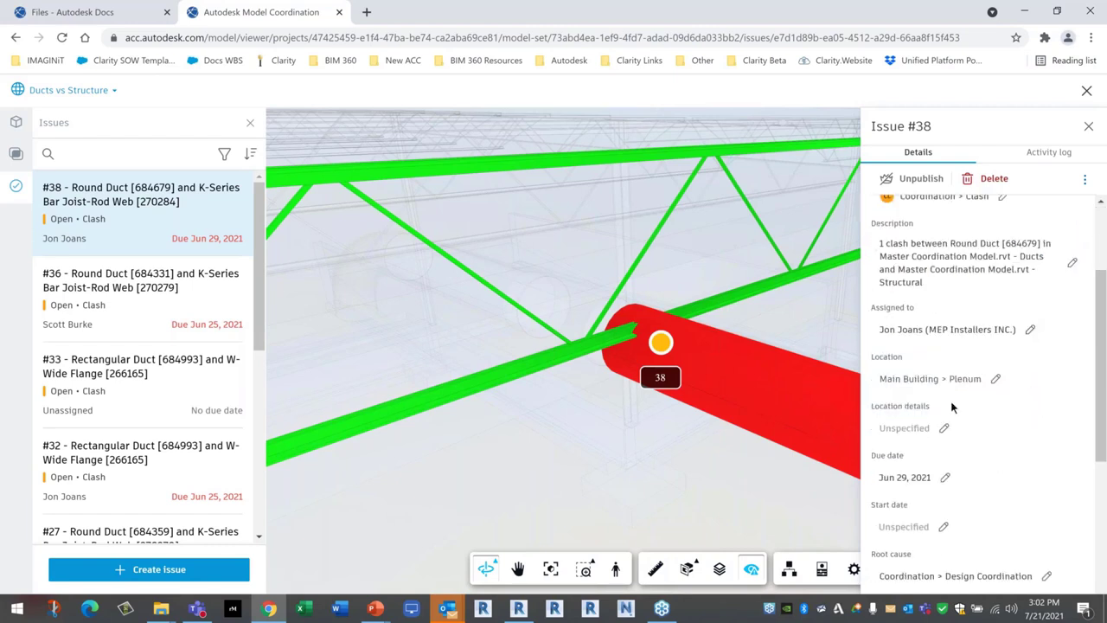
pyautogui.scroll(-3, 973, 389)
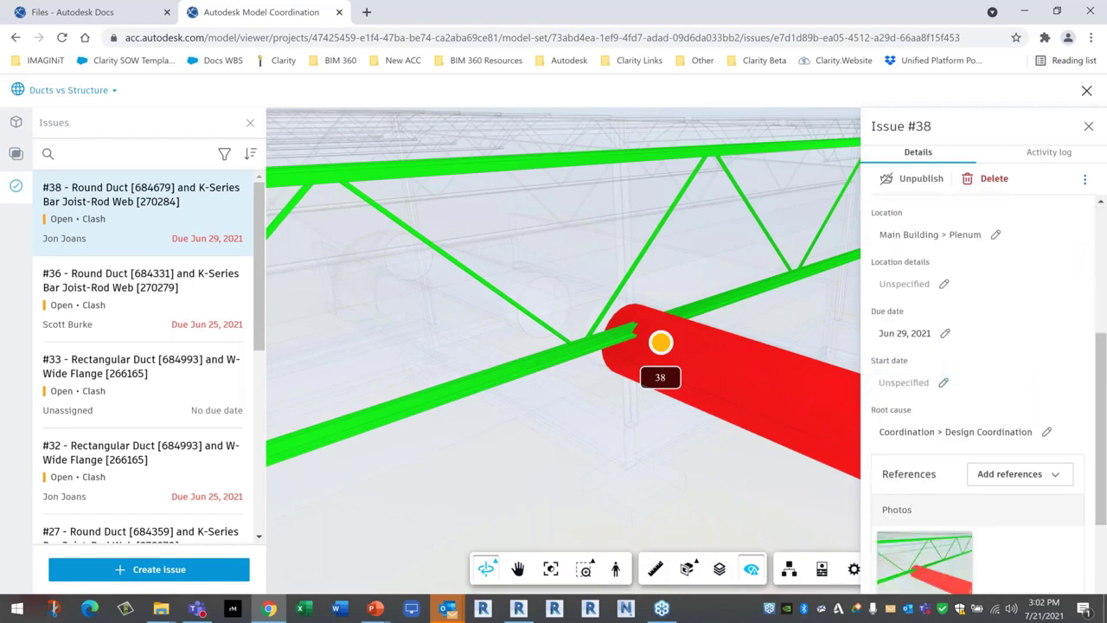
pyautogui.scroll(-3, 948, 456)
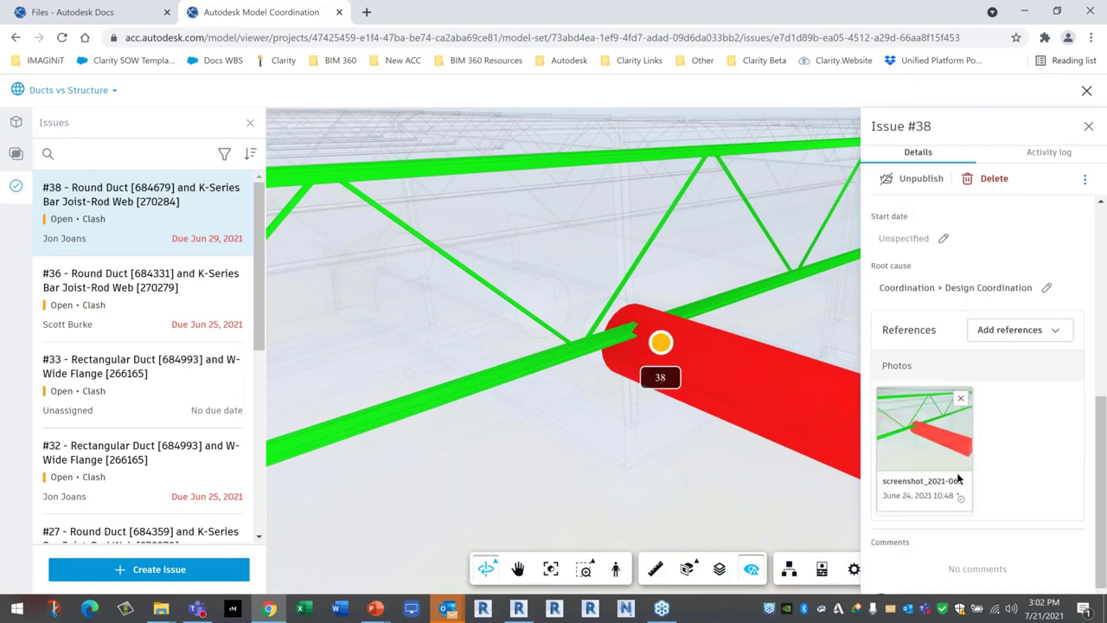
pyautogui.moveTo(932, 450)
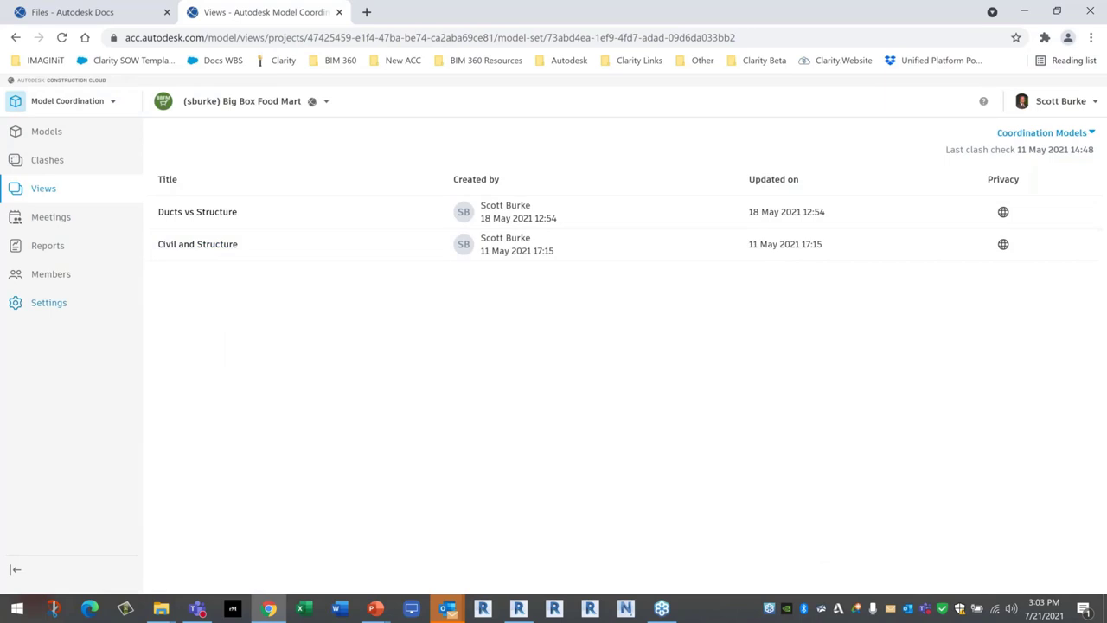
# Close the Model Coordination page, switch to the PowerPoint slide show and advance to the BIM Collaborate and BIM Collaborate Pro capabilities slide.
pyautogui.click(338, 12)
pyautogui.hotkey('alt', 'Tab')
pyautogui.hotkey('alt', 'Tab')
pyautogui.hotkey('alt', 'Tab')
pyautogui.hotkey('alt', 'Tab')
pyautogui.hotkey('alt', 'Tab')
pyautogui.hotkey('alt', 'Tab')
pyautogui.hotkey('alt', 'Tab')
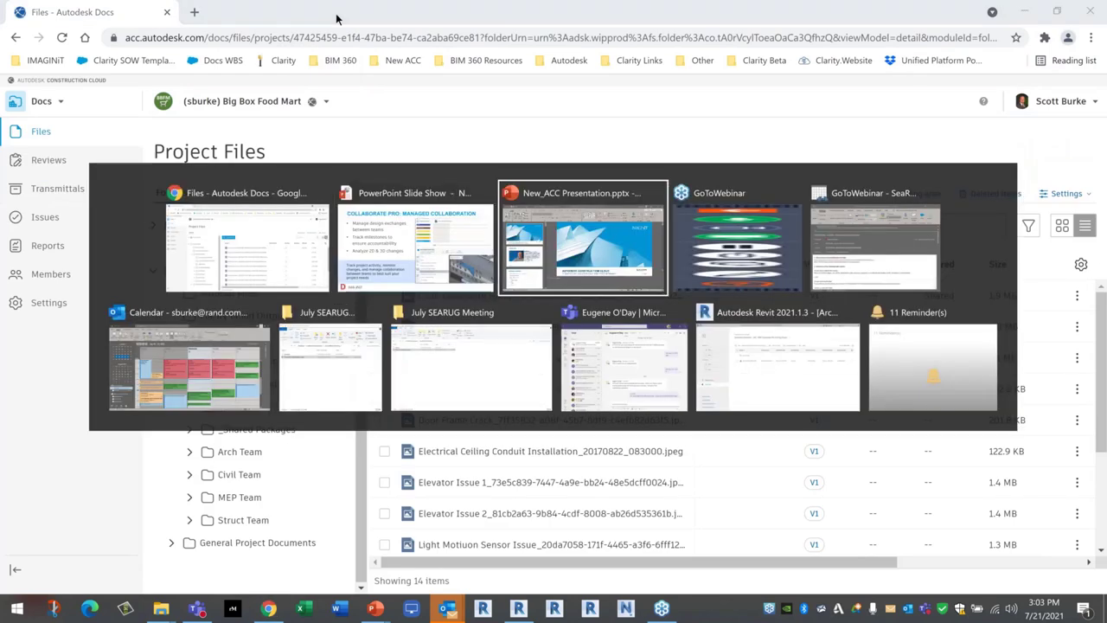
pyautogui.hotkey('alt', 'Tab')
pyautogui.hotkey('alt', 'Tab')
pyautogui.hotkey('alt', 'Tab')
pyautogui.hotkey('alt', 'Tab')
pyautogui.hotkey('alt', 'Tab')
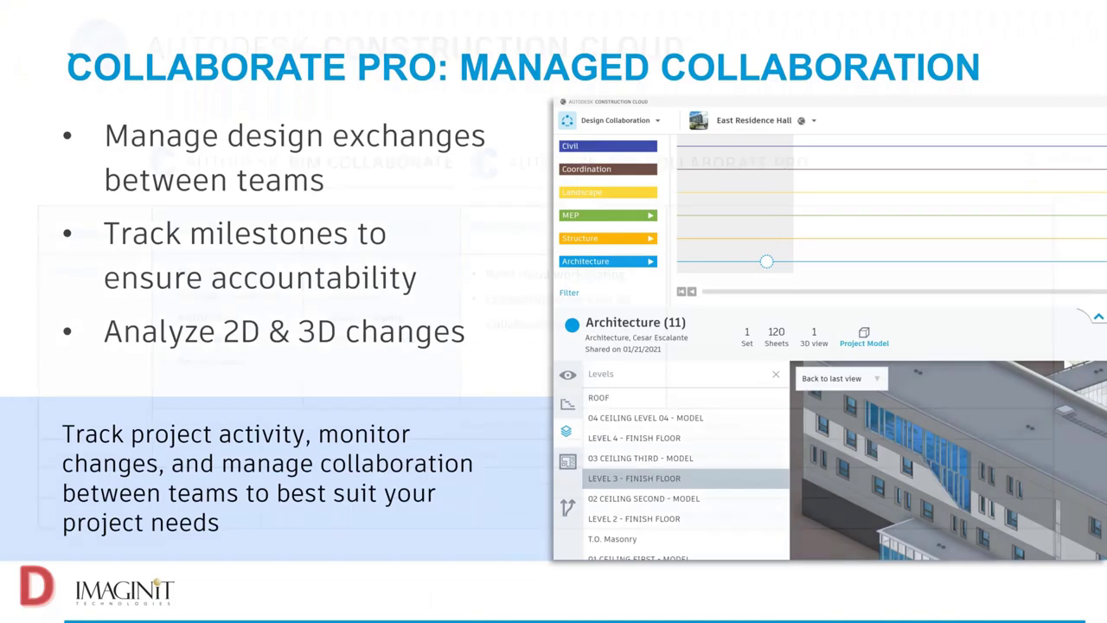
pyautogui.press('Right')
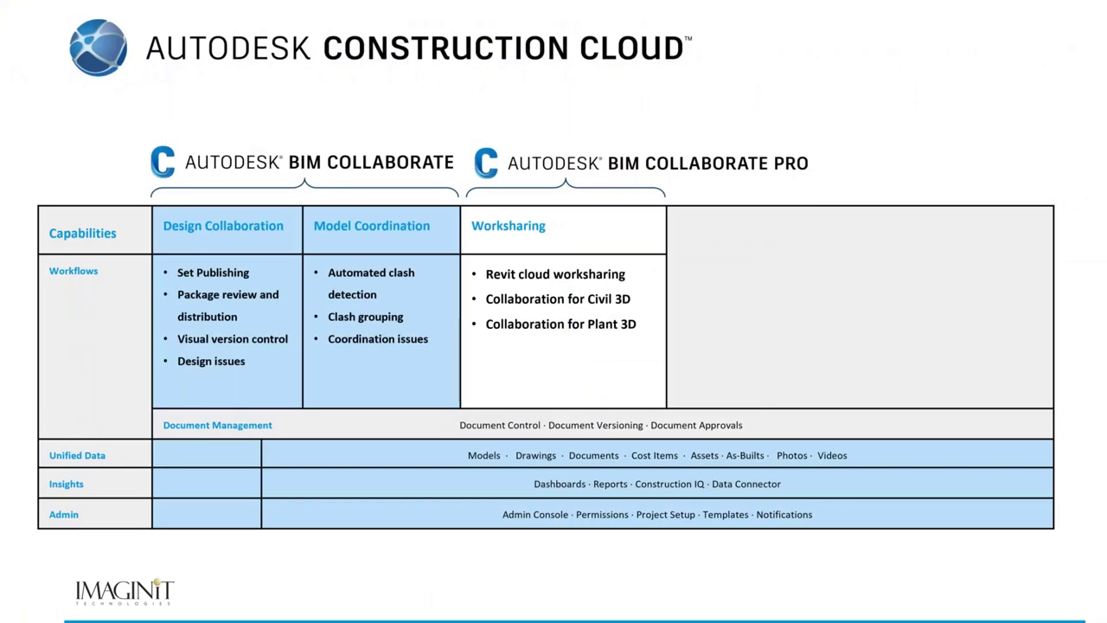
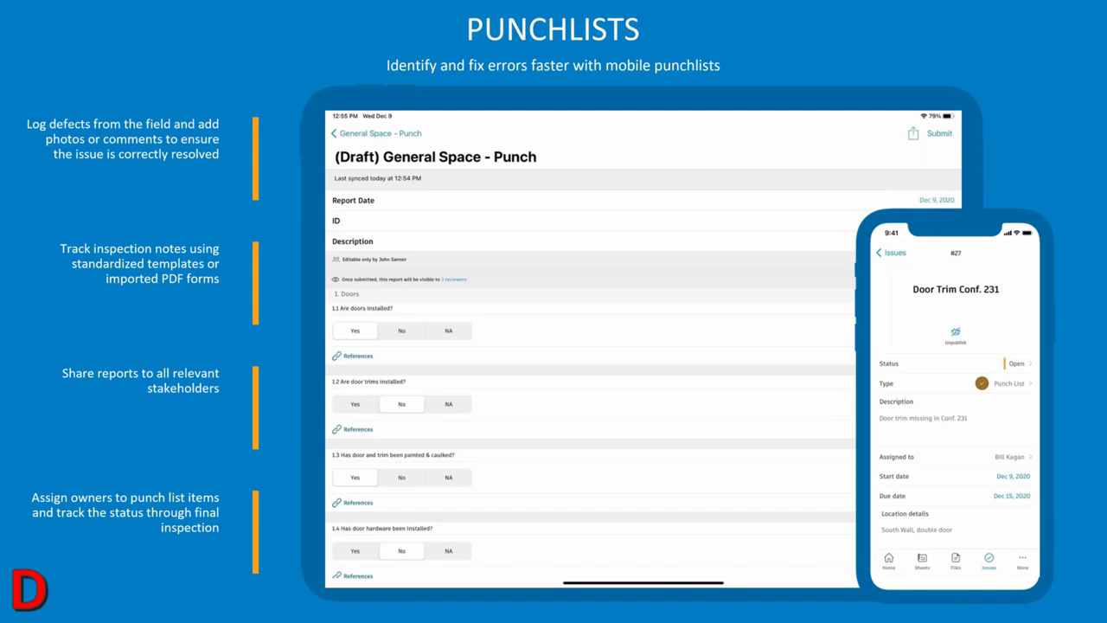
# Switch back to the browser, open the Big Box Food Mart project in Autodesk Build and dismiss the What's new announcement.
pyautogui.hotkey('alt', 'Tab')
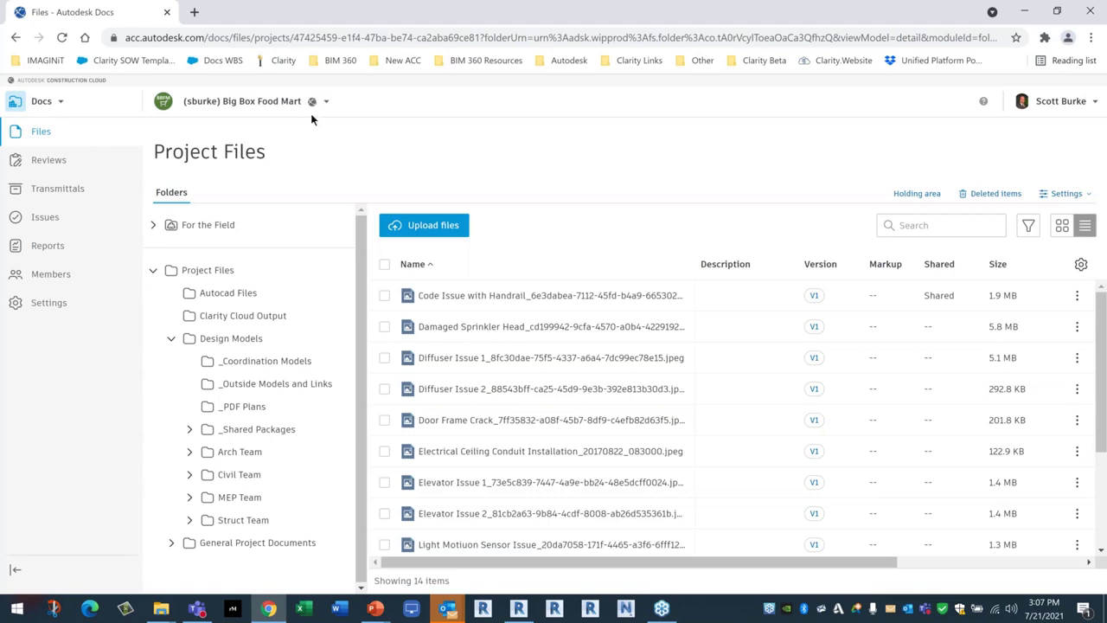
pyautogui.click(44, 104)
pyautogui.click(48, 231)
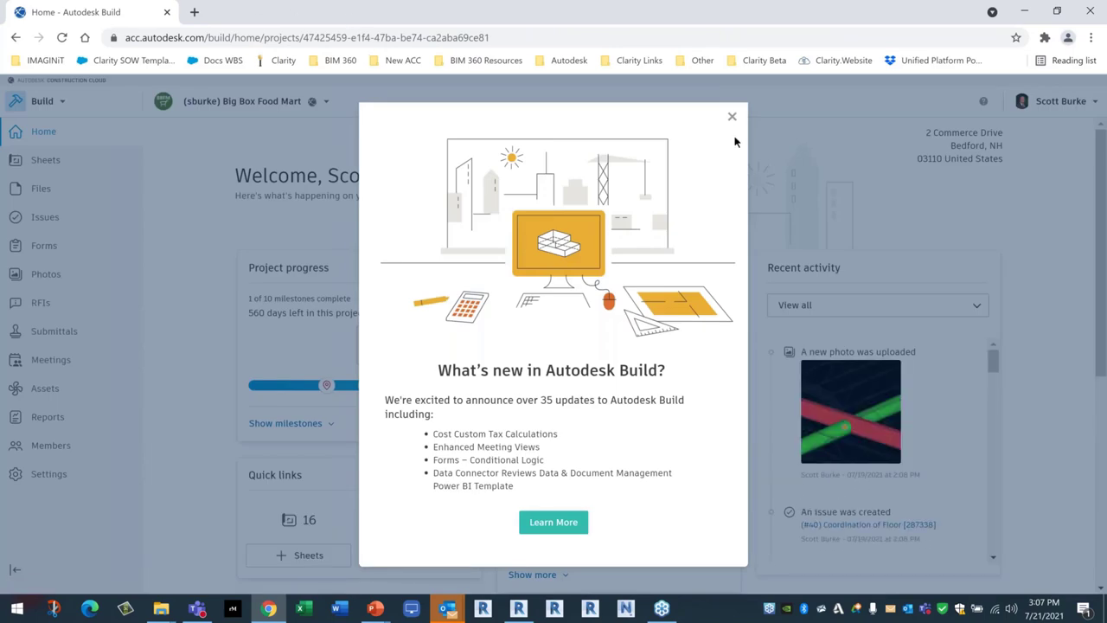
pyautogui.click(731, 115)
# Review the Build home dashboard, including the project milestones, site weather, work status and mobile sync status.
pyautogui.scroll(-2, 559, 372)
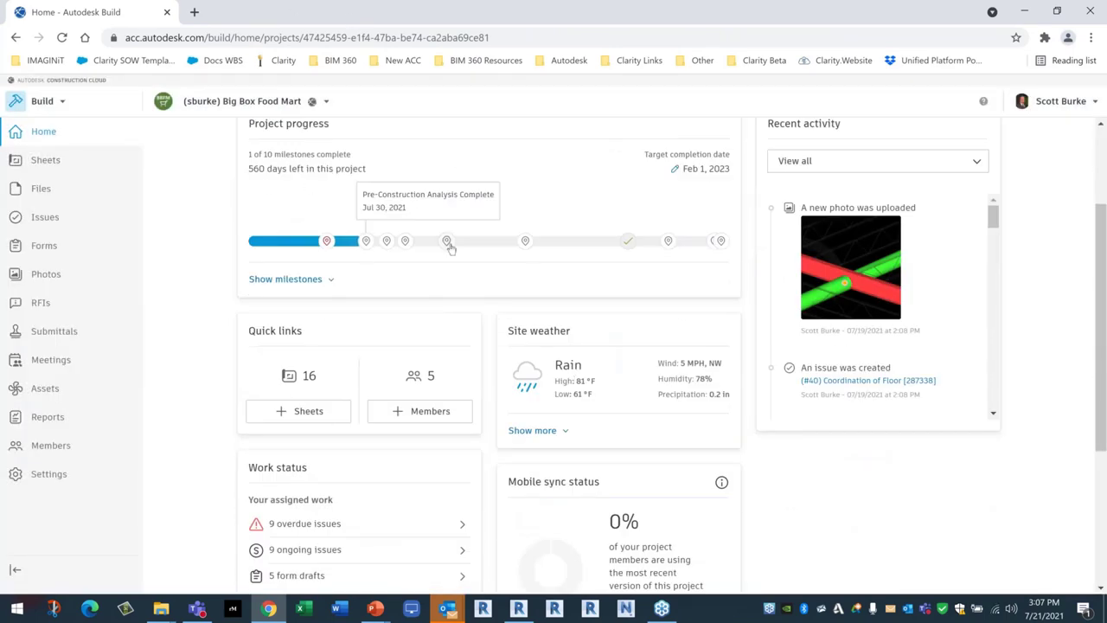
pyautogui.moveTo(524, 241)
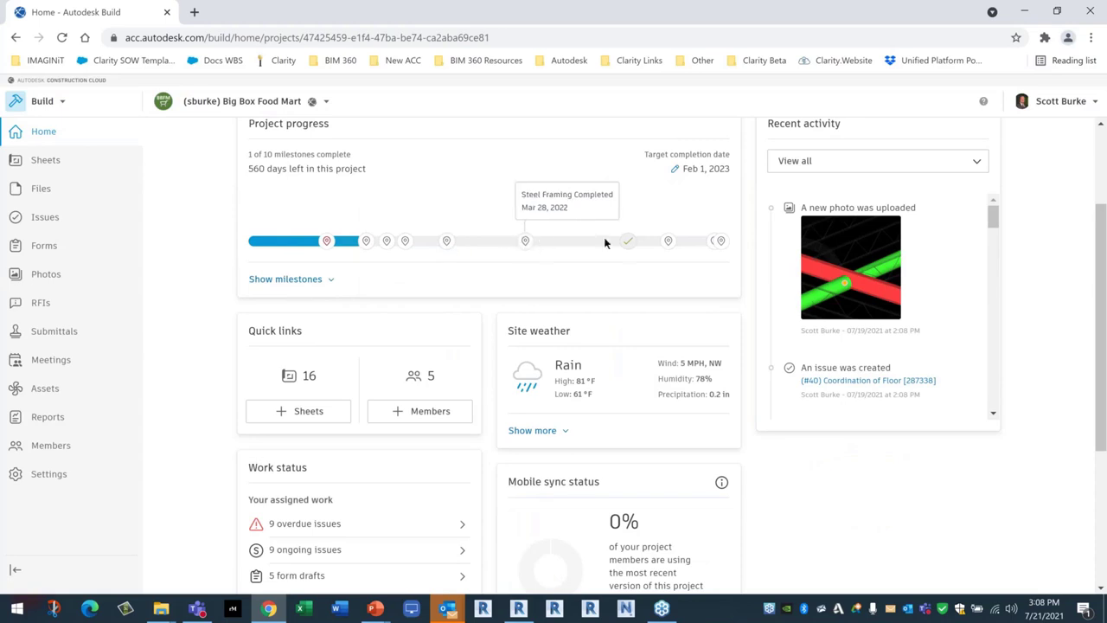
pyautogui.moveTo(628, 240)
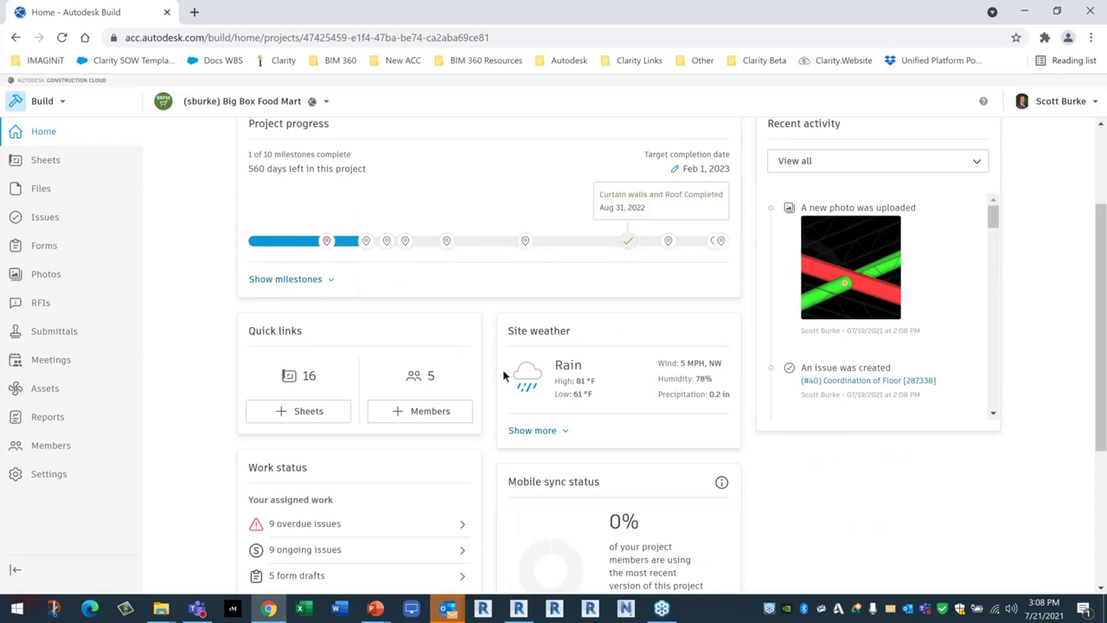
pyautogui.scroll(-1, 488, 367)
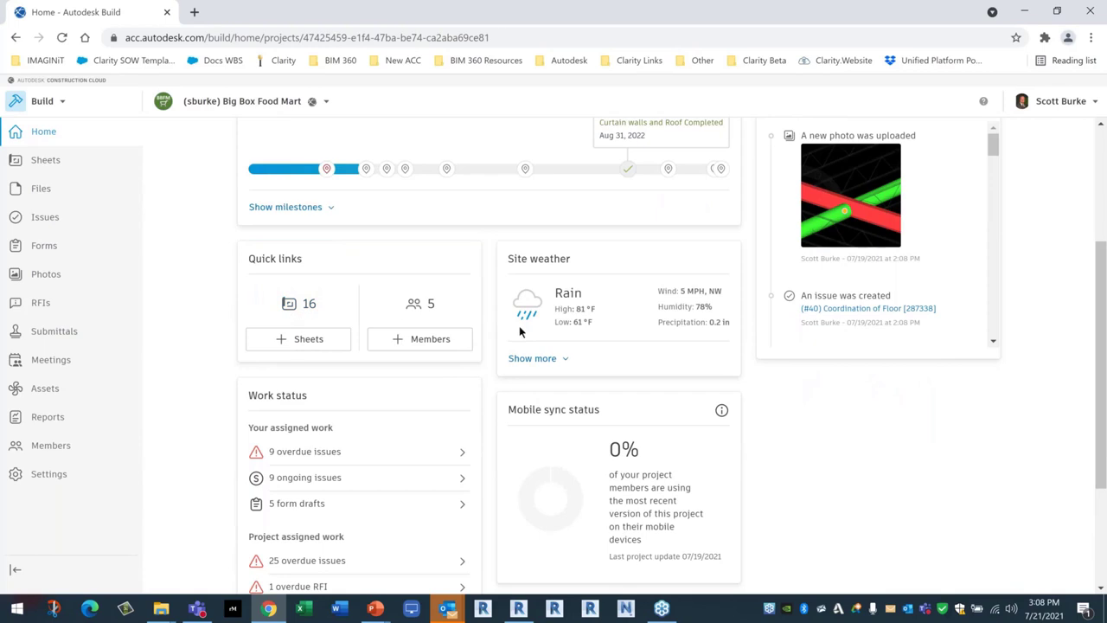
pyautogui.scroll(3, 523, 342)
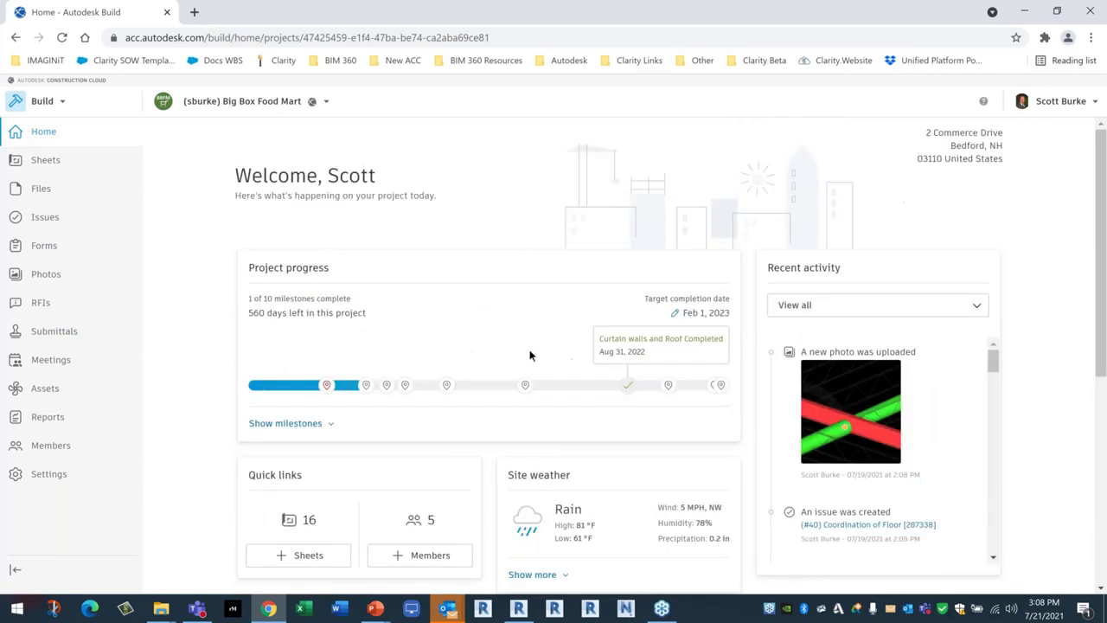
# Open sheet A-01, view its Rev 01 and original Primary Construction Drawings versions, and return to the current Rev 02 version.
pyautogui.click(54, 159)
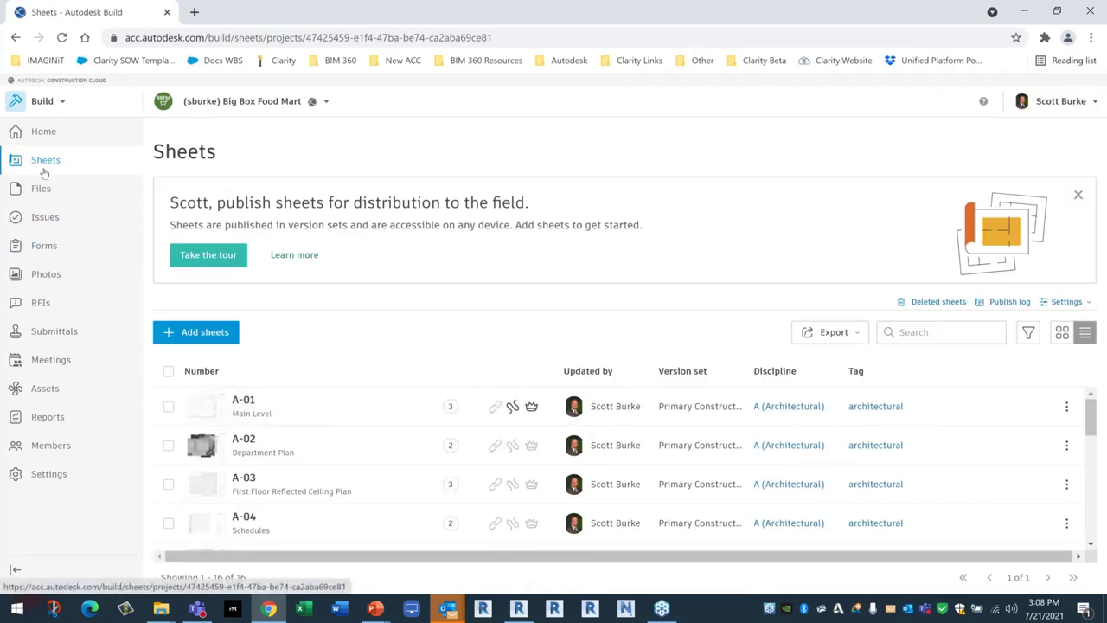
pyautogui.click(336, 408)
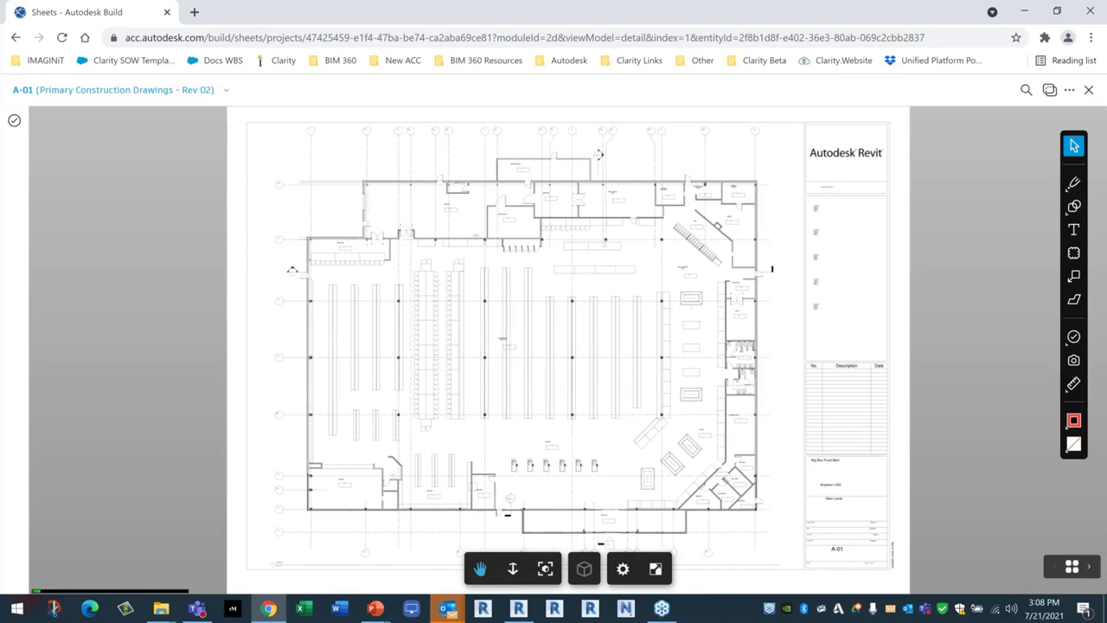
pyautogui.click(152, 91)
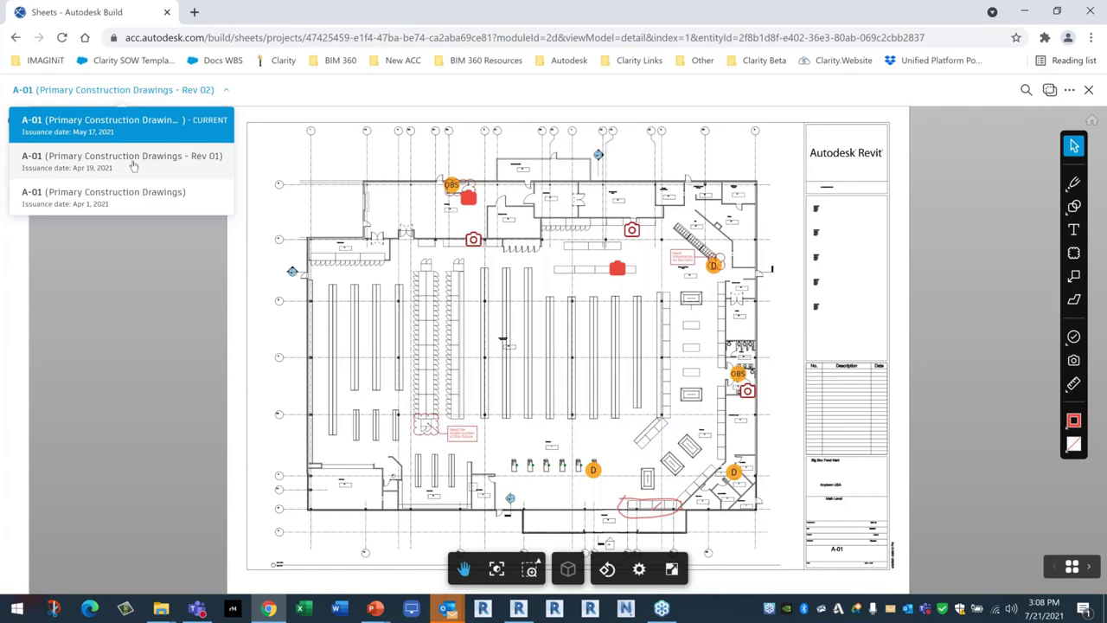
pyautogui.click(136, 162)
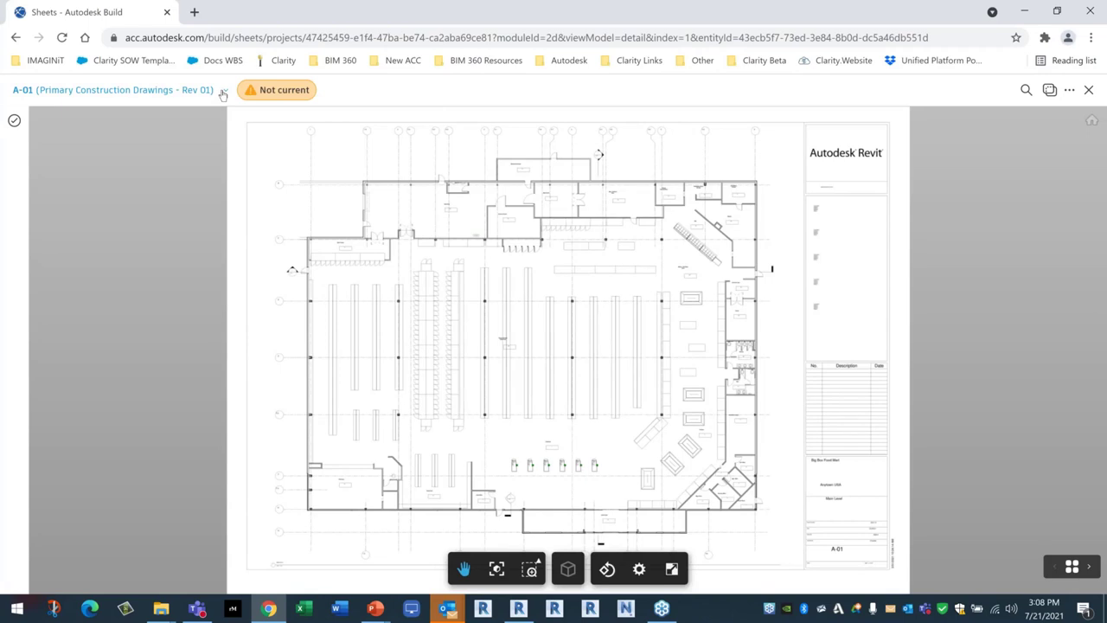
pyautogui.click(169, 102)
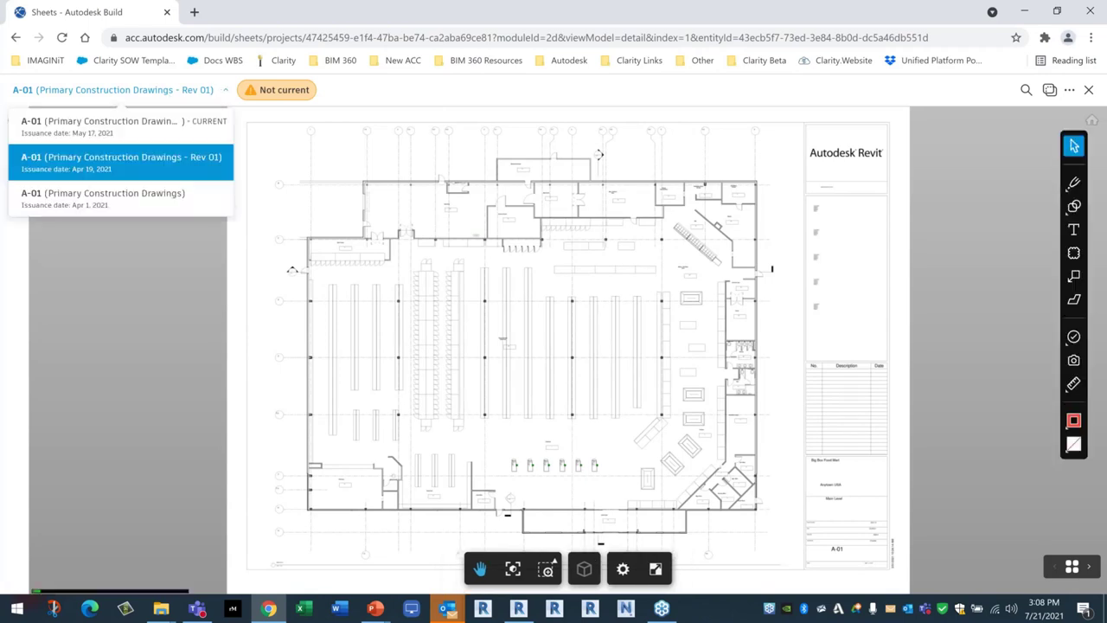
pyautogui.click(164, 198)
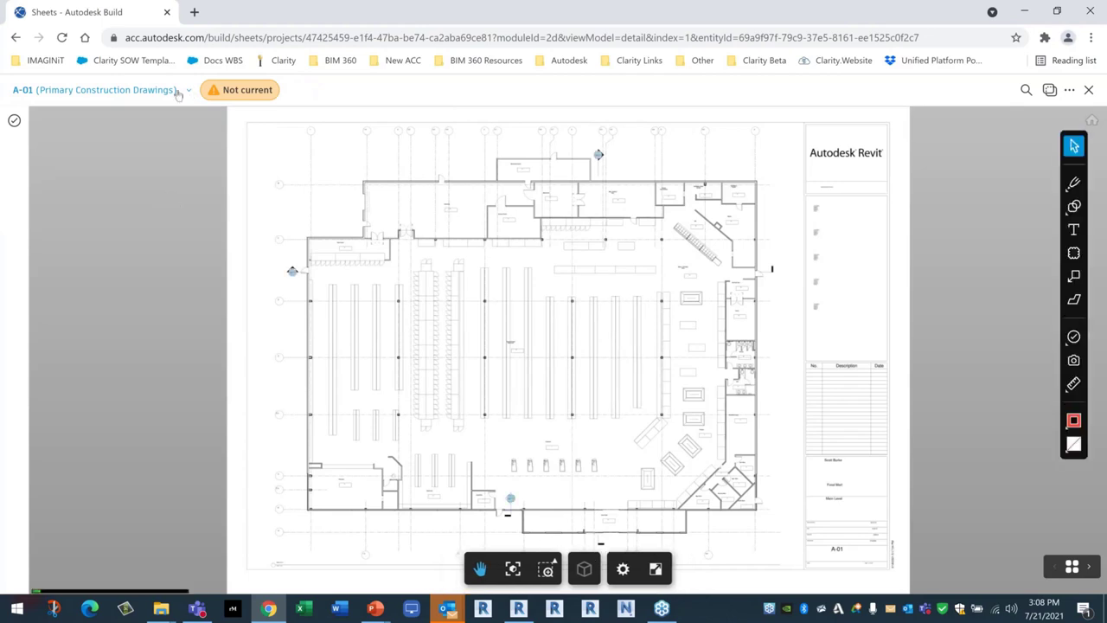
pyautogui.click(147, 91)
pyautogui.click(156, 126)
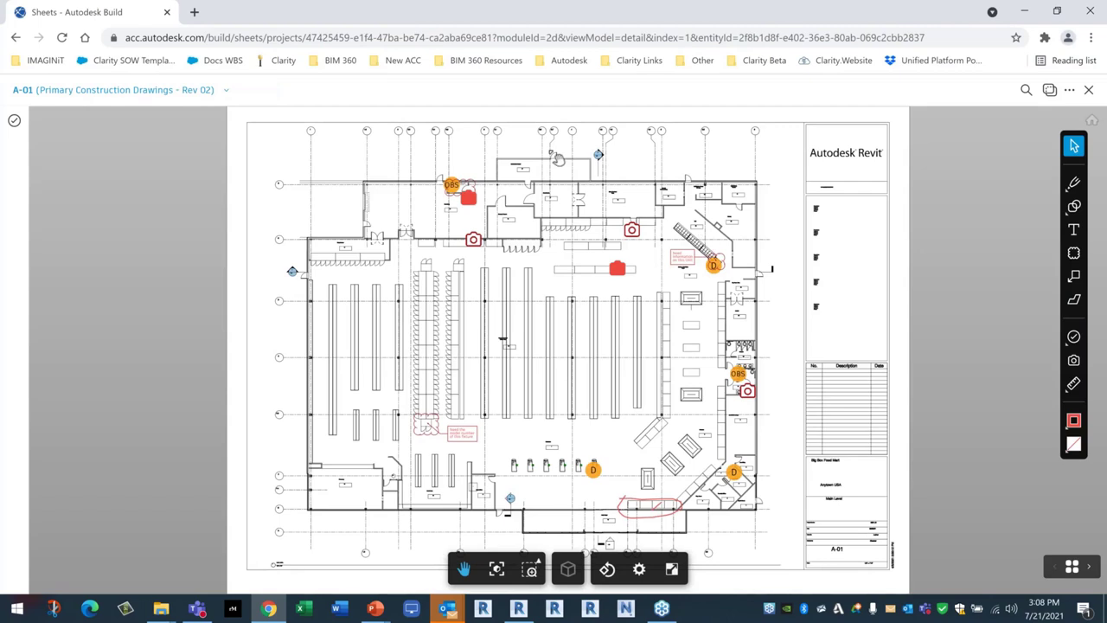
# Start a comparison of sheet A-01 and browse the version sets available for Sheet A and Sheet B.
pyautogui.click(1049, 90)
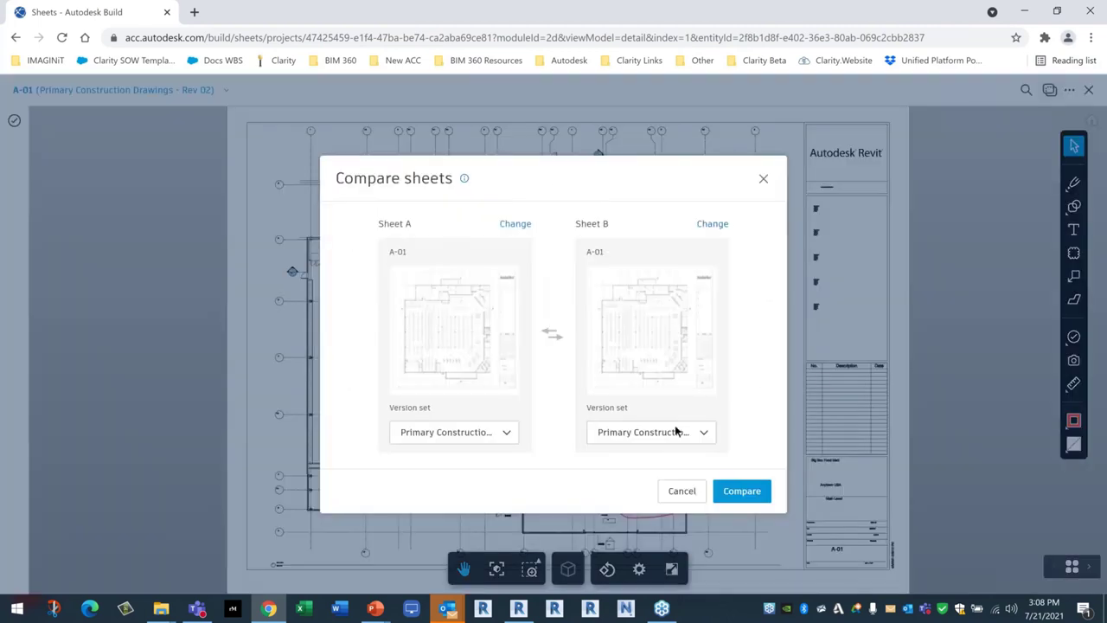
pyautogui.click(506, 434)
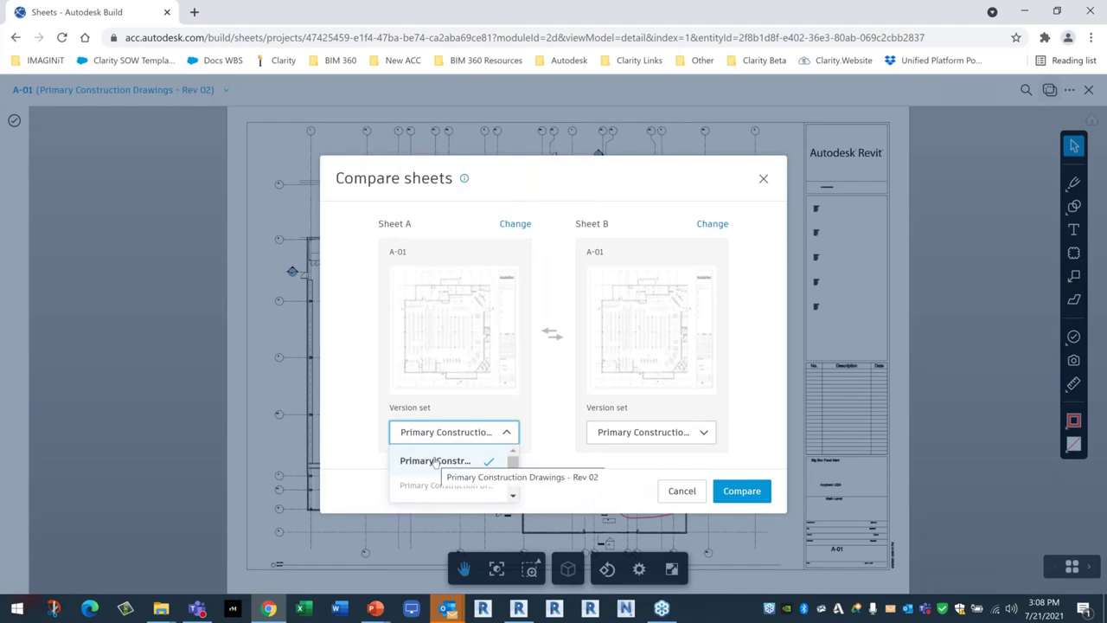
pyautogui.click(703, 432)
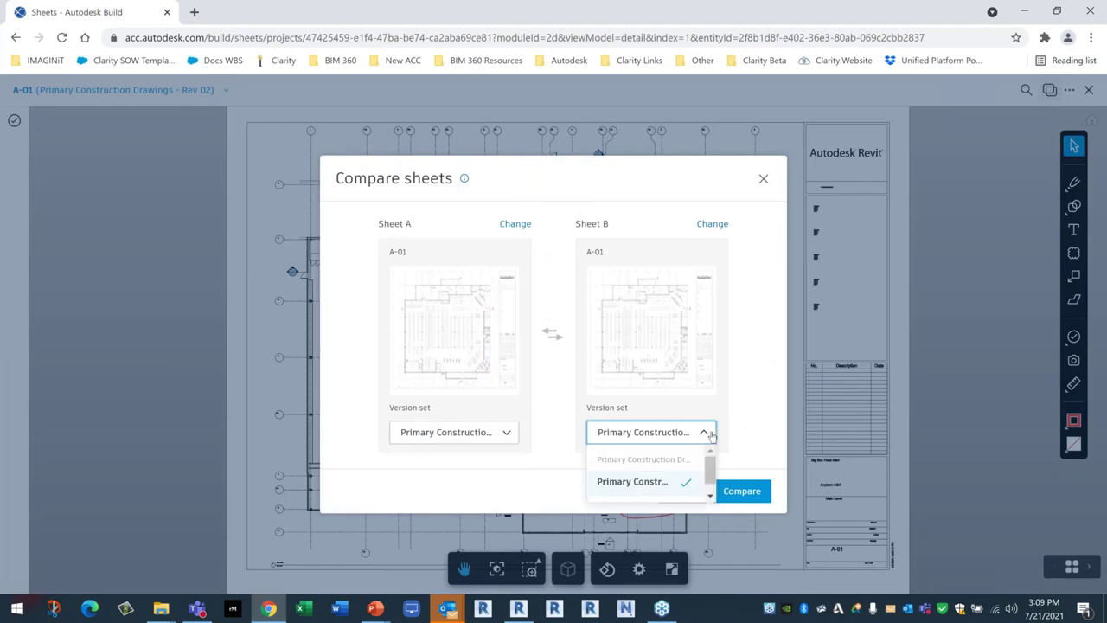
pyautogui.moveTo(717, 467); pyautogui.dragTo(715, 488)
pyautogui.scroll(-1, 713, 485)
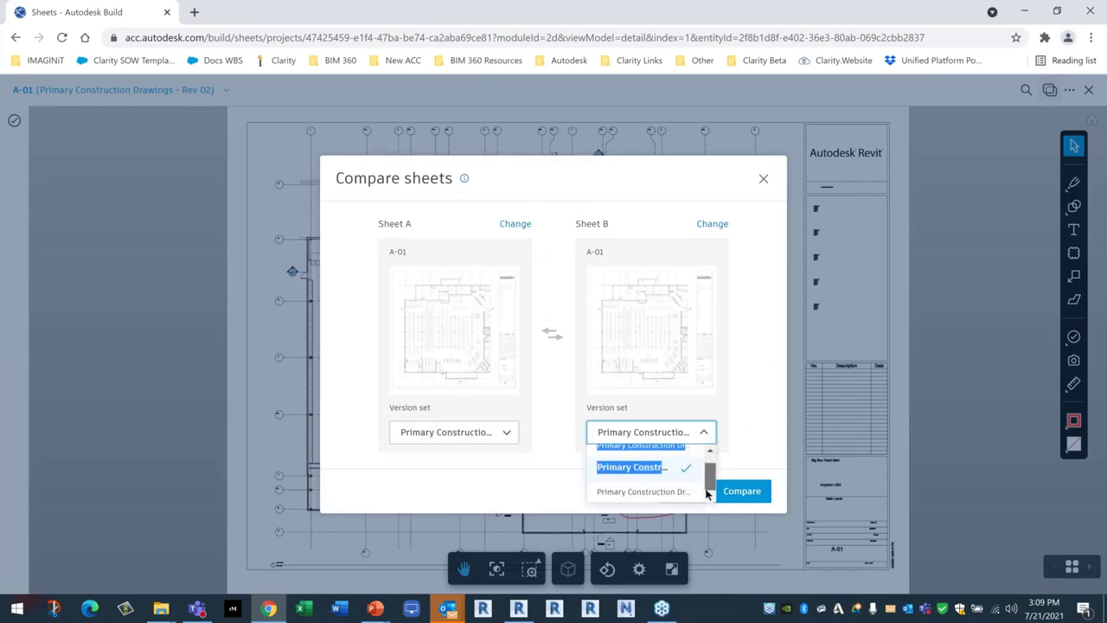
# Compare sheet A-01 Rev 02 with its Primary Construction Drawings version and examine the changes around Receiving and Grocery Freezer.
pyautogui.click(672, 499)
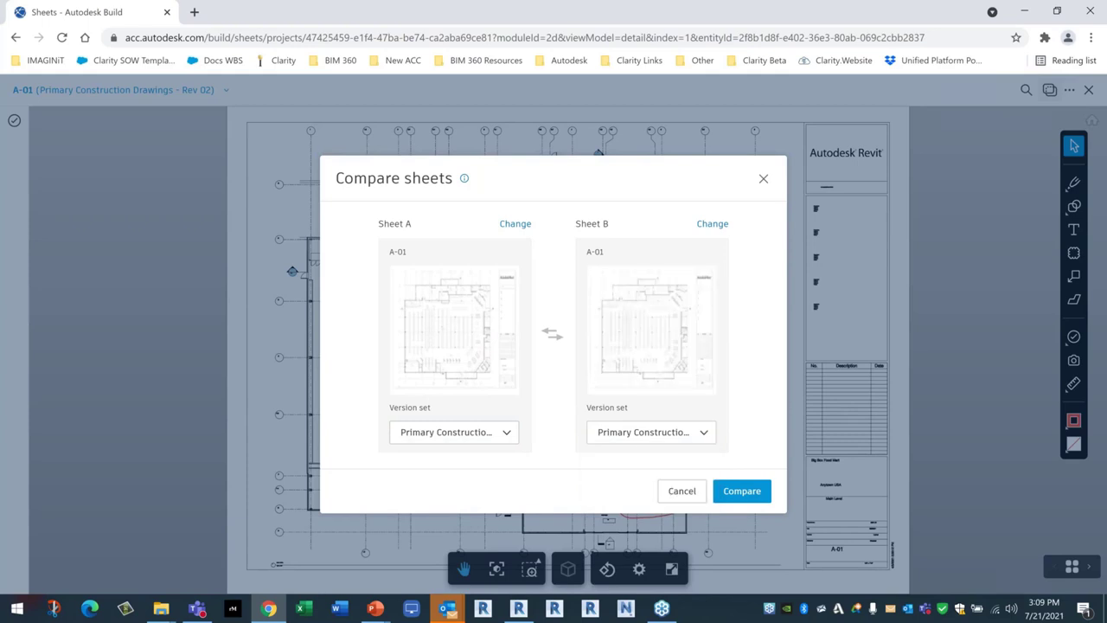
pyautogui.click(742, 492)
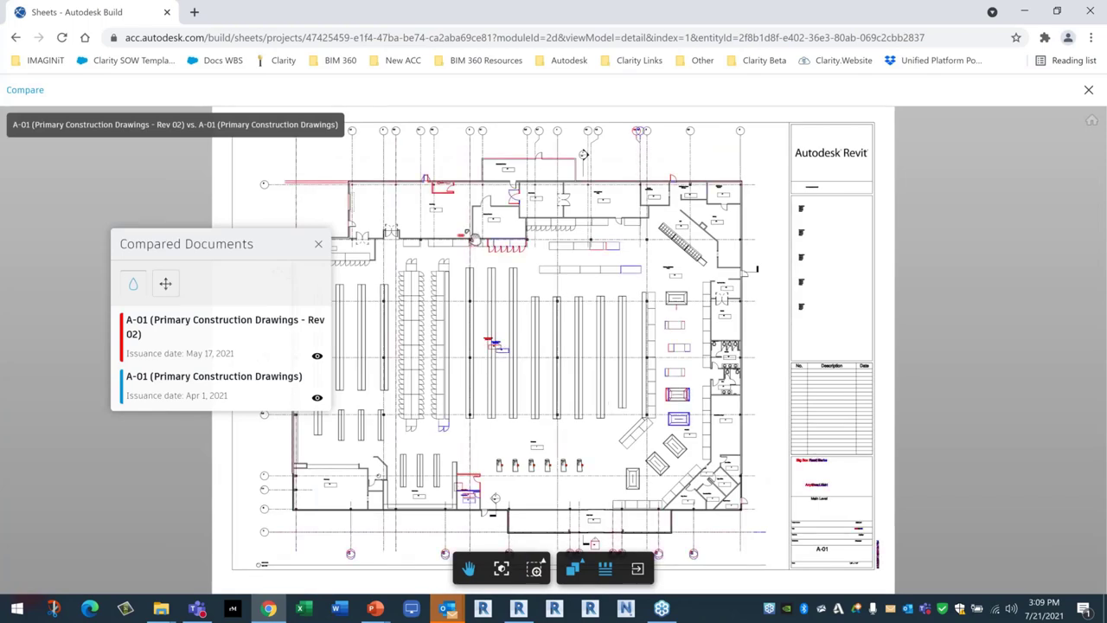
pyautogui.scroll(3, 467, 238)
pyautogui.scroll(5, 466, 239)
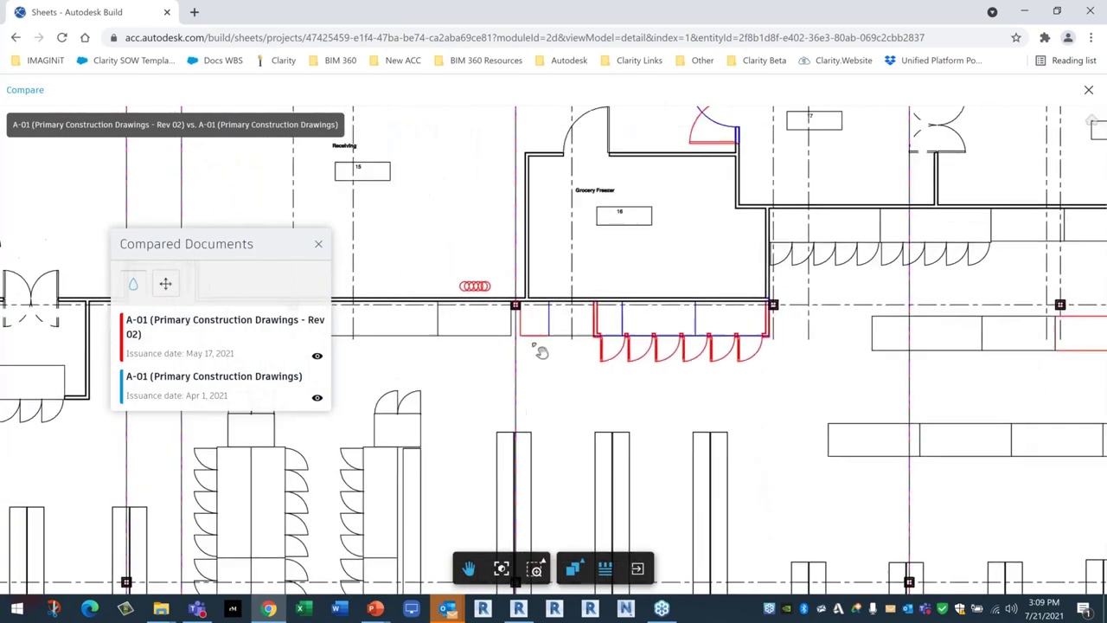
pyautogui.scroll(2, 560, 463)
pyautogui.scroll(-3, 655, 408)
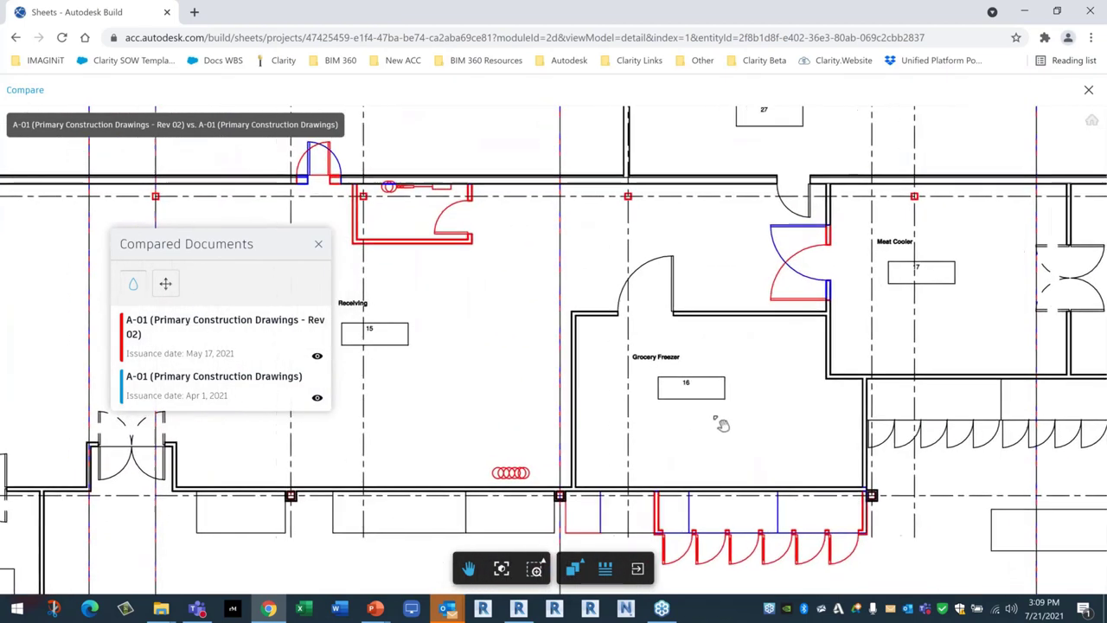
pyautogui.scroll(-1, 908, 288)
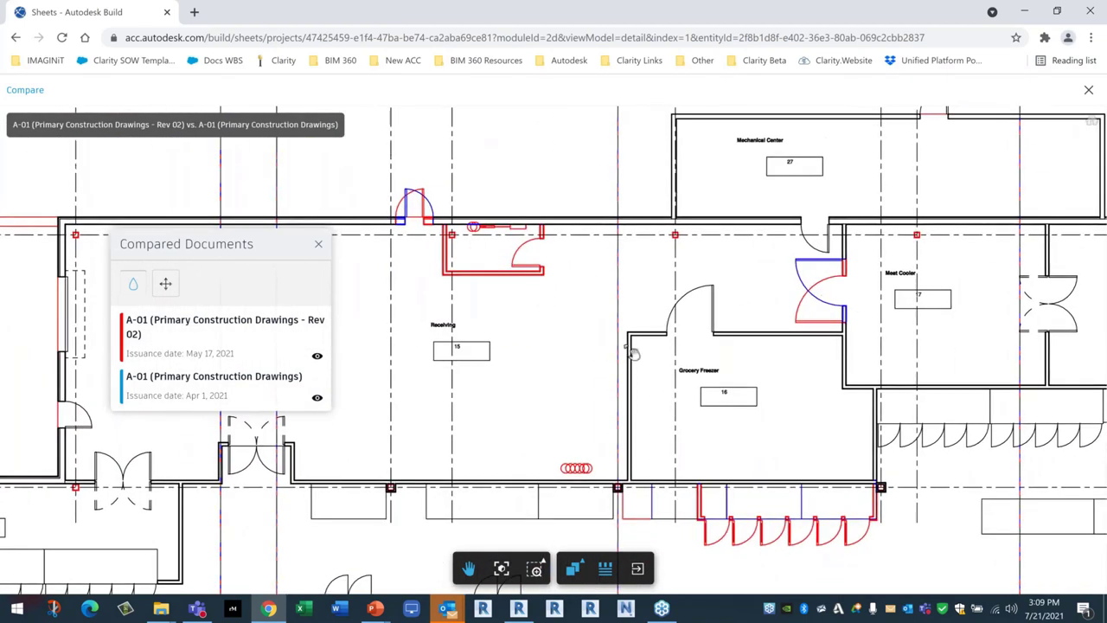
pyautogui.scroll(-1, 633, 325)
pyautogui.moveTo(631, 313); pyautogui.dragTo(629, 286)
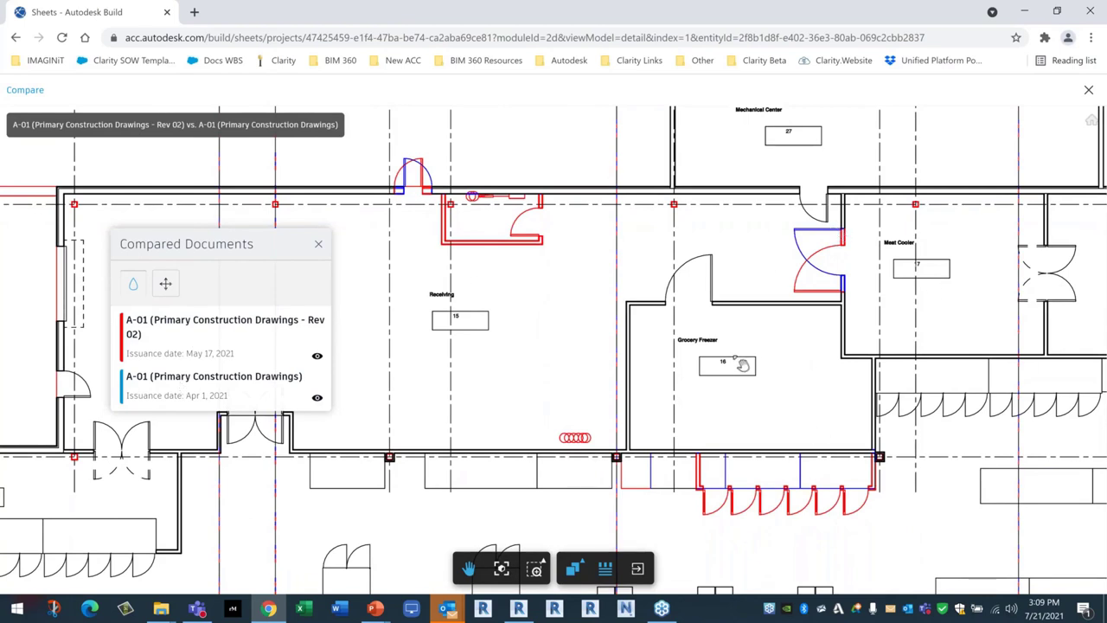
# Switch the comparison to the split view, move the divider across the Grocery Freezer area, and close the comparison.
pyautogui.click(583, 566)
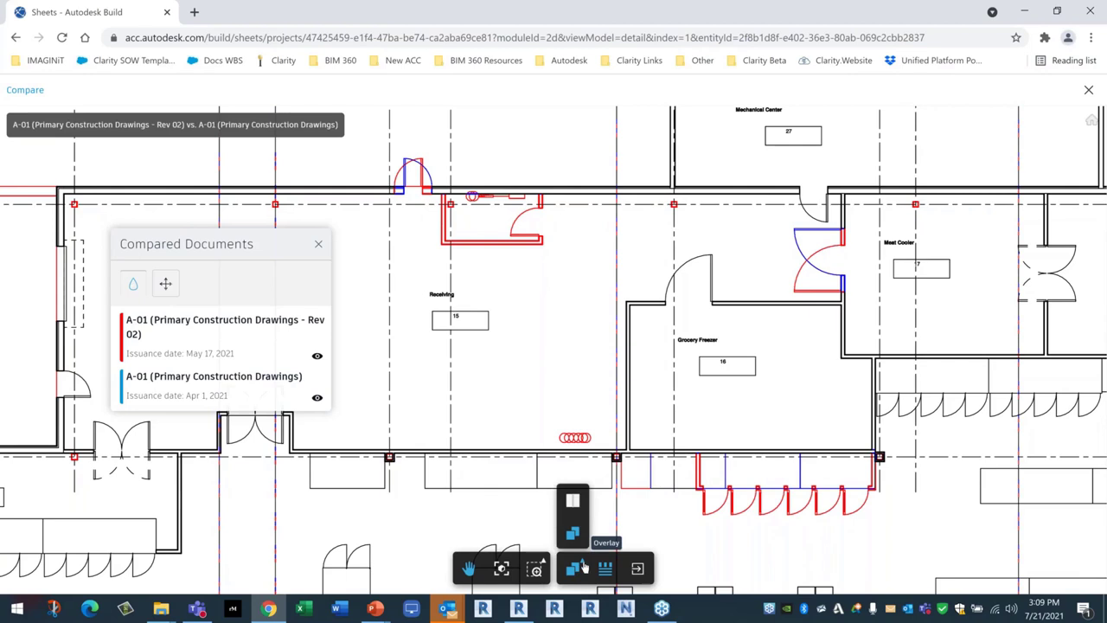
pyautogui.click(572, 502)
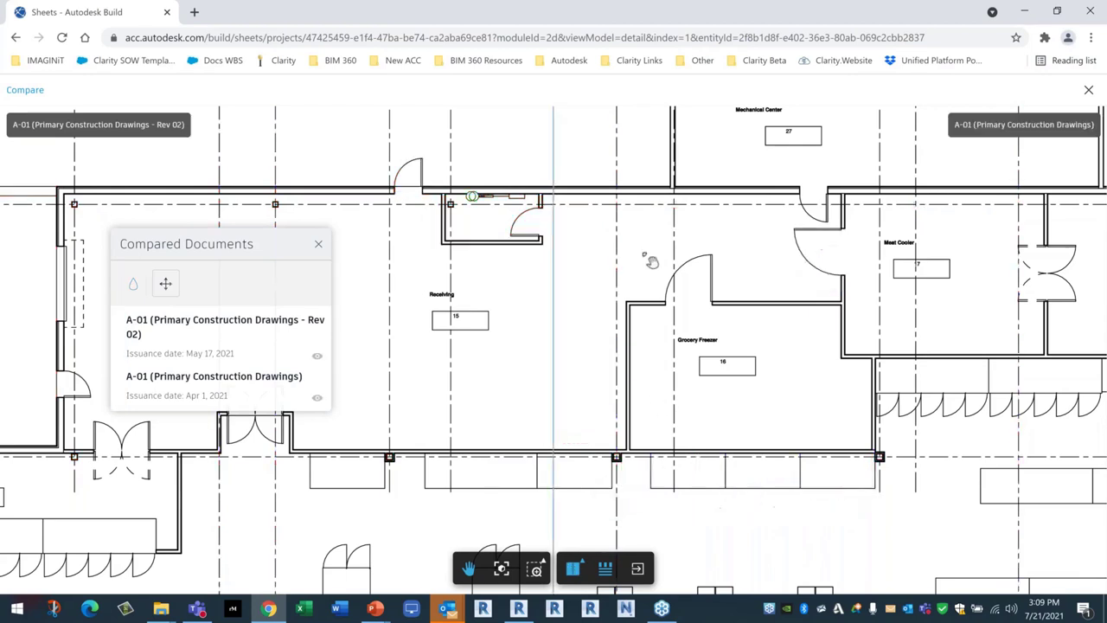
pyautogui.moveTo(553, 308); pyautogui.dragTo(857, 274)
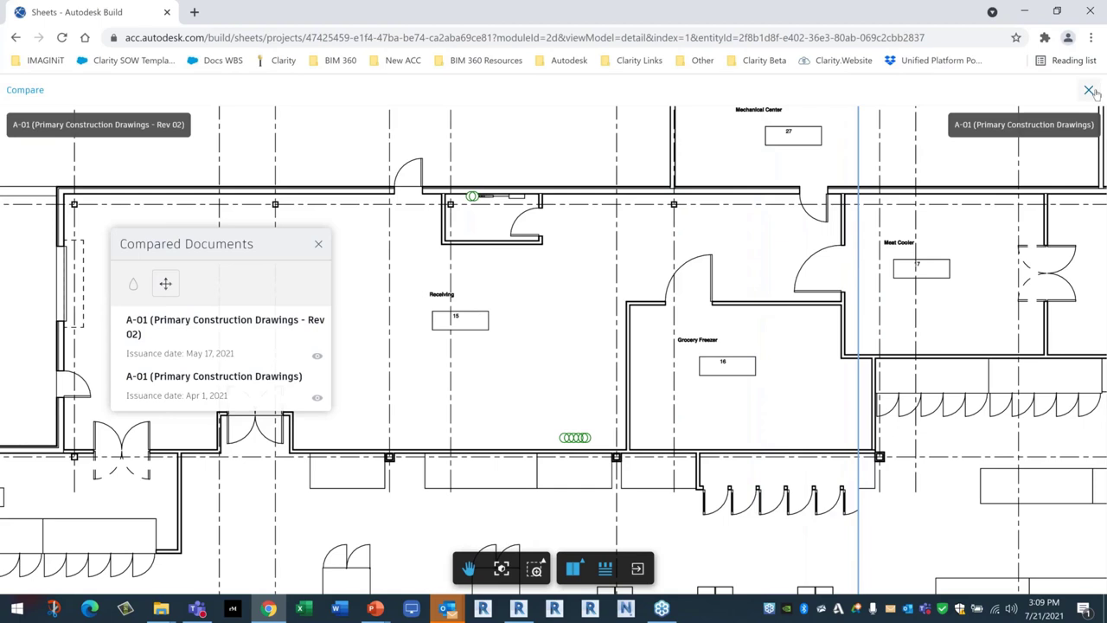
pyautogui.press('Escape')
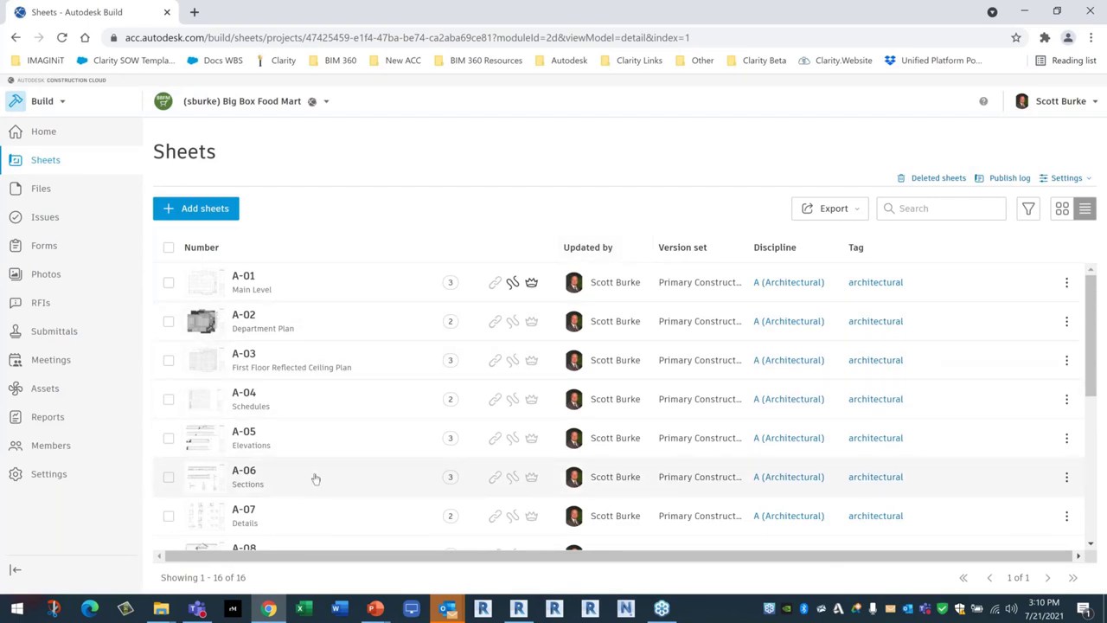
# Look through the project's sheet list, from the architectural sheets to the mechanical and structural ones.
pyautogui.scroll(-1, 311, 504)
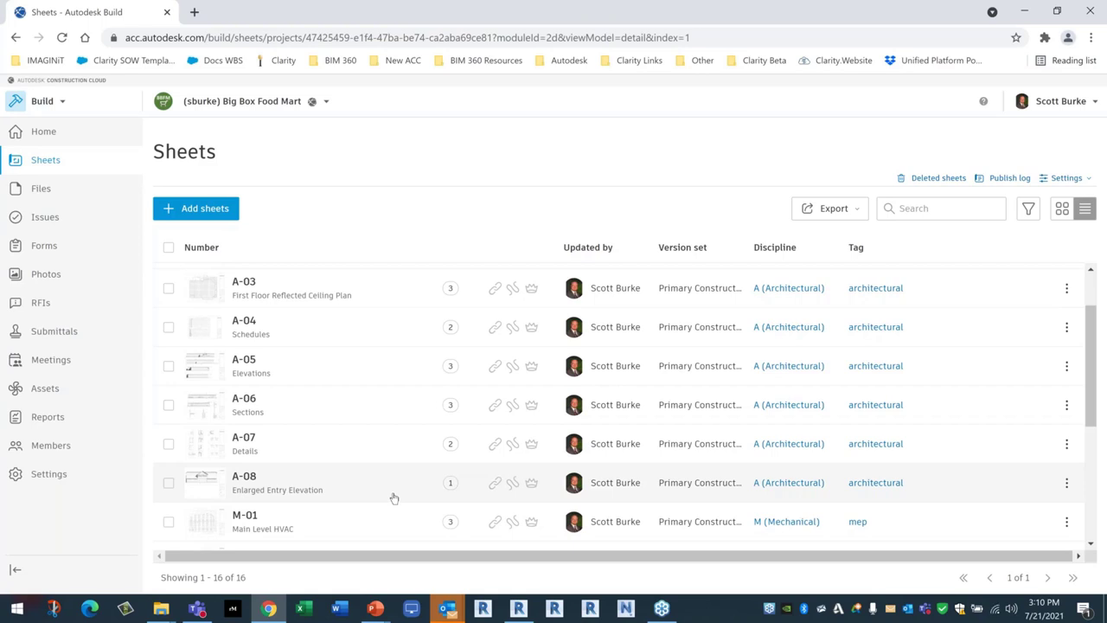
pyautogui.scroll(-2, 394, 497)
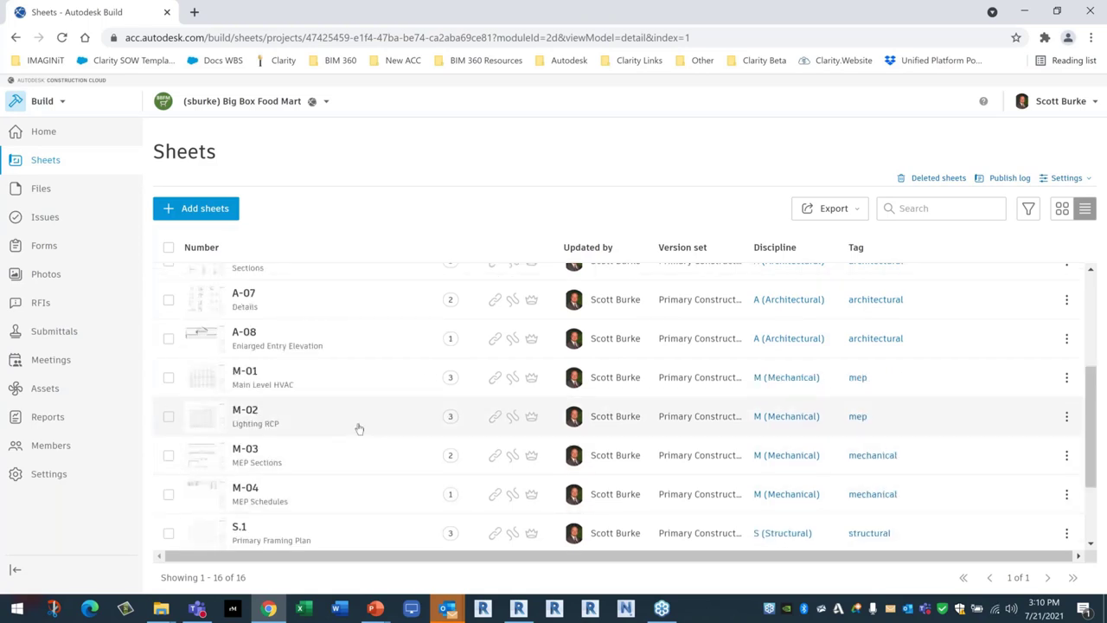
pyautogui.scroll(-3, 358, 430)
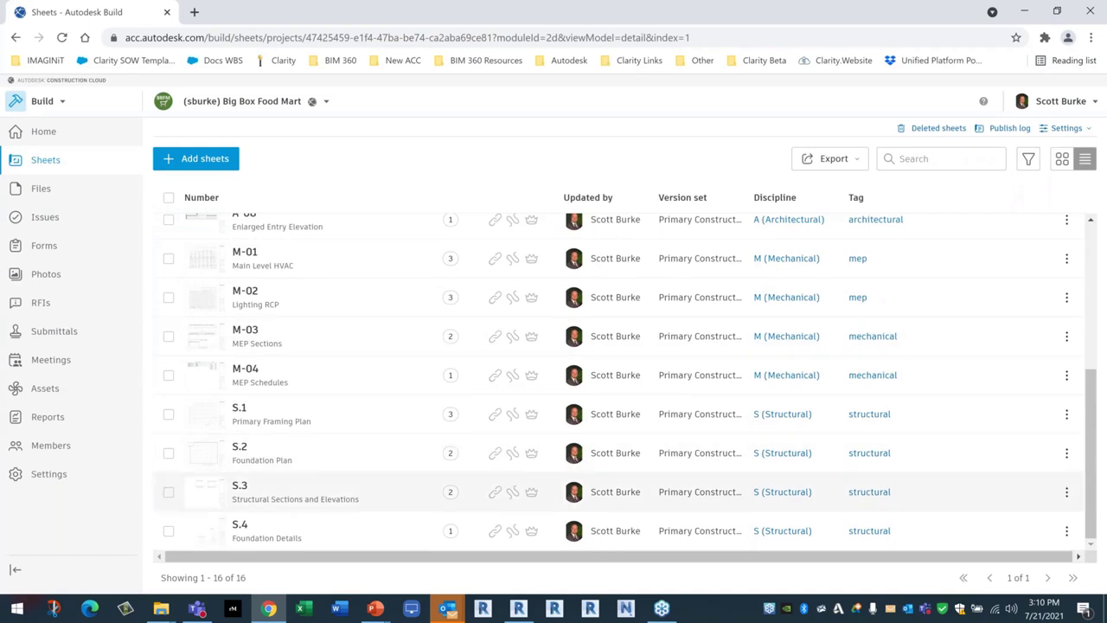
pyautogui.scroll(5, 530, 441)
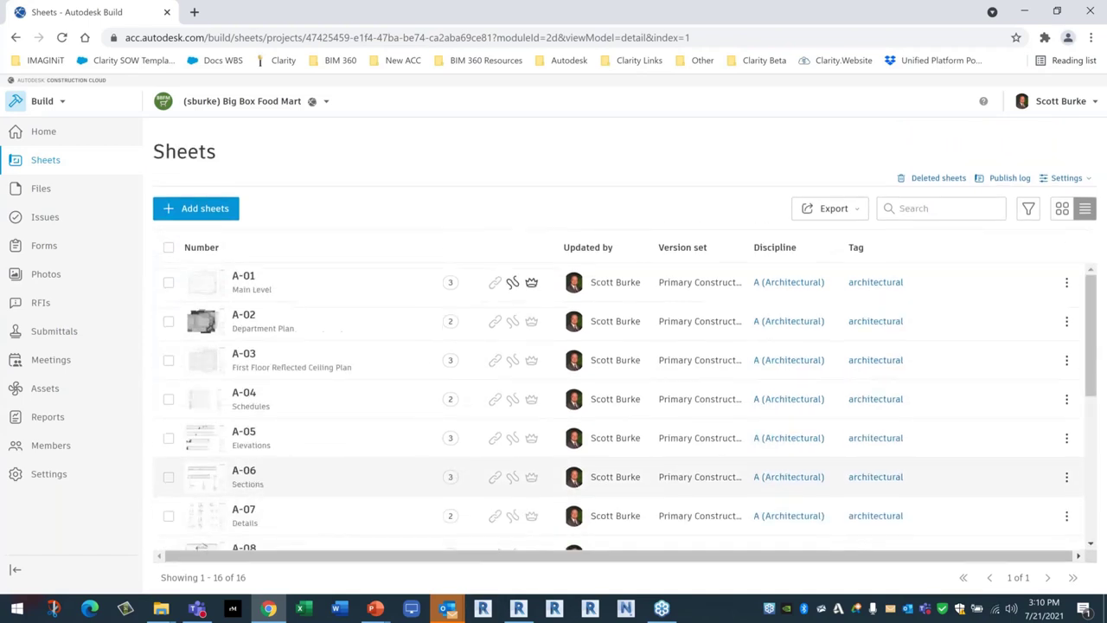
pyautogui.scroll(-5, 529, 441)
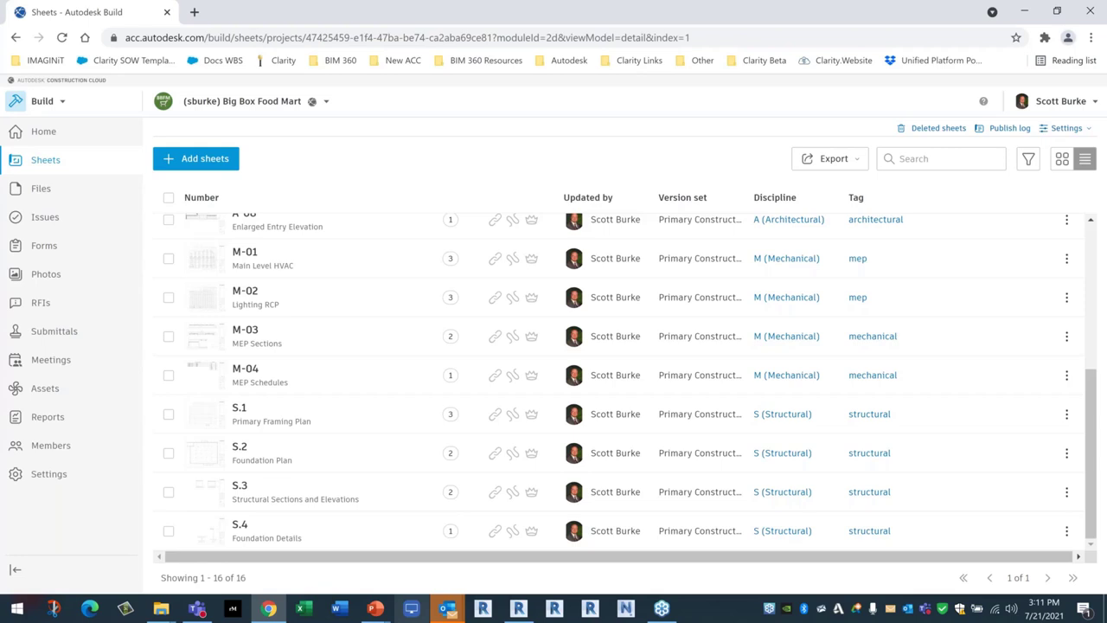
pyautogui.moveTo(375, 608)
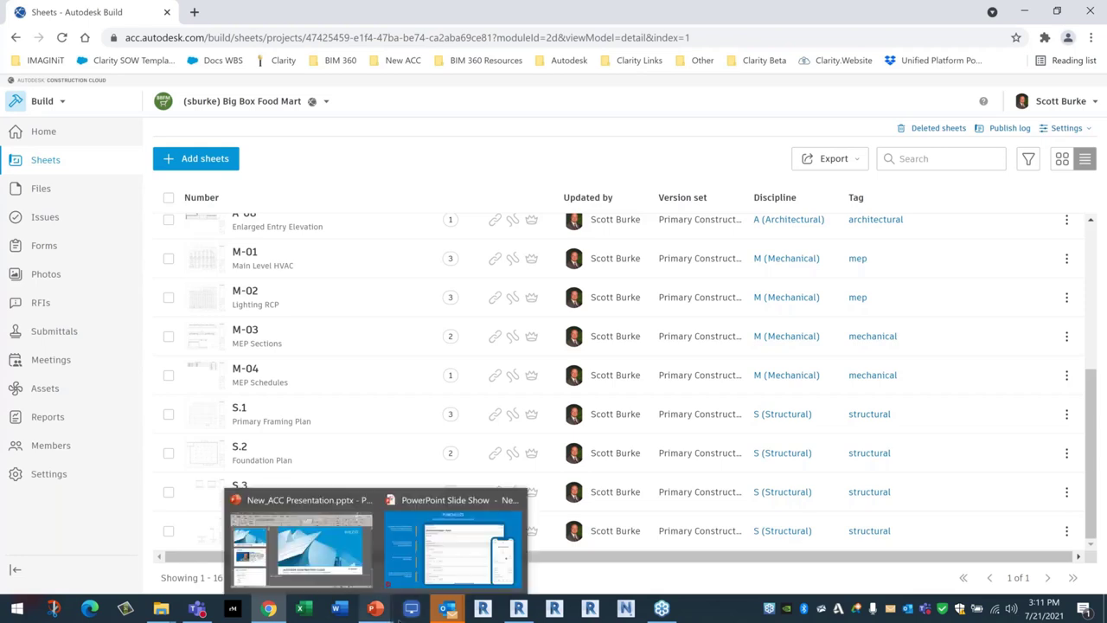
pyautogui.moveTo(421, 500)
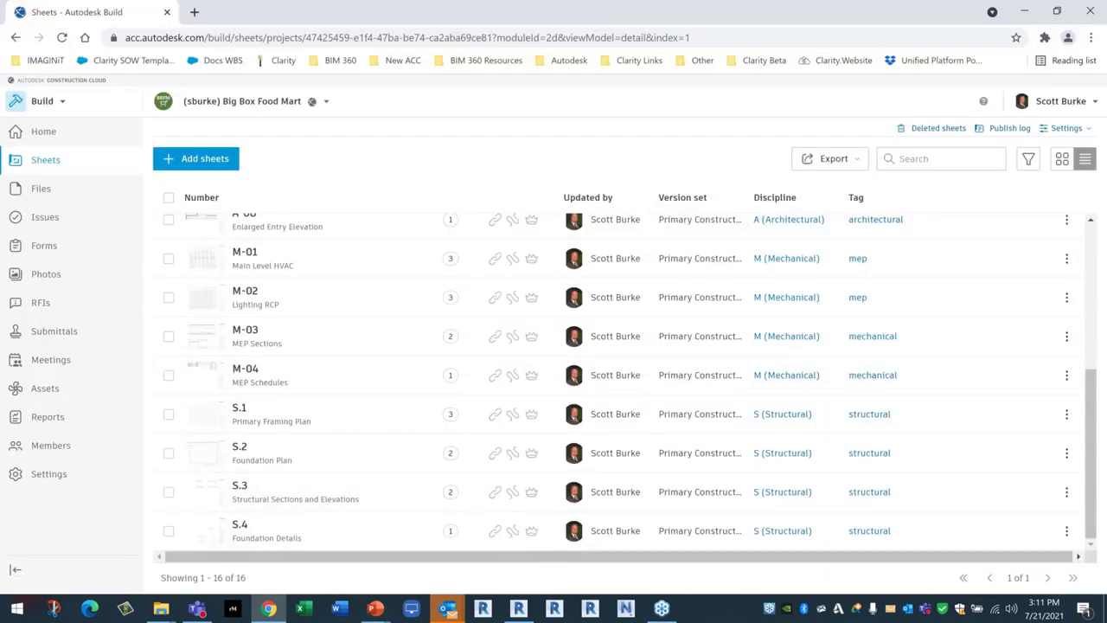
# Browse the For the Field folders in the project files and look through the Project Specifications documents.
pyautogui.click(39, 190)
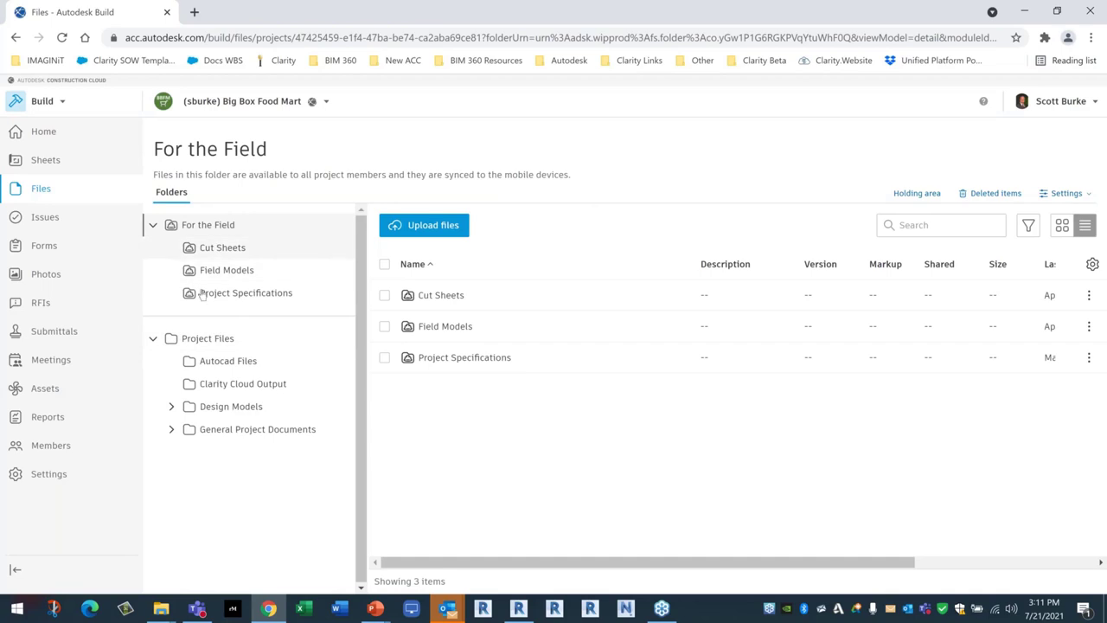
pyautogui.click(219, 248)
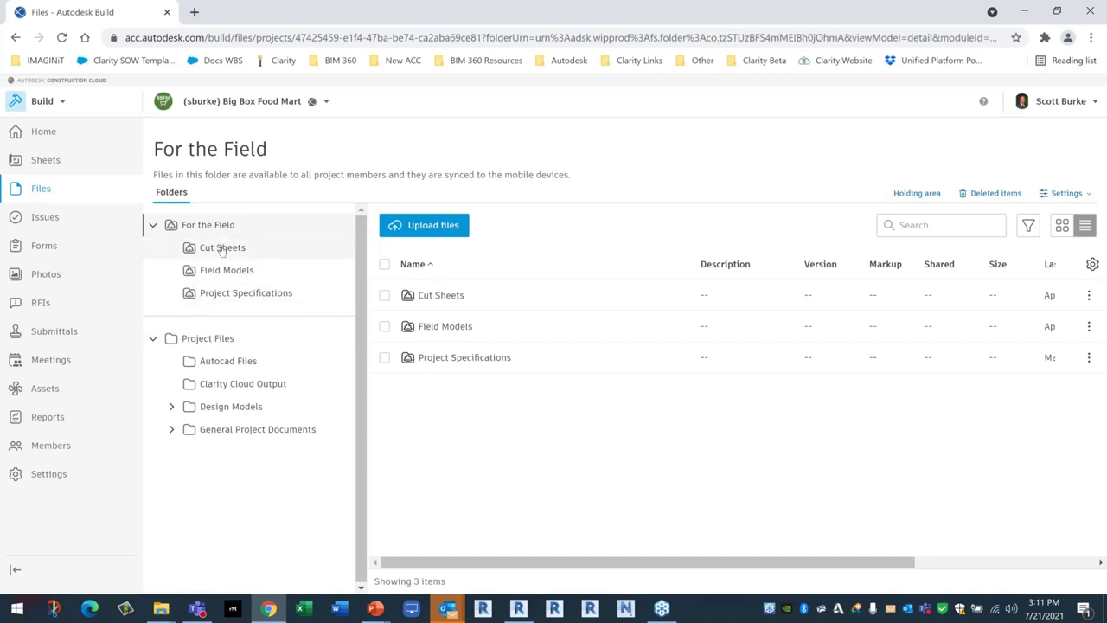
pyautogui.click(220, 270)
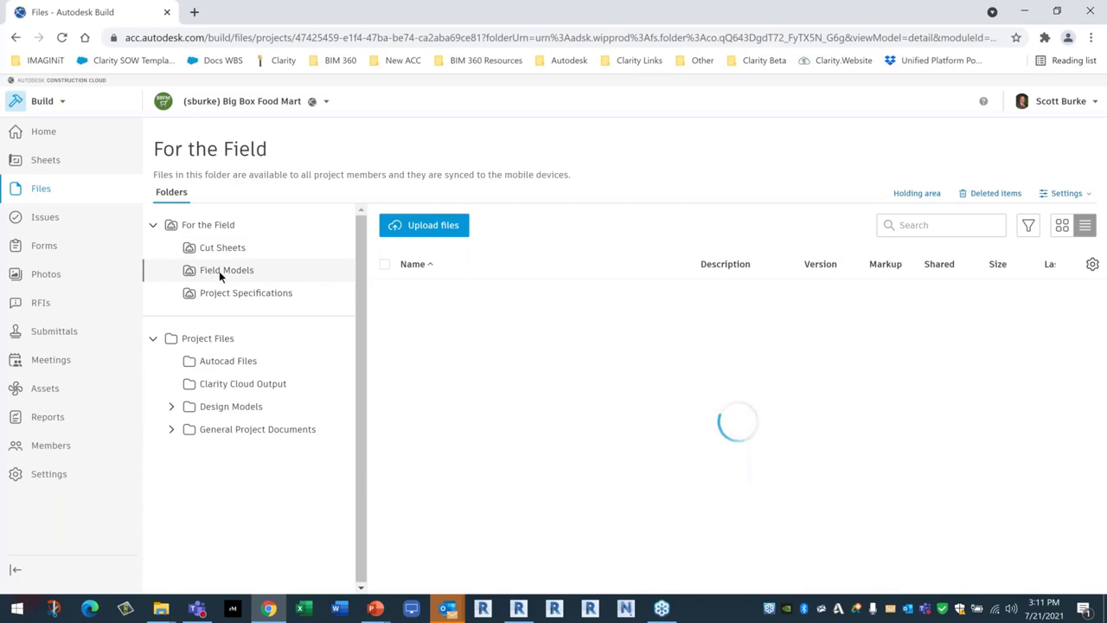
pyautogui.click(245, 294)
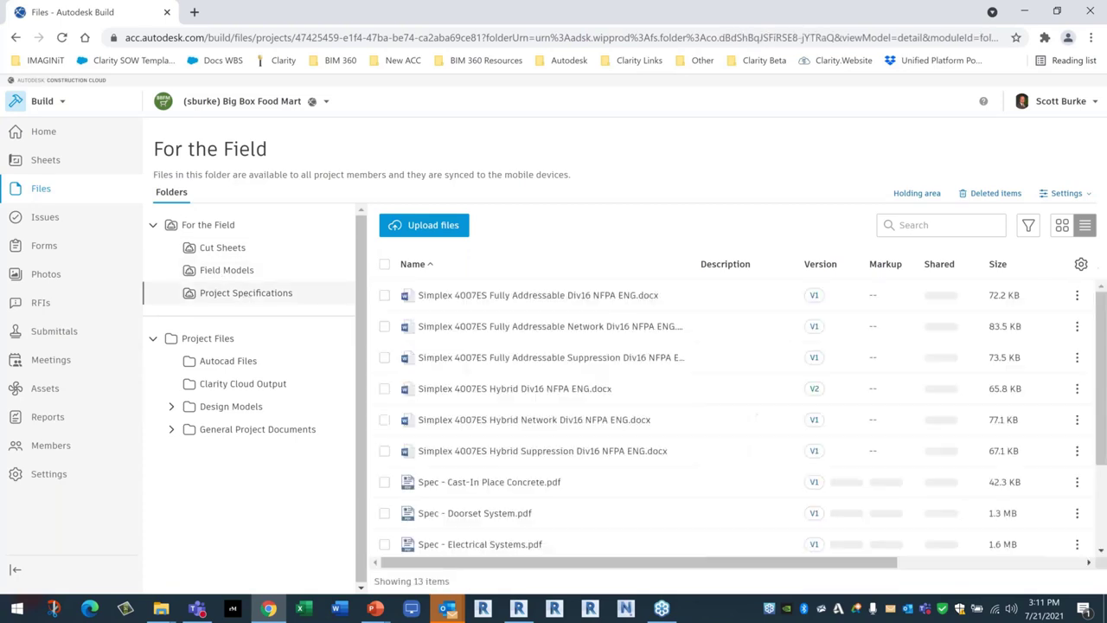
pyautogui.scroll(-2, 500, 497)
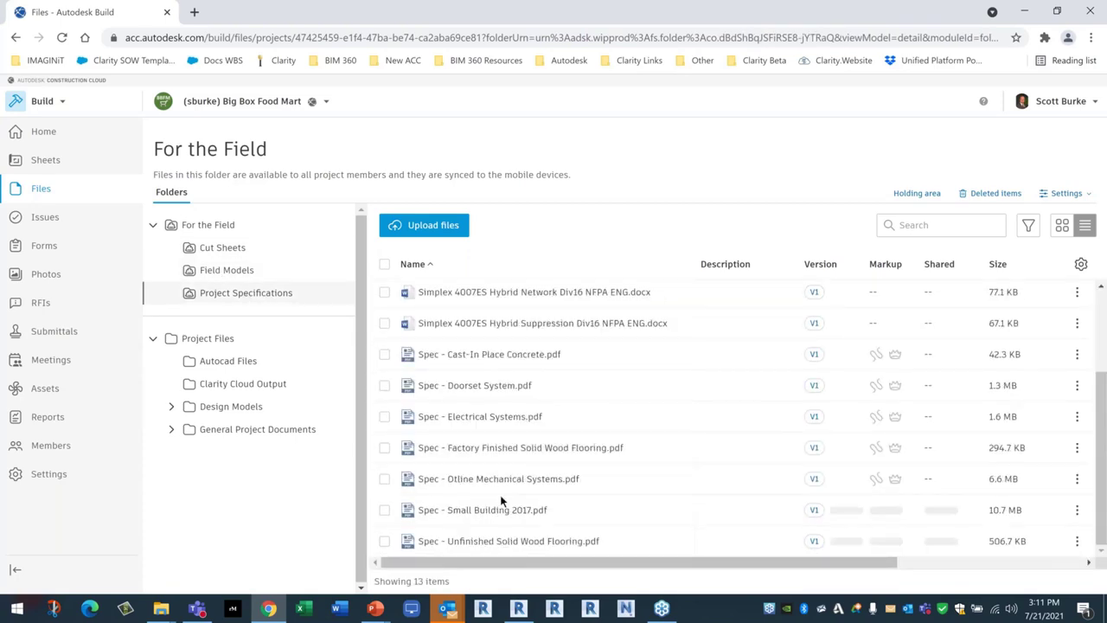
pyautogui.scroll(2, 500, 497)
pyautogui.scroll(-2, 500, 501)
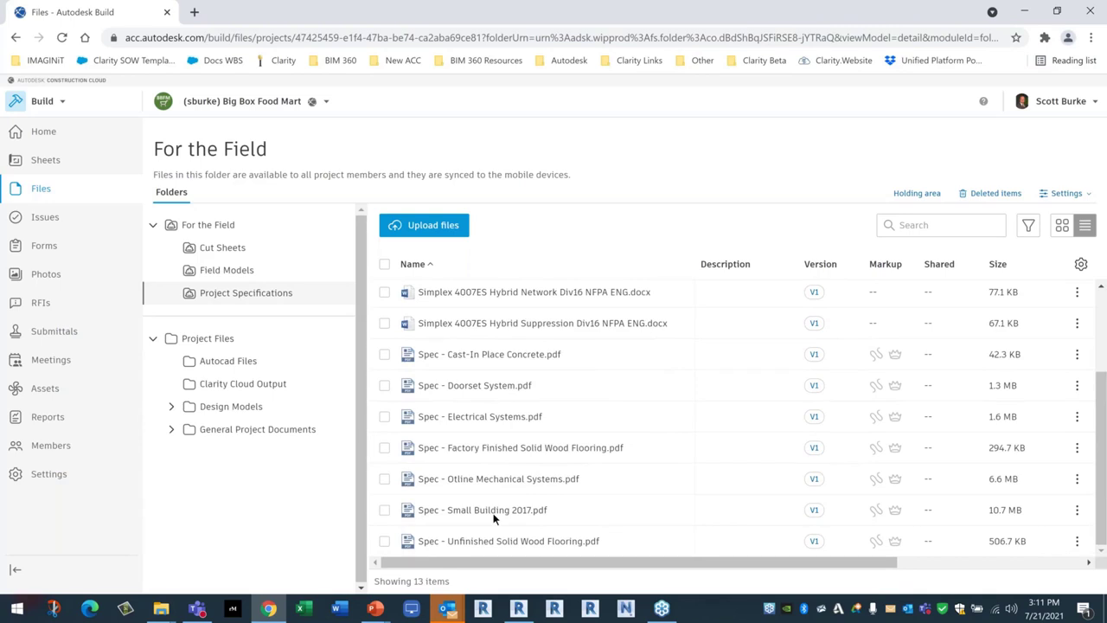
pyautogui.scroll(2, 495, 518)
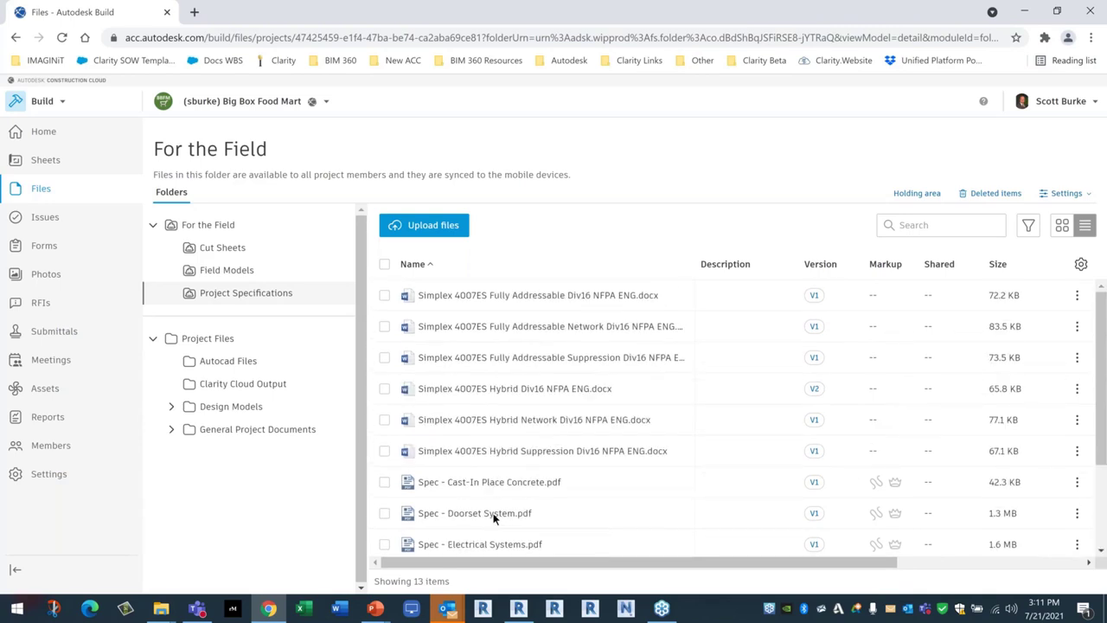
# Open the draft 03 40 00 PRECAST CONCRETE form dated Jun 18, 2021 and review its checklist through the Section 2 signature.
pyautogui.click(39, 247)
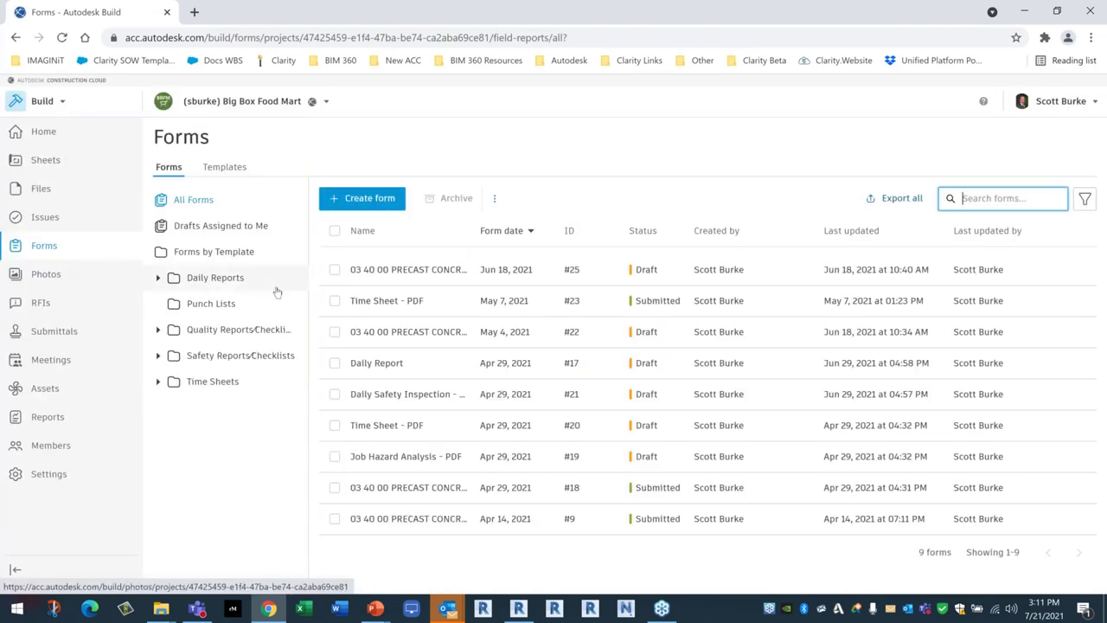
pyautogui.click(397, 273)
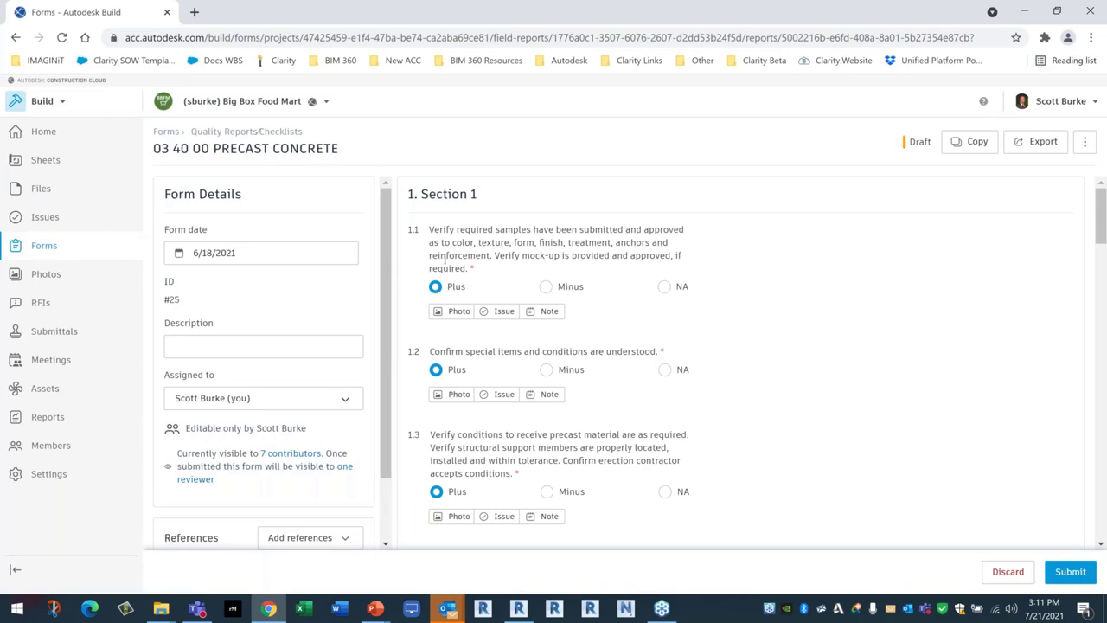
pyautogui.scroll(-5, 558, 385)
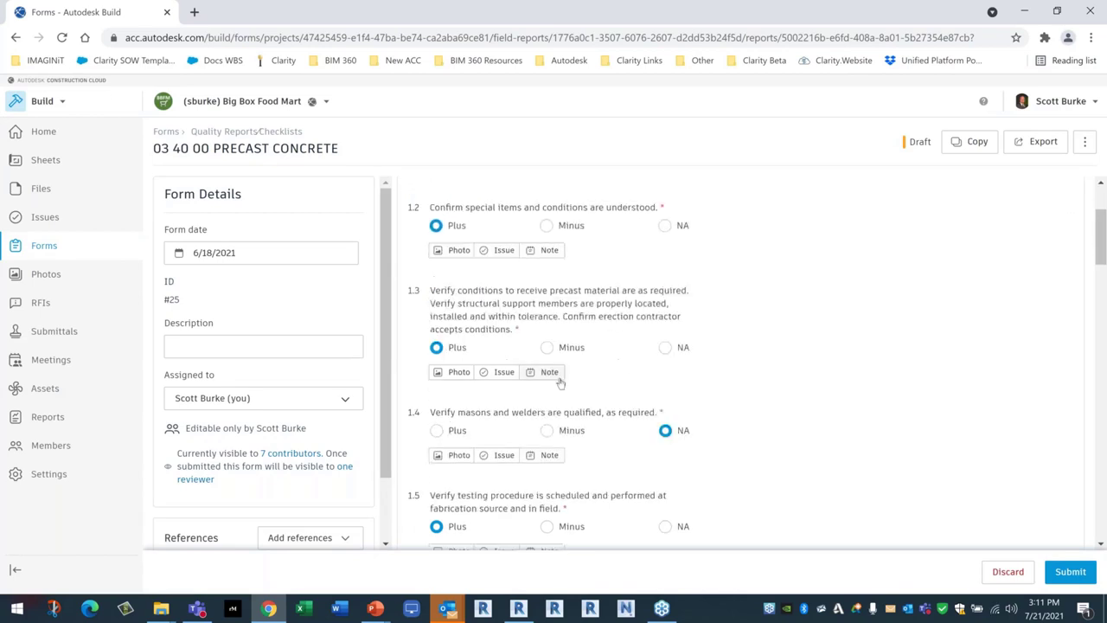
pyautogui.scroll(-4, 562, 398)
pyautogui.scroll(3, 567, 337)
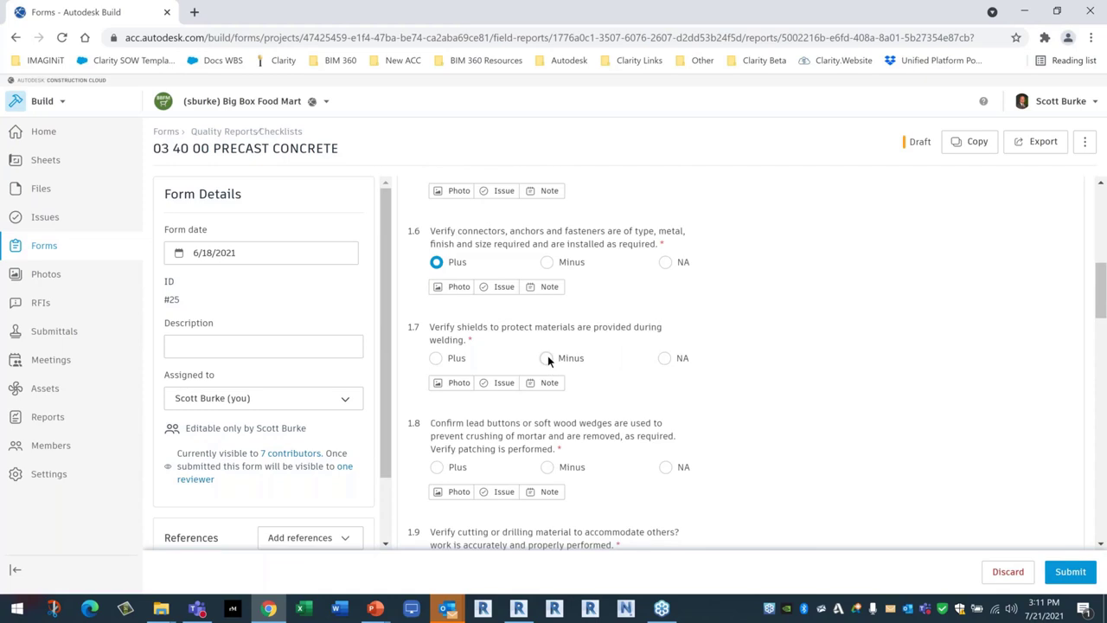
pyautogui.scroll(-2, 554, 354)
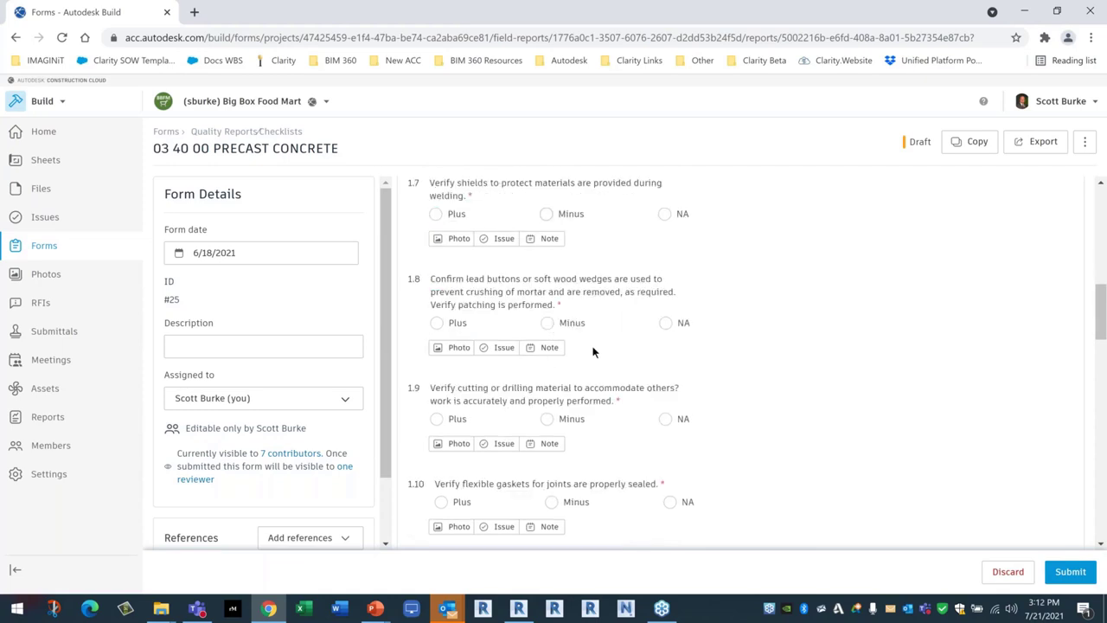
pyautogui.scroll(-10, 594, 351)
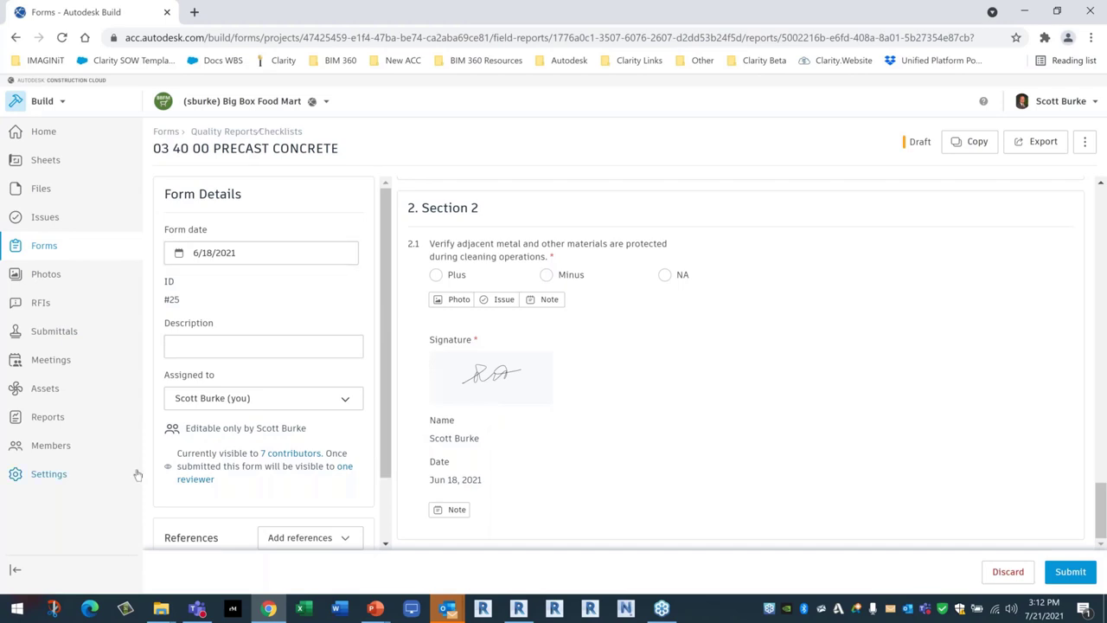
# View the types of objects that can be added as references to the form, and dismiss the choices.
pyautogui.scroll(-1, 264, 458)
pyautogui.click(296, 459)
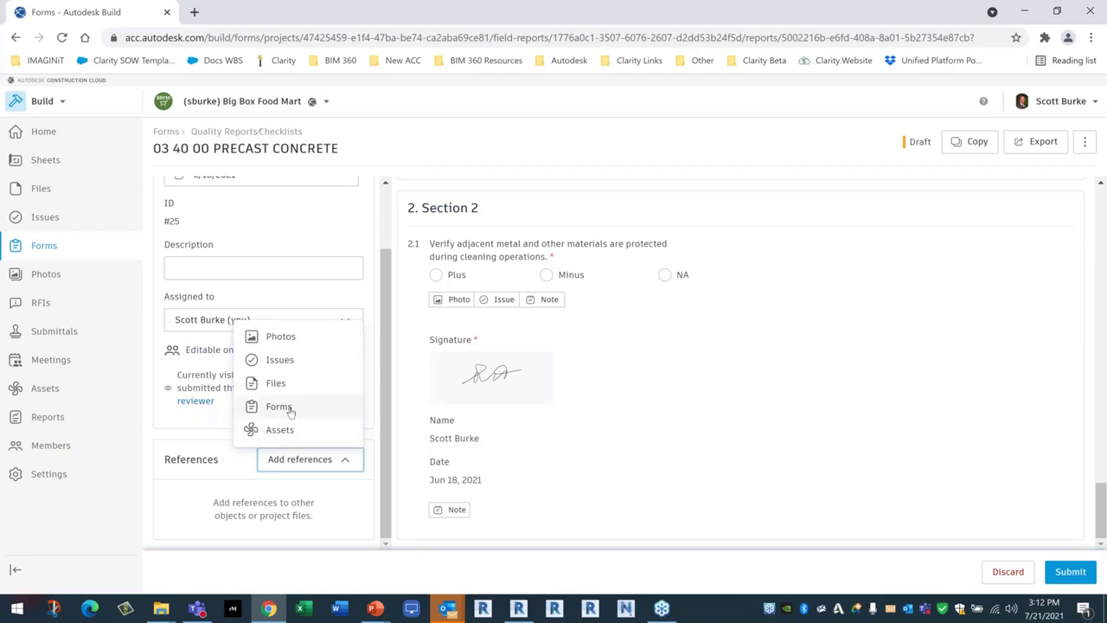
pyautogui.click(406, 394)
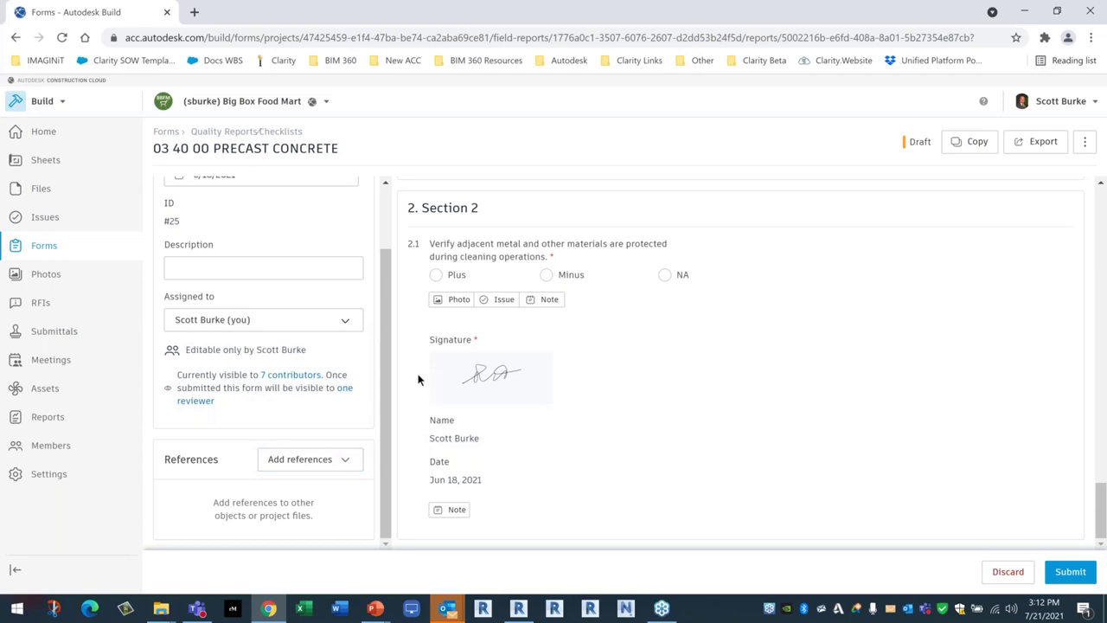
# Review the last Section 1 items of the precast concrete checklist, and return to the list of all project forms.
pyautogui.scroll(3, 417, 380)
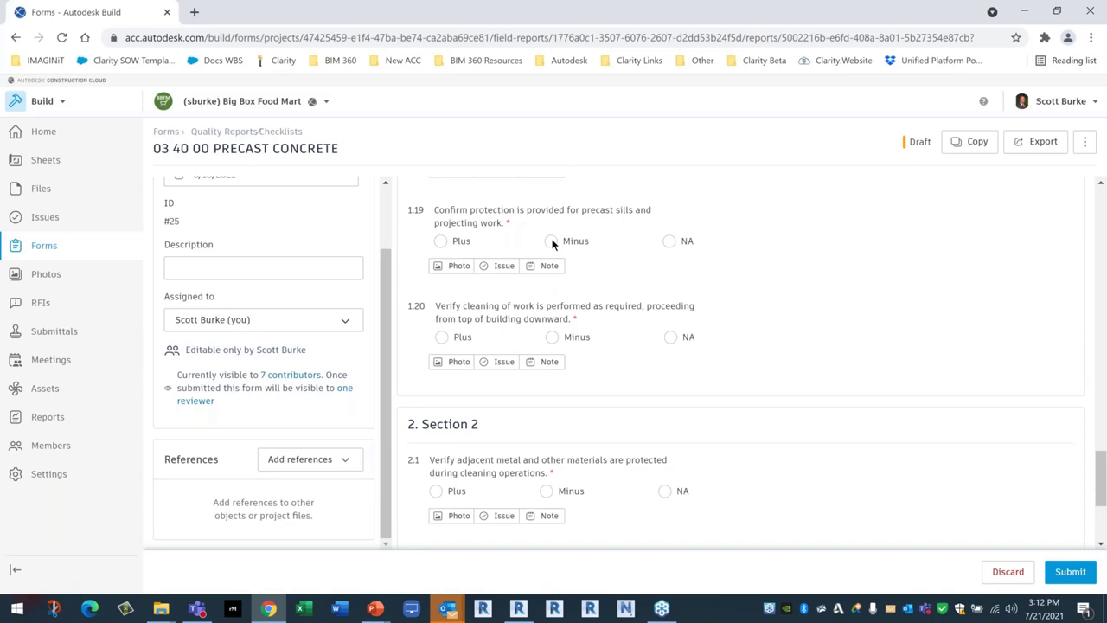
pyautogui.click(504, 266)
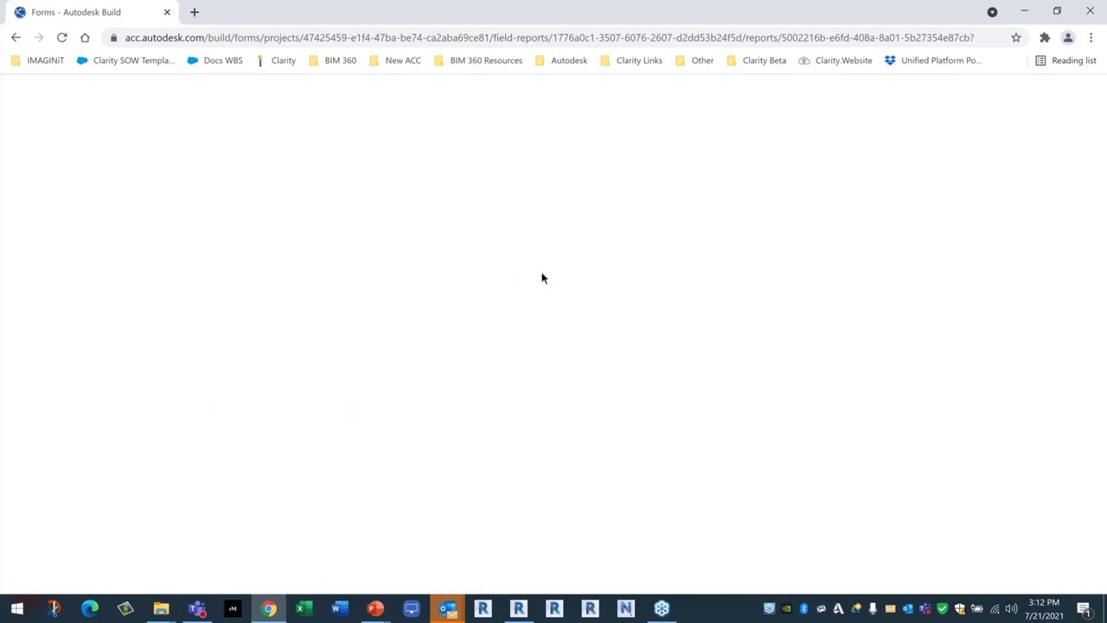
pyautogui.click(15, 39)
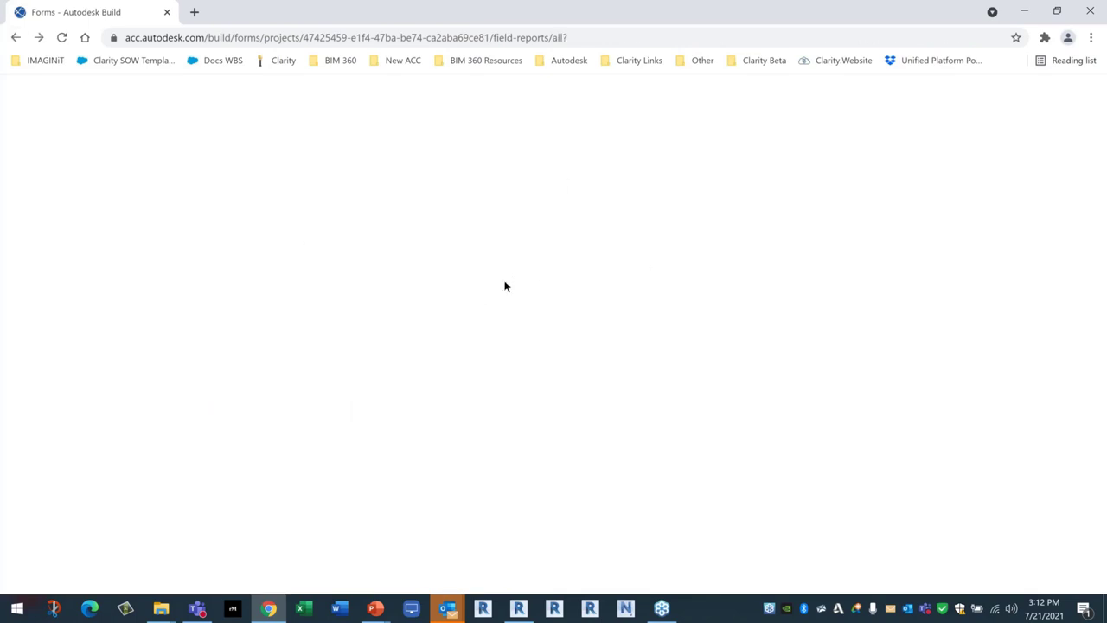
pyautogui.click(15, 38)
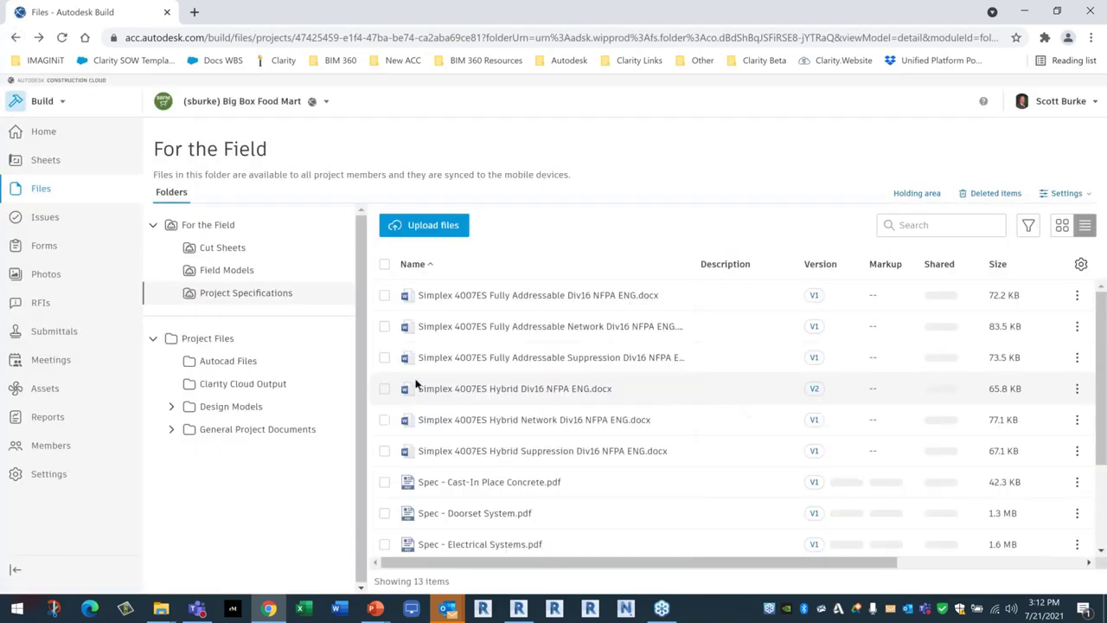
pyautogui.click(39, 247)
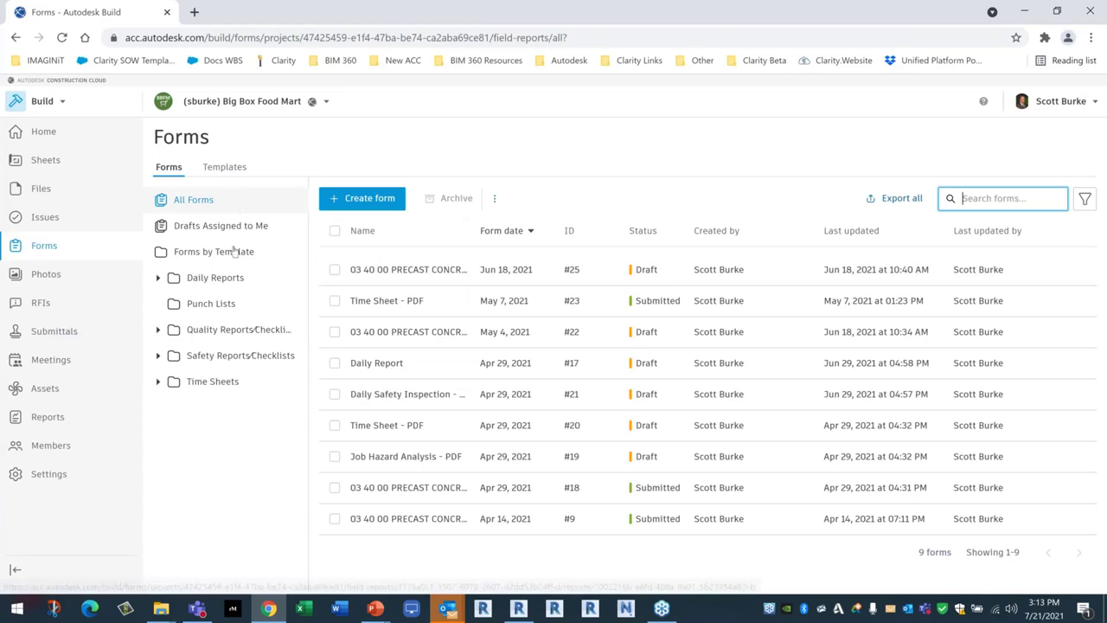
# Open the draft Daily Report form, review its weather, work log, materials, equipment and signature sections, and return to the forms list.
pyautogui.click(364, 363)
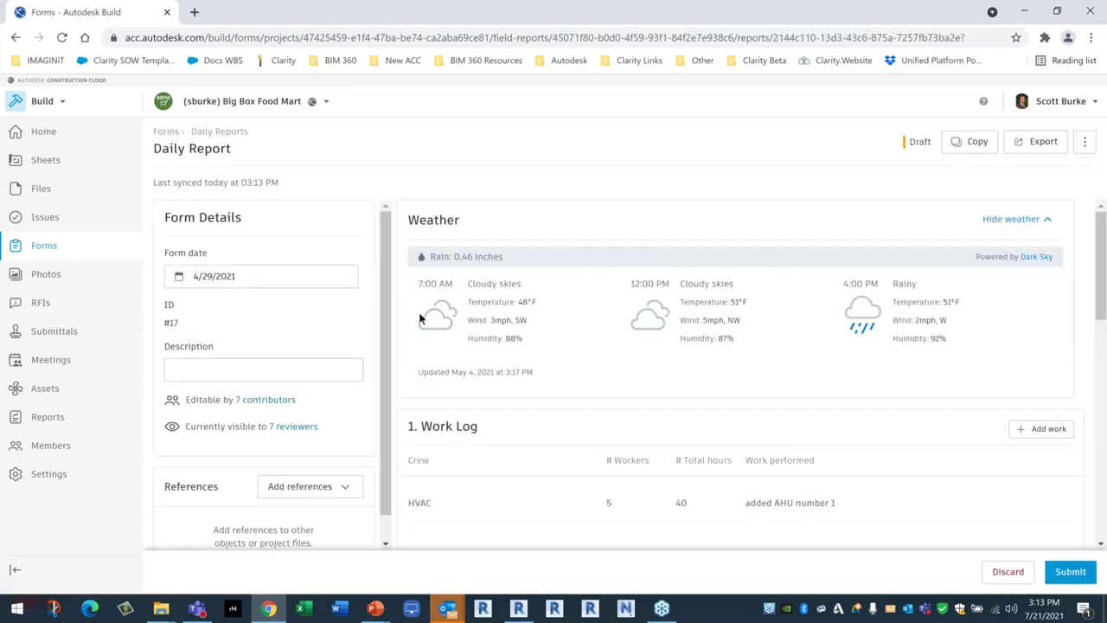
pyautogui.scroll(-2, 753, 398)
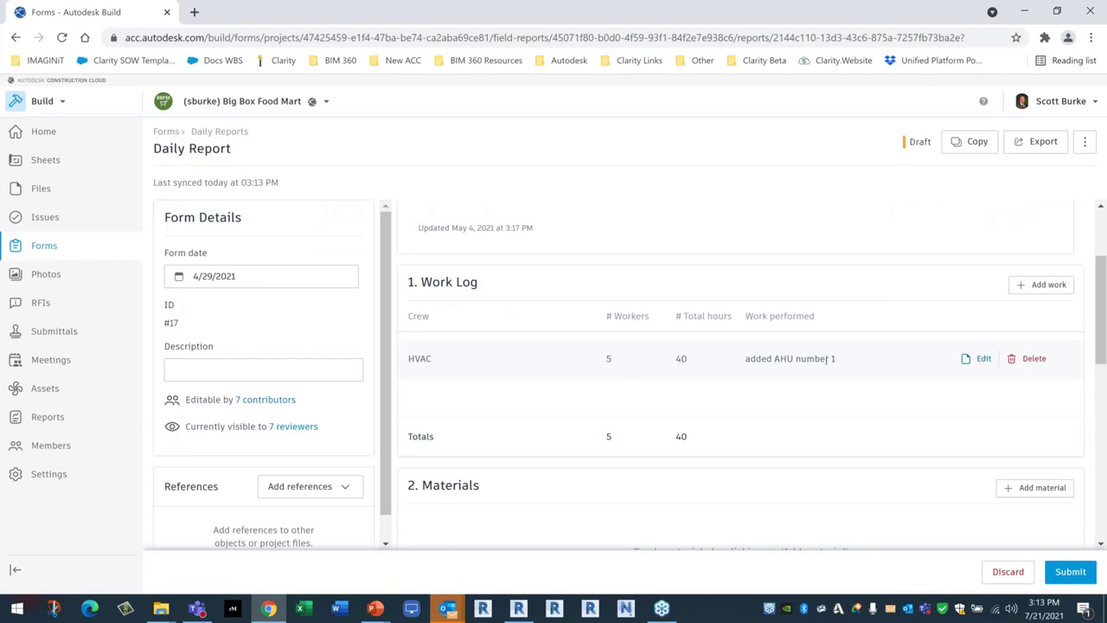
pyautogui.scroll(1, 840, 359)
pyautogui.scroll(-4, 817, 390)
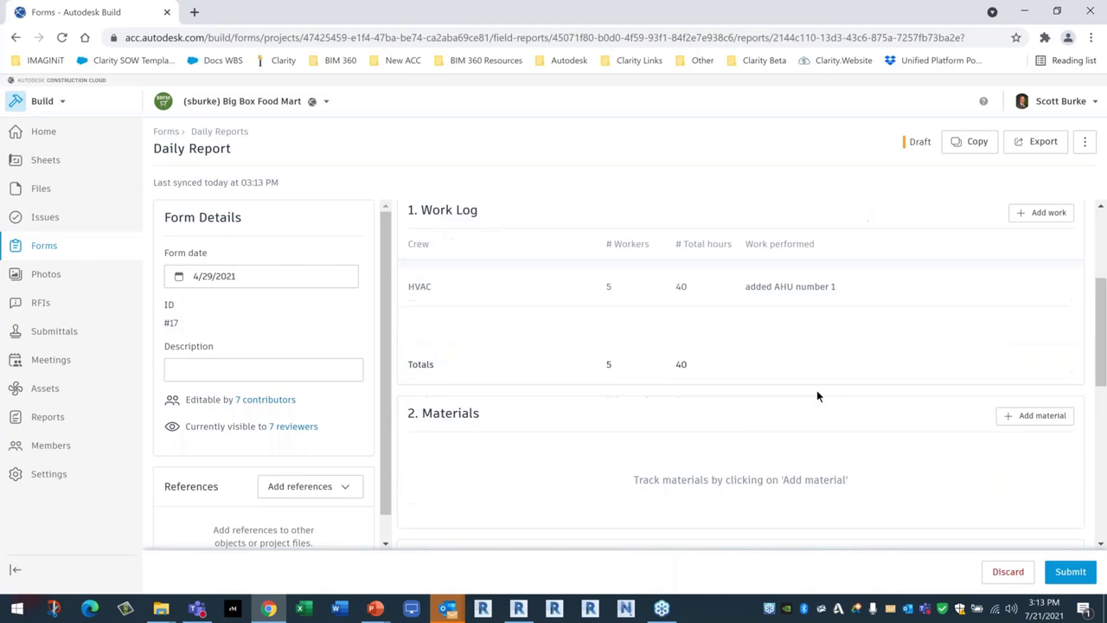
pyautogui.scroll(-3, 748, 321)
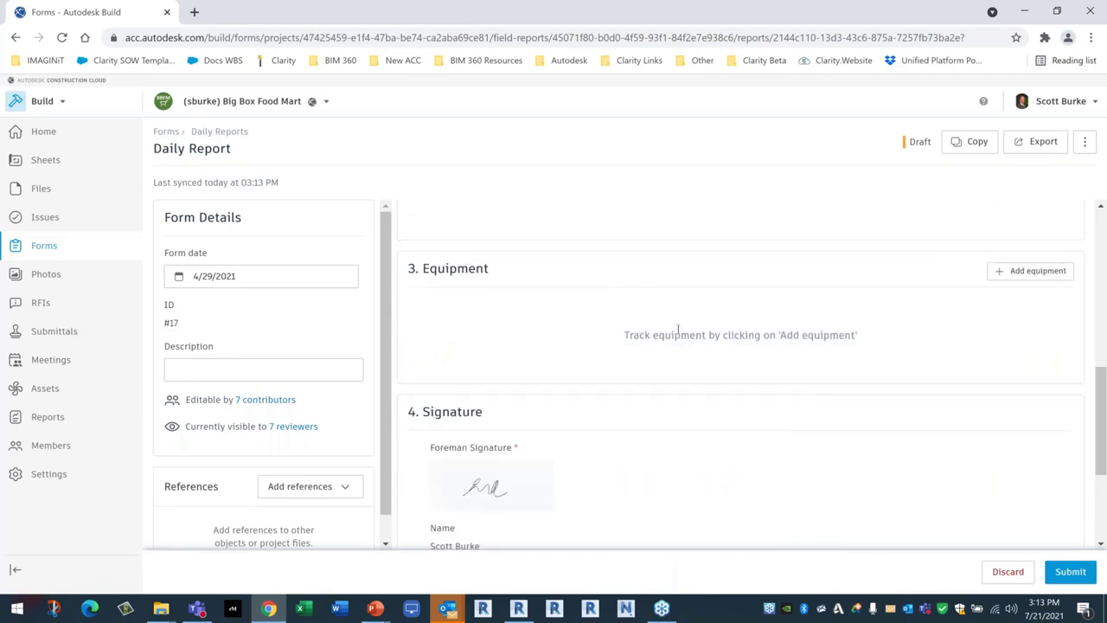
pyautogui.scroll(-1, 591, 367)
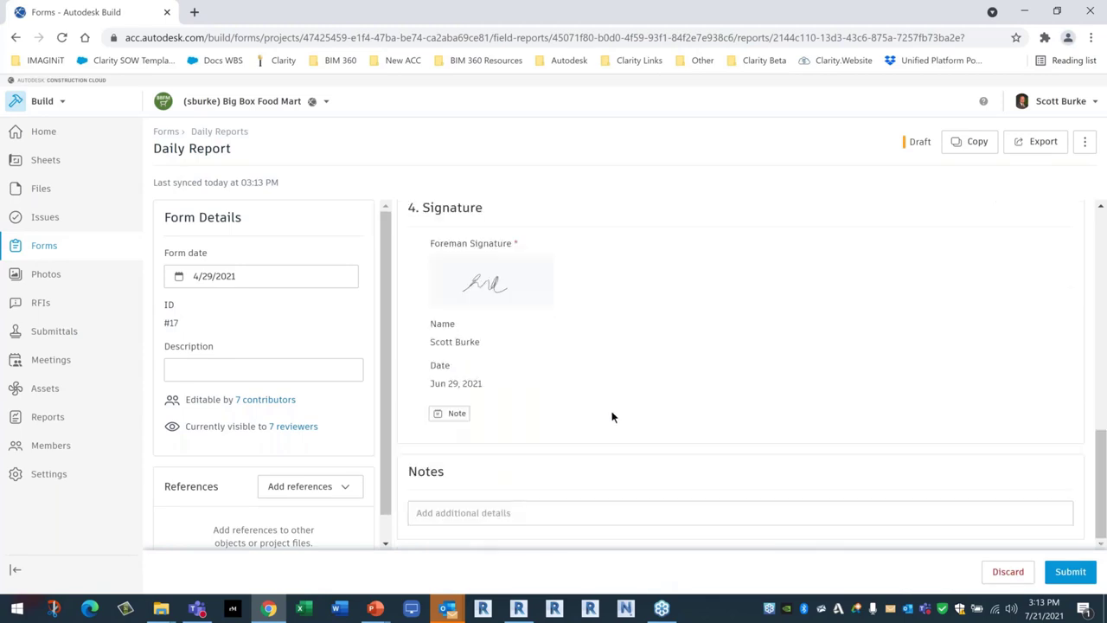
pyautogui.scroll(4, 484, 449)
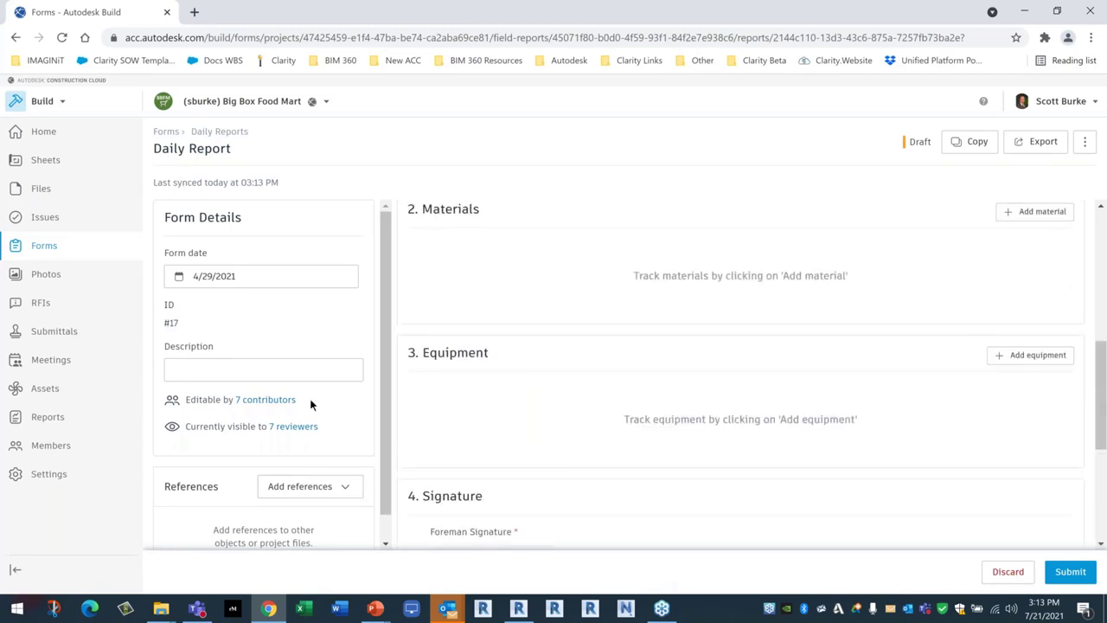
pyautogui.scroll(5, 459, 398)
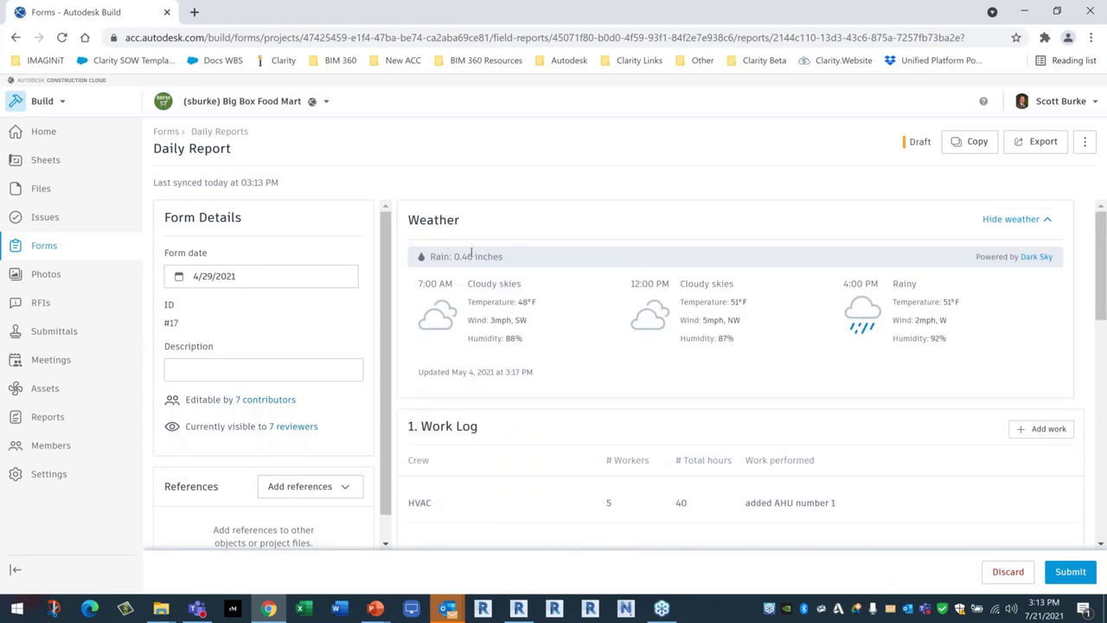
pyautogui.hotkey('alt', 'Left')
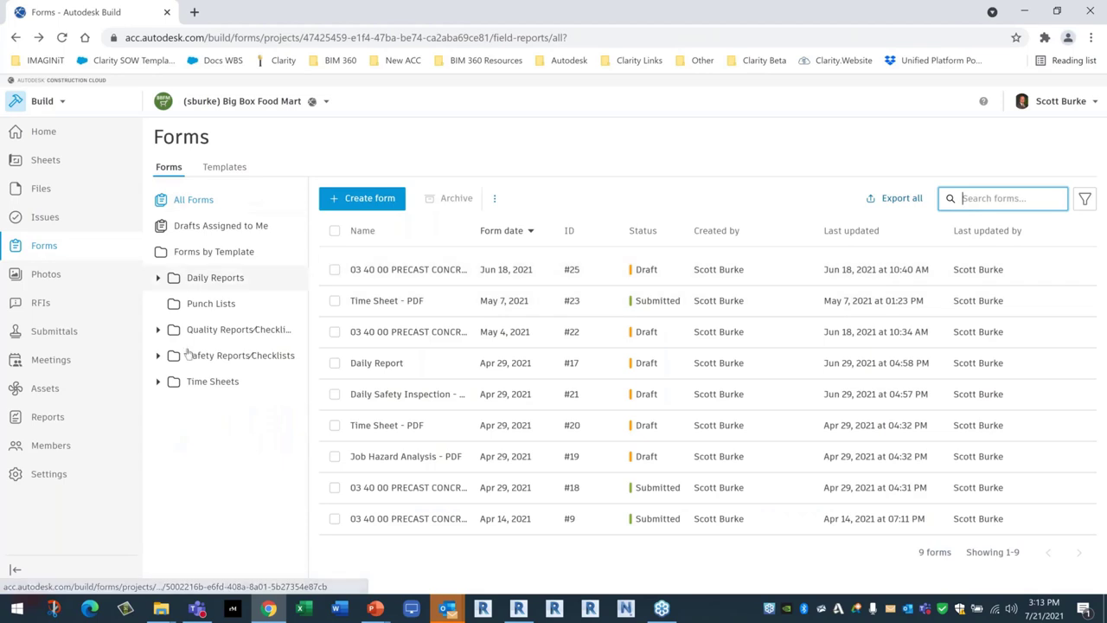
# Open the draft Time Sheet - PDF form dated Apr 29, 2021 and enter cost code 1234 in the first row.
pyautogui.click(386, 426)
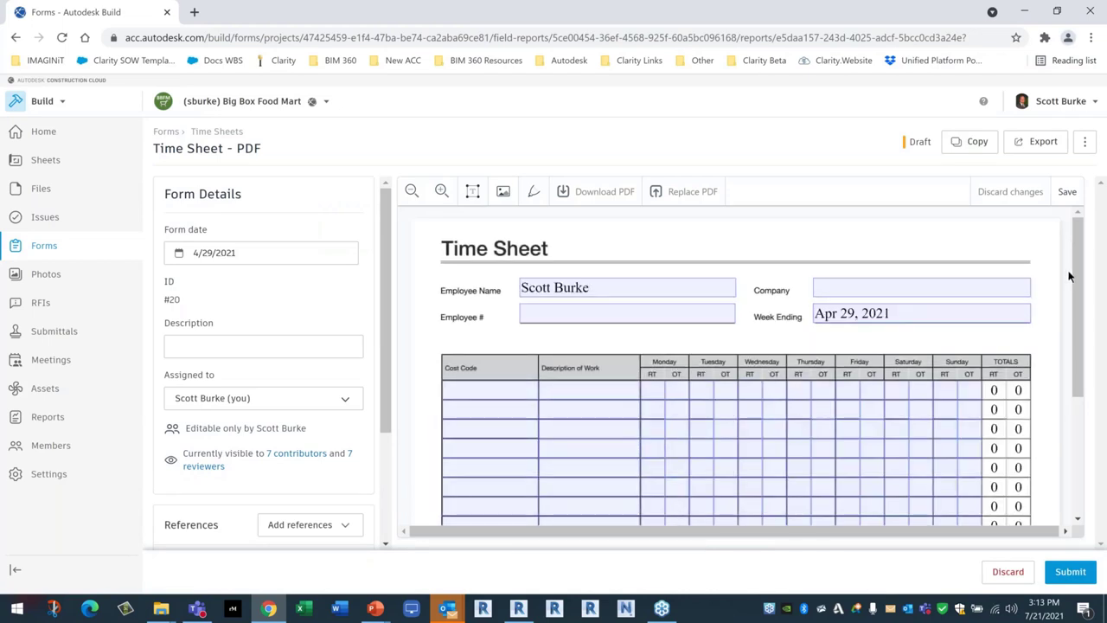
pyautogui.moveTo(1078, 281); pyautogui.dragTo(1078, 328)
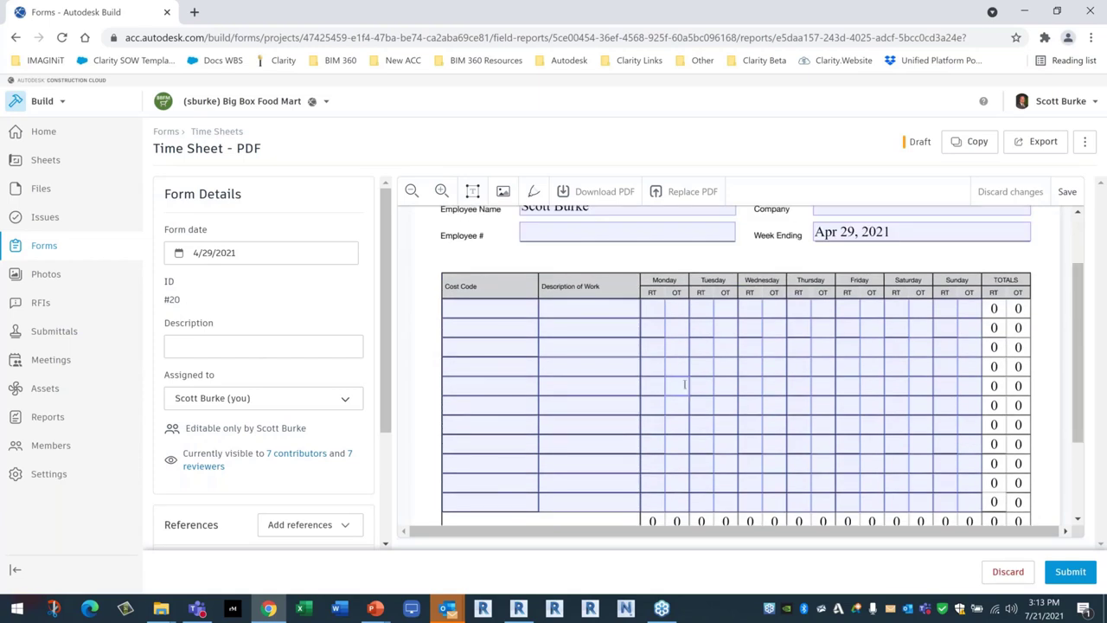
pyautogui.click(460, 303)
pyautogui.click(465, 310)
pyautogui.write('1234')
pyautogui.click(510, 444)
# Enter 8 regular hours each for Monday, Tuesday and Wednesday in the time sheet's first row.
pyautogui.click(573, 308)
pyautogui.click(658, 309)
pyautogui.write('8')
pyautogui.click(701, 308)
pyautogui.write('8')
pyautogui.click(755, 310)
pyautogui.write('8')
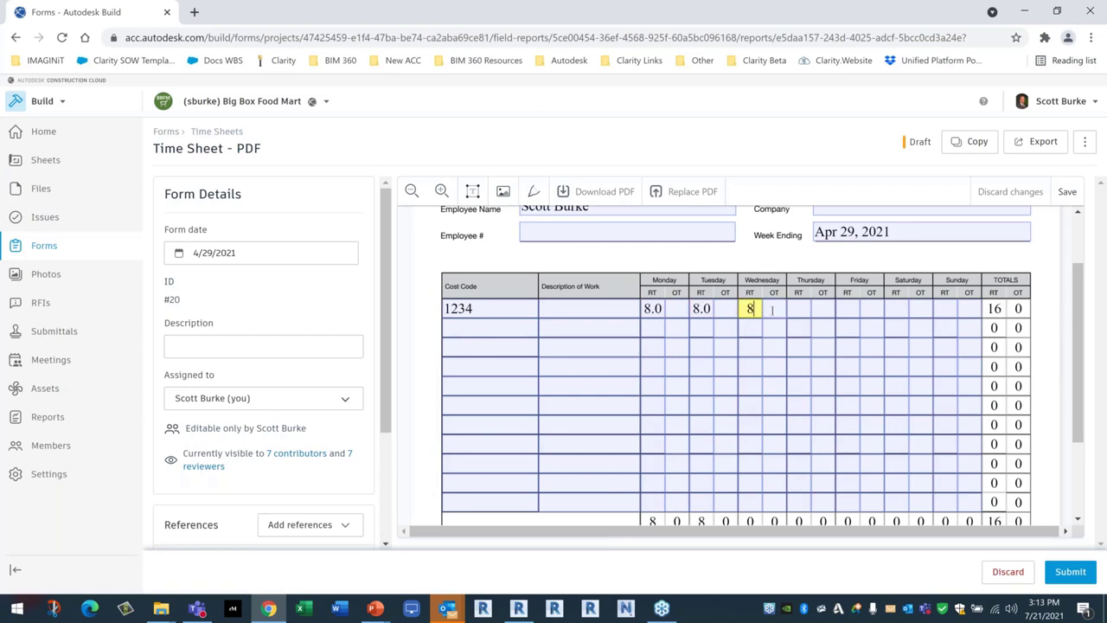
# Enter 7 overtime hours for Wednesday, and 7 regular and 5 overtime hours for Thursday, in the first row.
pyautogui.click(774, 308)
pyautogui.write('7')
pyautogui.click(796, 309)
pyautogui.write('7')
pyautogui.click(824, 309)
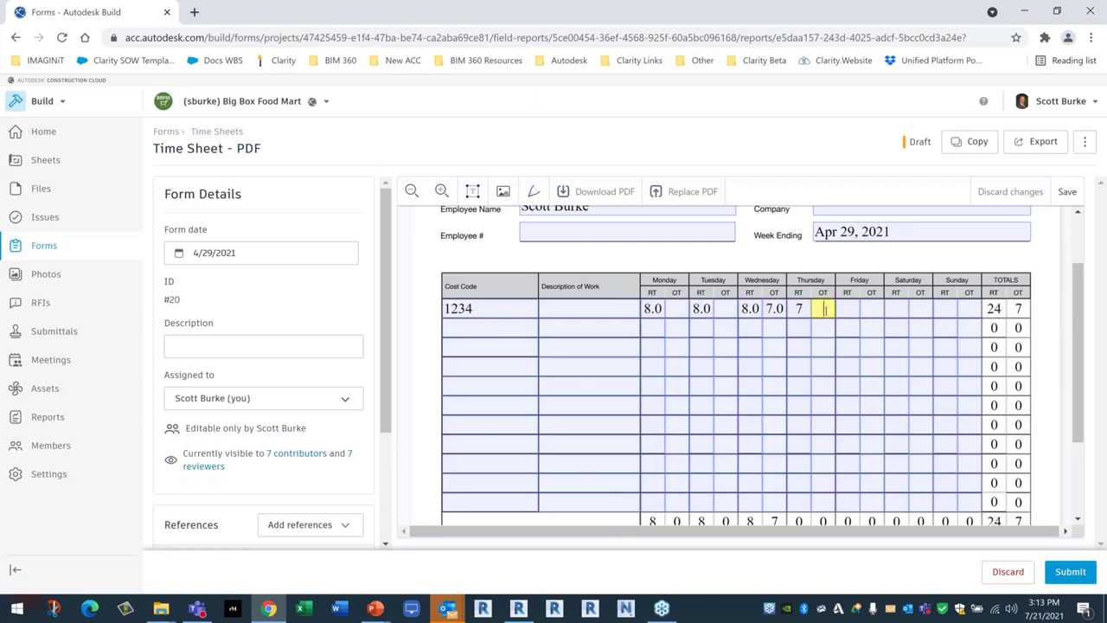
pyautogui.write('5')
pyautogui.click(846, 386)
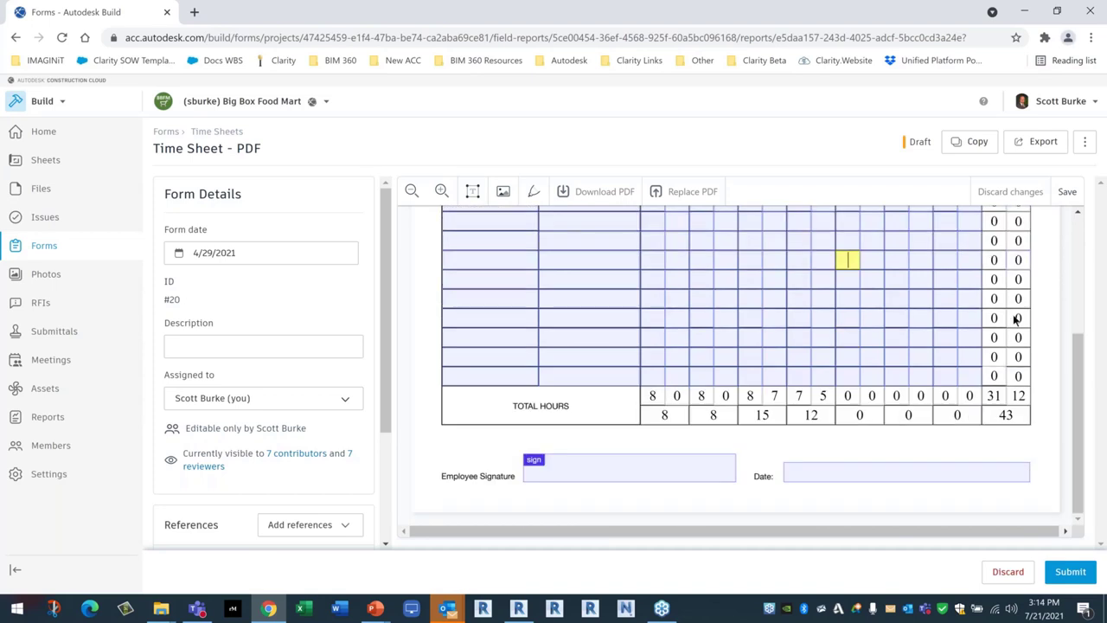
# Check the time sheet's total hours and signature area, and return to the forms list without saving the changes.
pyautogui.scroll(-3, 1018, 316)
pyautogui.scroll(3, 1025, 394)
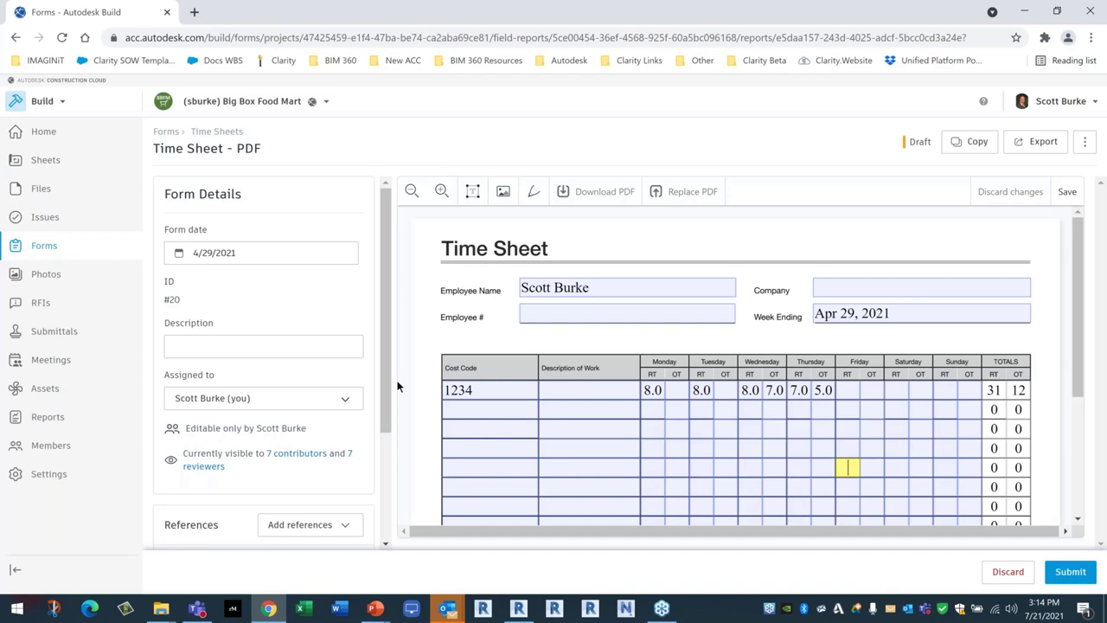
pyautogui.click(44, 247)
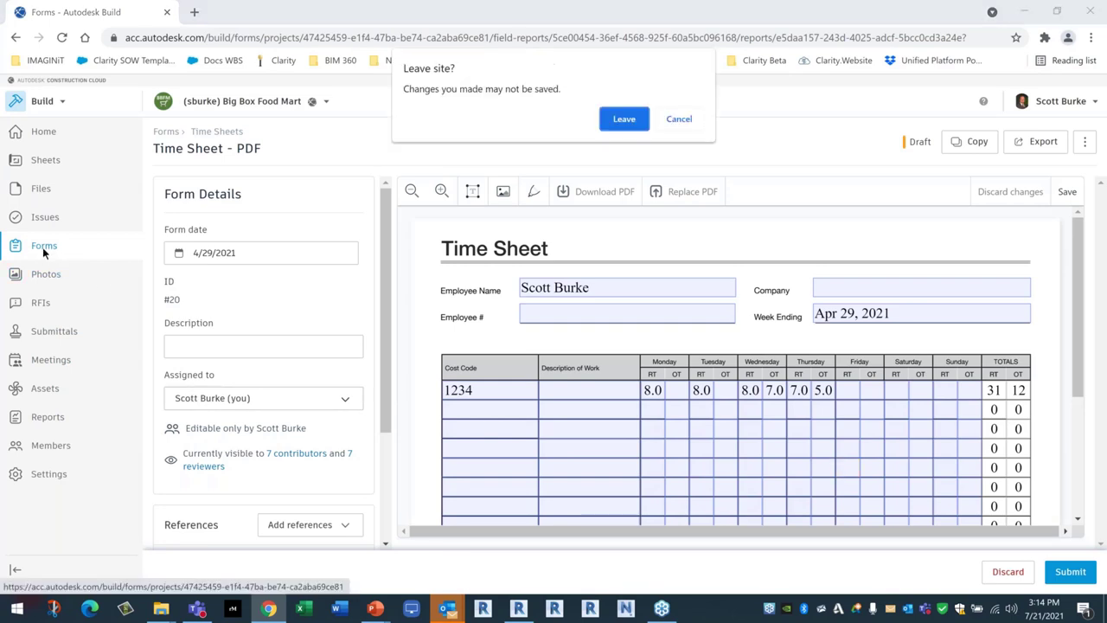
pyautogui.click(641, 119)
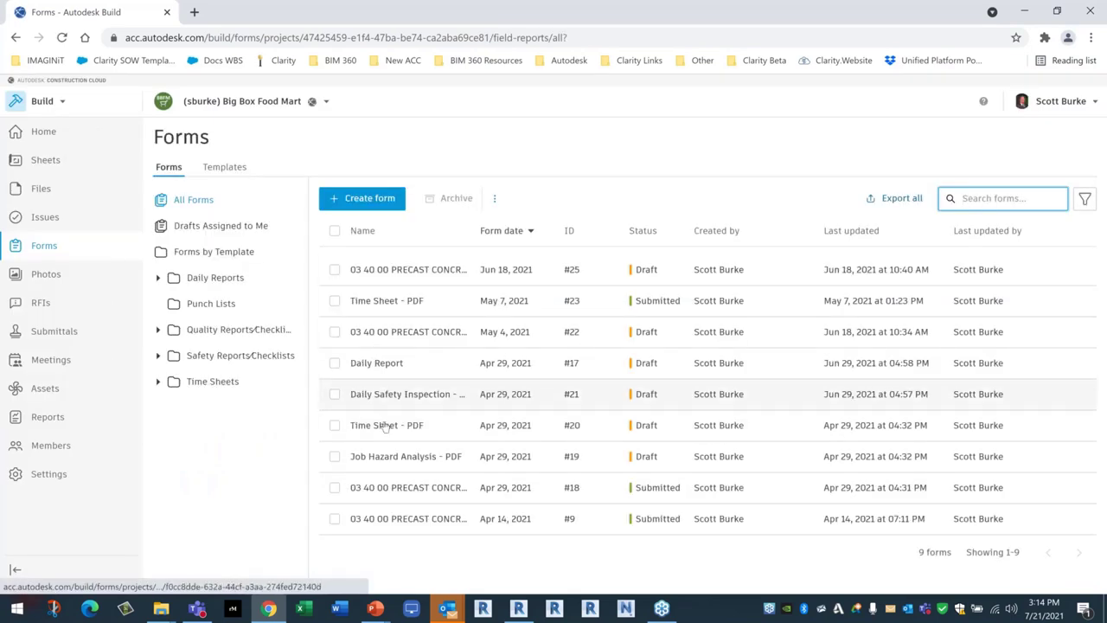
# Expand the quality and safety checklist folders, and open the Daily Safety Inspection - PDF form dated Apr 29, 2021.
pyautogui.click(158, 330)
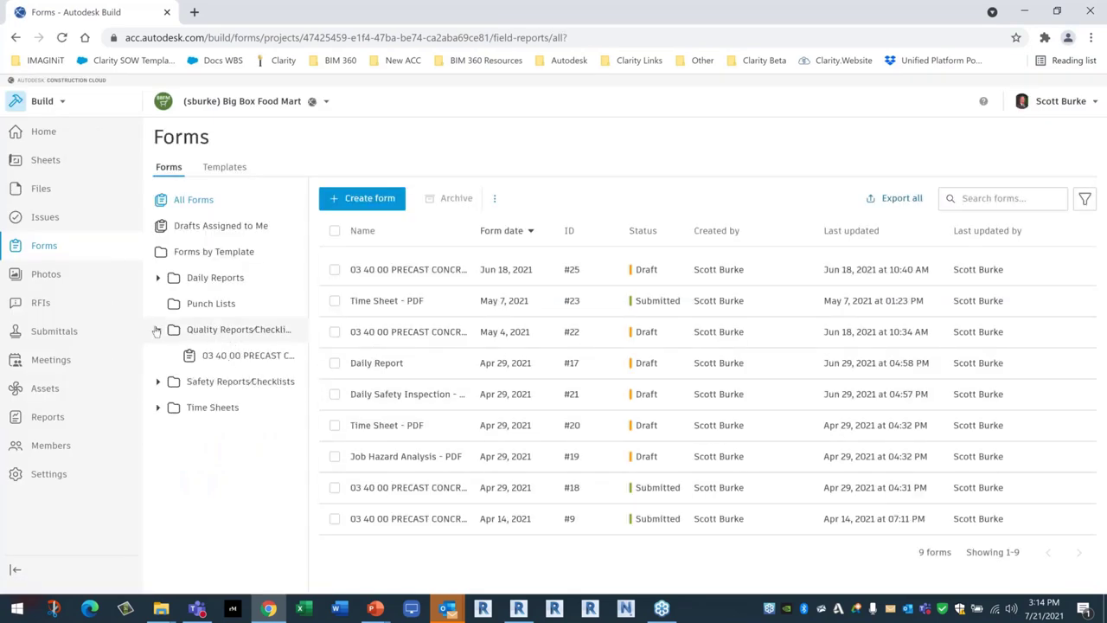
pyautogui.click(158, 381)
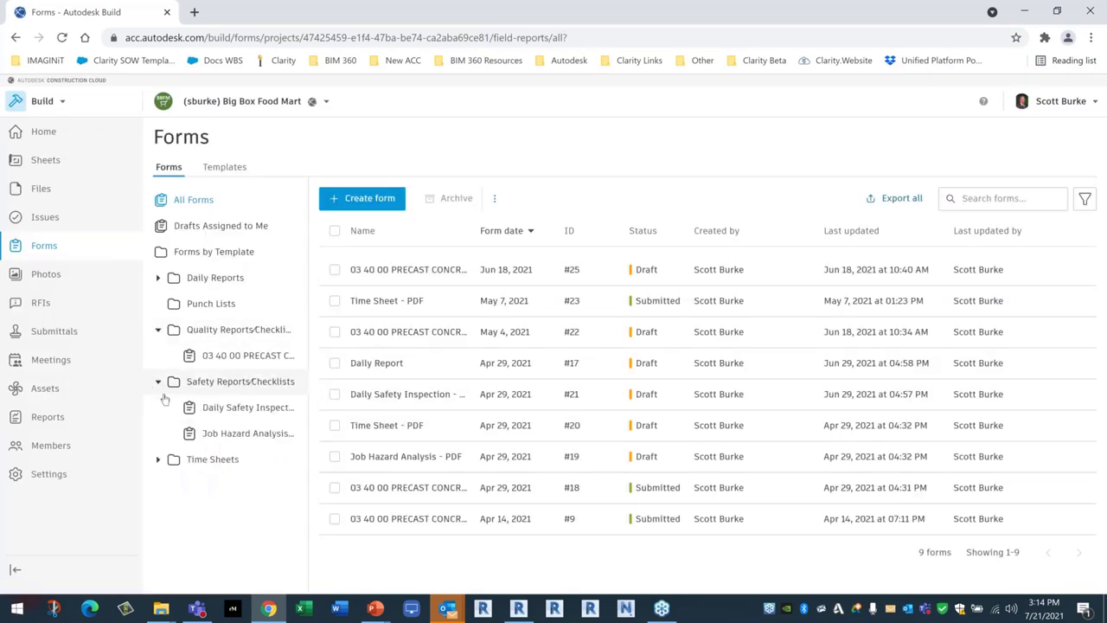
pyautogui.click(242, 407)
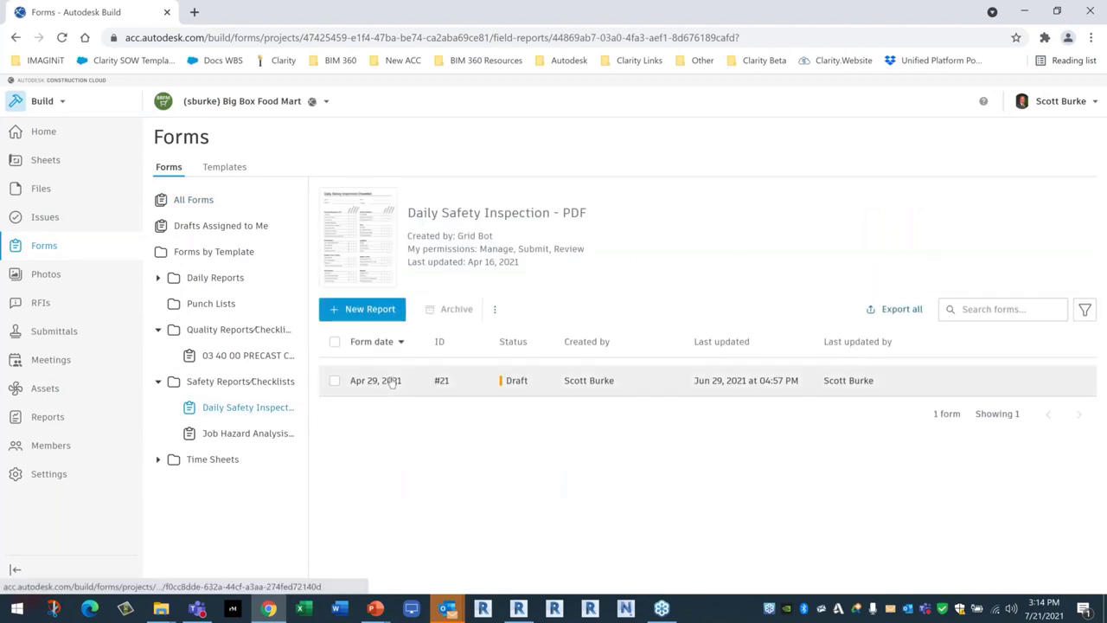
pyautogui.click(394, 380)
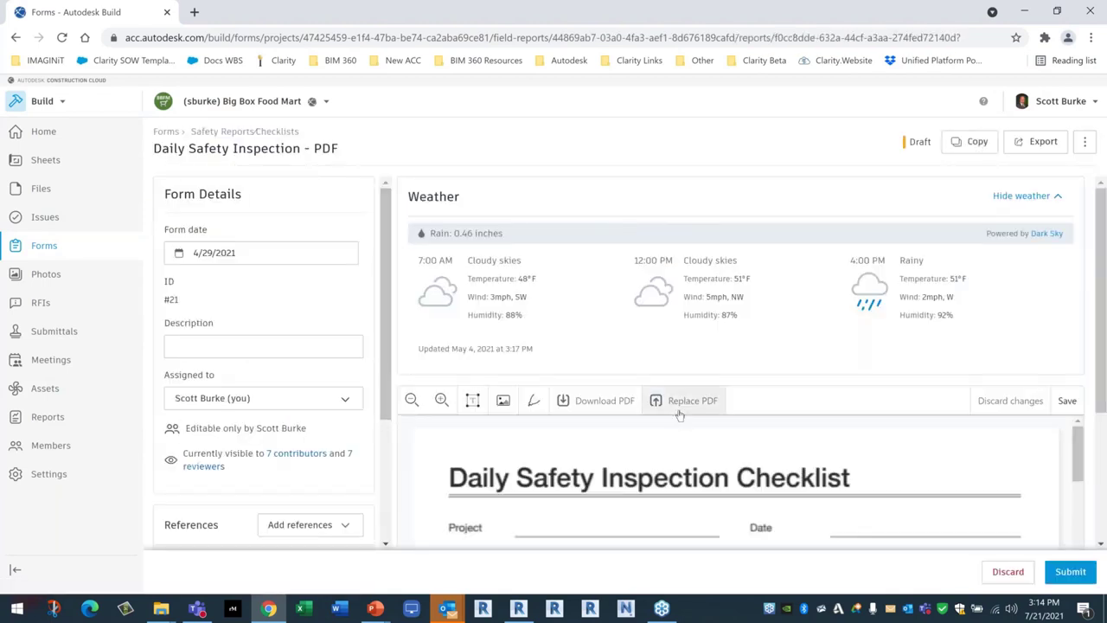
# Look through the Daily Safety Inspection Checklist, from employee observation and housekeeping to lifts and site protection, and return to its beginning.
pyautogui.scroll(-3, 1100, 236)
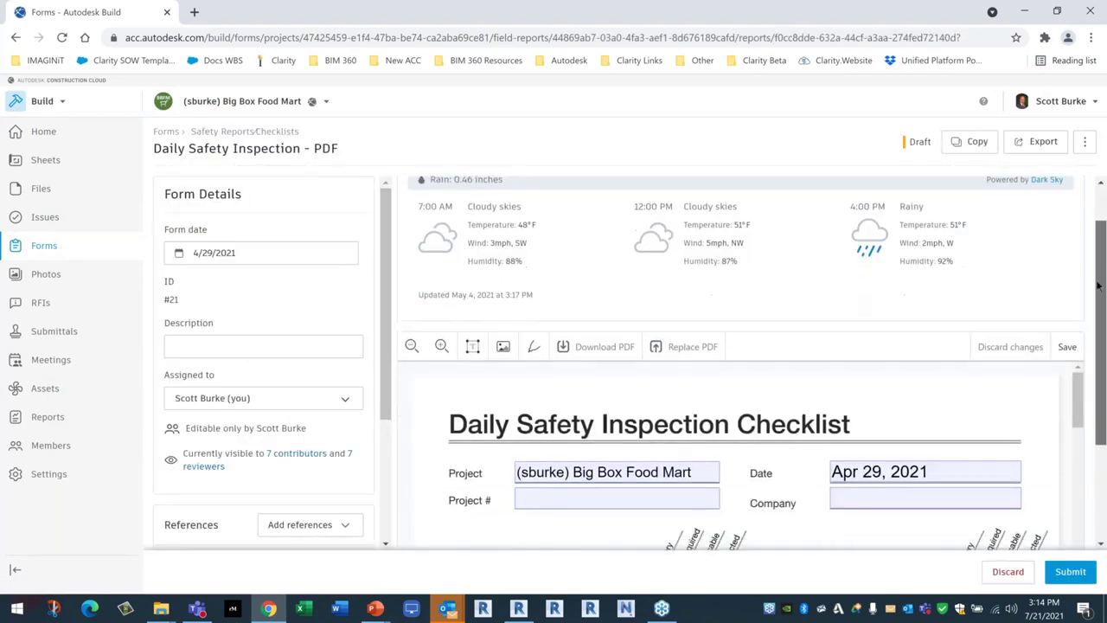
pyautogui.scroll(-1, 735, 372)
pyautogui.scroll(-2, 637, 275)
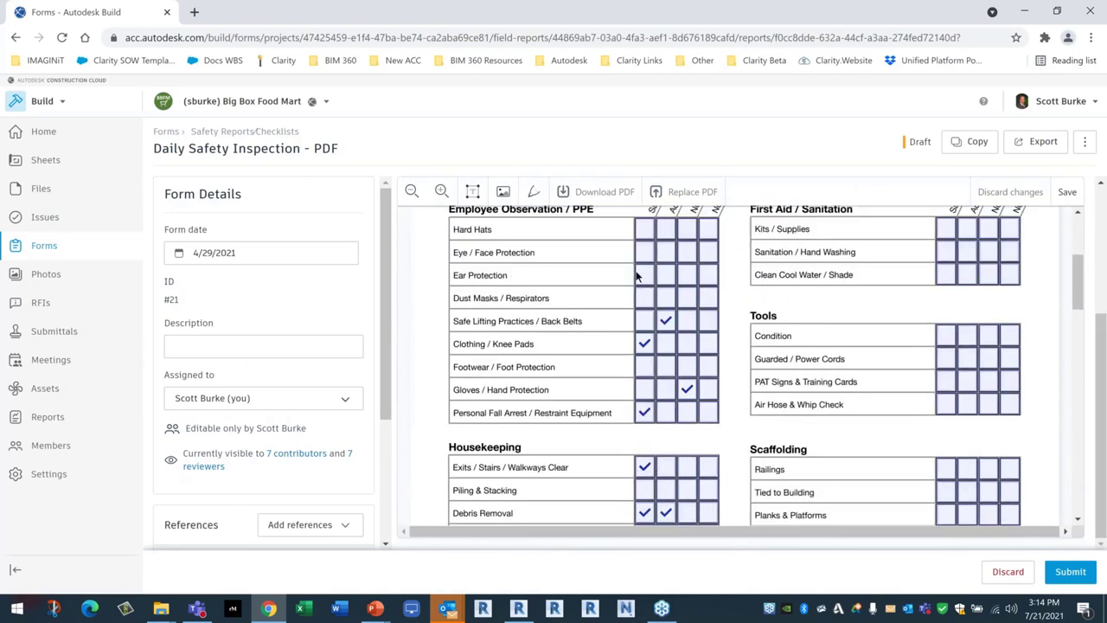
pyautogui.scroll(-5, 683, 398)
pyautogui.scroll(-10, 683, 400)
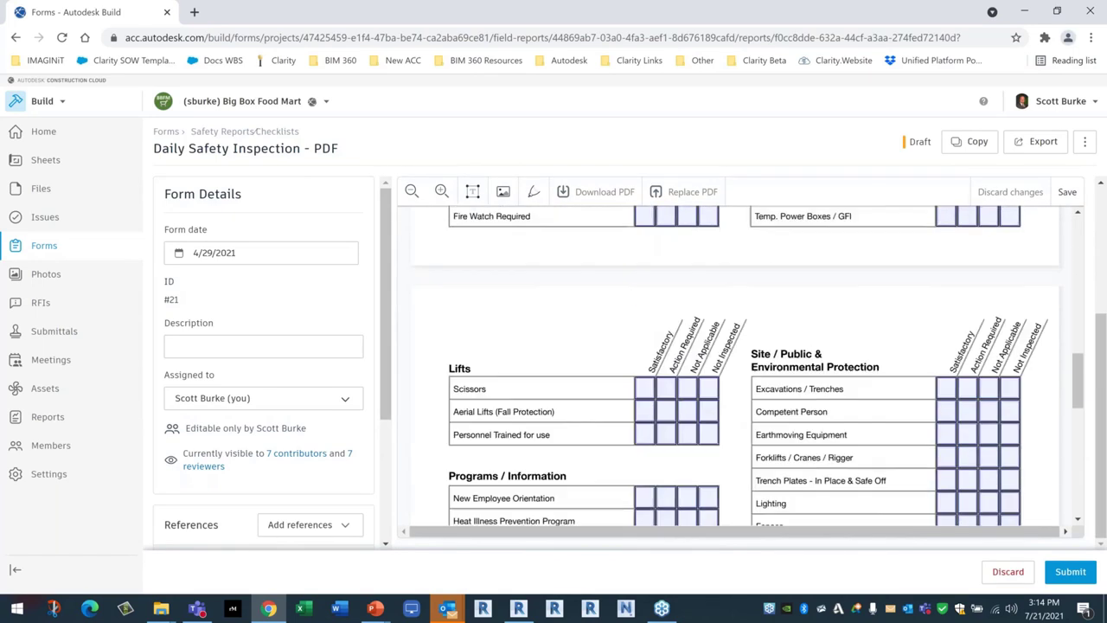
pyautogui.scroll(18, 682, 397)
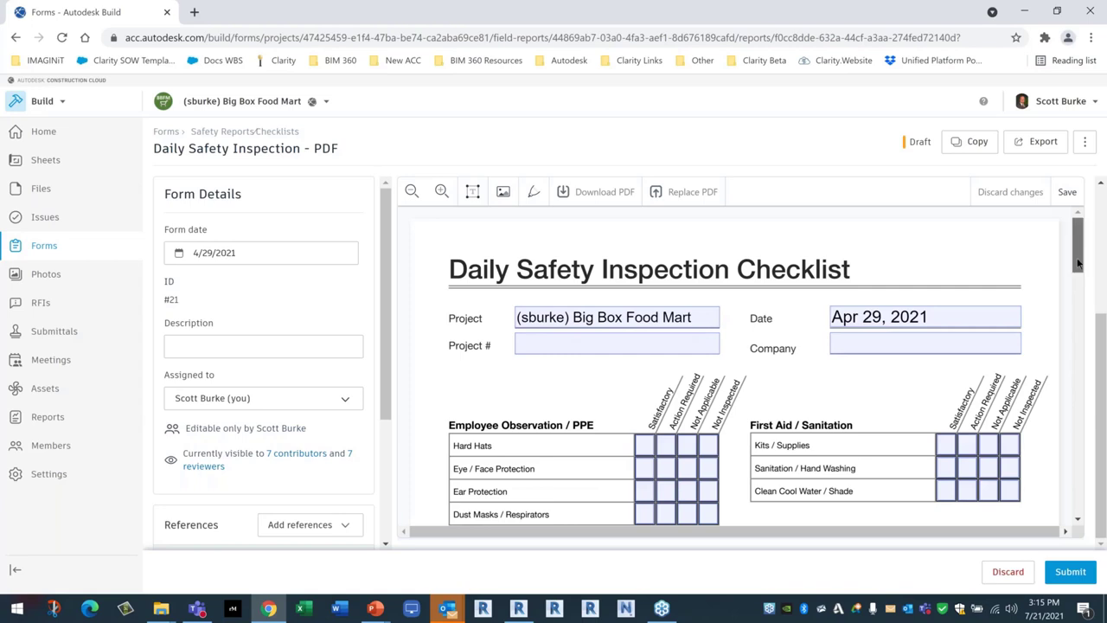
pyautogui.moveTo(1077, 257)
pyautogui.mouseDown()
pyautogui.moveTo(1077, 311)
pyautogui.moveTo(1077, 250)
pyautogui.mouseUp()
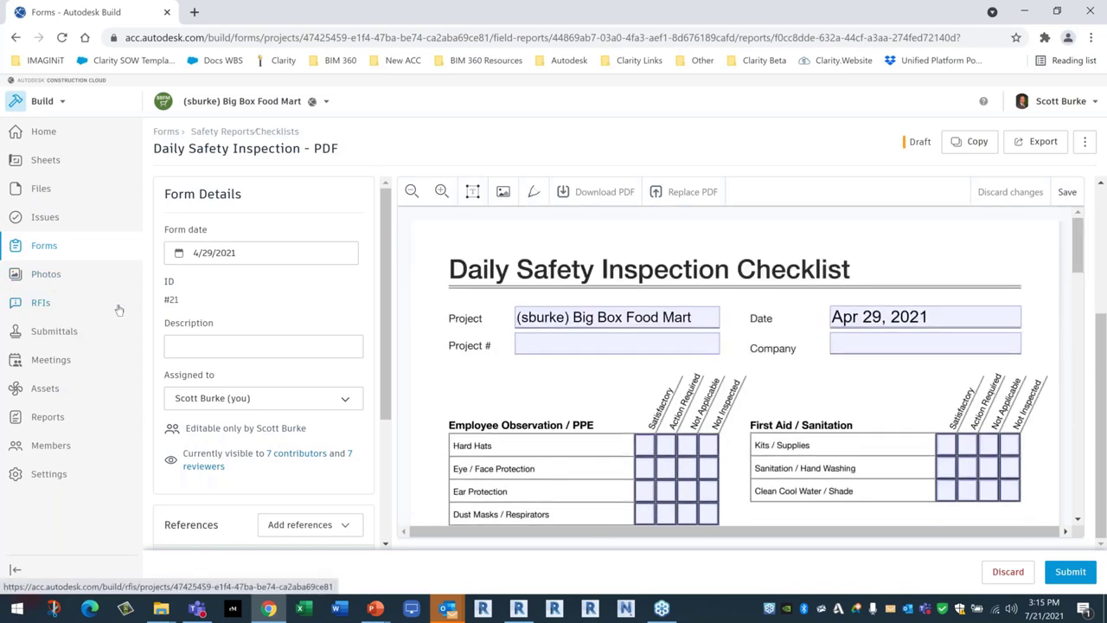
# Open the project's photo gallery, view the photo type filter choices, and filter the gallery to photos referenced by an issue.
pyautogui.click(46, 274)
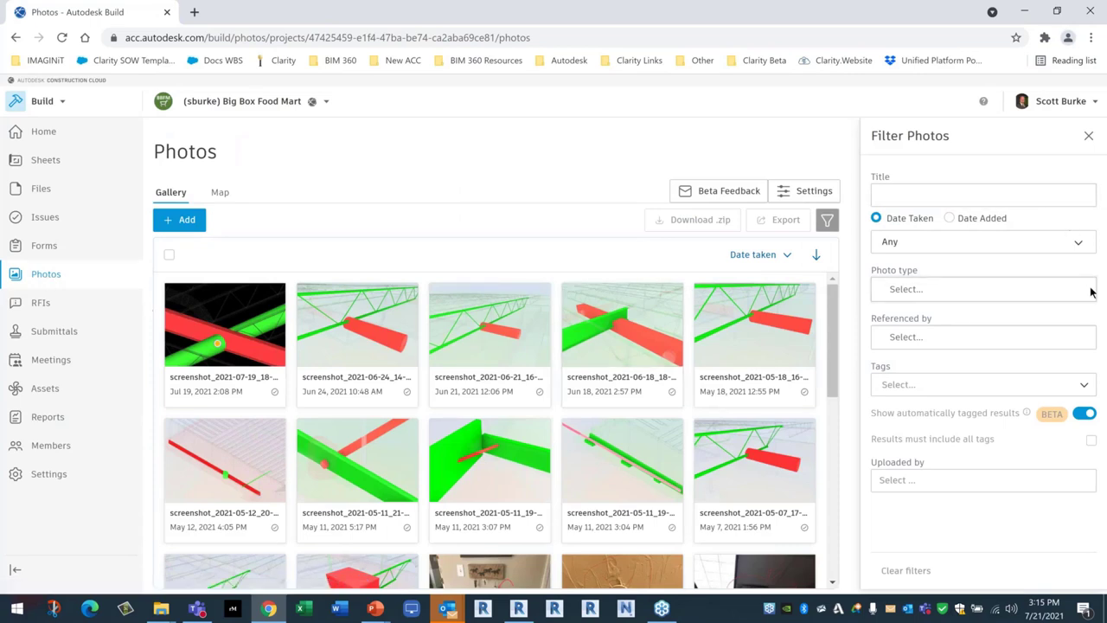
pyautogui.click(1057, 291)
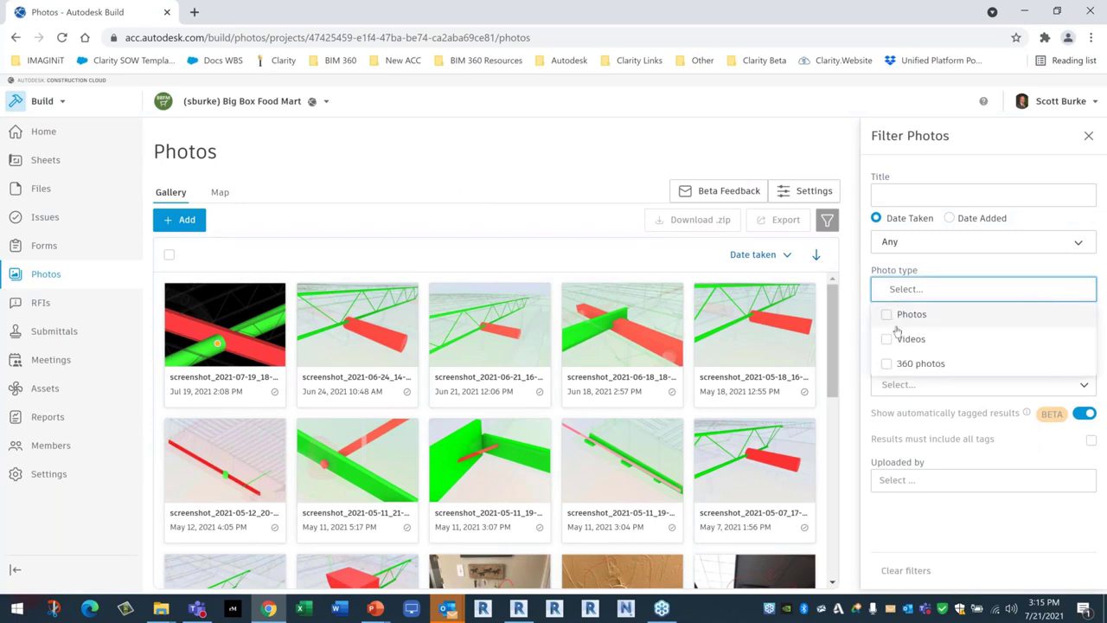
pyautogui.press('Escape')
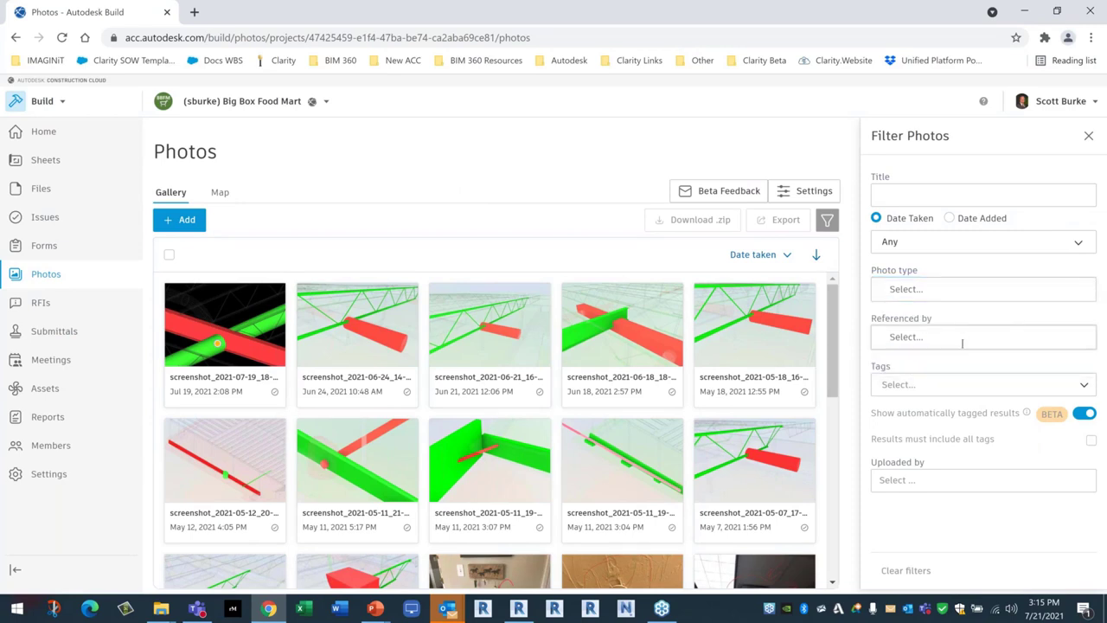
pyautogui.click(967, 332)
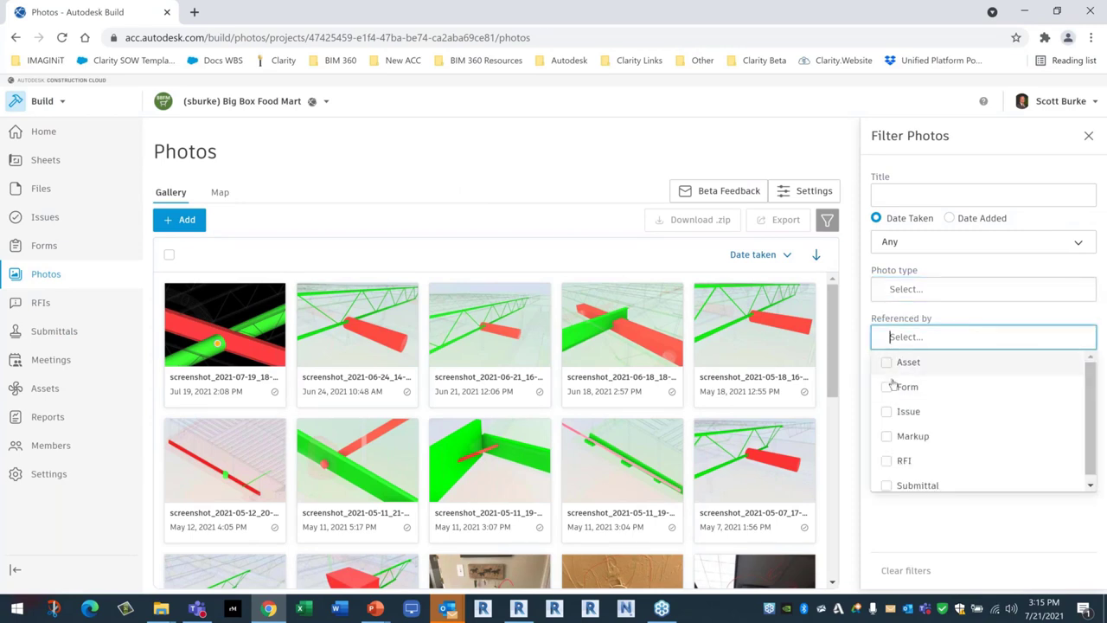
pyautogui.click(886, 412)
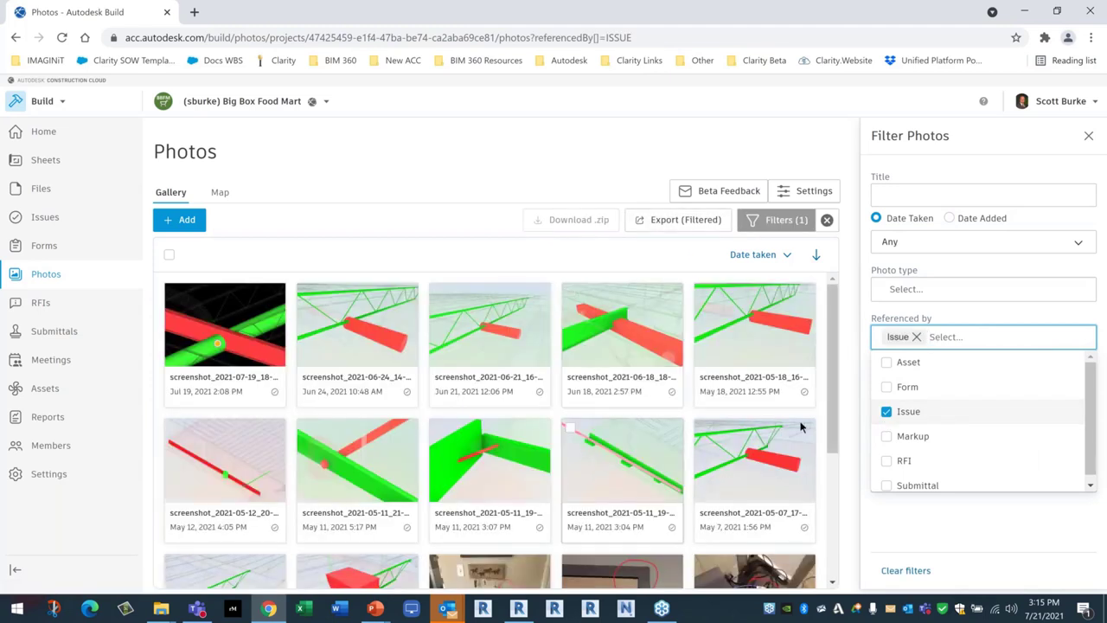
# Look through the issue-referenced photos in the gallery, and clear the Issue choice from the Referenced by filter.
pyautogui.click(837, 399)
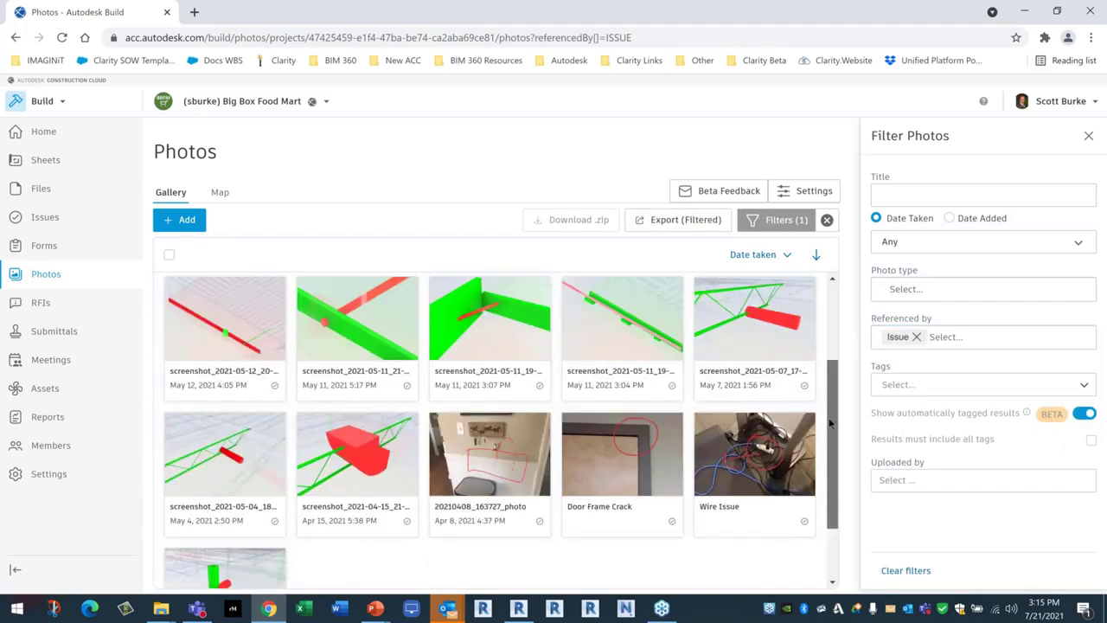
pyautogui.click(1003, 336)
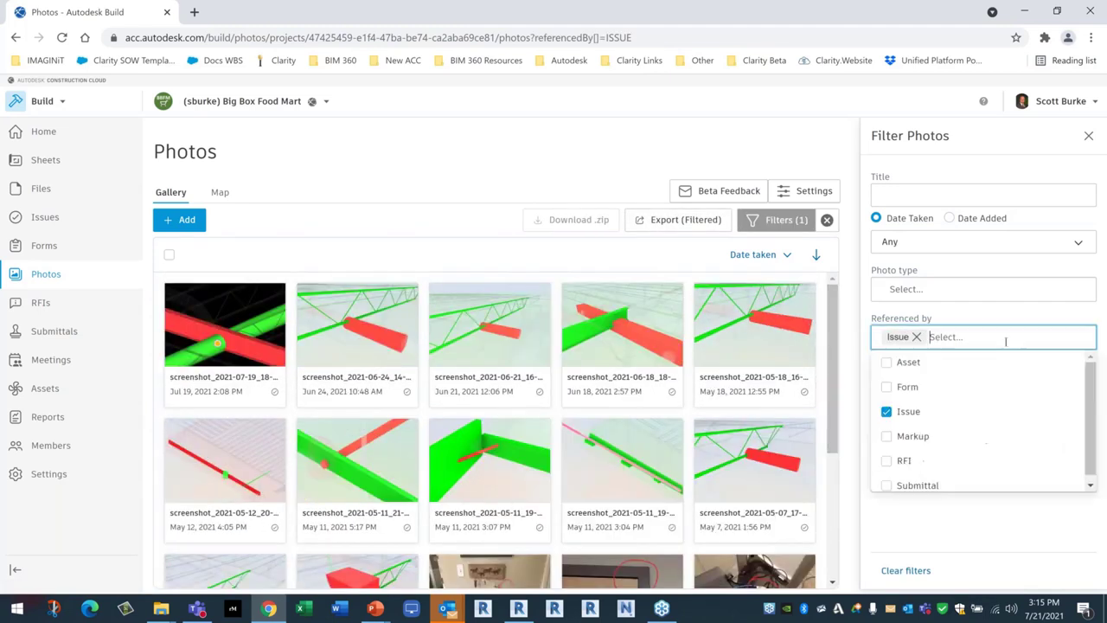
pyautogui.click(887, 413)
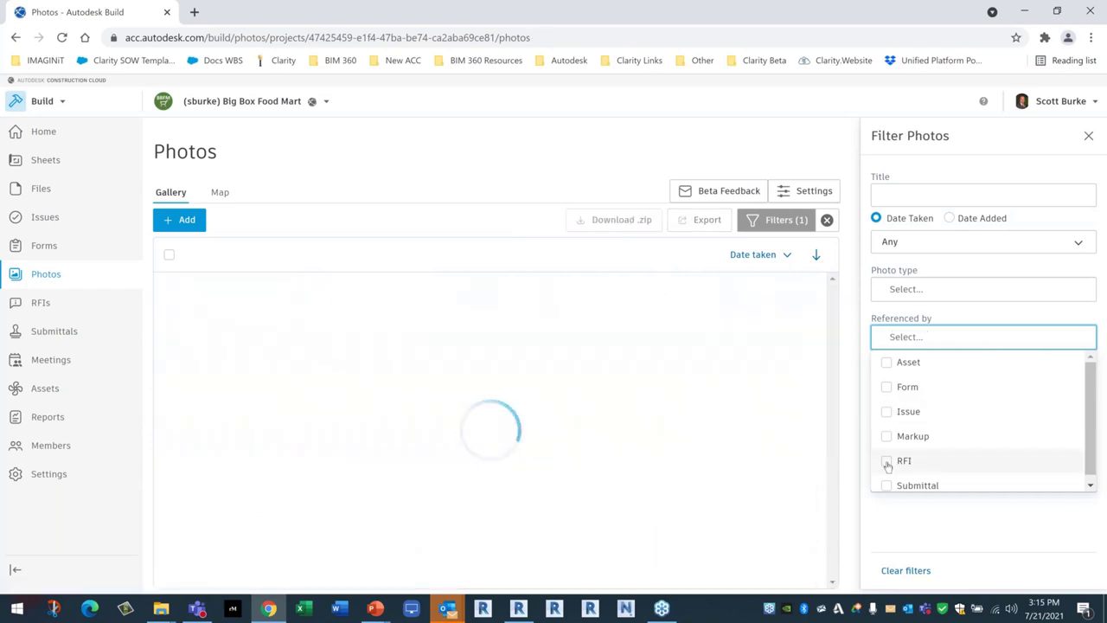
pyautogui.click(496, 249)
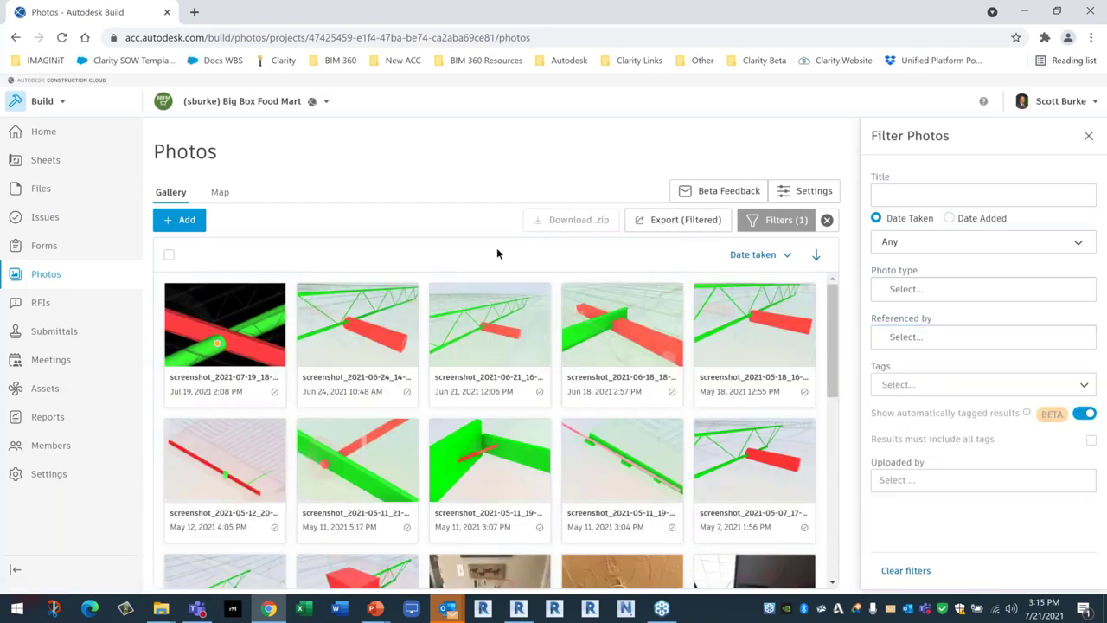
# View the project photos on the map, examine the photo location in Chicago down to street level, and return to the gallery.
pyautogui.click(220, 192)
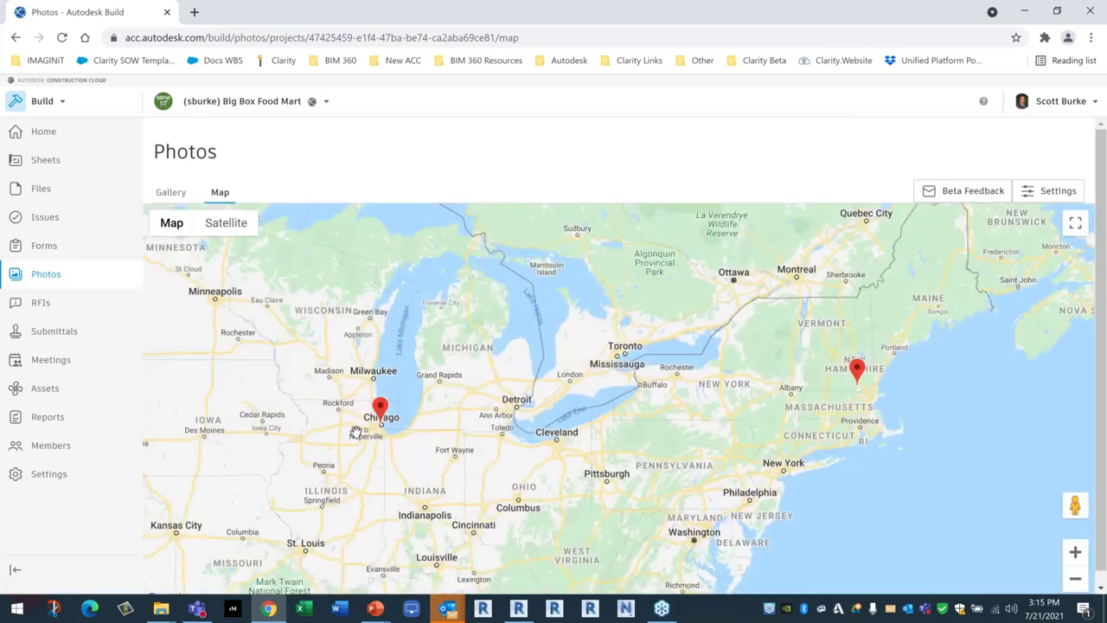
pyautogui.scroll(5, 357, 432)
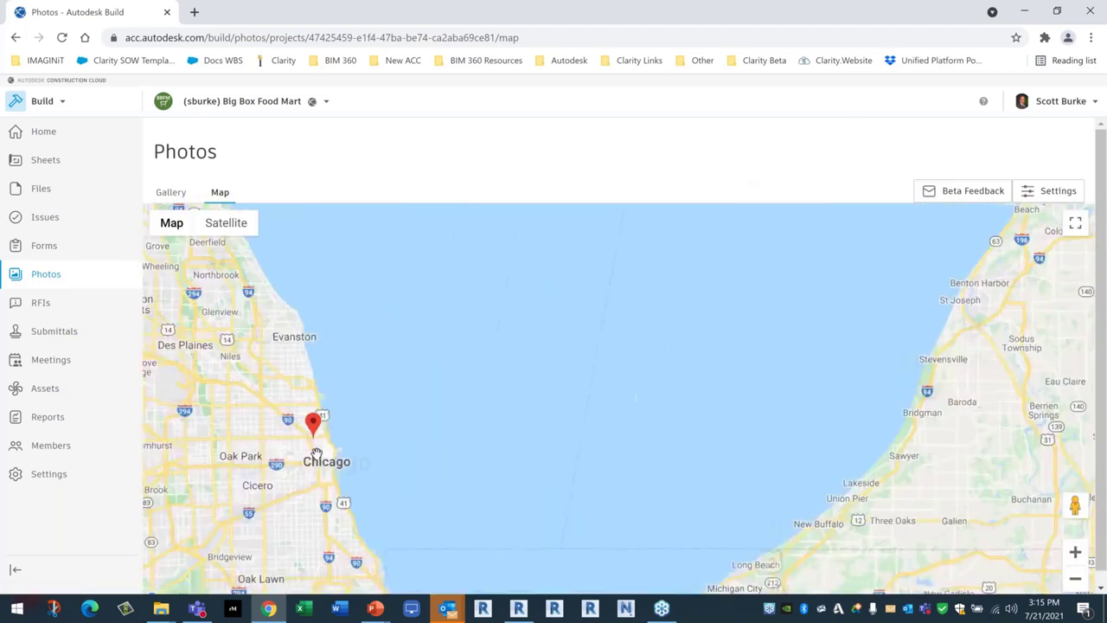
pyautogui.scroll(5, 252, 414)
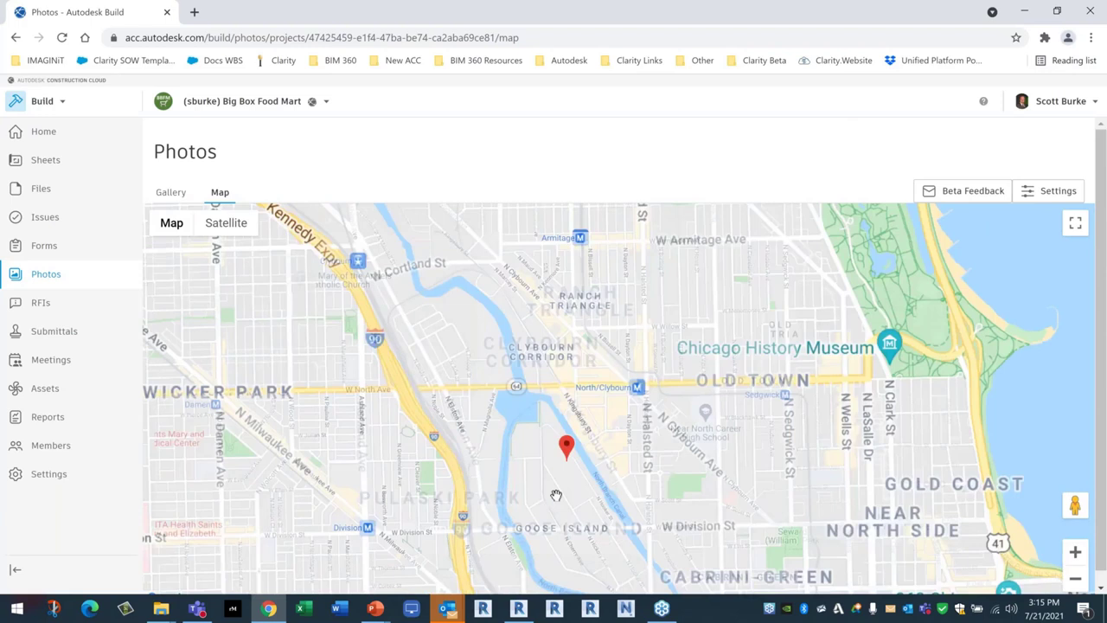
pyautogui.scroll(3, 499, 424)
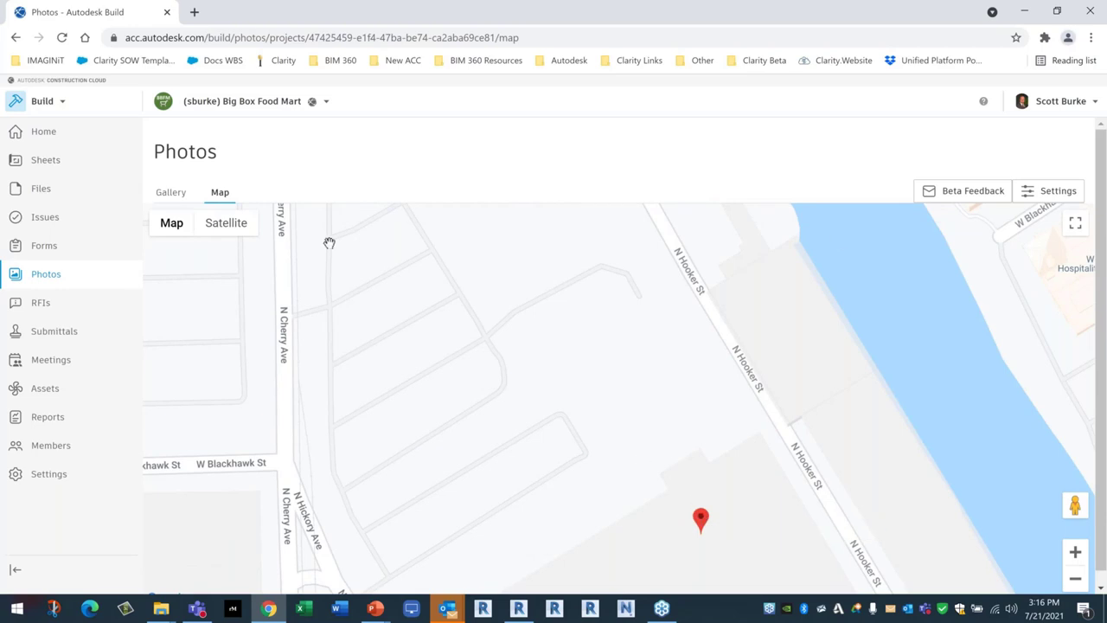
pyautogui.click(170, 192)
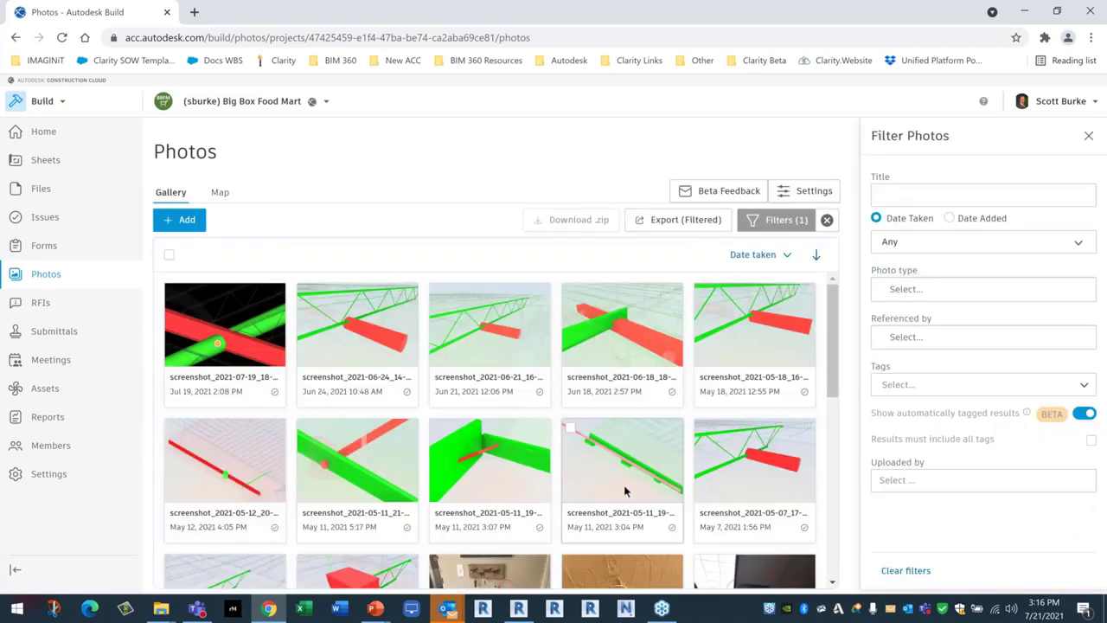
# Open the project's RFIs and review their workflow choices, advanced settings and member permissions.
pyautogui.click(26, 307)
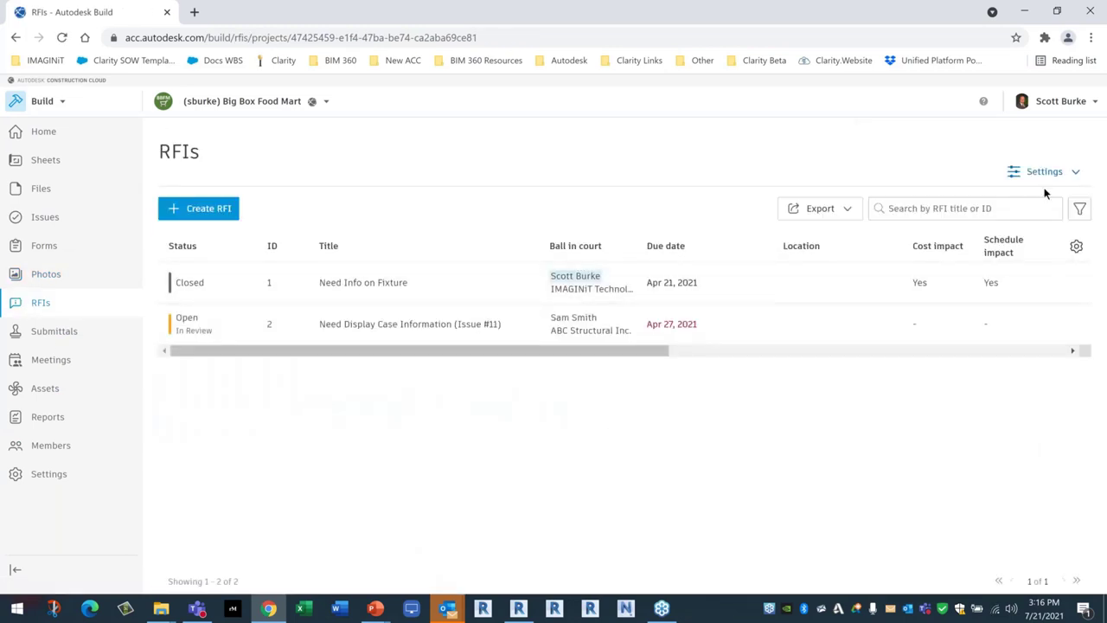
pyautogui.click(1047, 171)
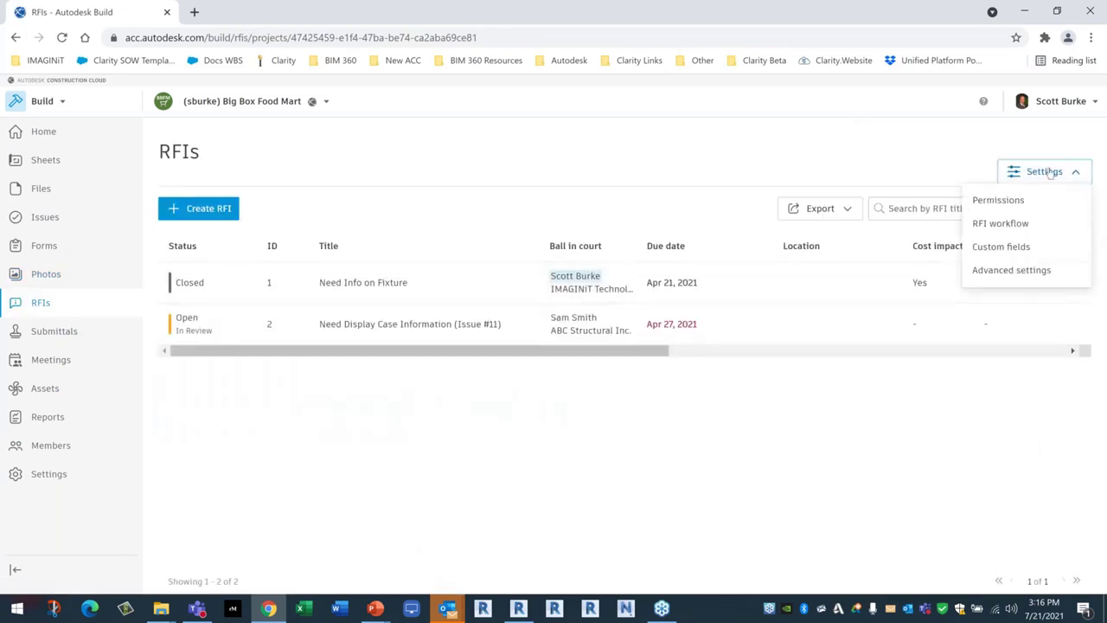
pyautogui.click(996, 225)
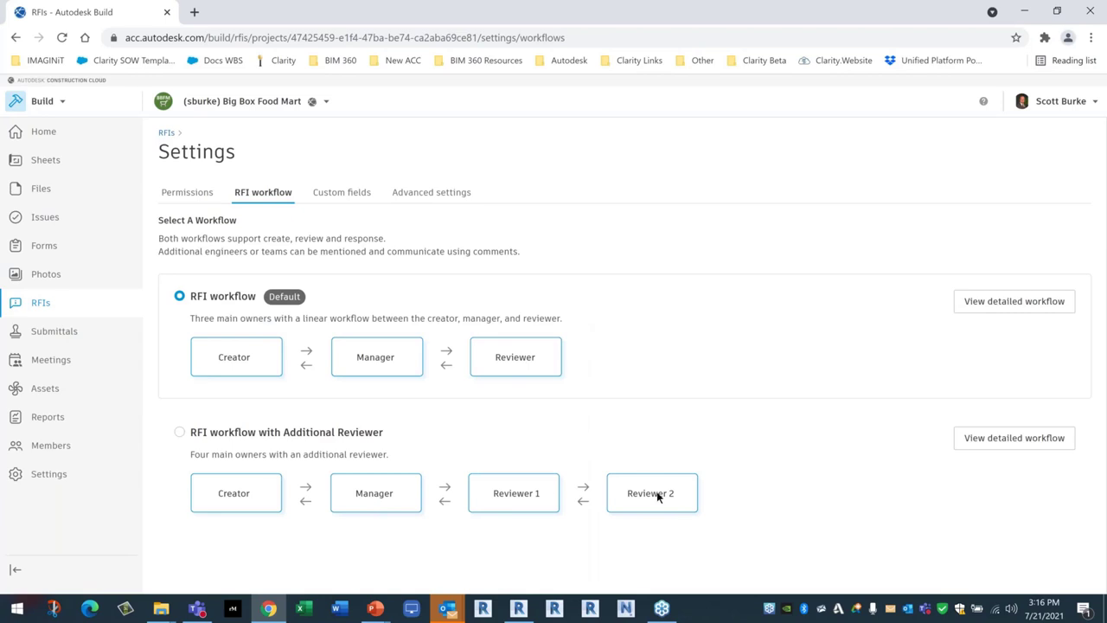
pyautogui.click(414, 194)
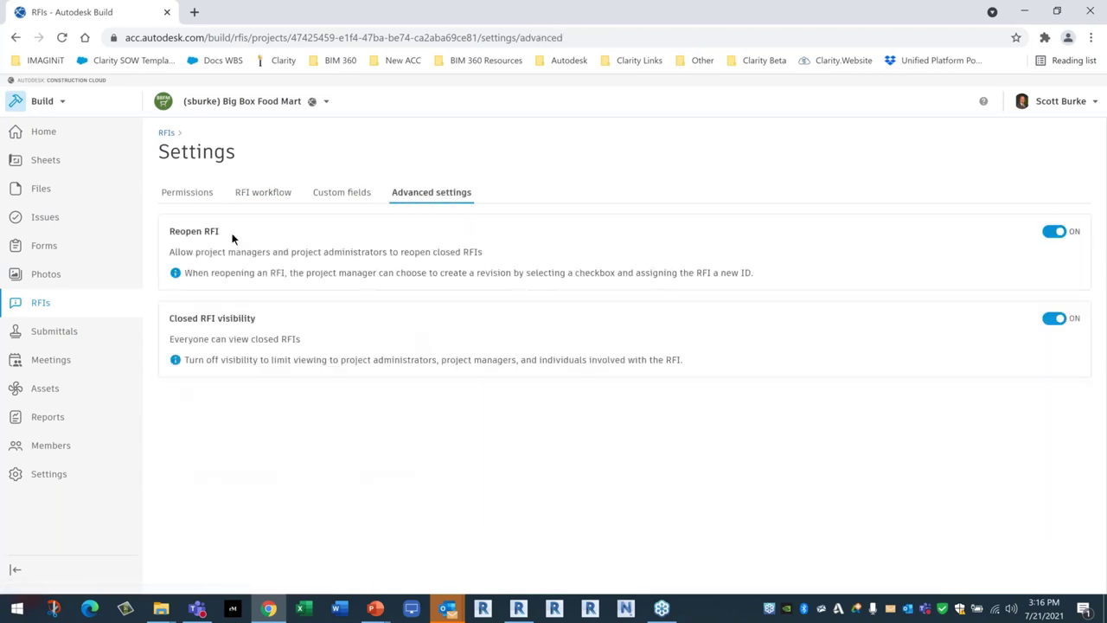
pyautogui.click(183, 195)
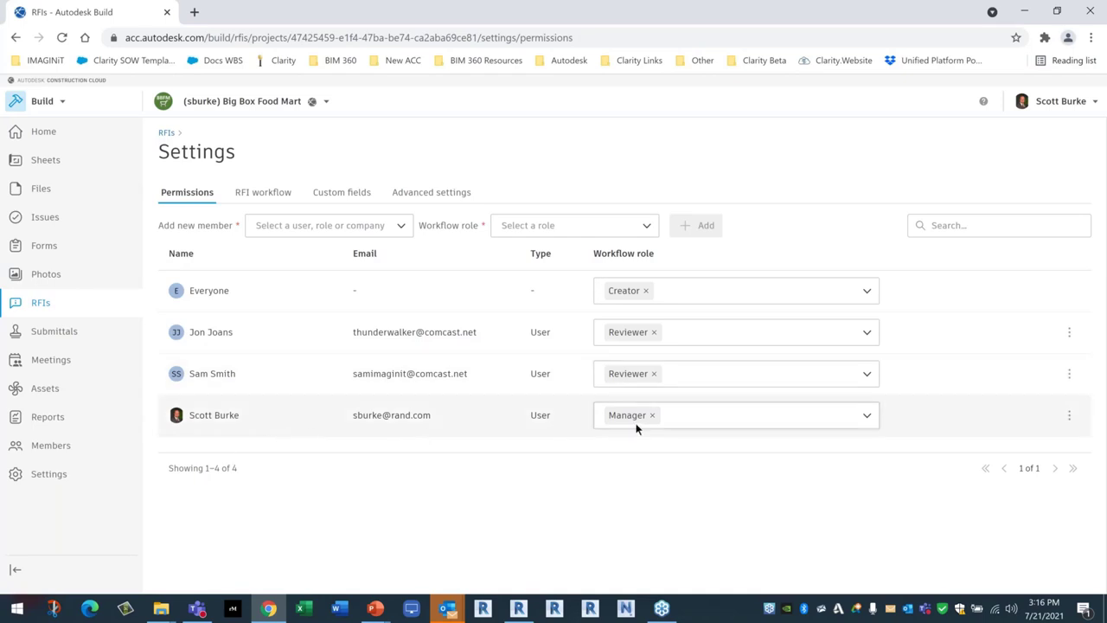
# Open the project's submittals, view the packages and spec sections, and return to the items list.
pyautogui.click(52, 331)
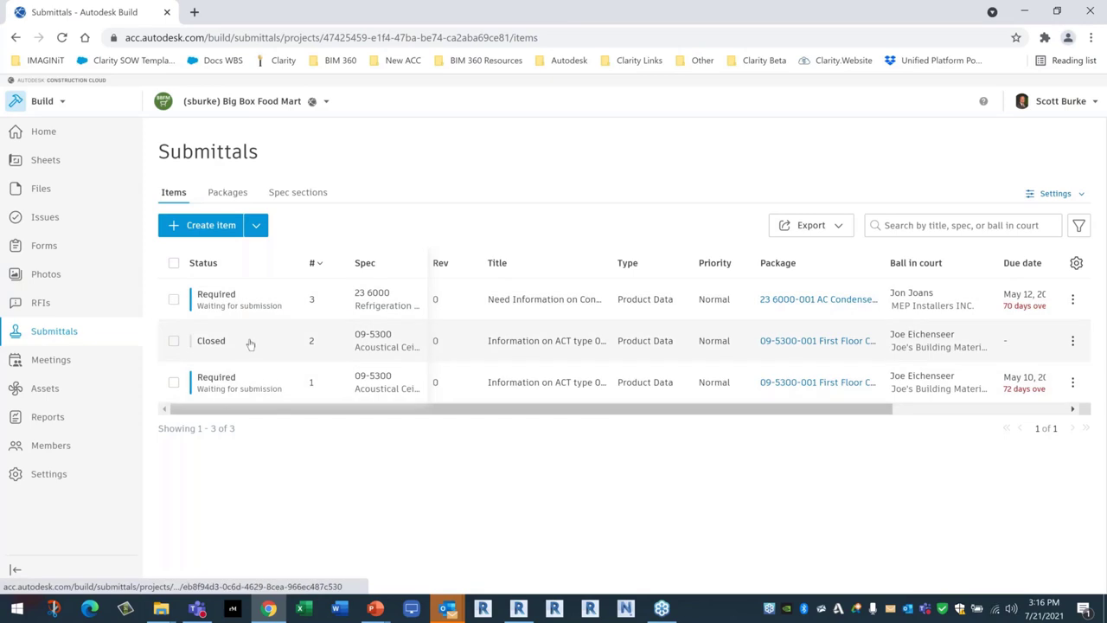
pyautogui.click(226, 193)
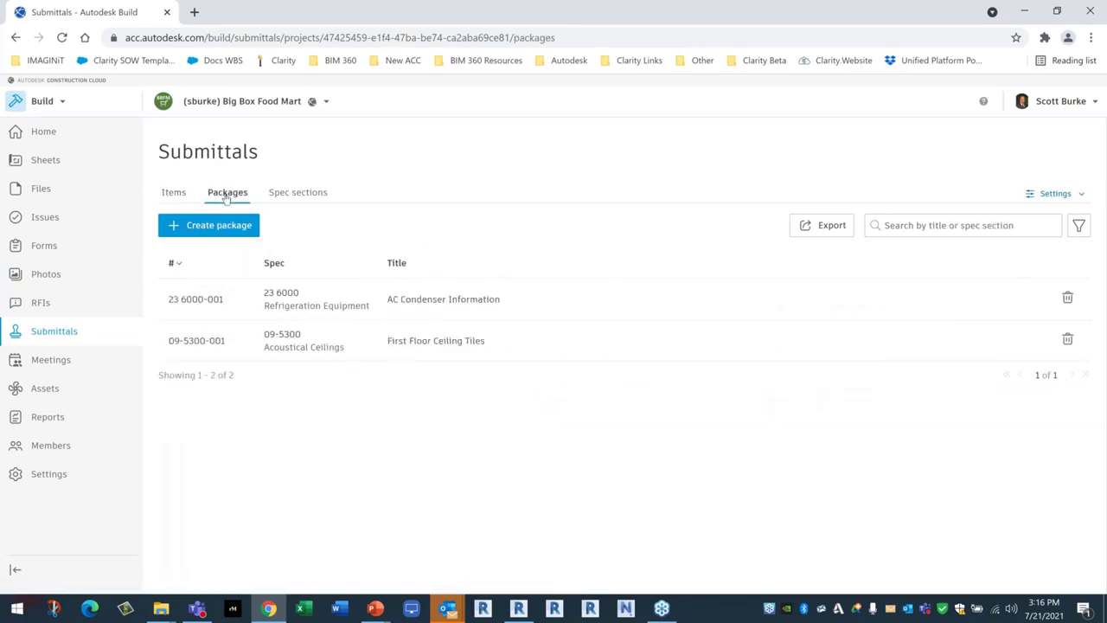
pyautogui.click(294, 194)
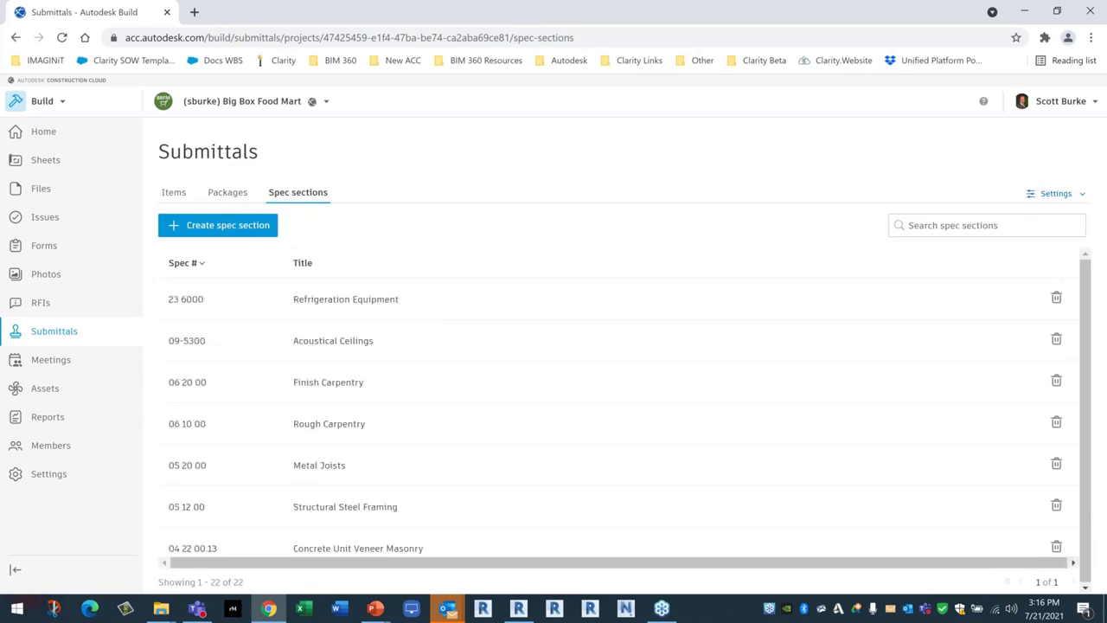
pyautogui.click(173, 192)
# Review the submittal permissions and response settings, and return to the submittal items list.
pyautogui.click(1055, 193)
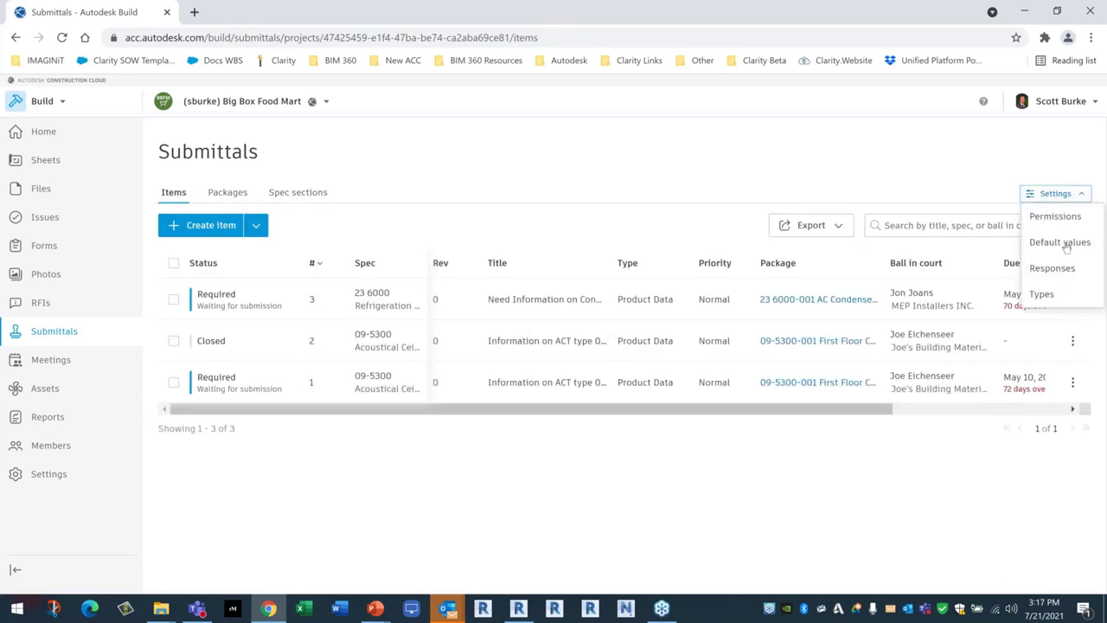
pyautogui.click(1055, 217)
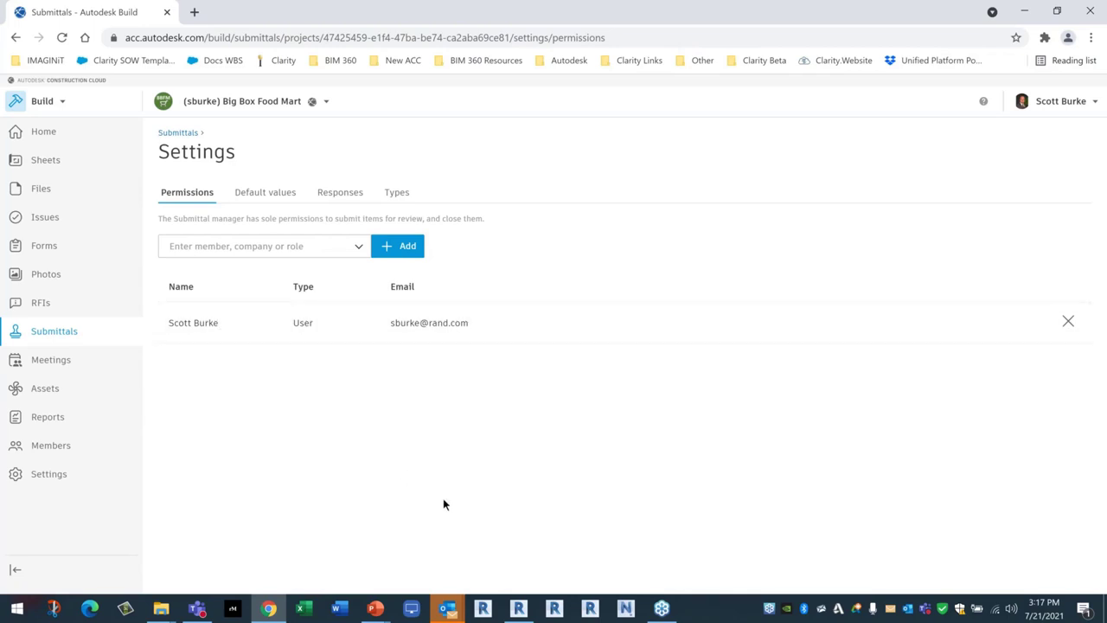
pyautogui.click(343, 199)
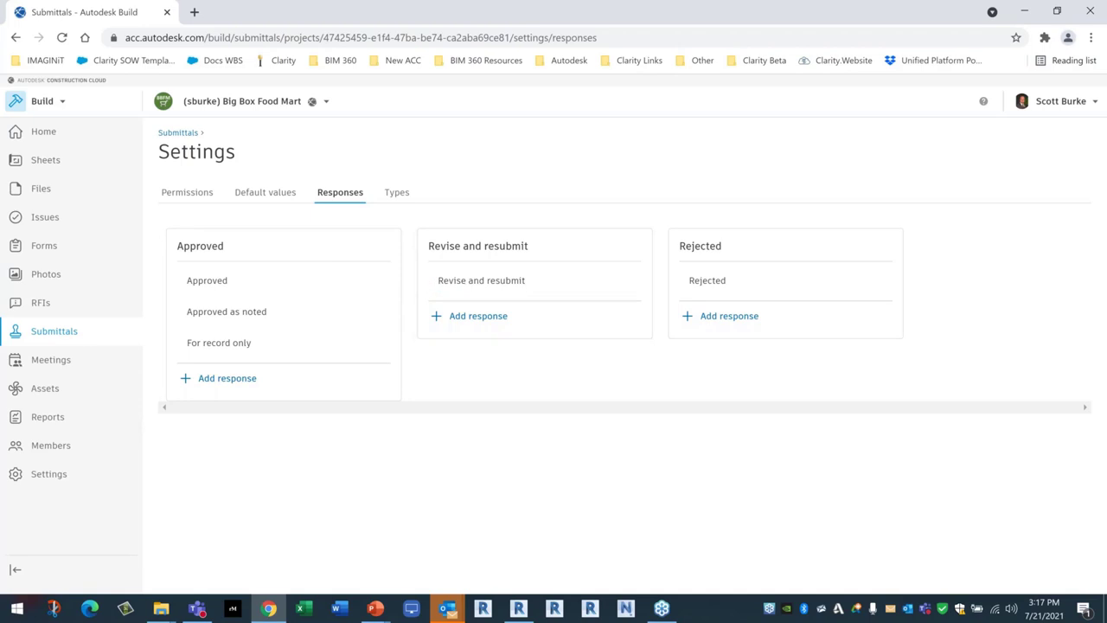
pyautogui.click(44, 337)
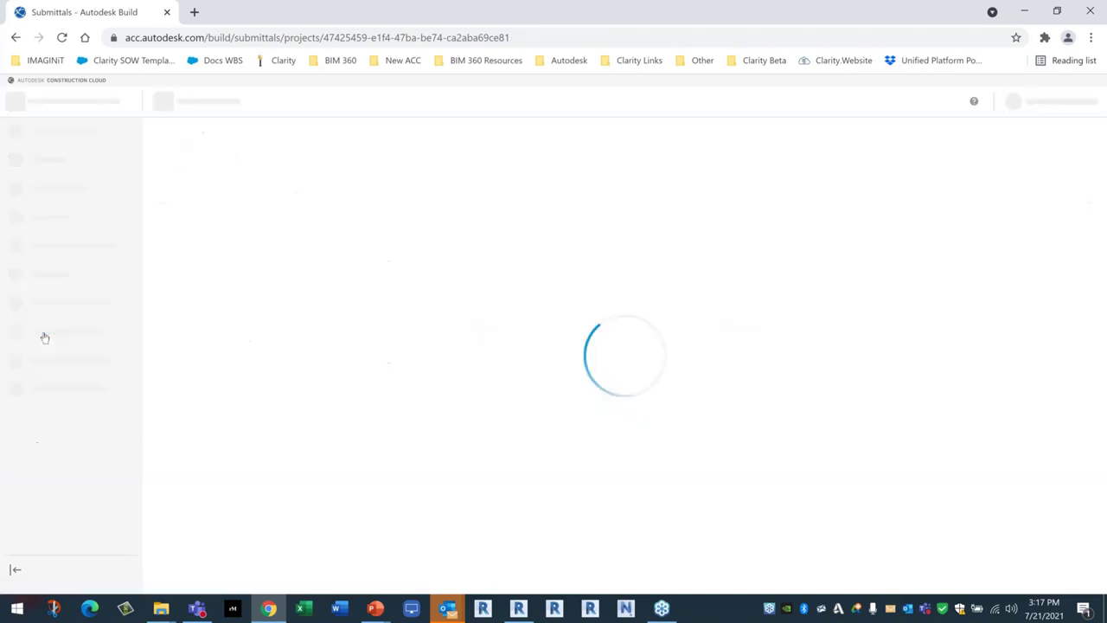
# Open the Autodesk Build help site and bring up its Submittals Overview article.
pyautogui.click(983, 102)
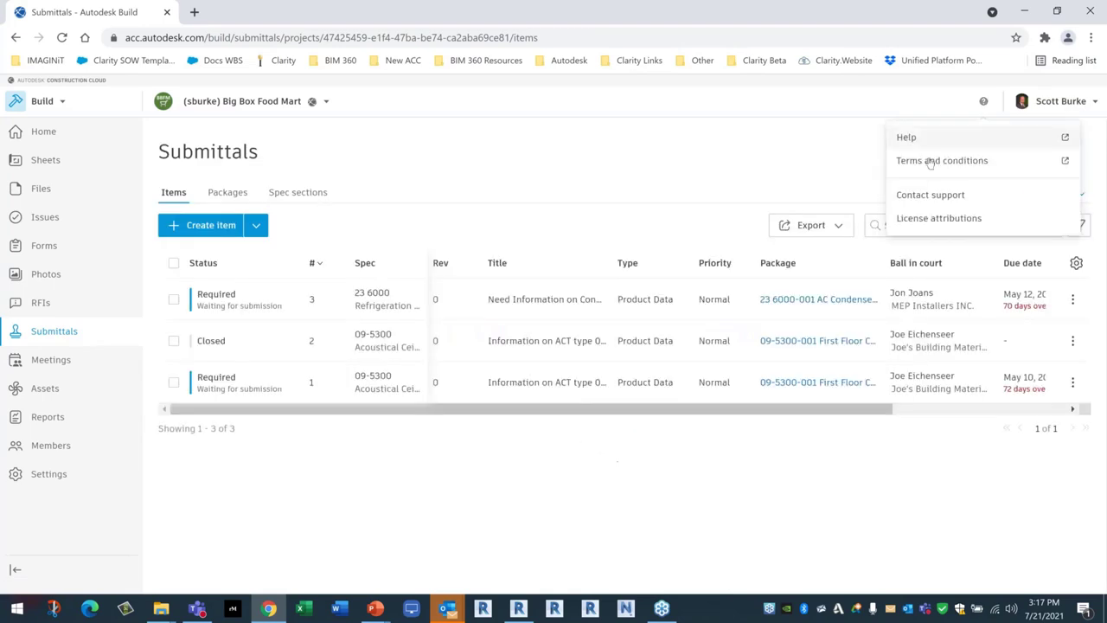
pyautogui.click(911, 139)
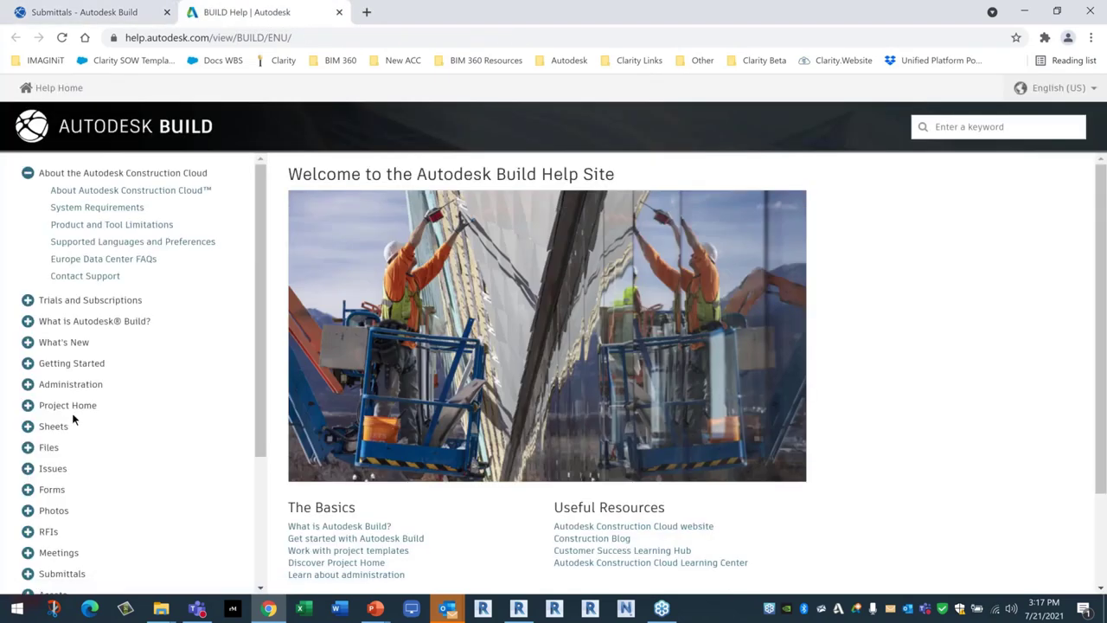
pyautogui.scroll(-3, 72, 413)
pyautogui.click(62, 429)
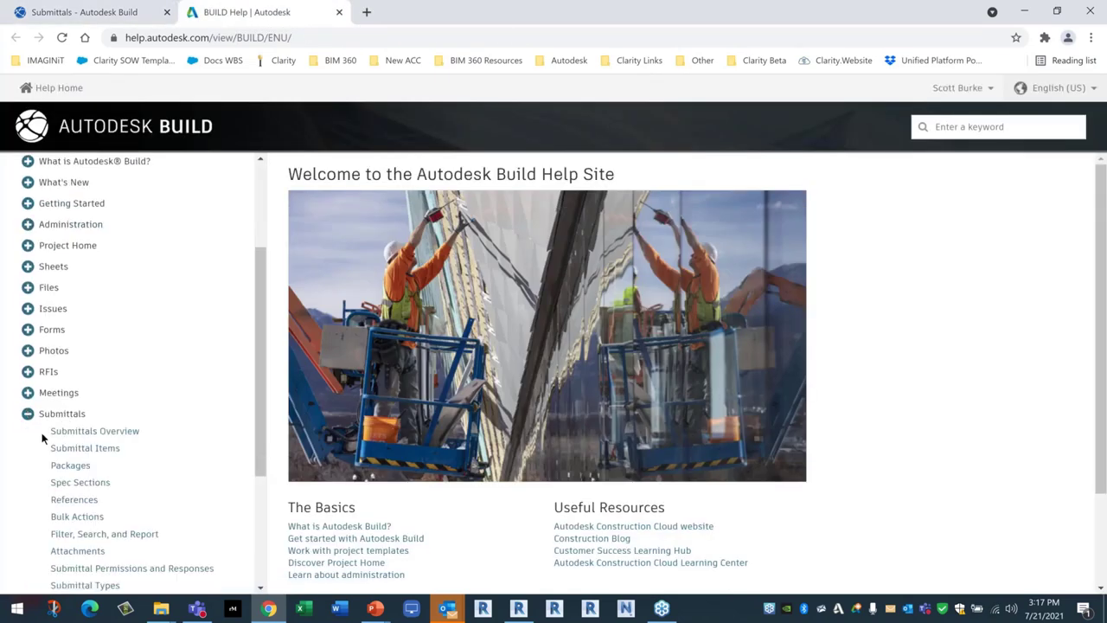
pyautogui.click(54, 430)
# Examine the Submittals Workflow bar and diagram, from item creation to close and distribute, and close the help site.
pyautogui.scroll(-2, 558, 392)
pyautogui.scroll(-2, 558, 393)
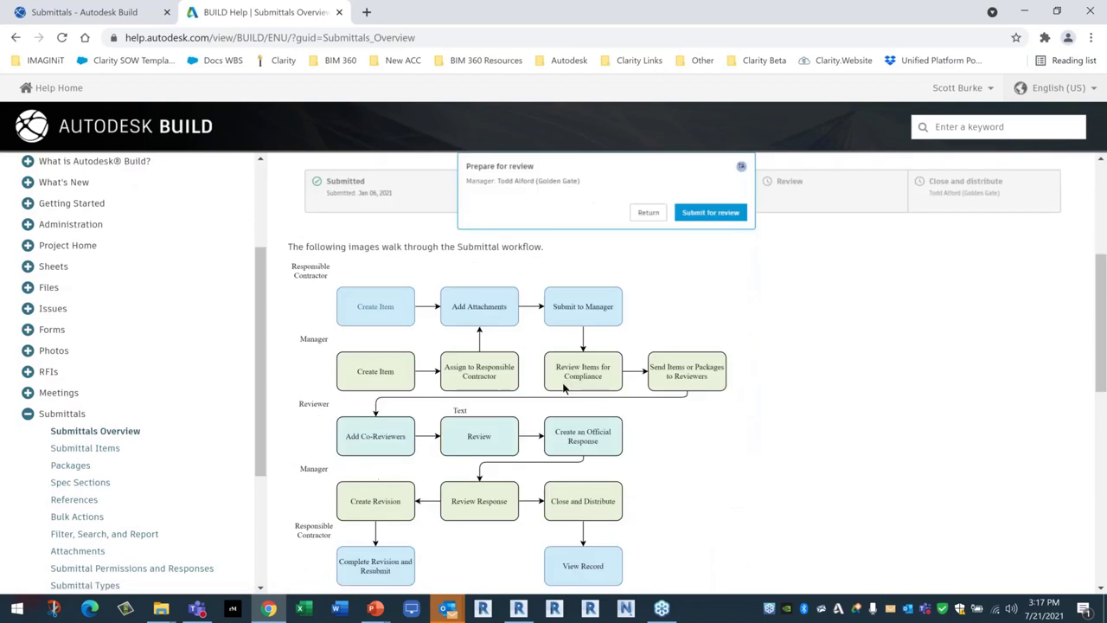
pyautogui.scroll(1, 615, 294)
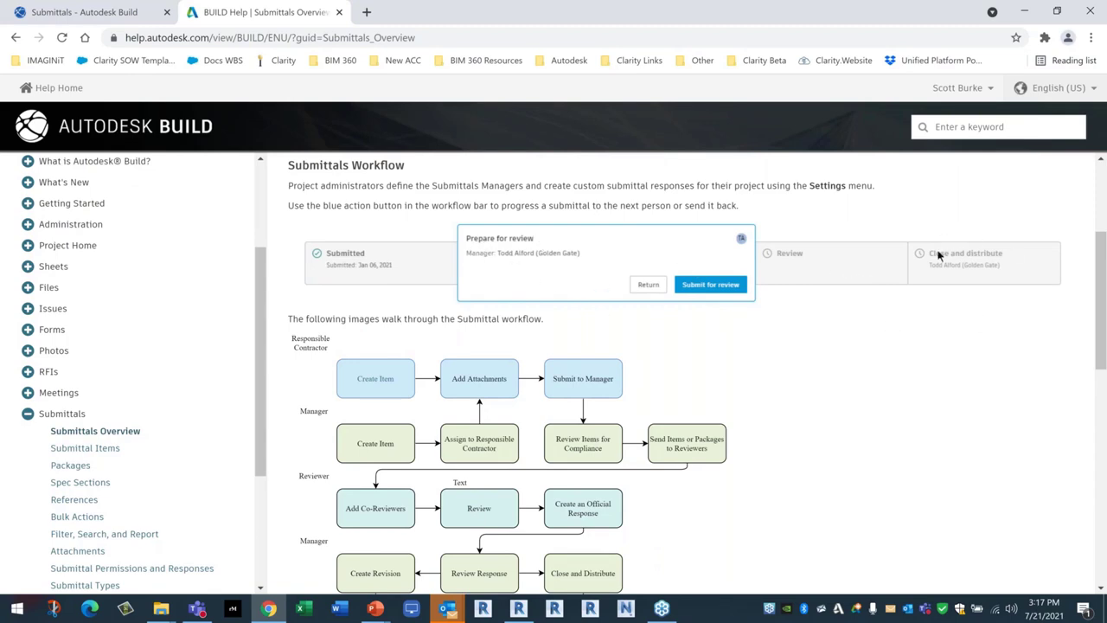
pyautogui.scroll(-2, 511, 384)
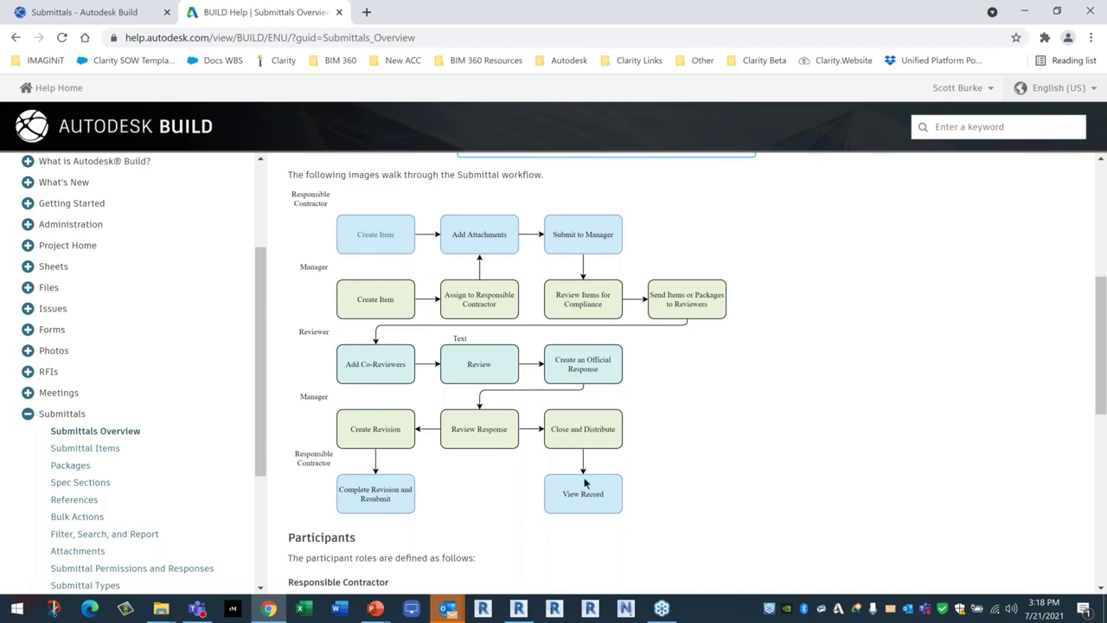
pyautogui.click(339, 12)
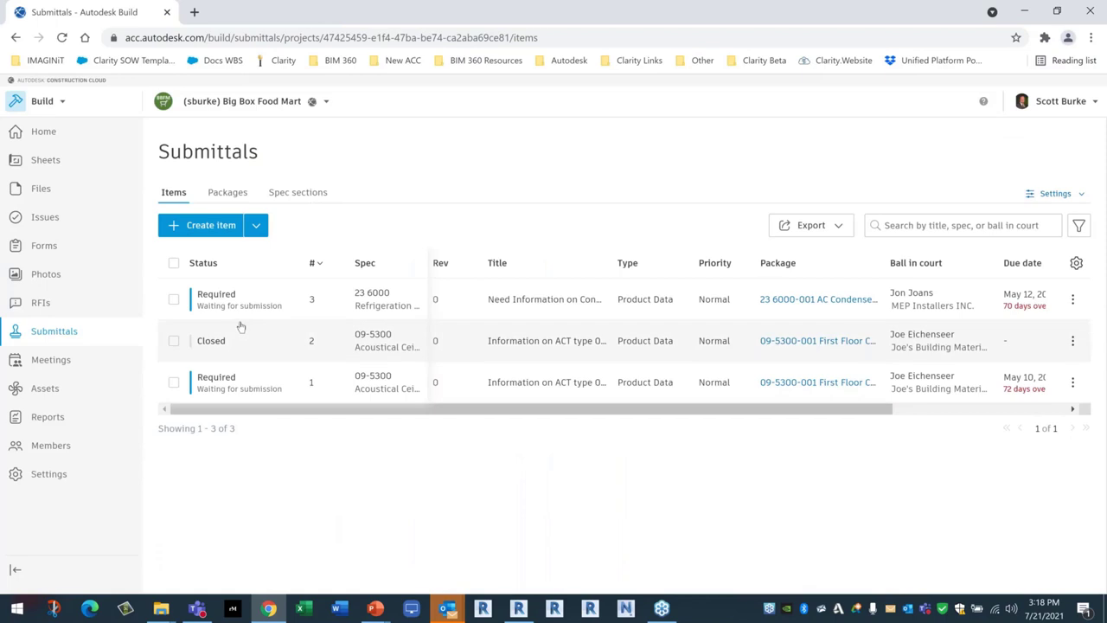
# Open the closed submittal Information on ACT type 002, review its official response, general information and activity log, and return to the items list.
pyautogui.click(218, 295)
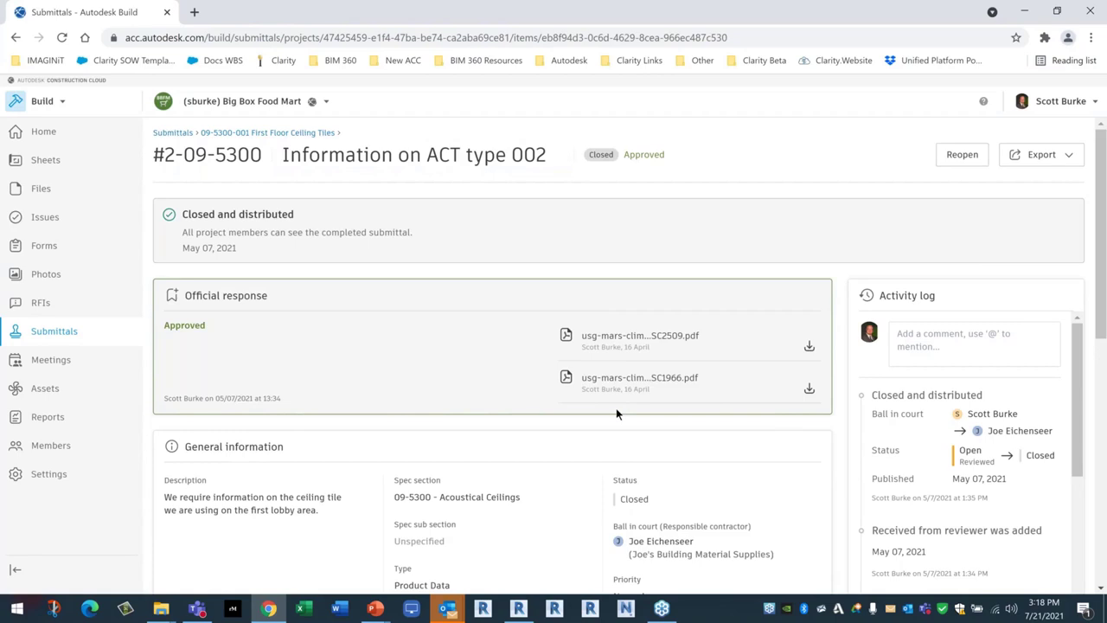
pyautogui.scroll(-2, 616, 407)
pyautogui.scroll(-10, 960, 285)
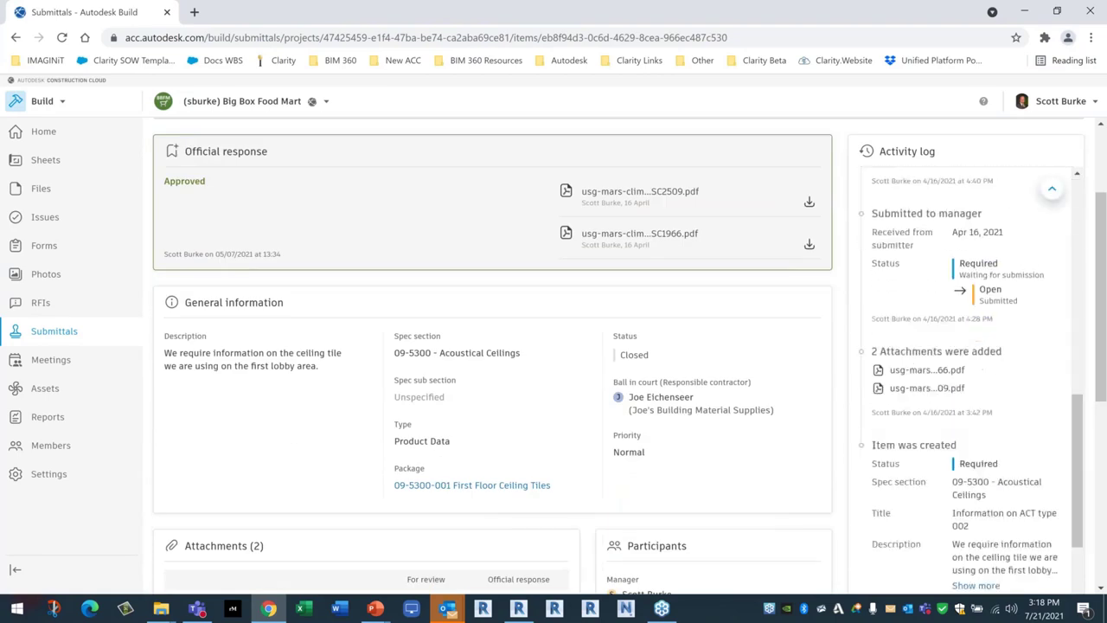
pyautogui.scroll(5, 951, 459)
pyautogui.scroll(5, 949, 457)
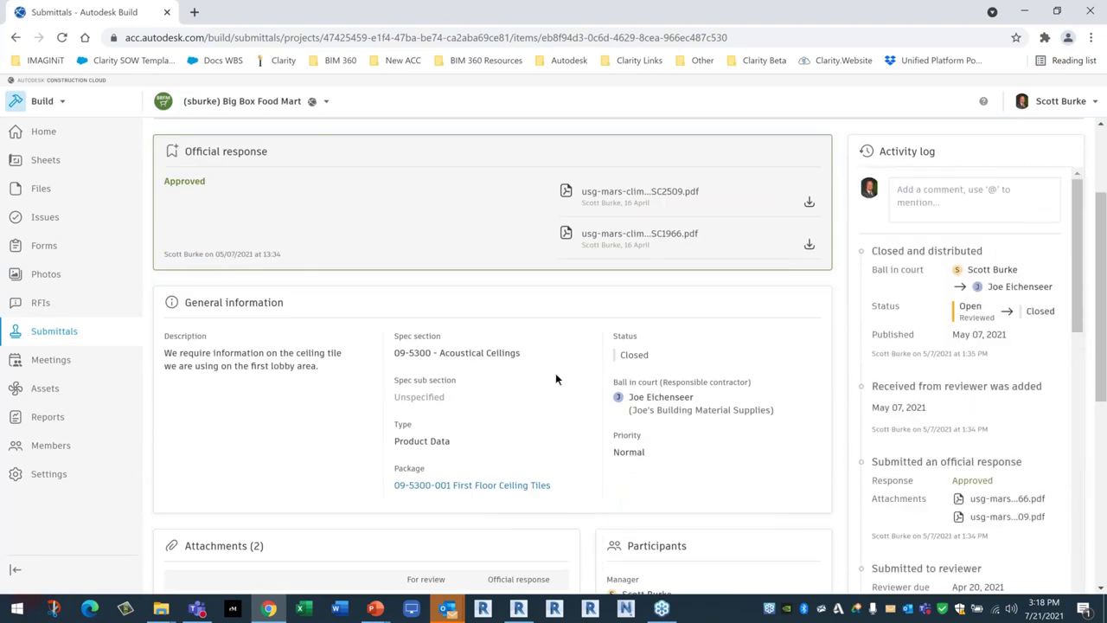
pyautogui.scroll(2, 555, 373)
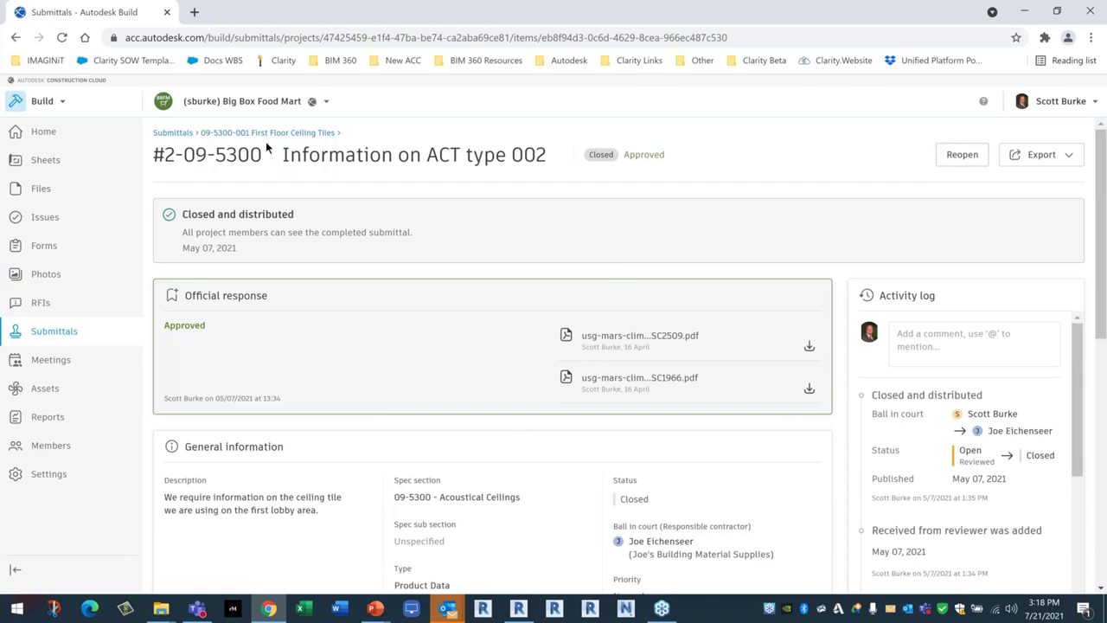
pyautogui.click(173, 133)
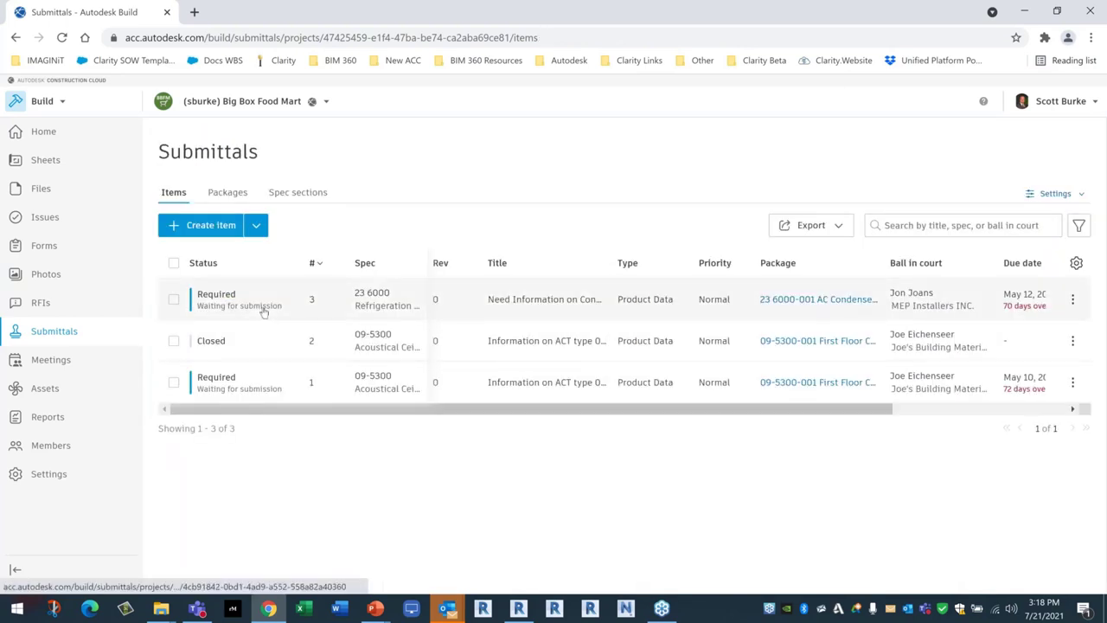
# View the Need Information on Condensers submittal and its workflow stages, and go to the project's assets.
pyautogui.click(267, 315)
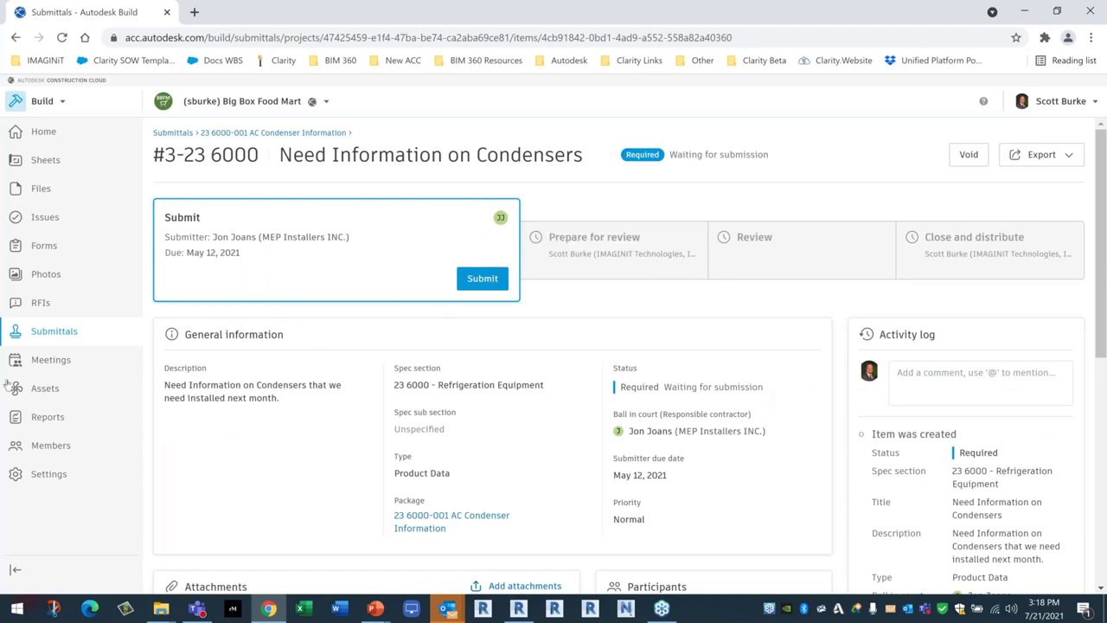
pyautogui.click(40, 391)
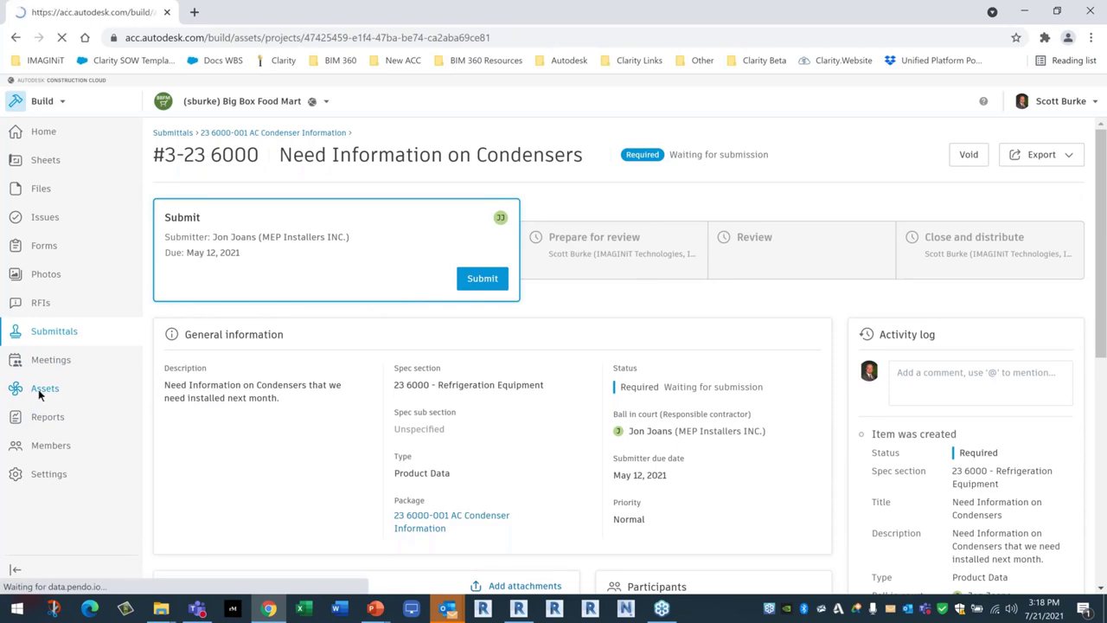
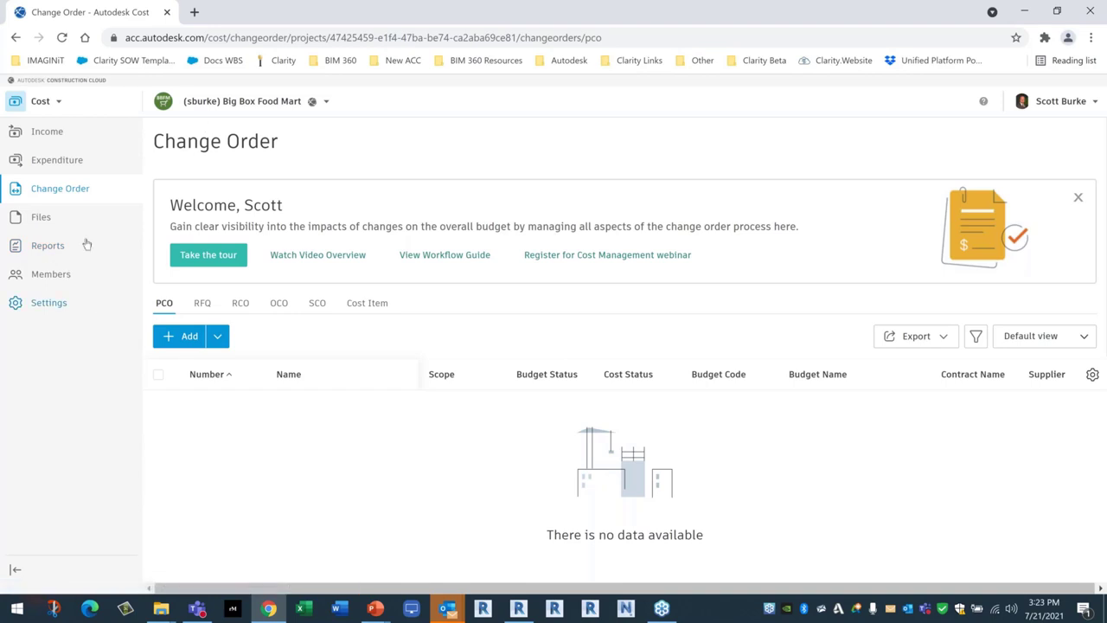
# View the project's cost Income pages for Budget, Main Contract and Budget Payment Application, including the payment application's view options.
pyautogui.click(45, 131)
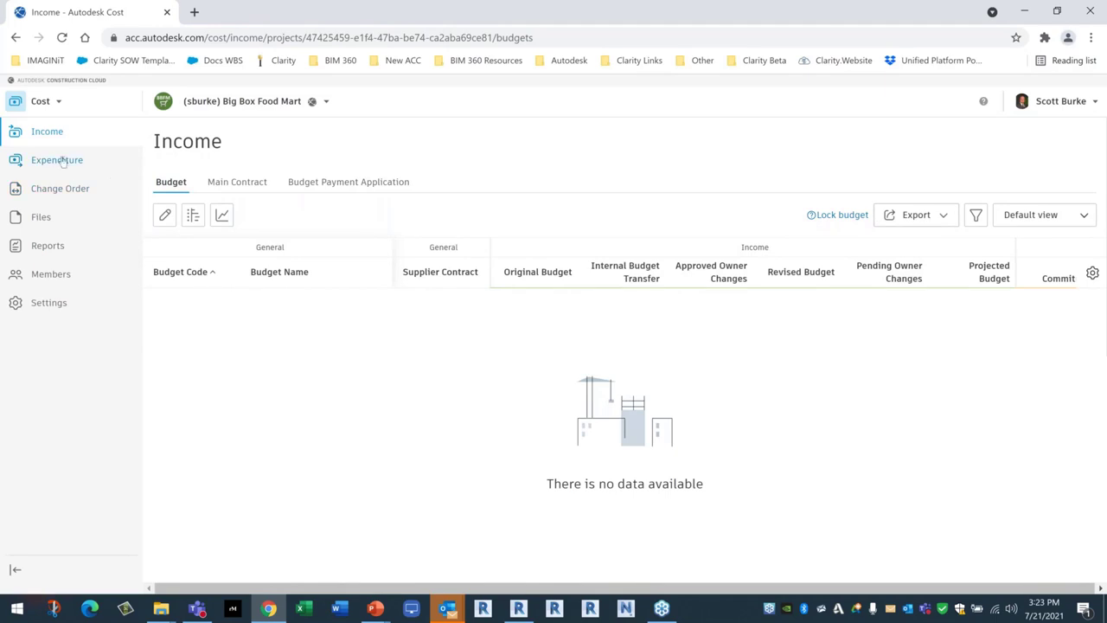
pyautogui.click(230, 182)
pyautogui.click(372, 185)
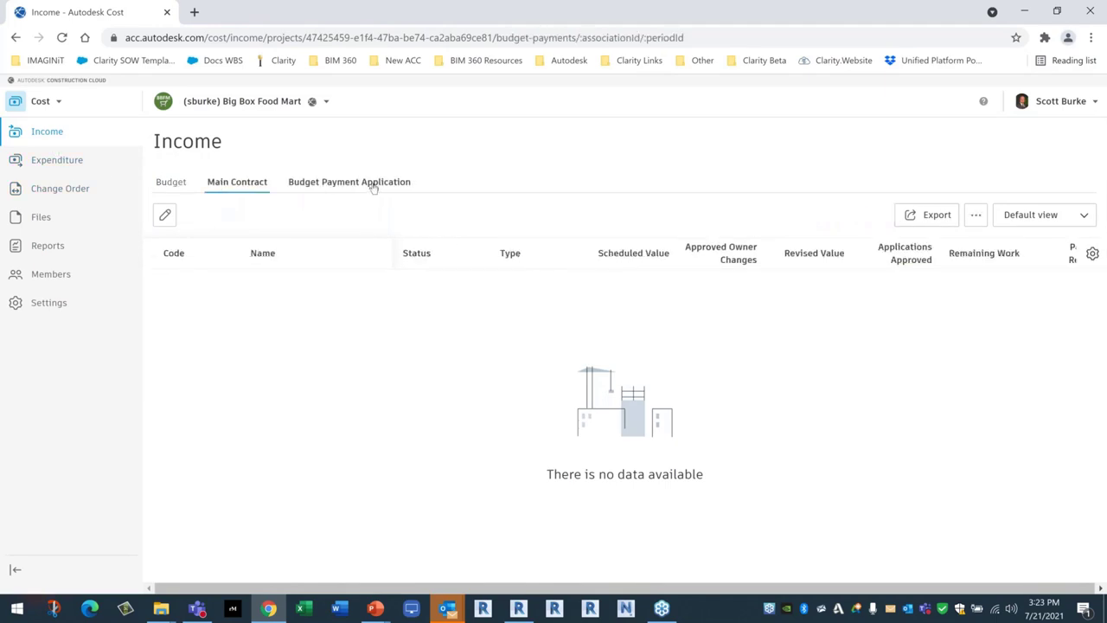
pyautogui.click(1047, 216)
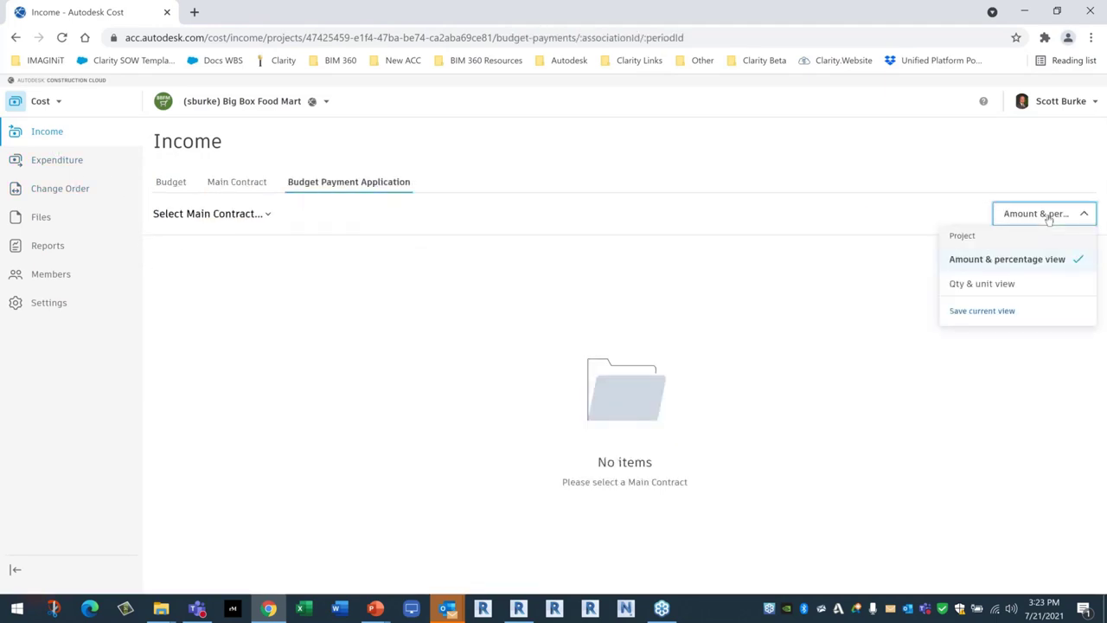
pyautogui.click(782, 169)
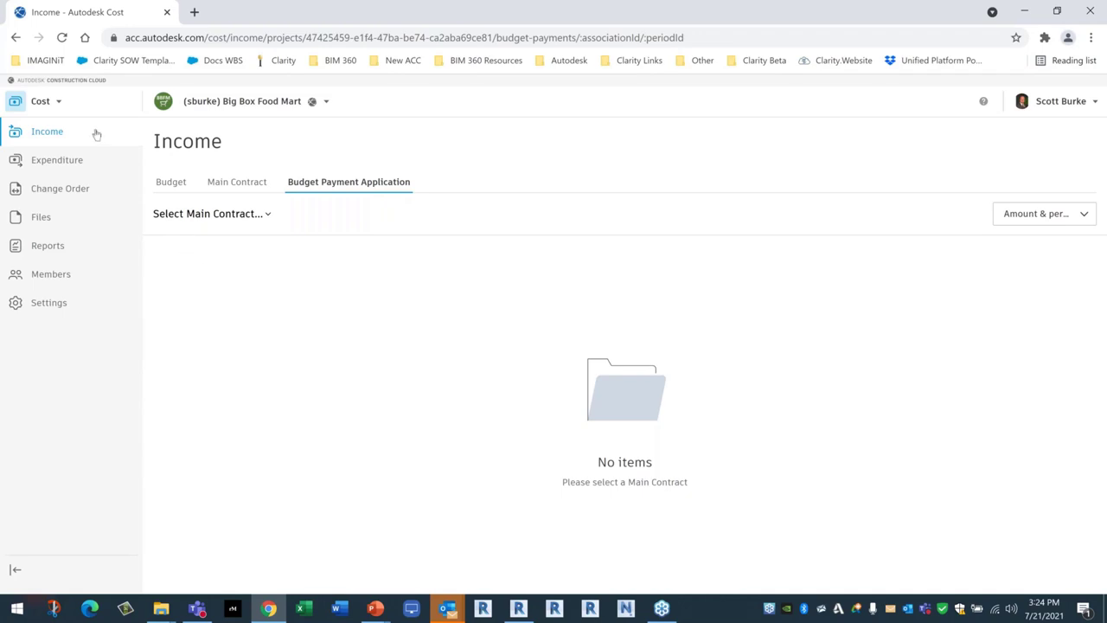
# Look through the Cost settings for General, Income, Expenditure, Change Order, Permission and Activity.
pyautogui.click(38, 303)
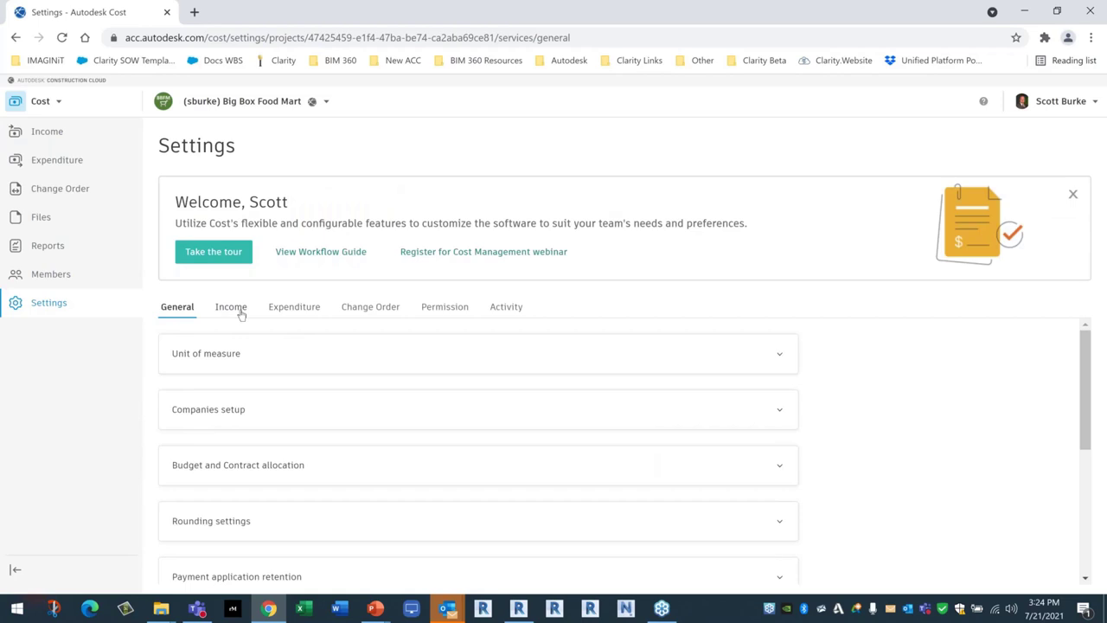
pyautogui.click(238, 309)
pyautogui.click(305, 316)
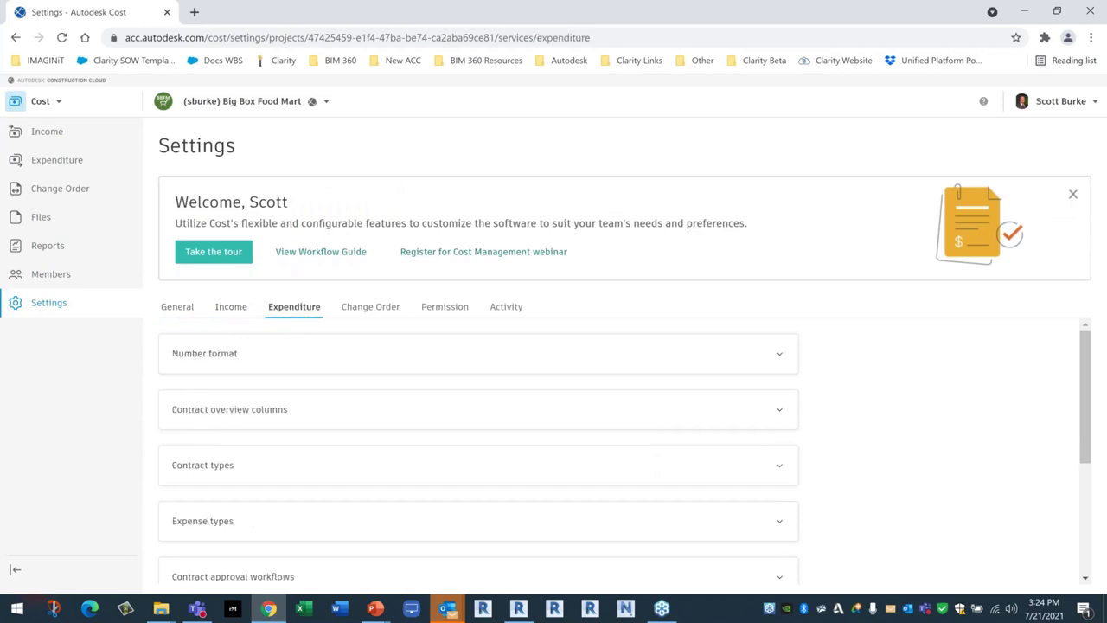
pyautogui.click(386, 310)
pyautogui.scroll(-5, 475, 442)
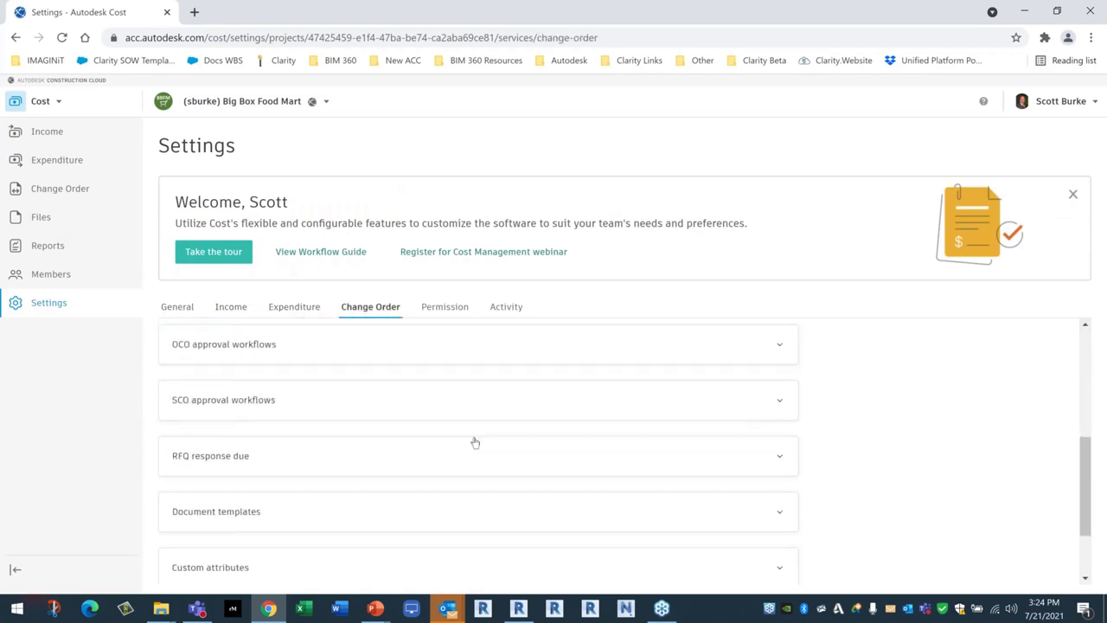
pyautogui.scroll(3, 467, 398)
pyautogui.click(453, 311)
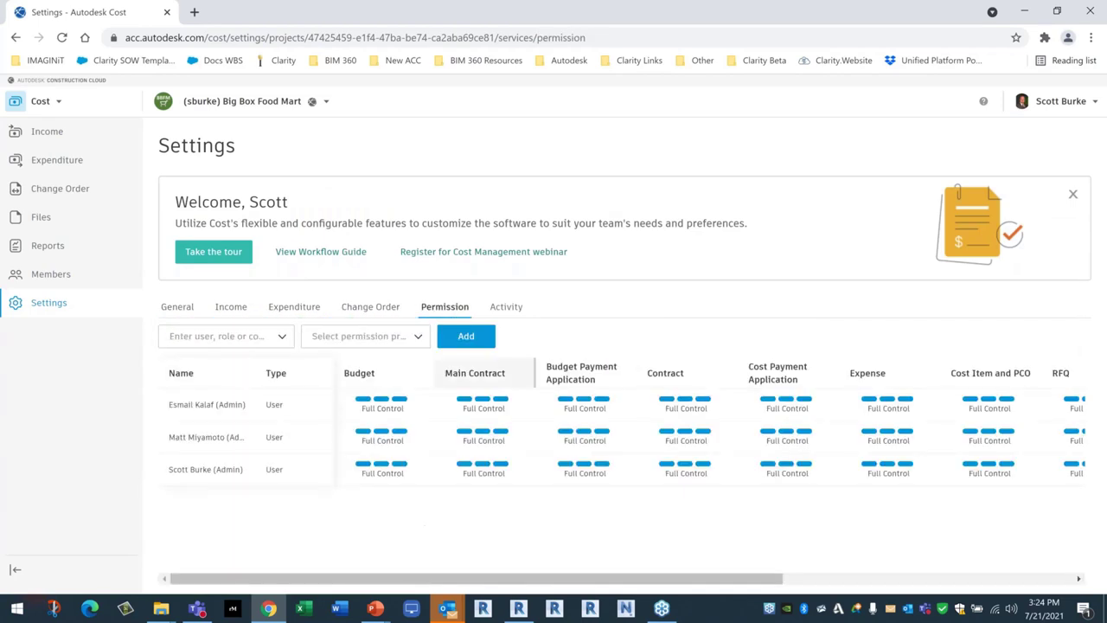
pyautogui.click(506, 312)
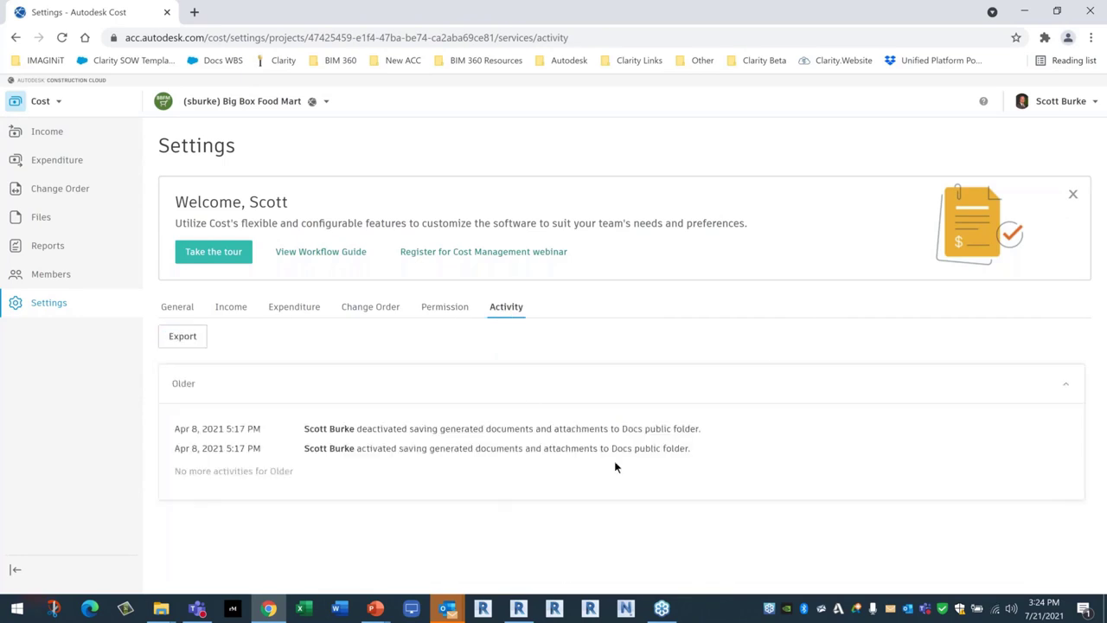
pyautogui.click(40, 101)
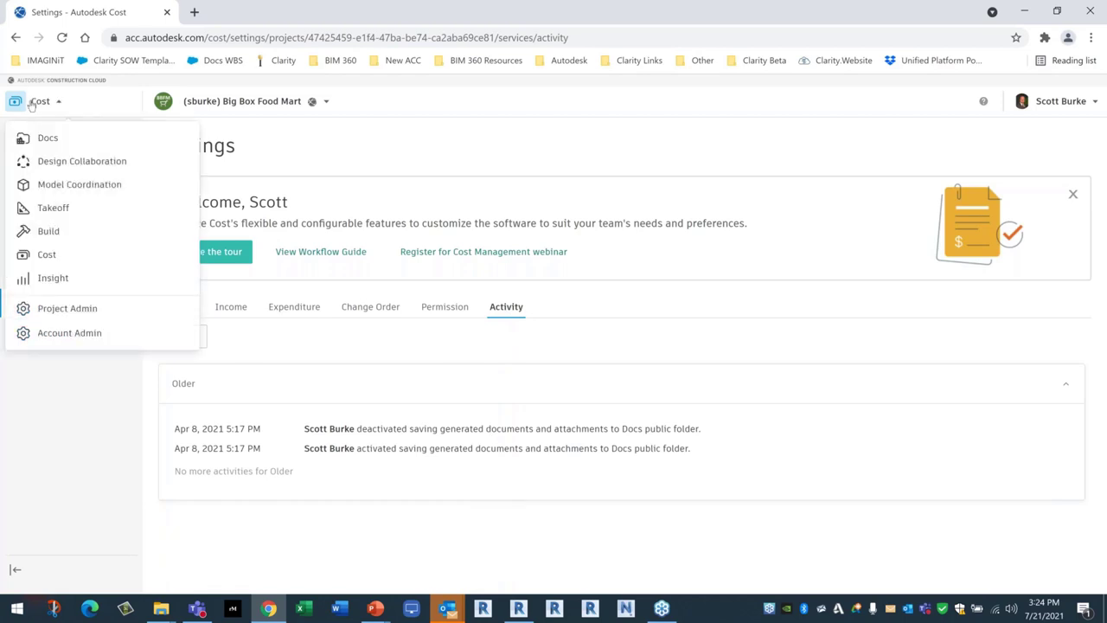
pyautogui.hotkey('alt', 'Tab')
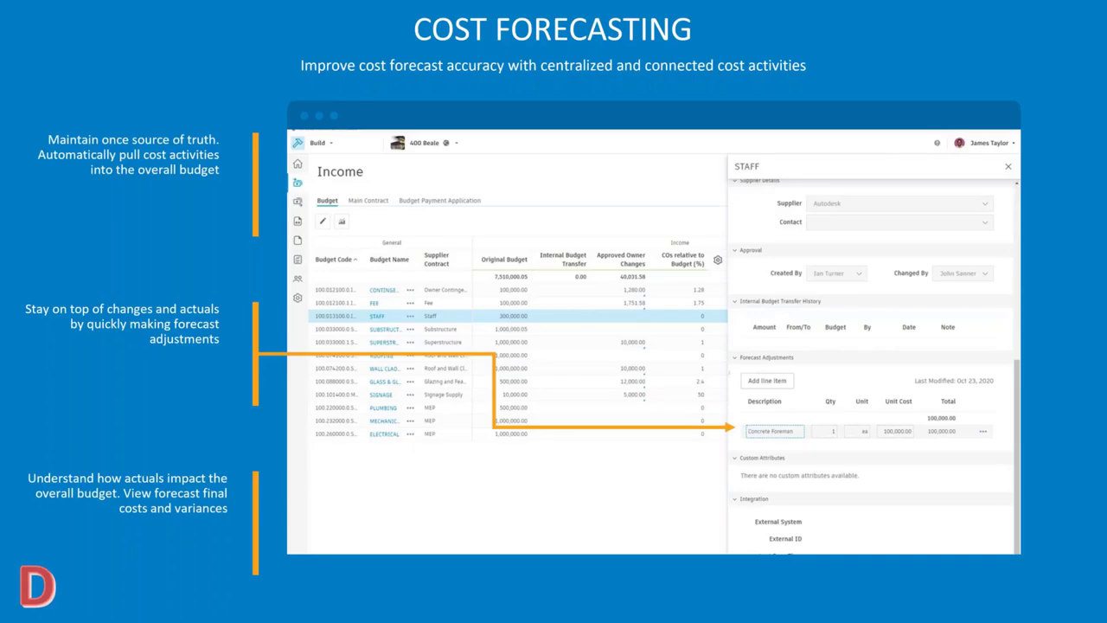
pyautogui.press('Right')
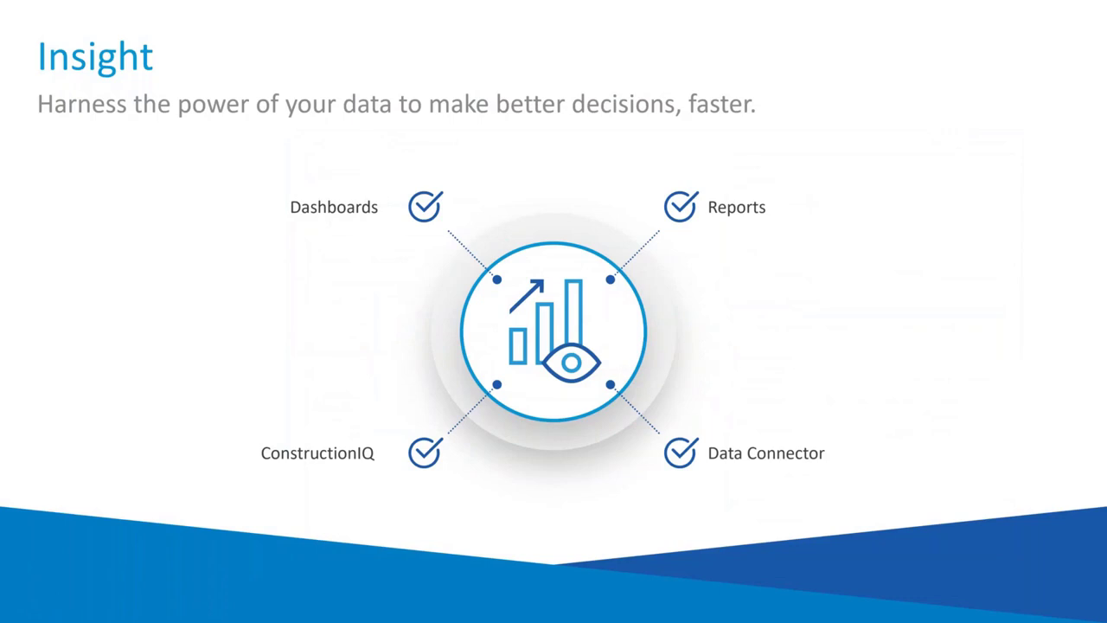
pyautogui.press('Right')
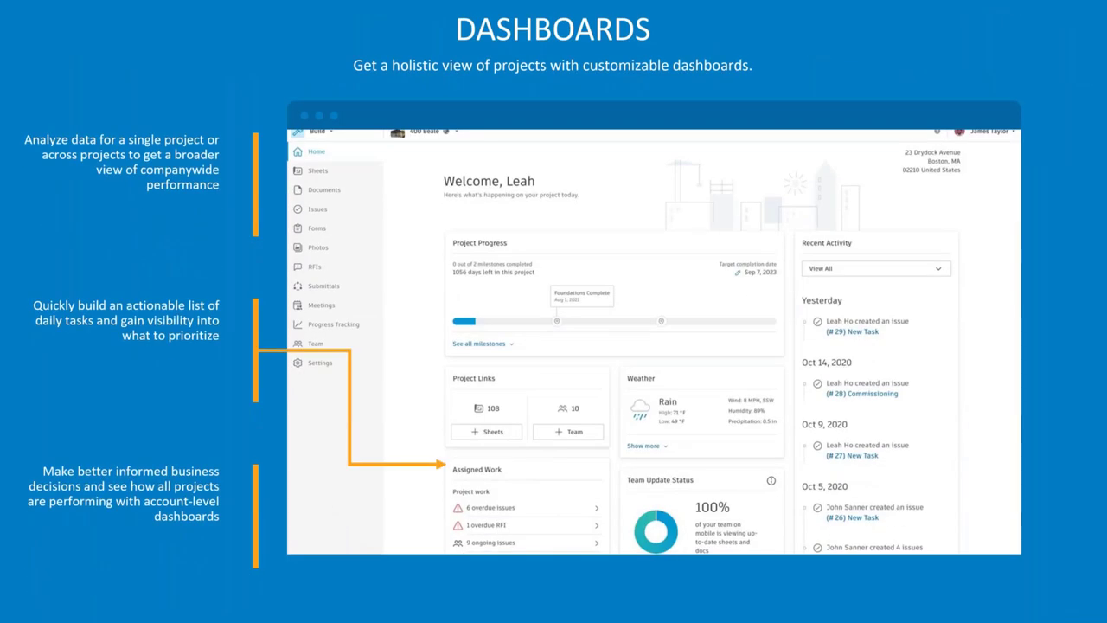
pyautogui.press('Right')
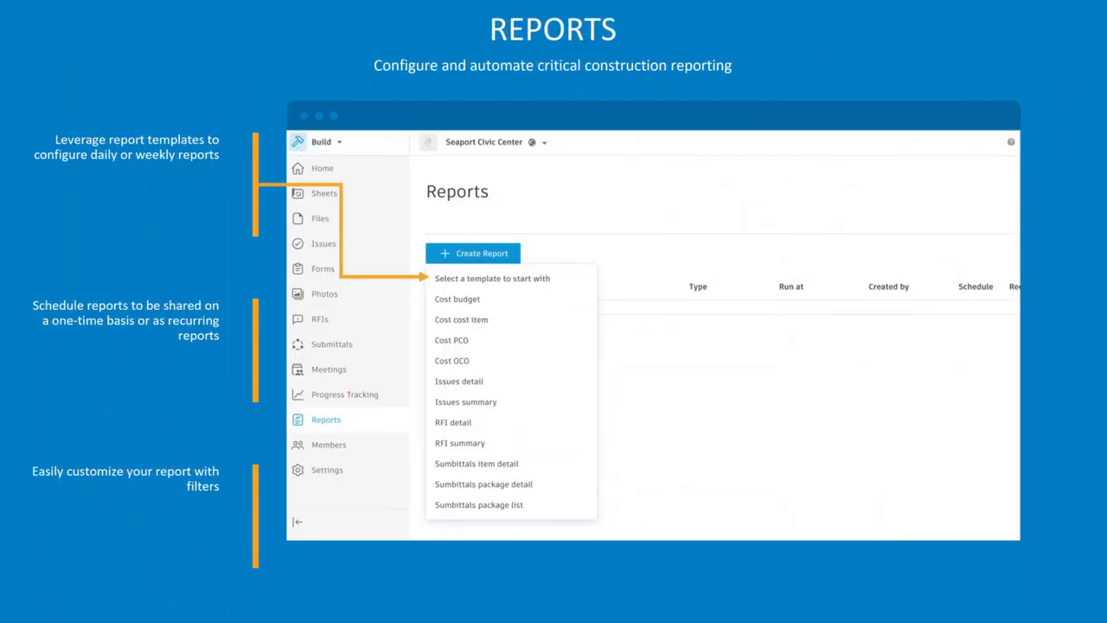
pyautogui.press('Right')
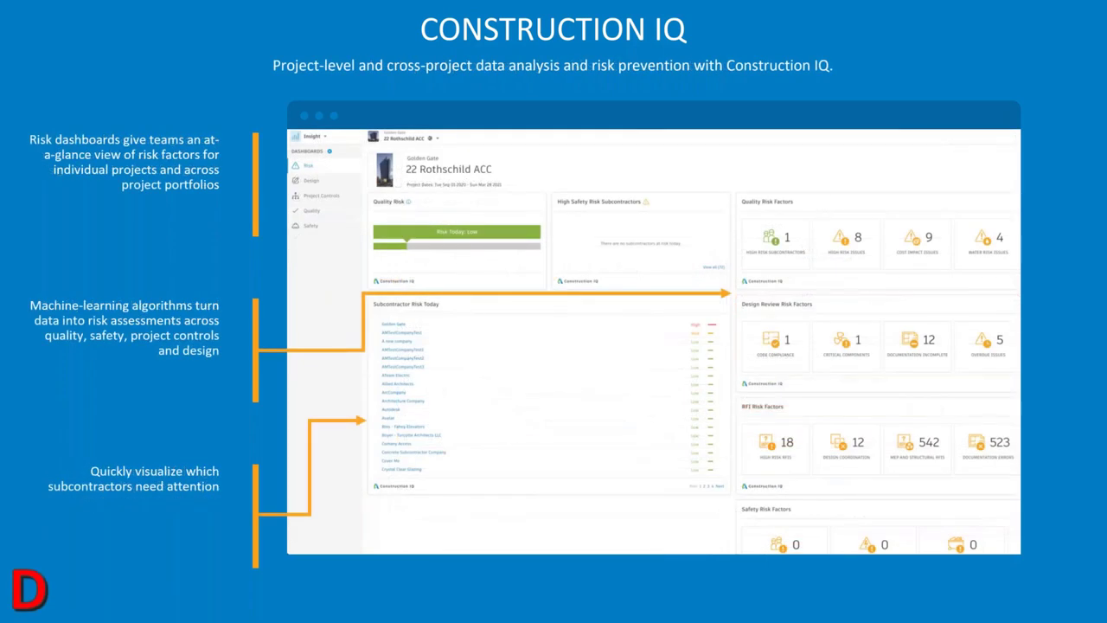
pyautogui.hotkey('alt', 'Tab')
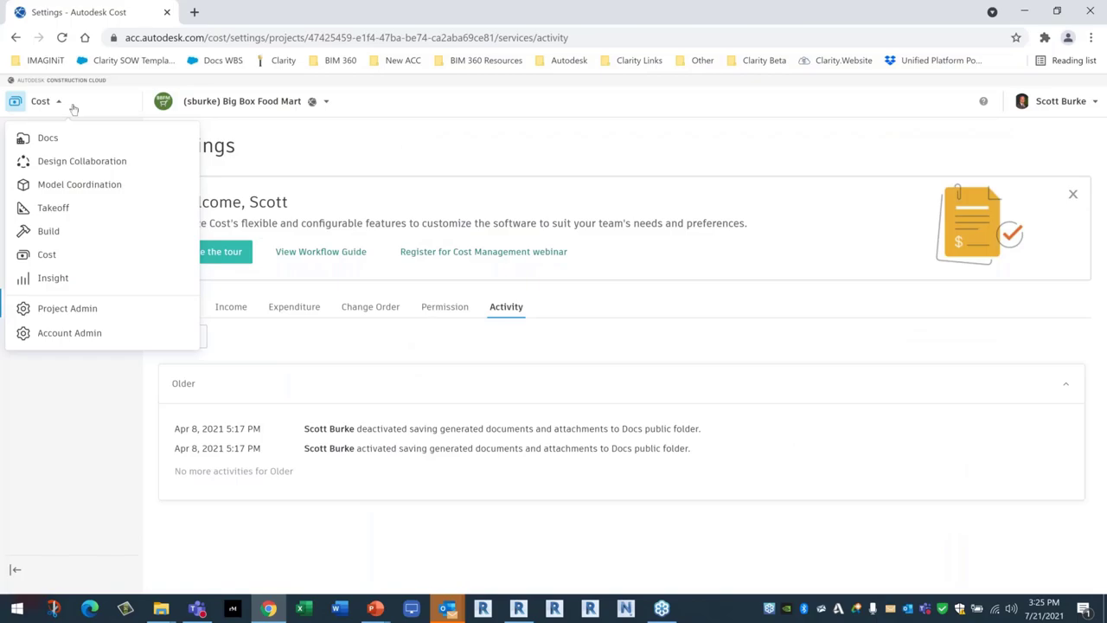
pyautogui.click(66, 109)
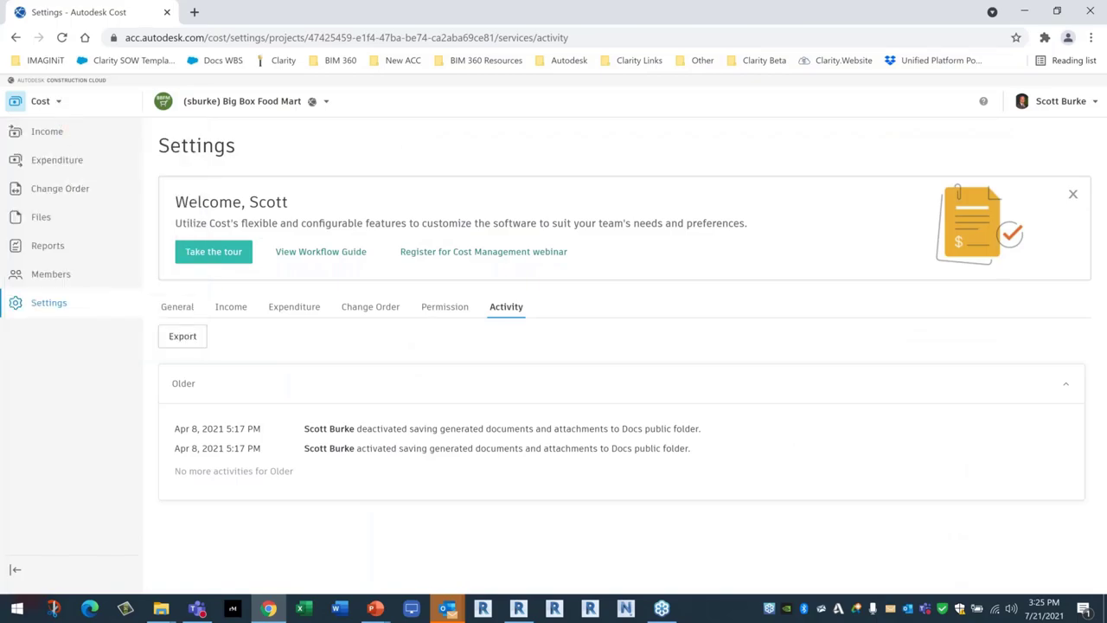
# Switch to Insight and review the project's Risk dashboard, including subcontractor risk, design review and RFI risk factors.
pyautogui.click(41, 102)
pyautogui.click(69, 278)
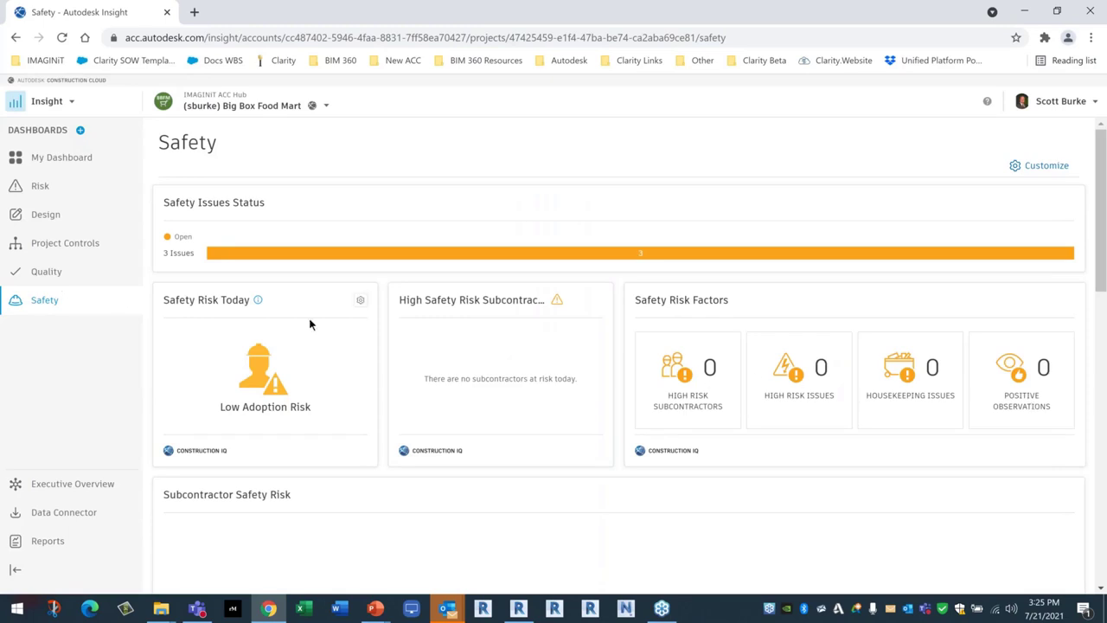
pyautogui.click(26, 188)
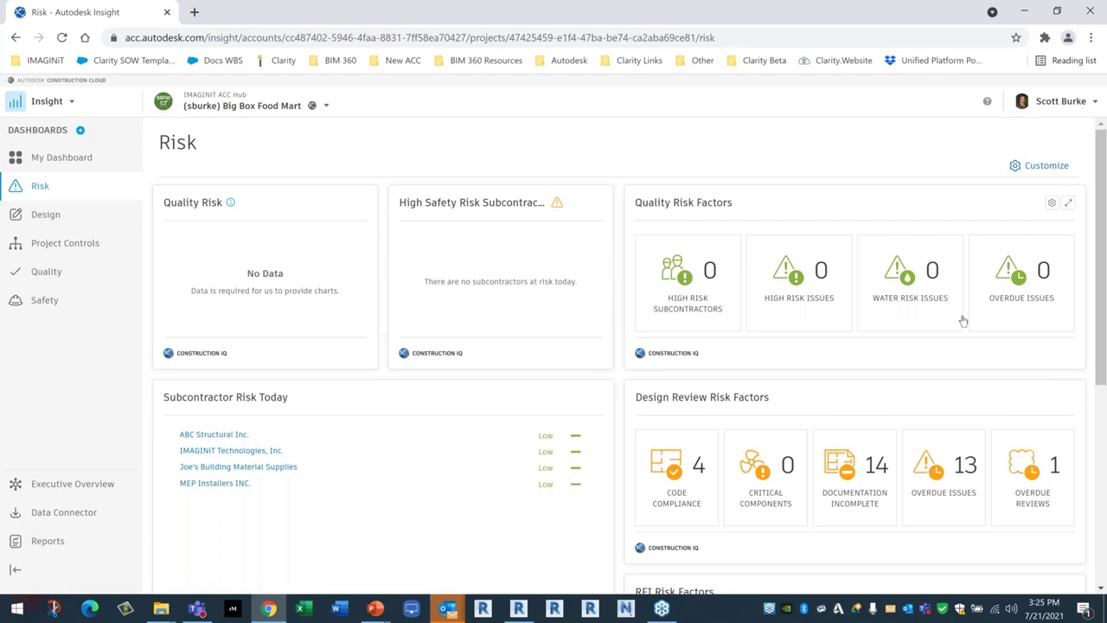
pyautogui.scroll(-2, 531, 437)
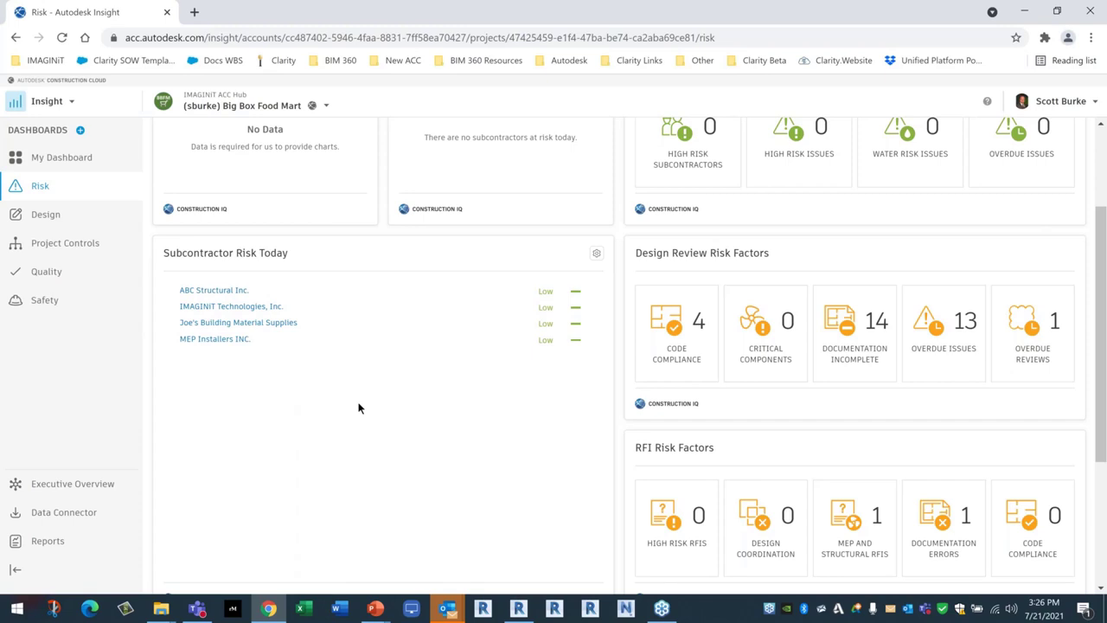
pyautogui.scroll(2, 492, 433)
# View the project's Design, Project Controls and Safety dashboards in turn.
pyautogui.click(40, 216)
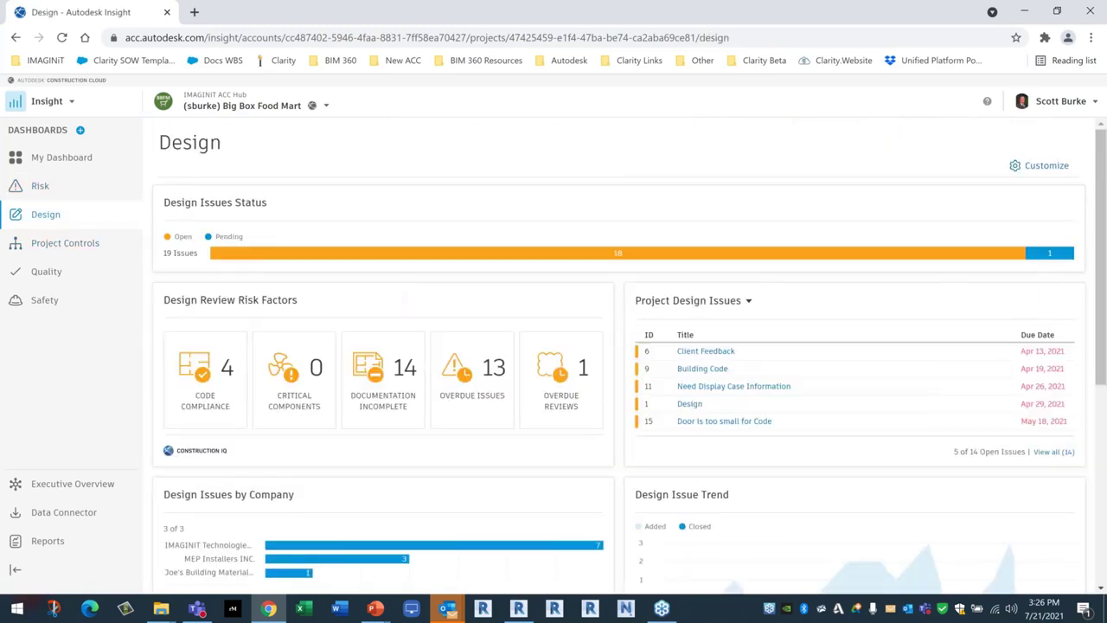
pyautogui.scroll(-1, 467, 467)
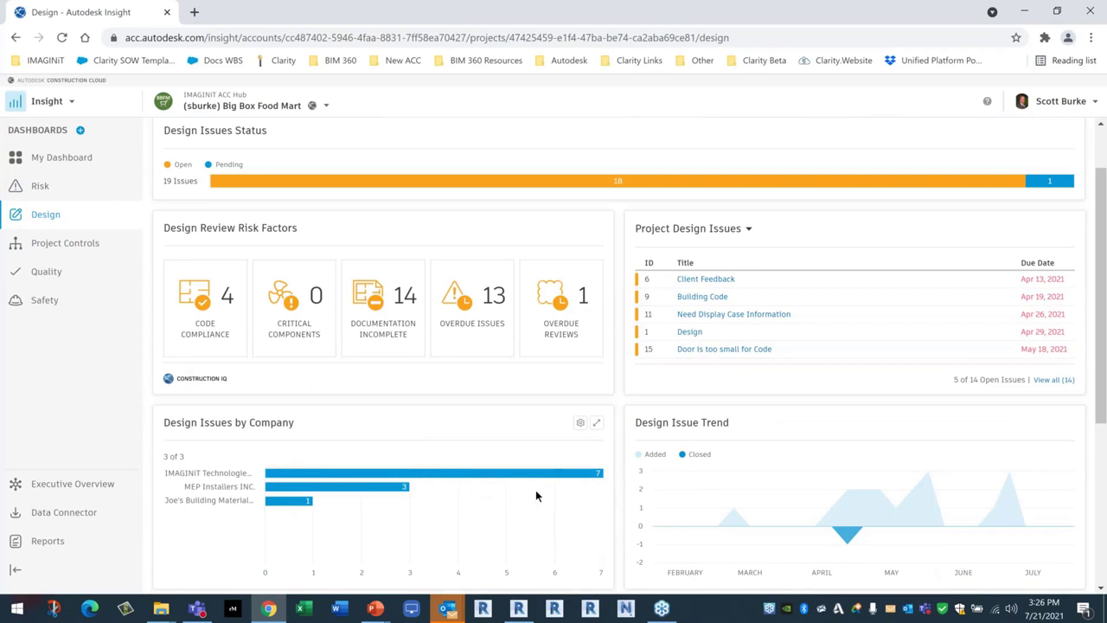
pyautogui.click(62, 245)
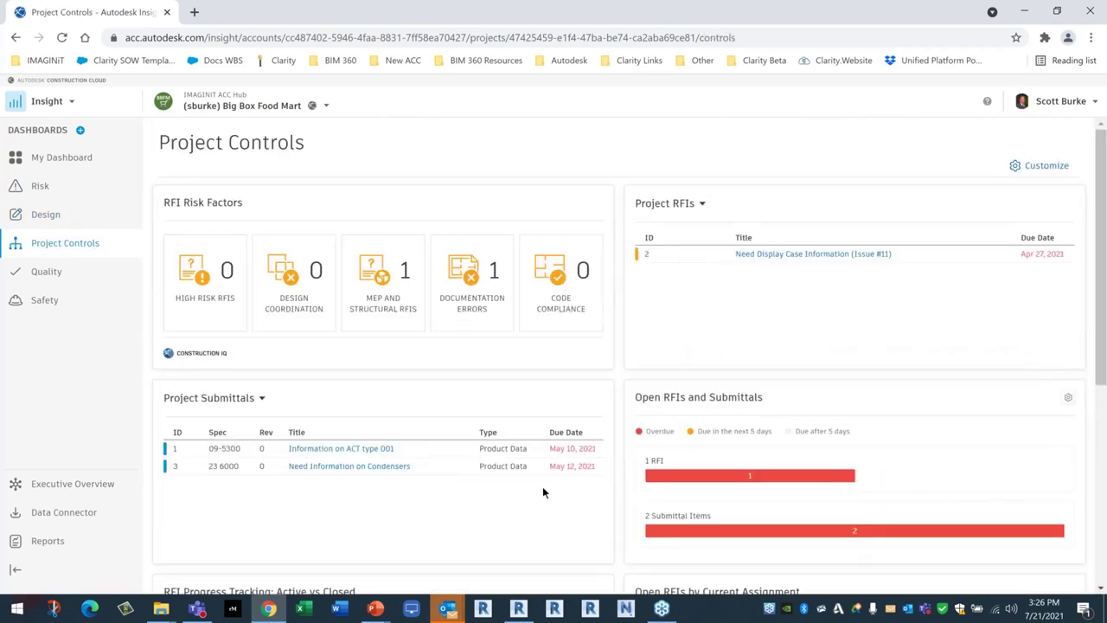
pyautogui.click(48, 303)
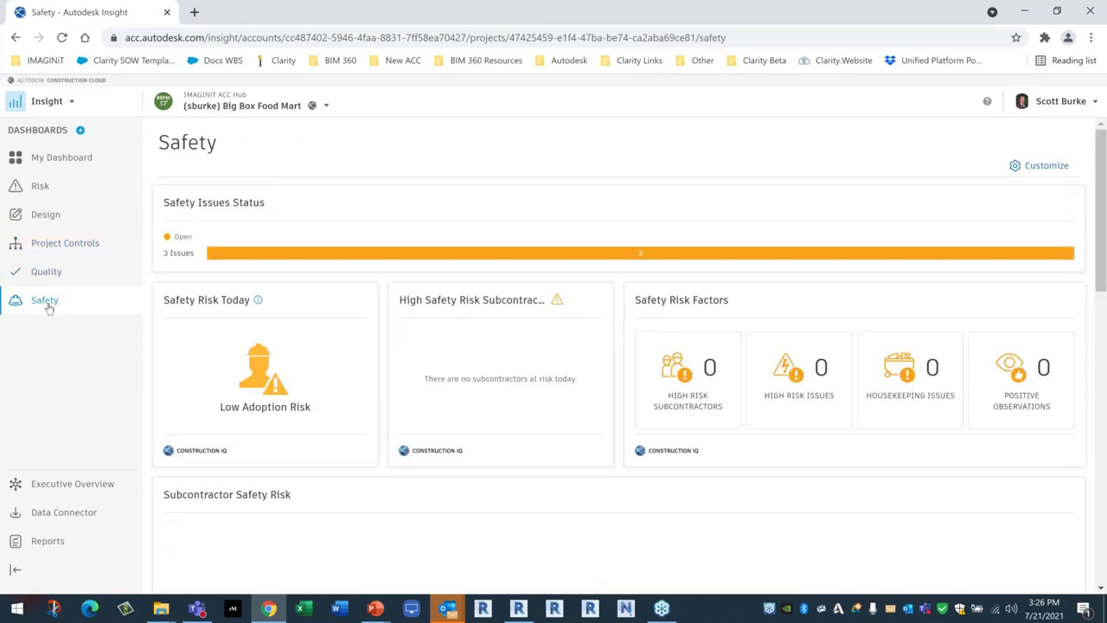
# Return to the Design dashboard and examine its design issue trend and coordination issue charts.
pyautogui.click(42, 219)
pyautogui.scroll(-3, 212, 360)
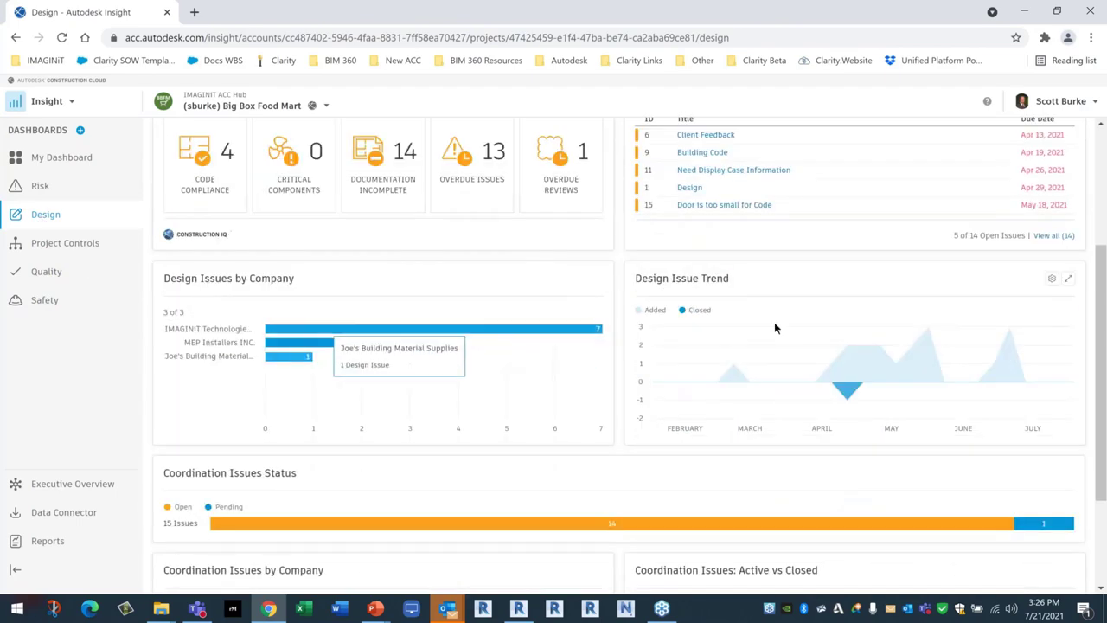
pyautogui.scroll(-2, 724, 449)
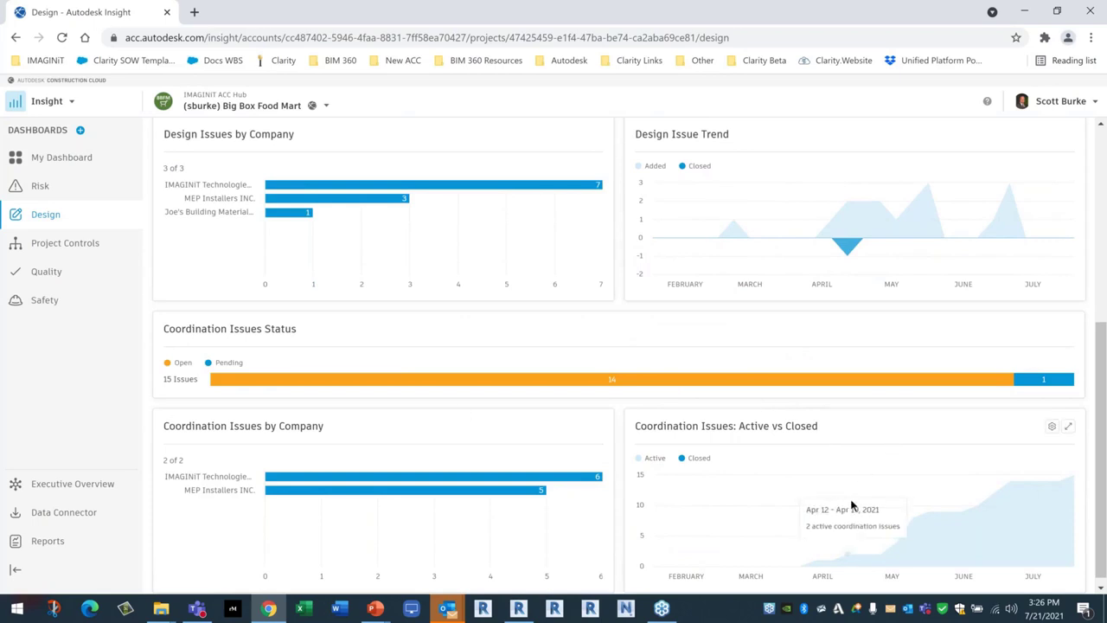
pyautogui.scroll(-1, 864, 484)
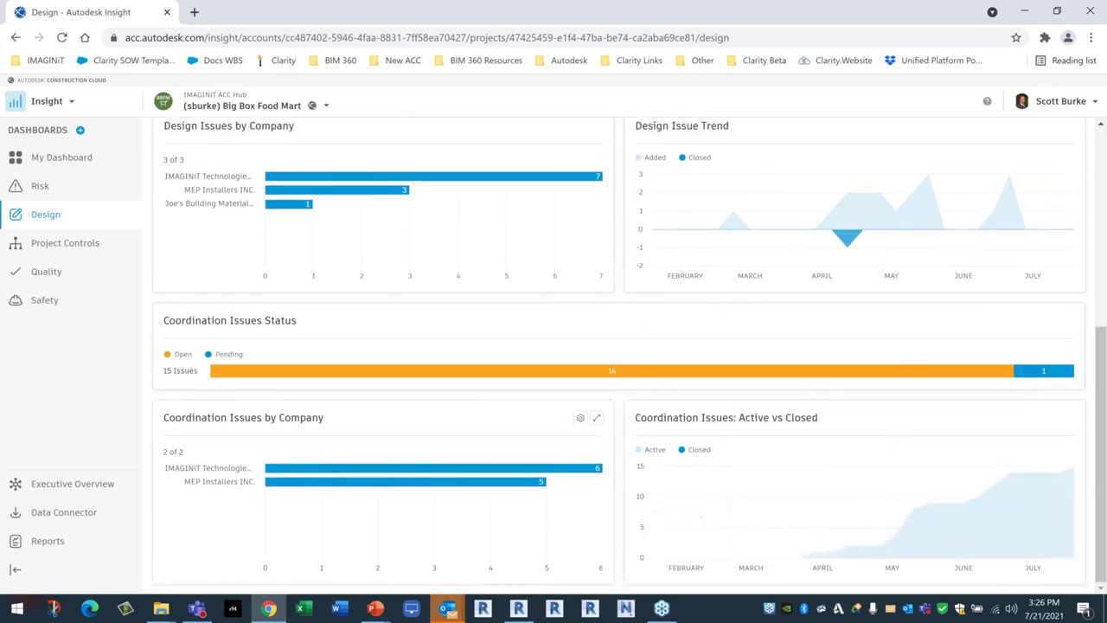
pyautogui.scroll(2, 254, 489)
pyautogui.scroll(3, 253, 489)
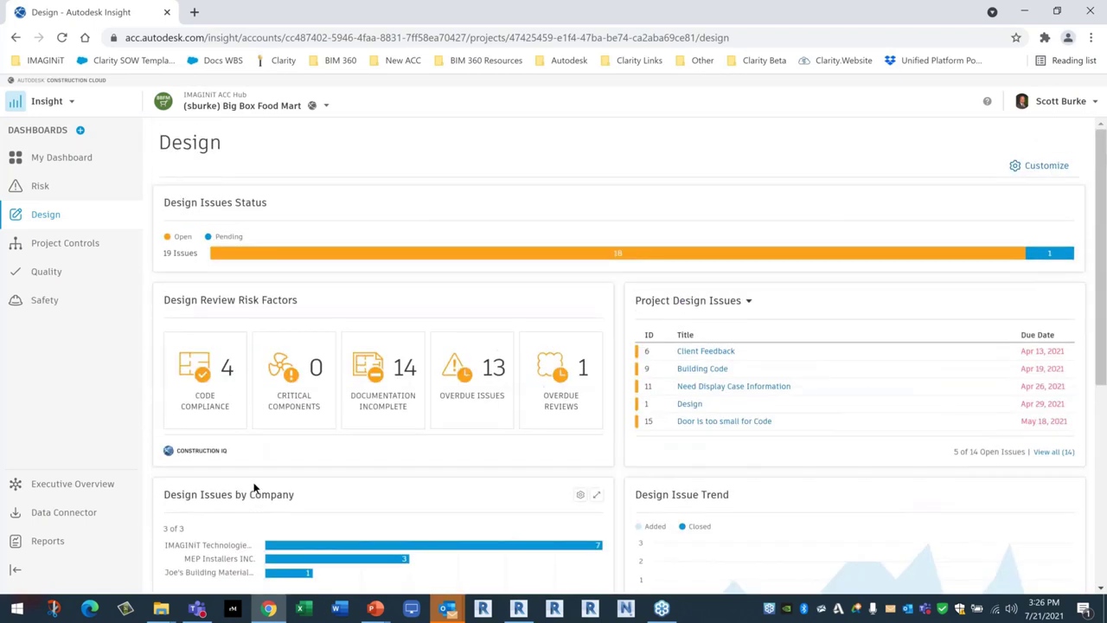
# Open the account's Executive Overview and examine its Risk dashboard, zooming the Locations map to the eastern United States and reviewing Project Risk.
pyautogui.click(57, 484)
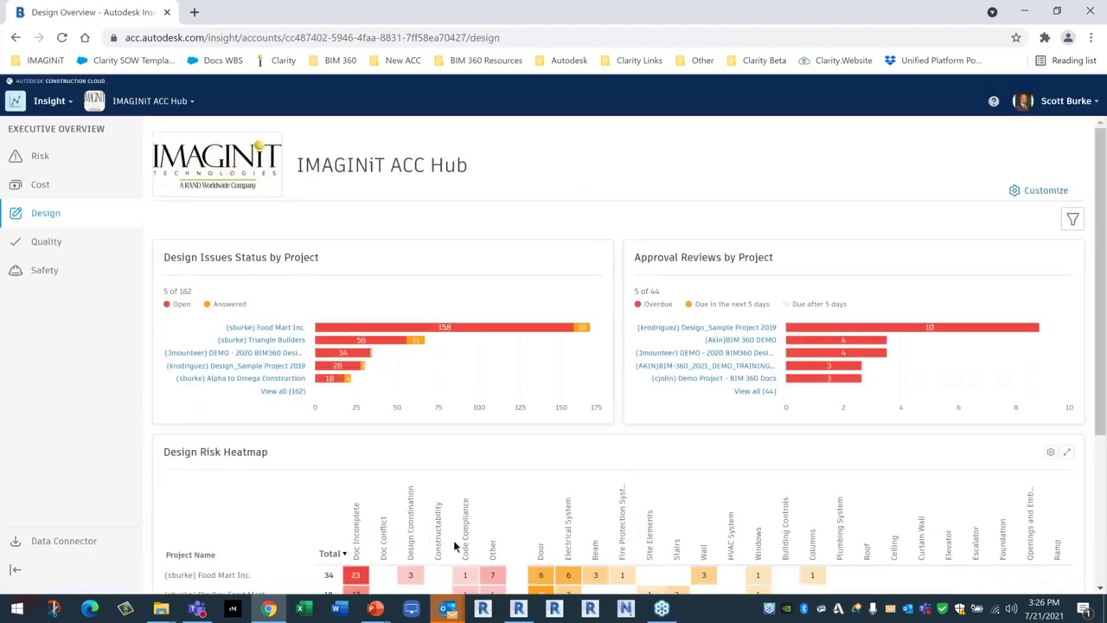
pyautogui.click(39, 156)
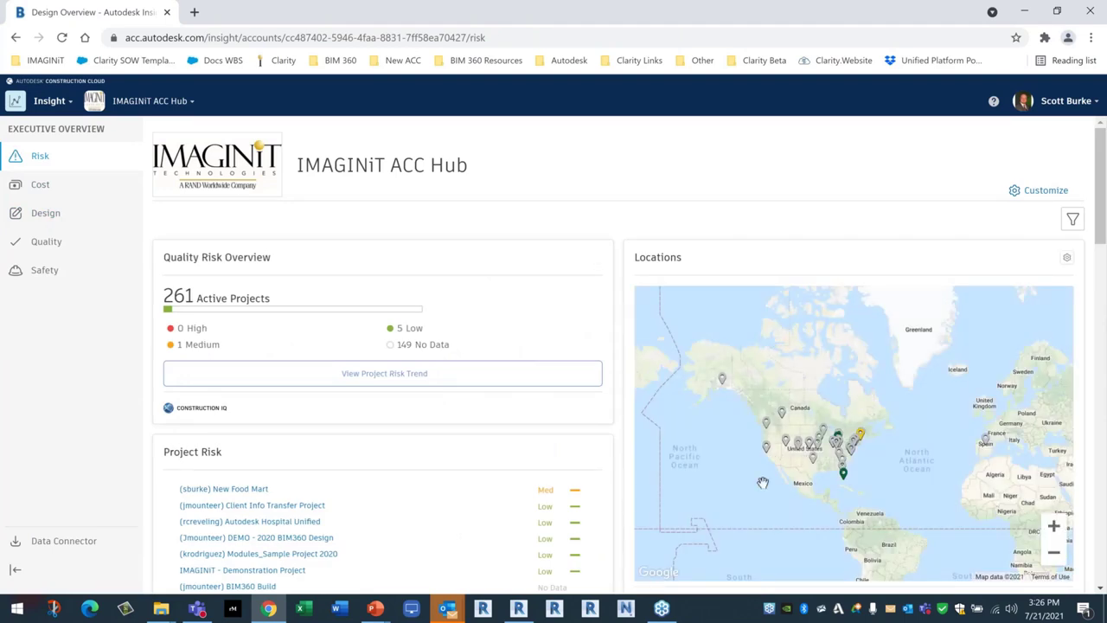
pyautogui.moveTo(811, 490); pyautogui.dragTo(827, 470)
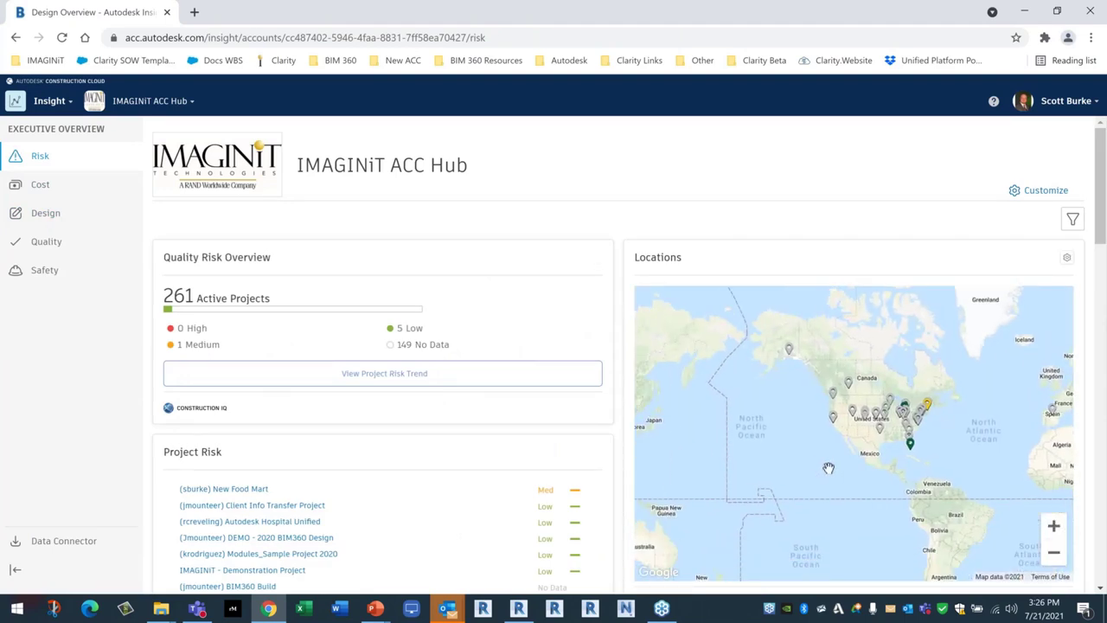
pyautogui.scroll(-3, 830, 467)
pyautogui.scroll(3, 832, 470)
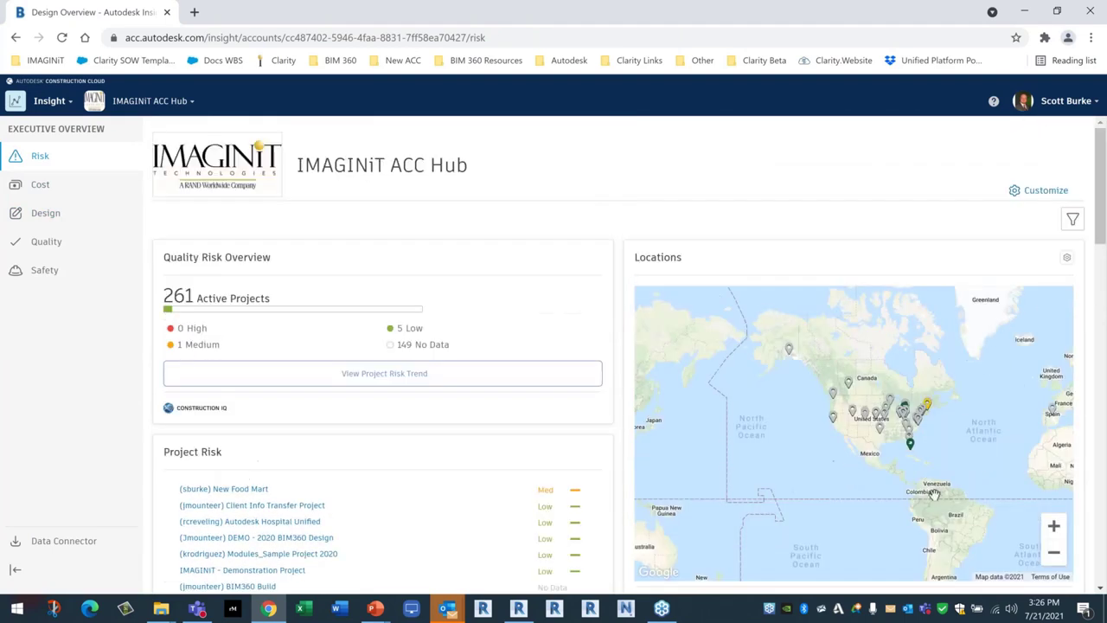
pyautogui.click(1054, 526)
pyautogui.click(1054, 527)
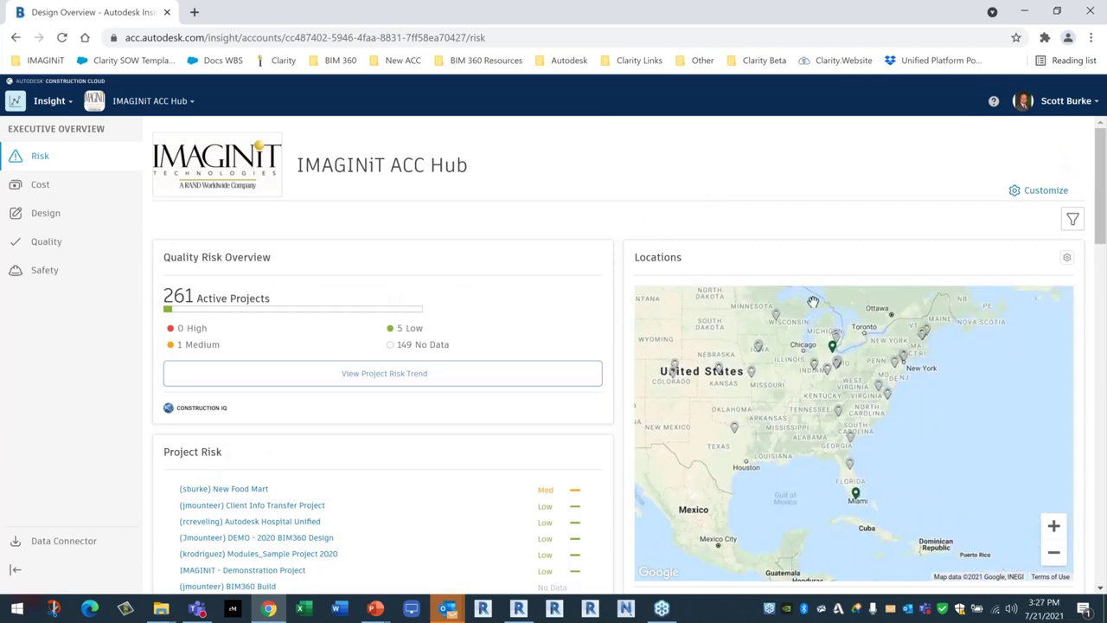
pyautogui.scroll(-2, 553, 344)
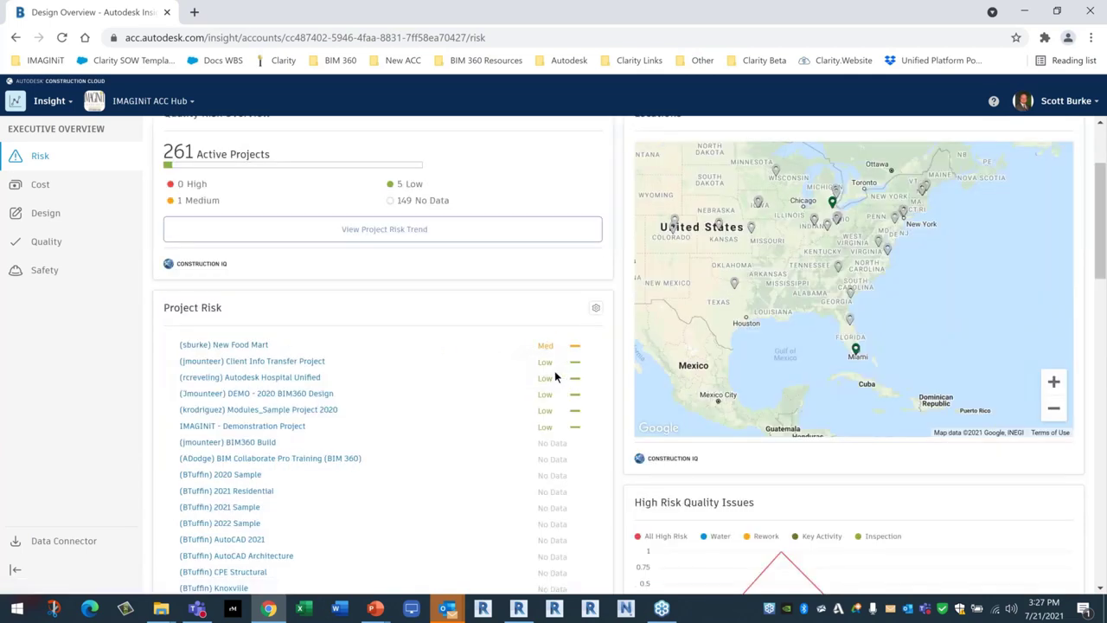
# Finish reviewing the account's Project Risk list, and view the Cost Summary by Project and the Design Risk Heatmap.
pyautogui.scroll(-2, 553, 346)
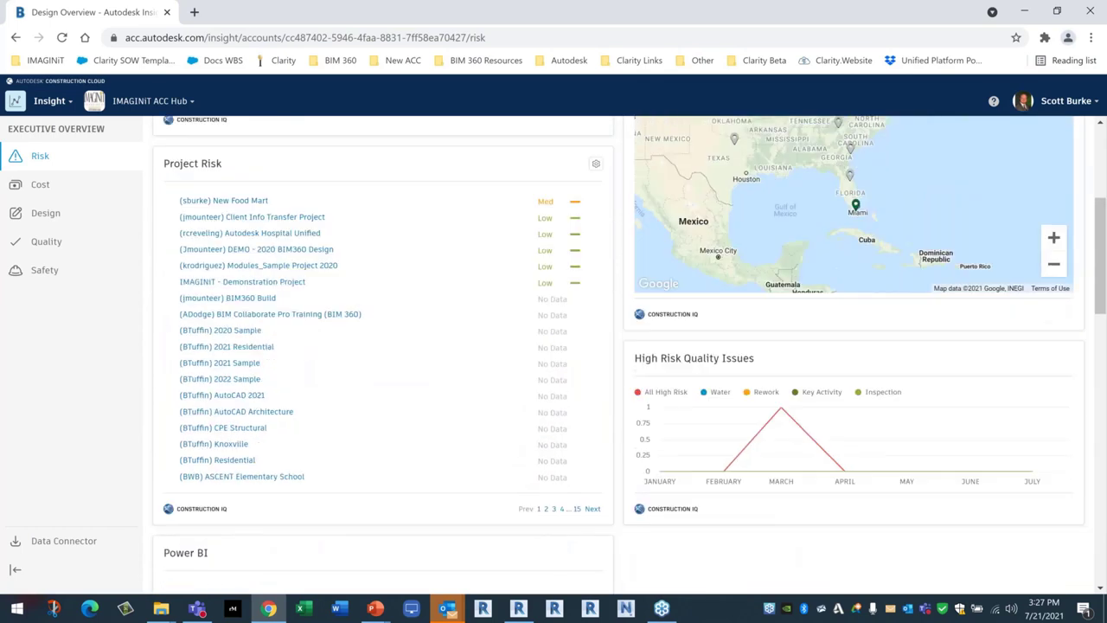
pyautogui.scroll(4, 541, 444)
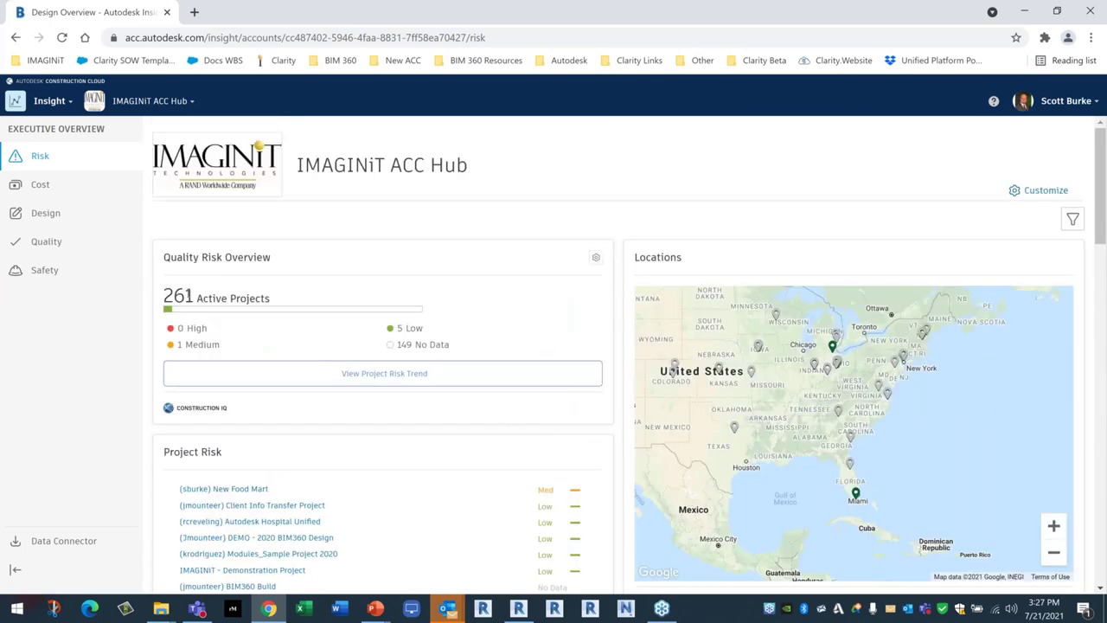
pyautogui.click(41, 187)
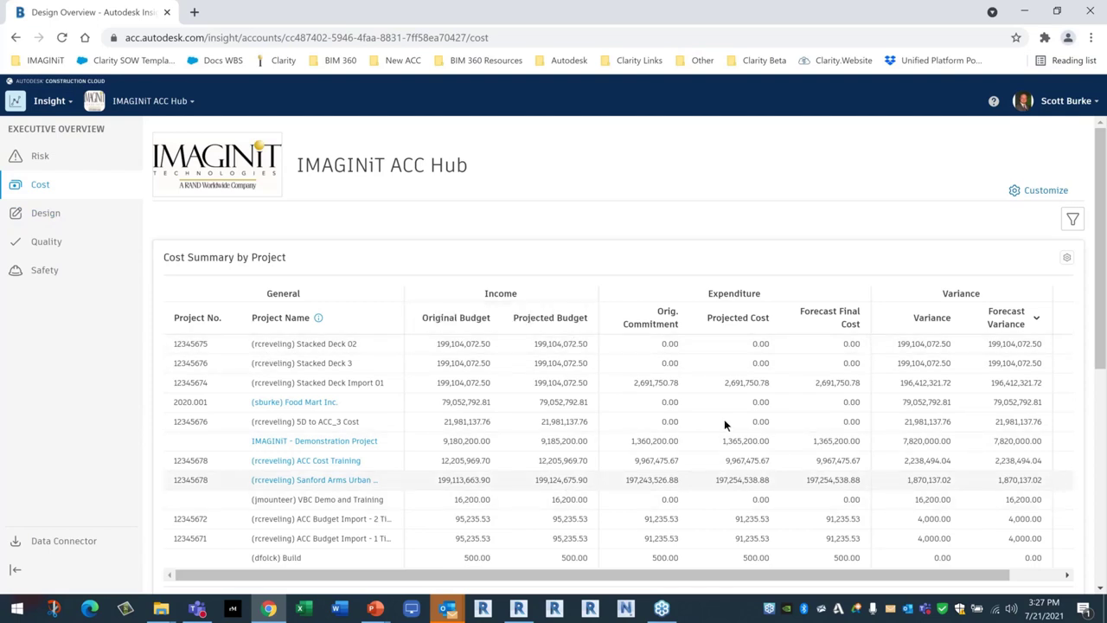
pyautogui.click(47, 214)
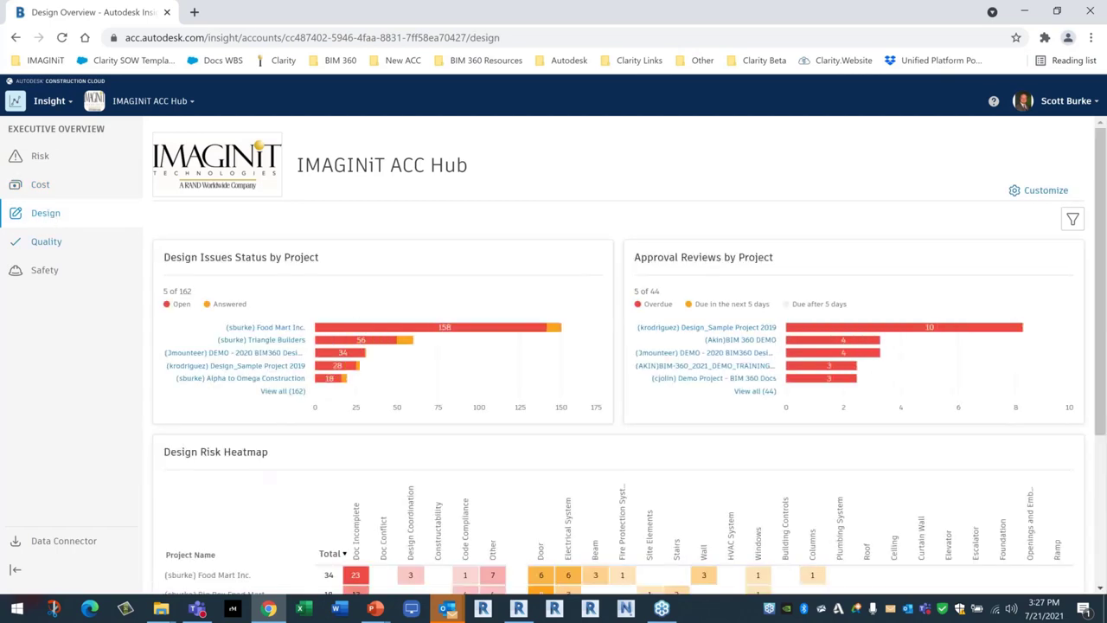
pyautogui.scroll(-1, 293, 405)
pyautogui.scroll(-2, 293, 404)
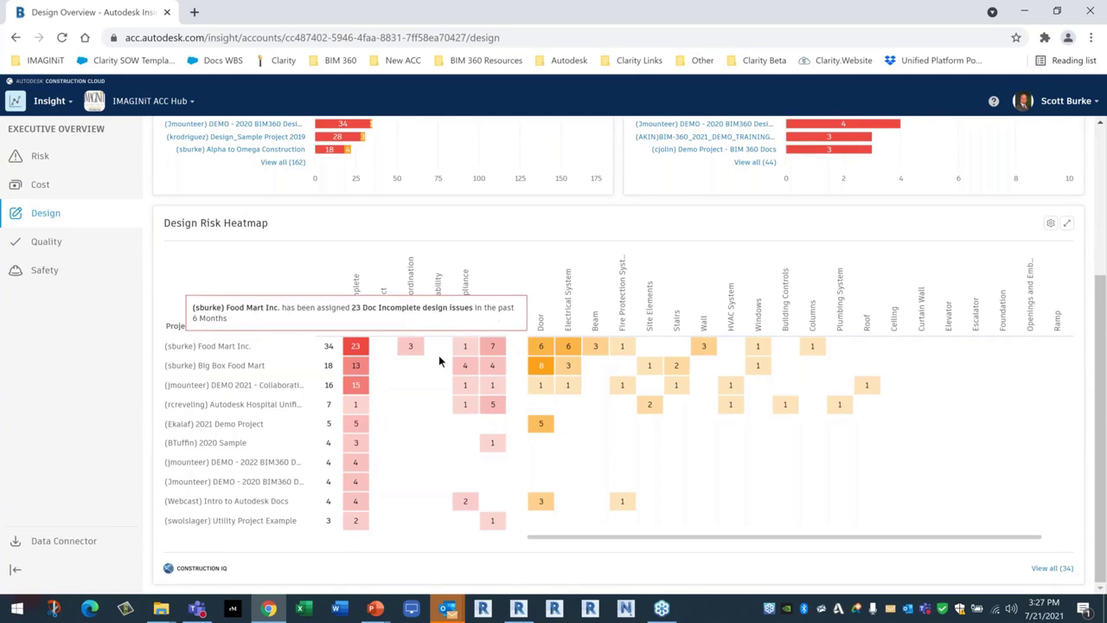
# View the account's Quality and Safety dashboards, including the safety checklist activity and conformance charts.
pyautogui.click(45, 243)
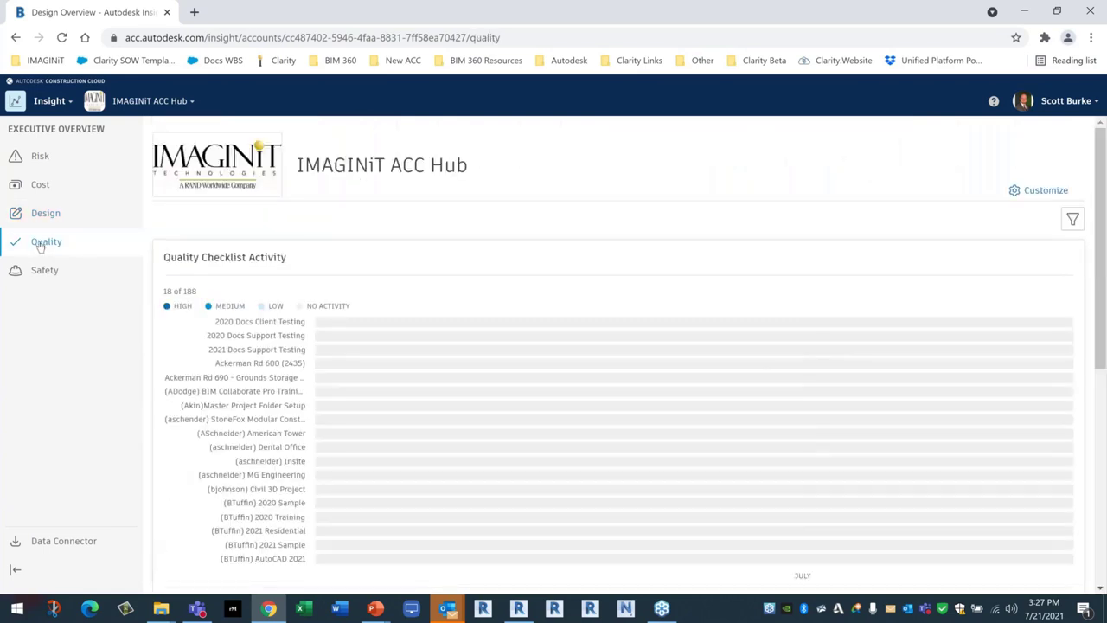
pyautogui.click(43, 269)
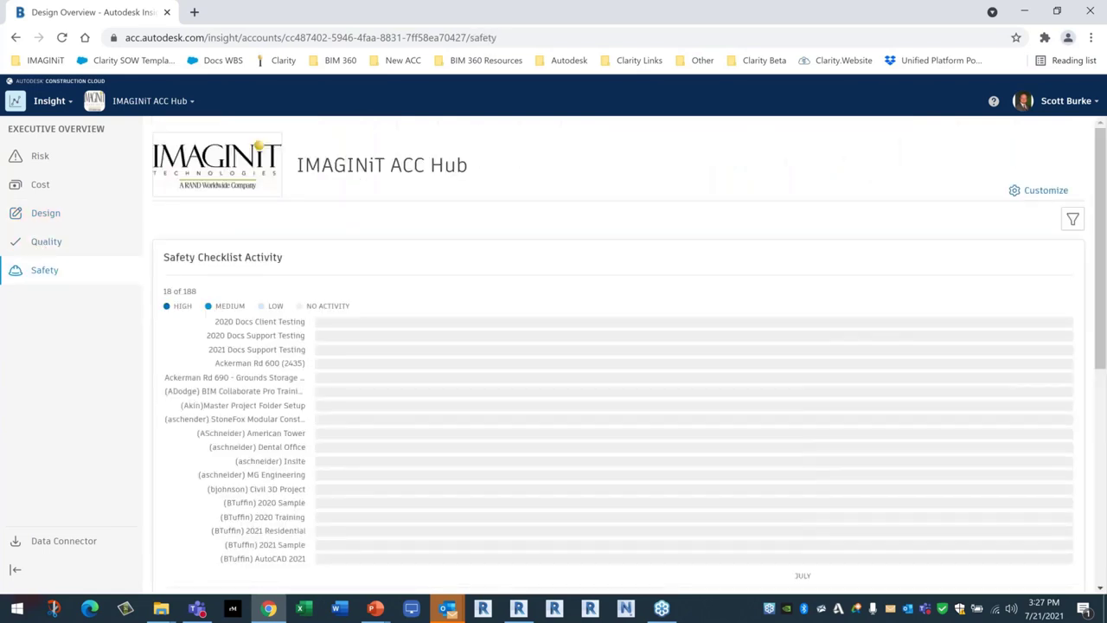
pyautogui.scroll(-4, 661, 443)
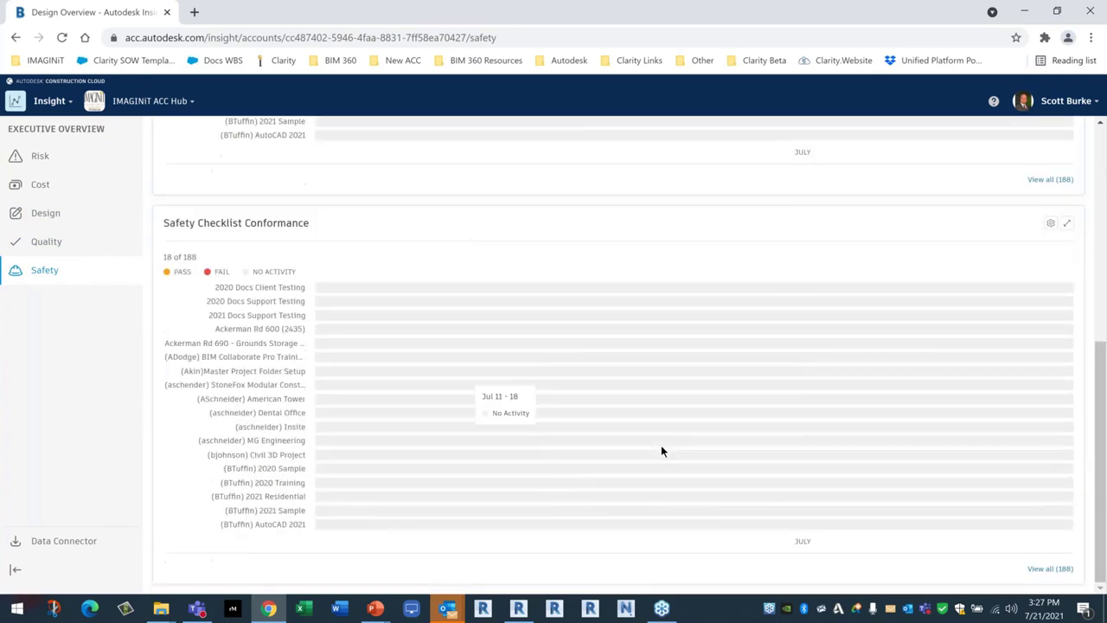
pyautogui.scroll(4, 661, 443)
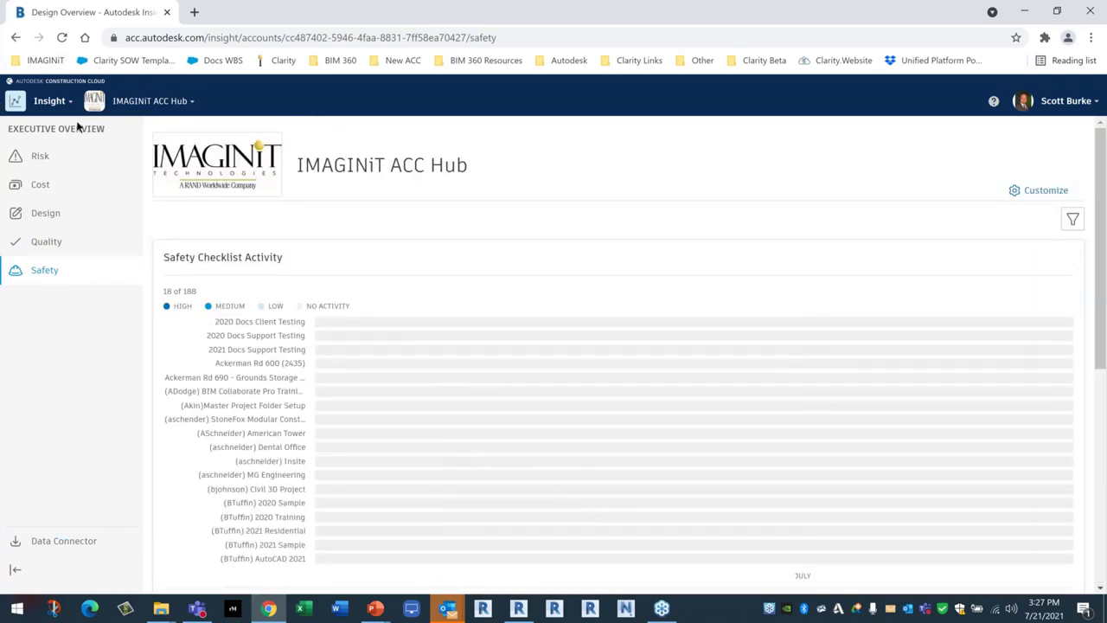
pyautogui.hotkey('alt', 'Tab')
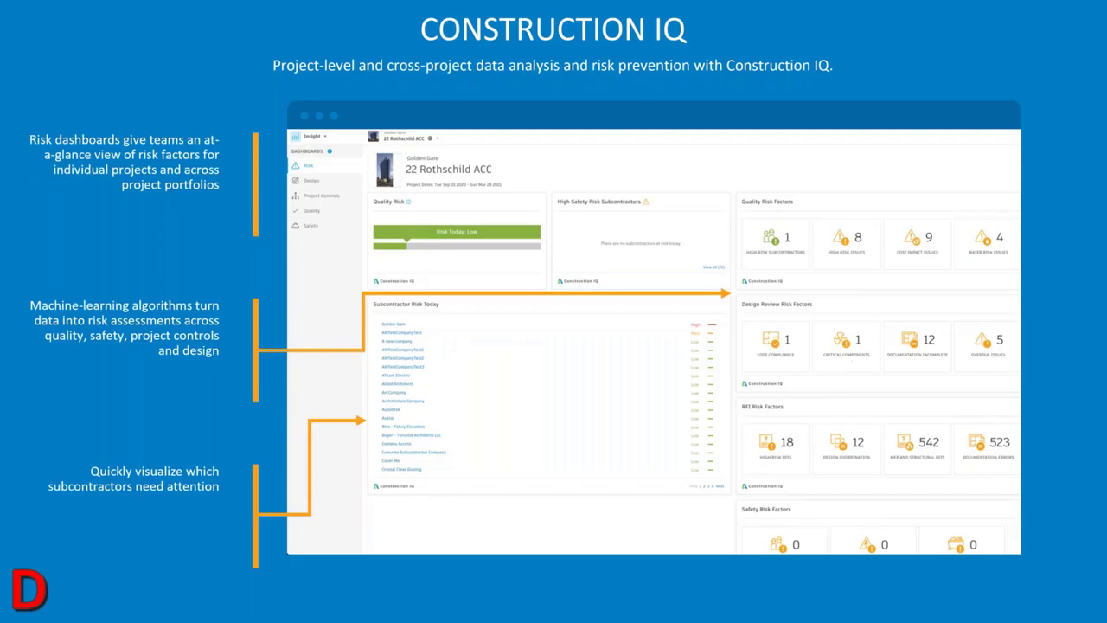
pyautogui.hotkey('alt', 'Tab')
pyautogui.hotkey('alt', 'Tab')
pyautogui.hotkey('alt', 'Tab')
pyautogui.hotkey('alt', 'Tab')
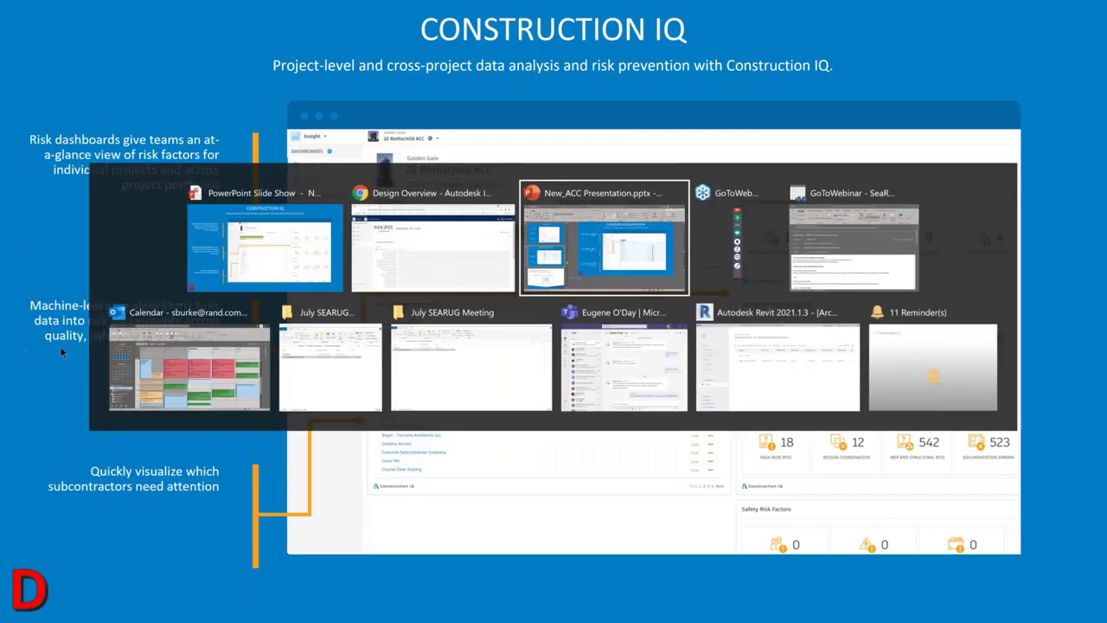
pyautogui.hotkey('alt', 'Tab')
pyautogui.hotkey('alt', 'Tab')
pyautogui.hotkey('alt', 'Tab')
pyautogui.hotkey('alt', 'Tab')
pyautogui.hotkey('alt', 'Tab')
pyautogui.hotkey('alt', 'Tab')
pyautogui.hotkey('alt', 'Tab')
pyautogui.hotkey('alt', 'Tab')
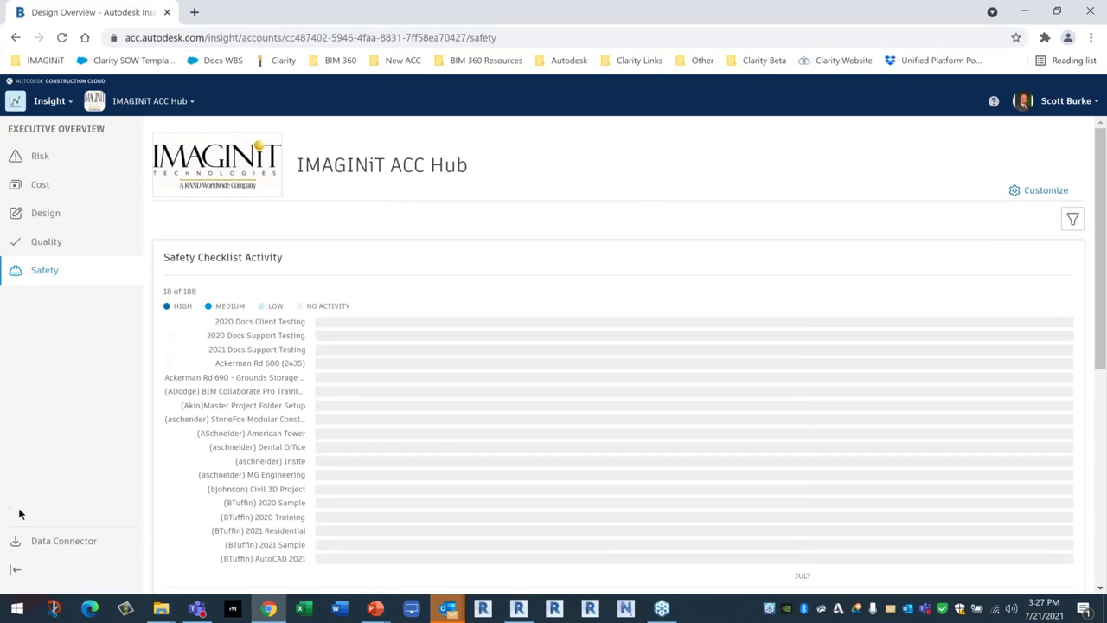
# Return to the Big Box Food Mart project in Insight and open its Reports log.
pyautogui.click(44, 108)
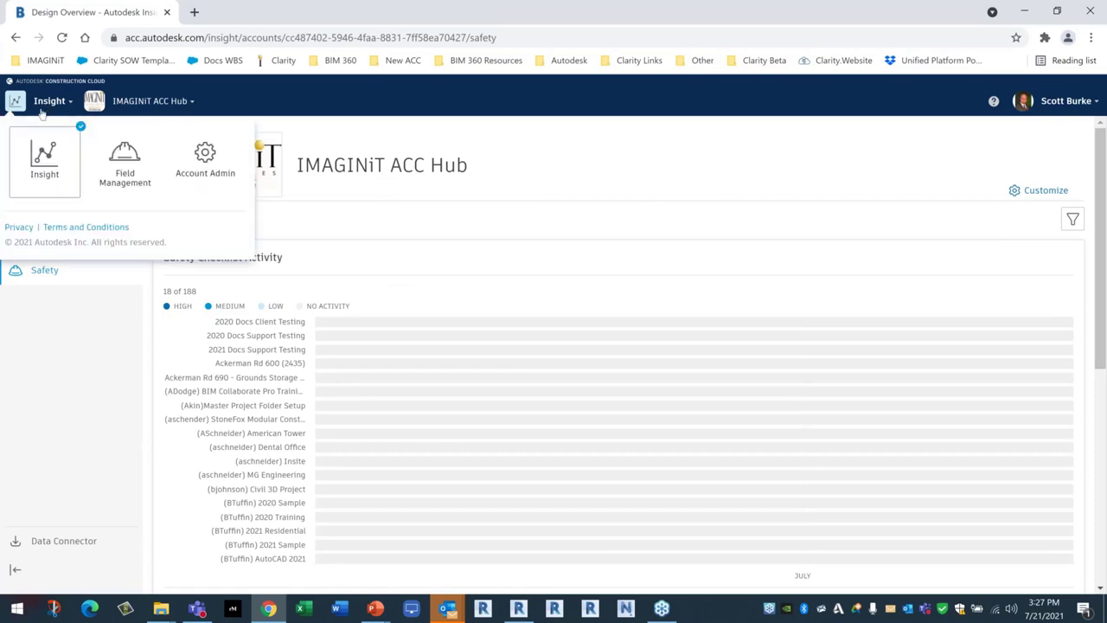
pyautogui.click(37, 241)
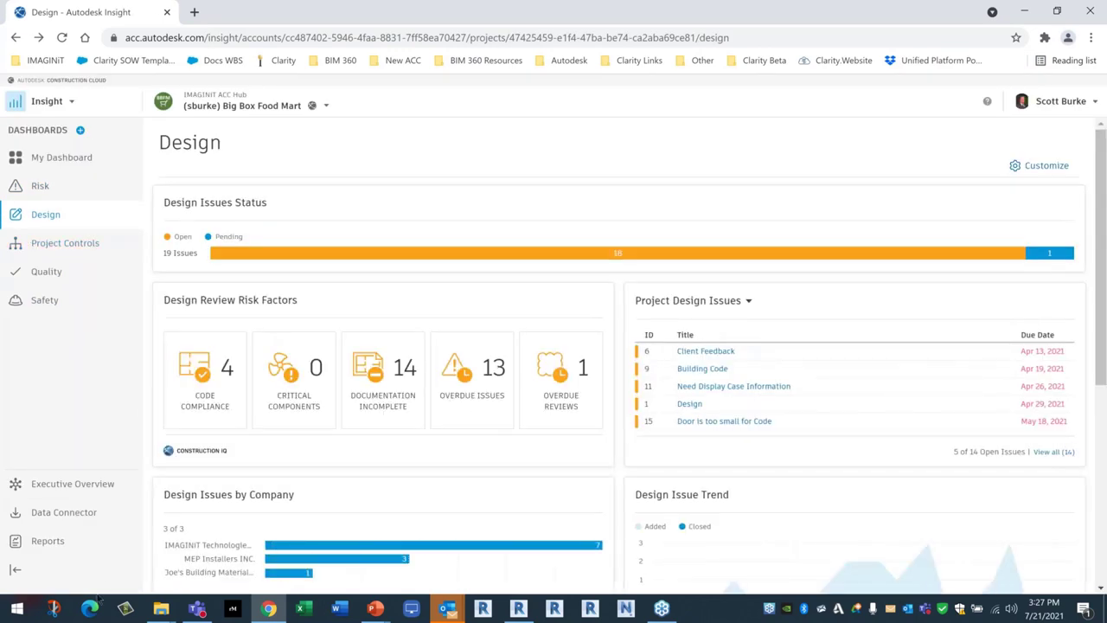
pyautogui.click(45, 540)
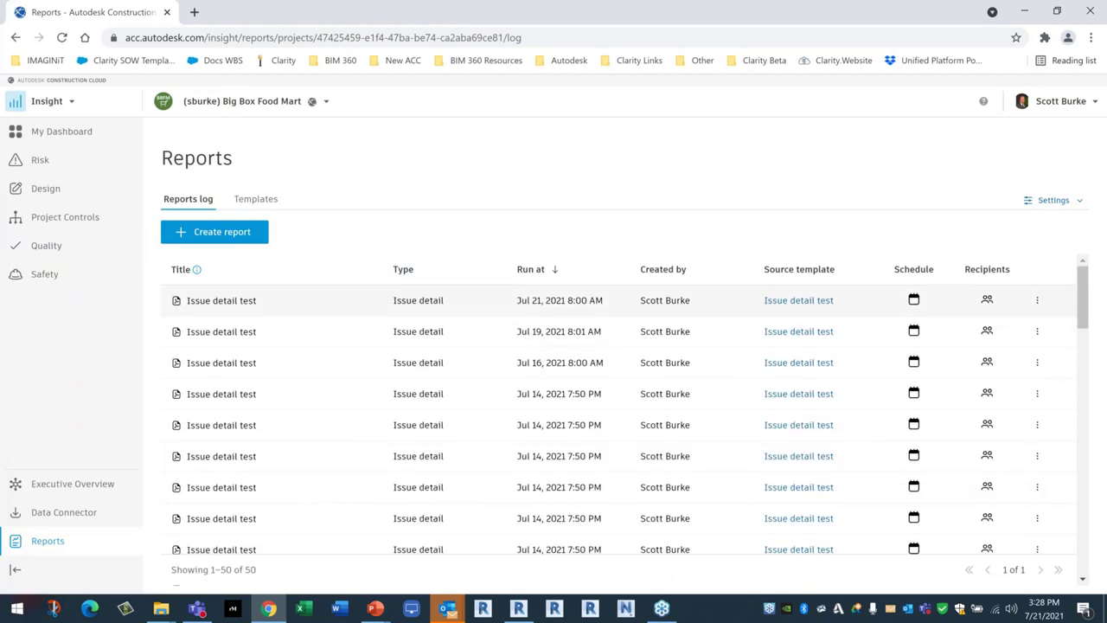
# View the schedule indicator and the available actions for the Issue detail test report run on Jul 21, 2021.
pyautogui.click(1037, 301)
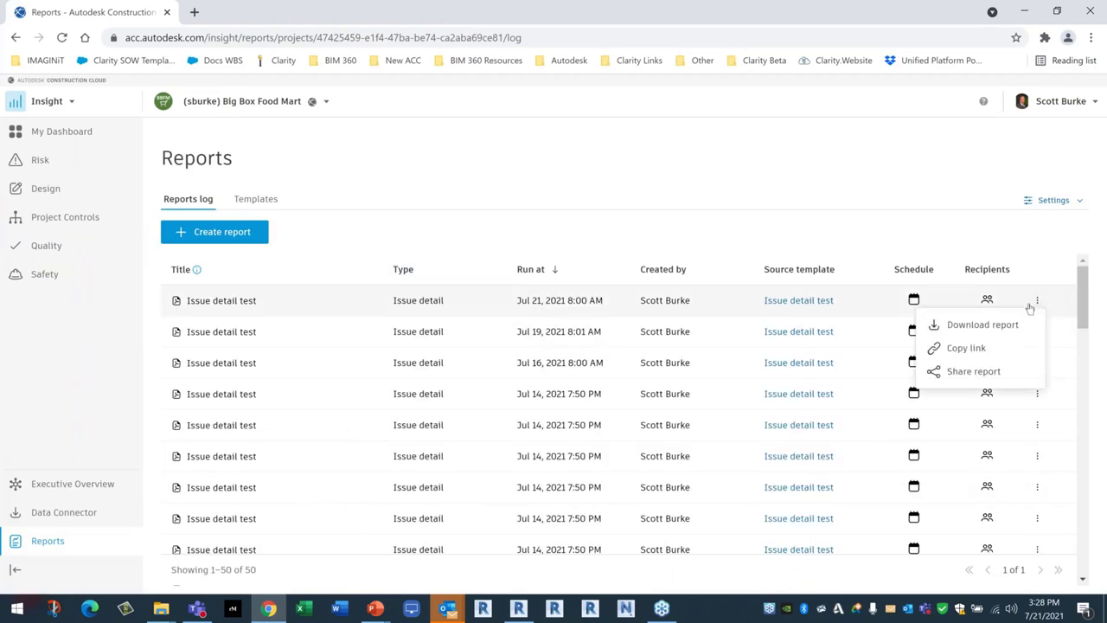
pyautogui.click(913, 302)
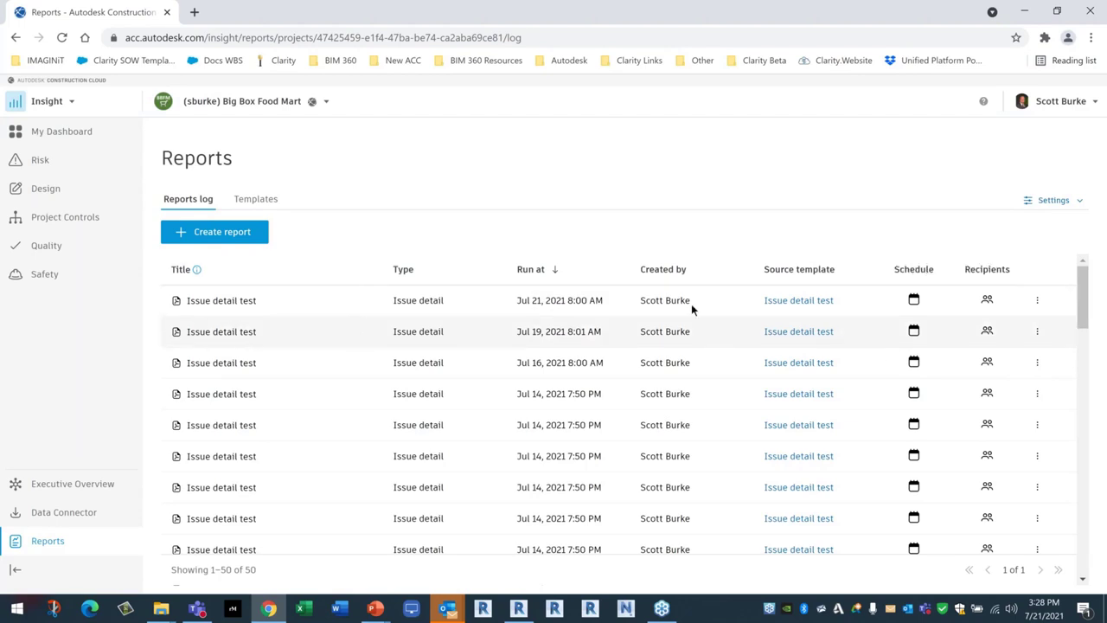
pyautogui.click(1036, 300)
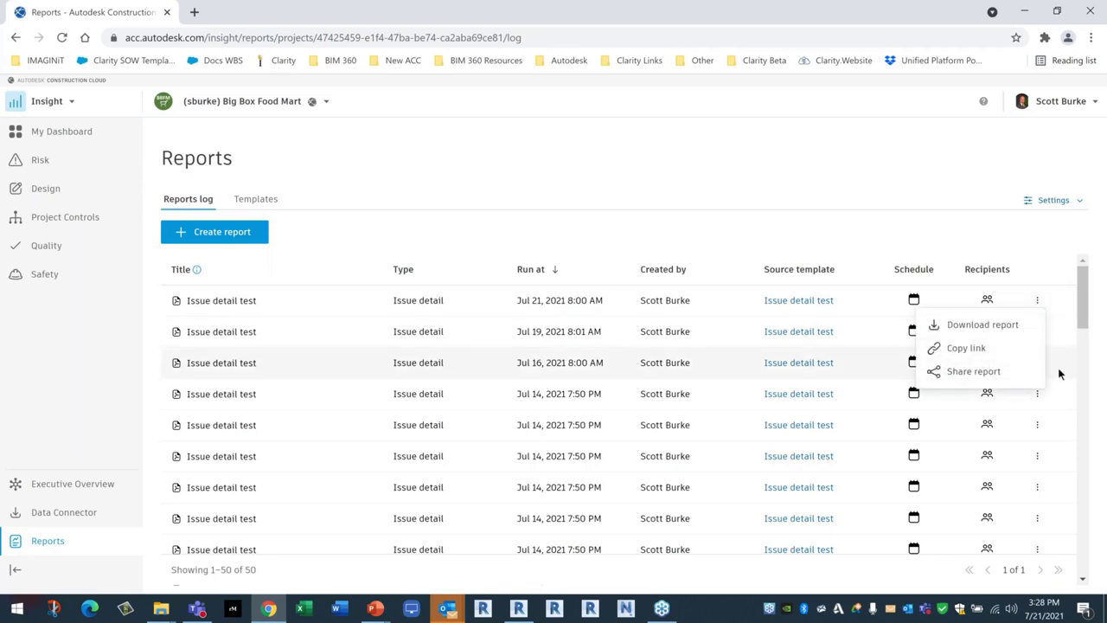
# Open the schedule of the Issue detail test report template for editing.
pyautogui.click(256, 200)
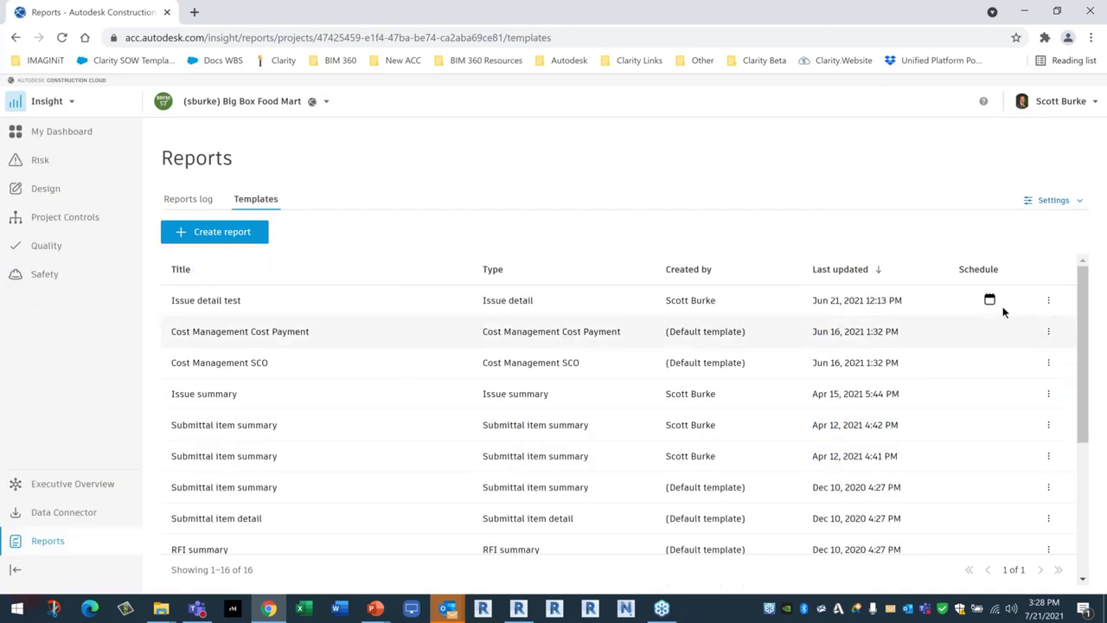
pyautogui.click(1048, 303)
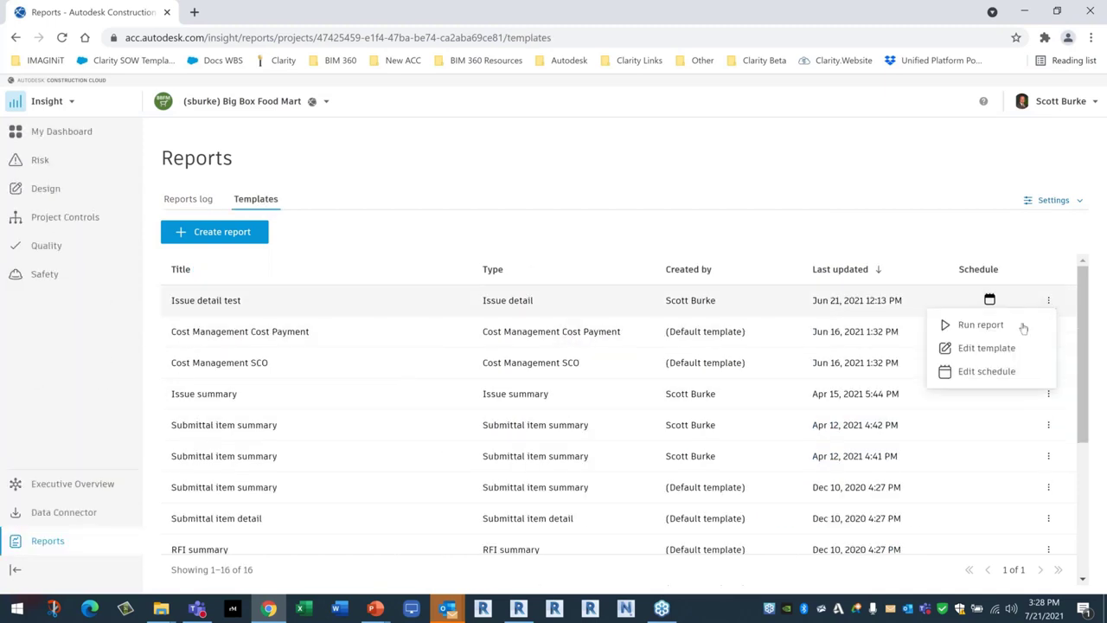
pyautogui.click(986, 371)
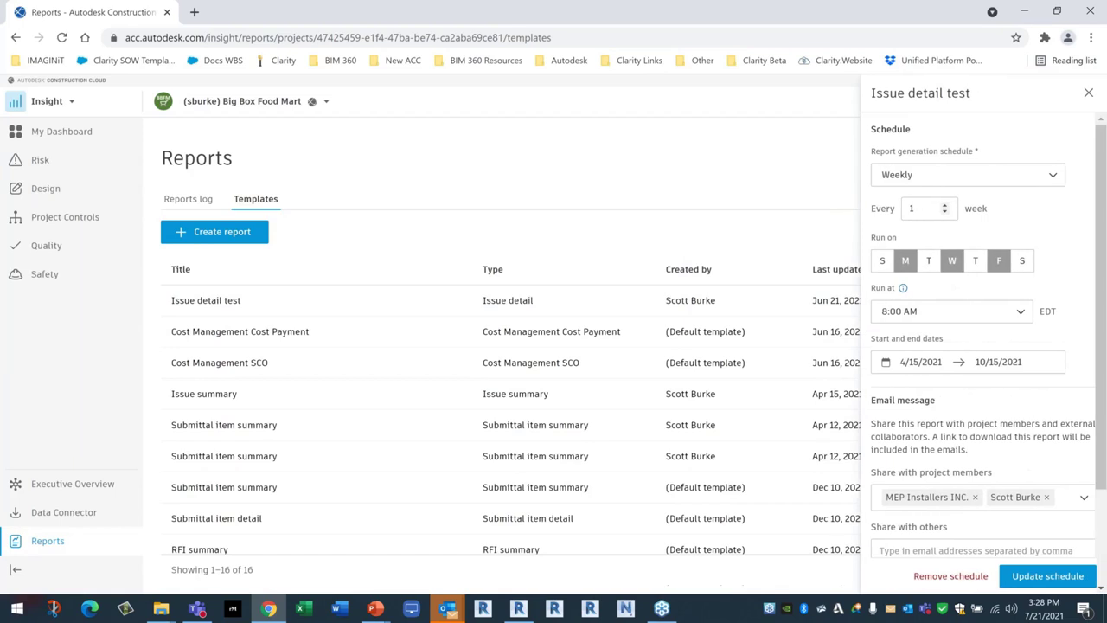
# Try adding Tuesday and Thursday to the weekly run days, deselect both, review the email sharing options and close the schedule without updating it.
pyautogui.click(928, 262)
pyautogui.click(976, 259)
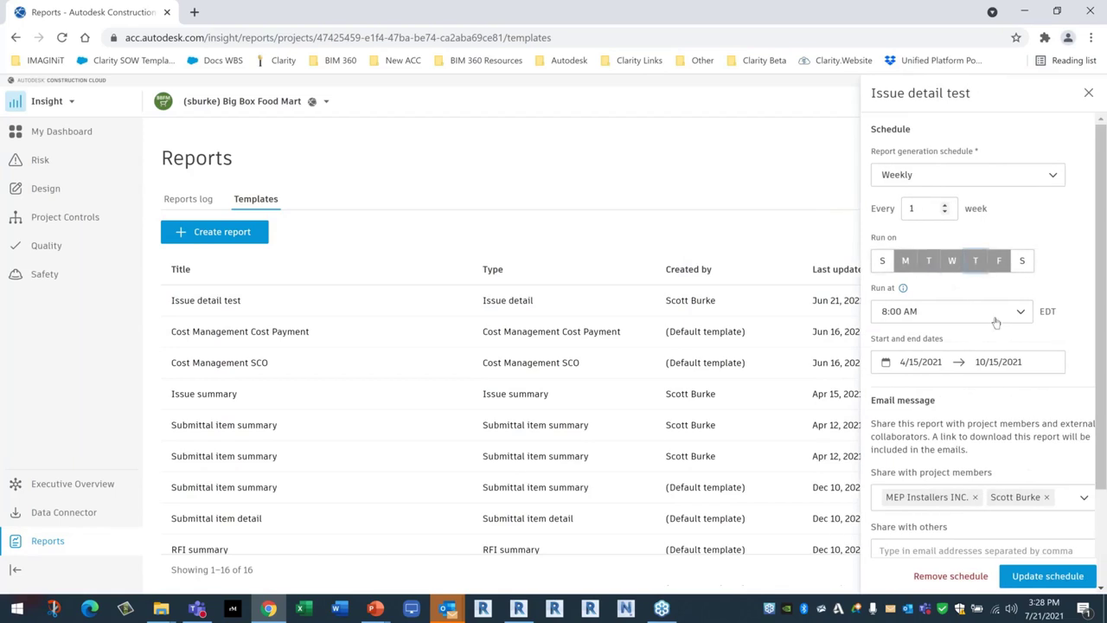
pyautogui.click(975, 260)
pyautogui.click(928, 260)
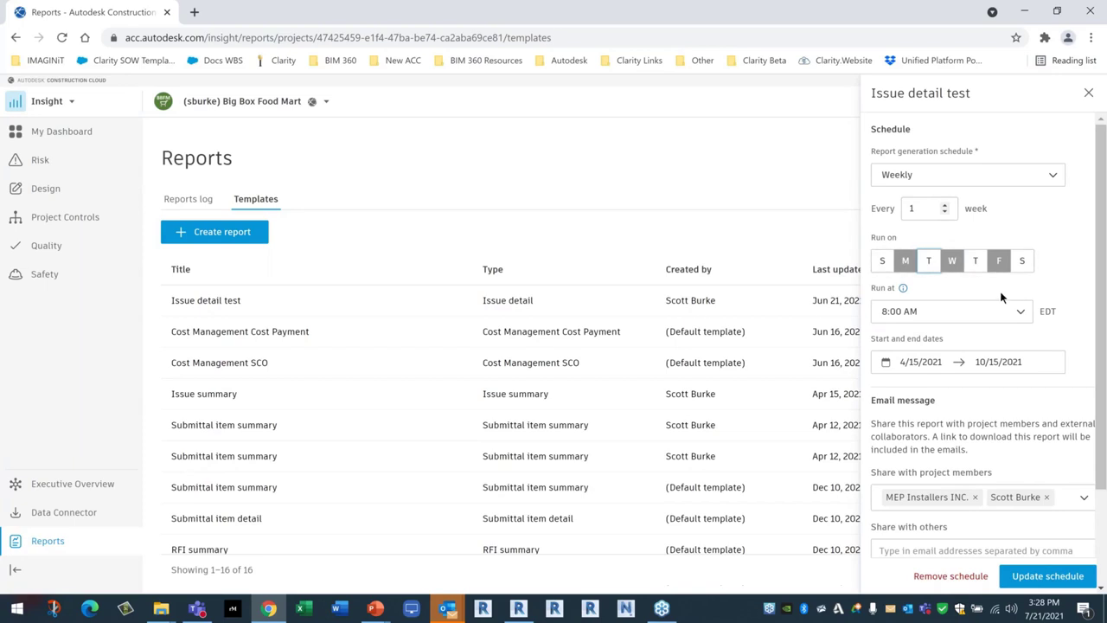
pyautogui.scroll(-2, 991, 320)
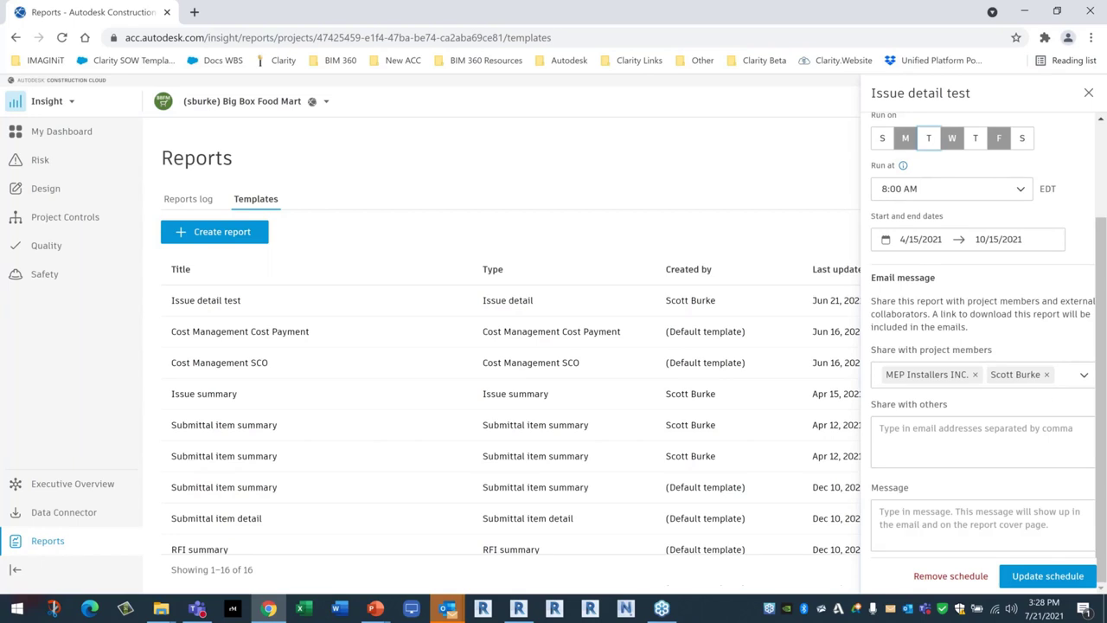
pyautogui.click(1089, 94)
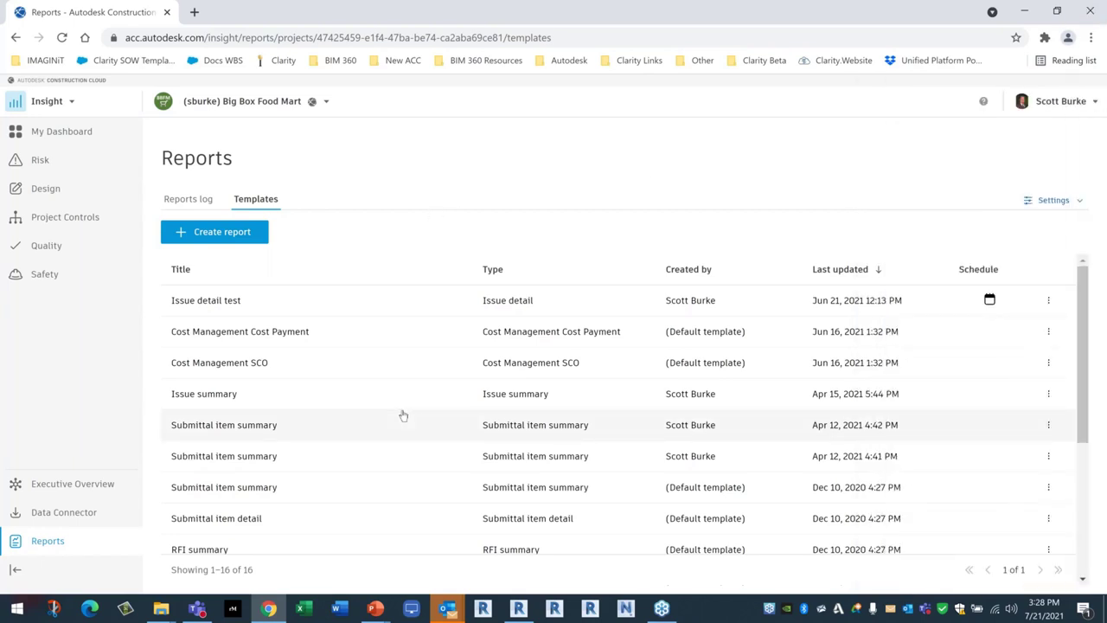
pyautogui.hotkey('alt', 'Tab')
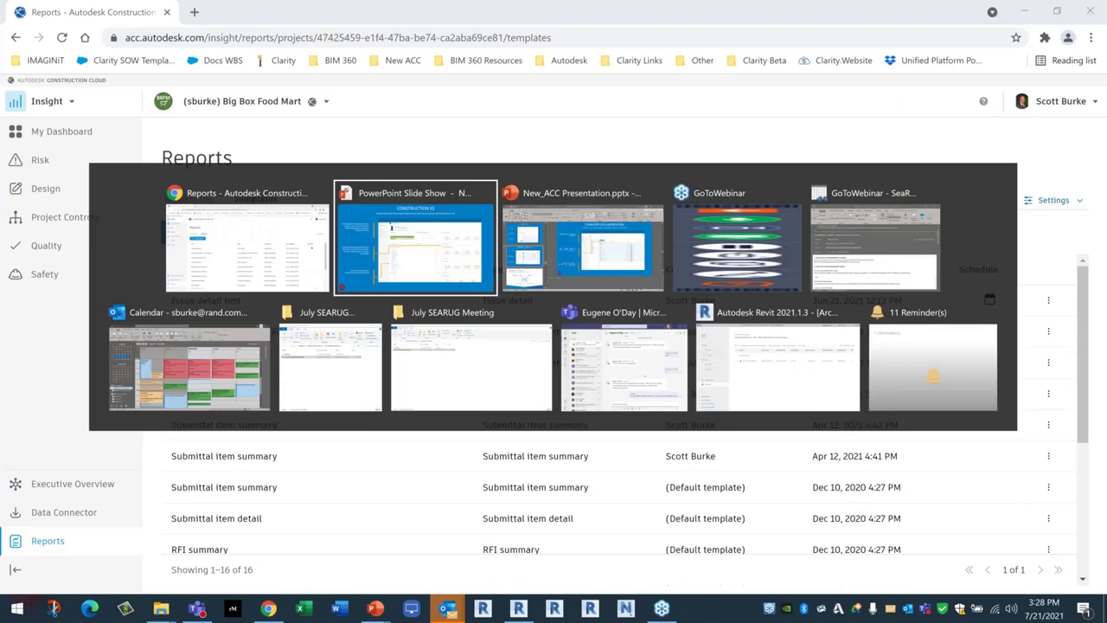
pyautogui.press('Right')
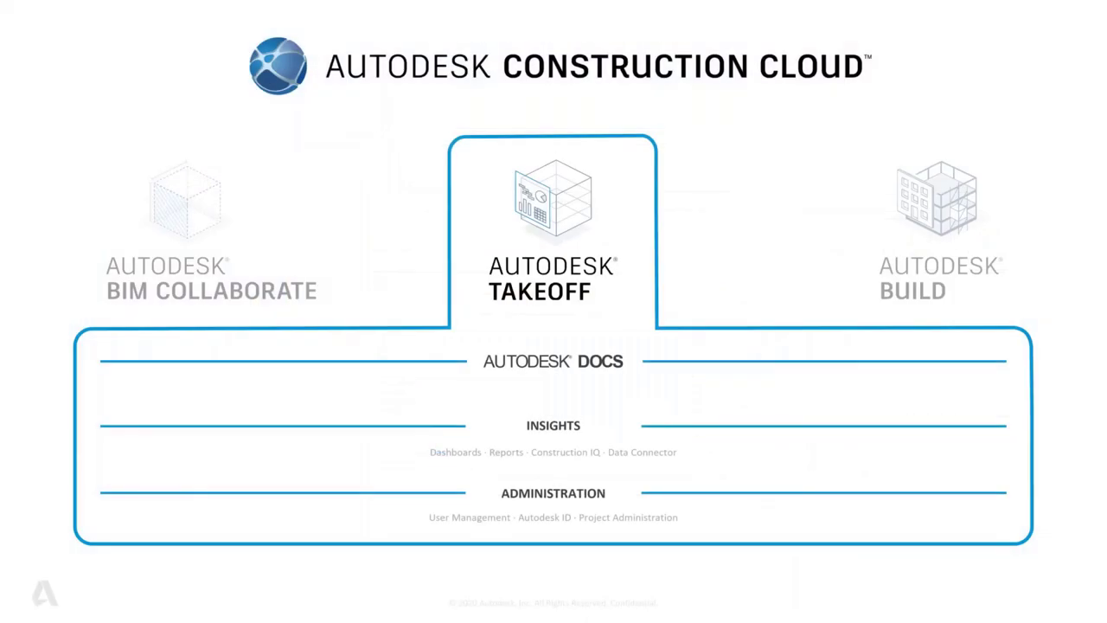
pyautogui.press('Right')
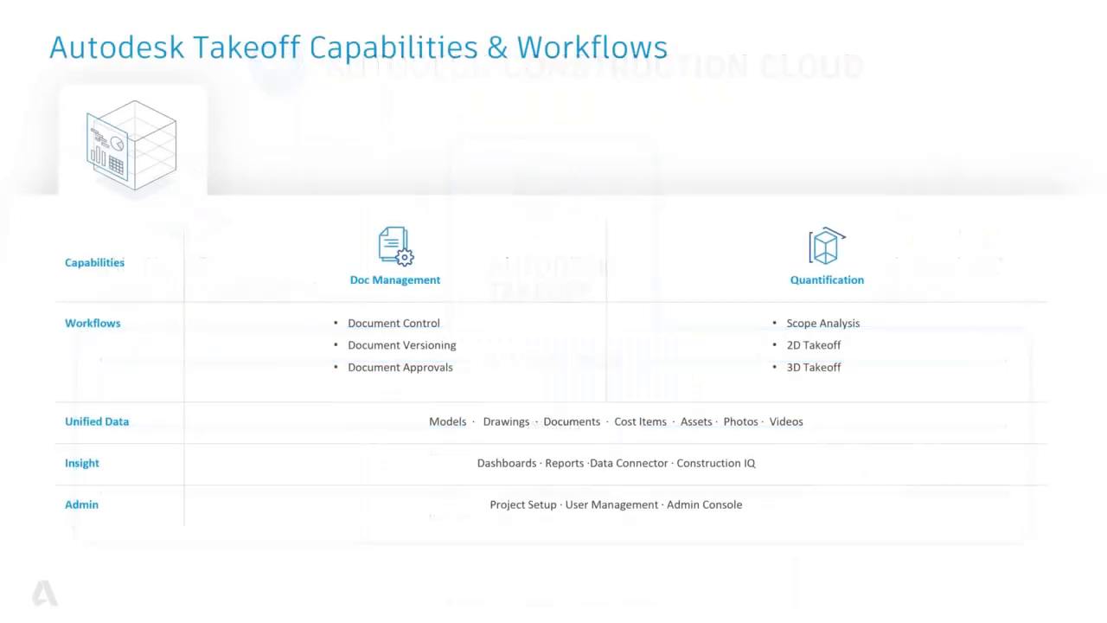
pyautogui.press('Right')
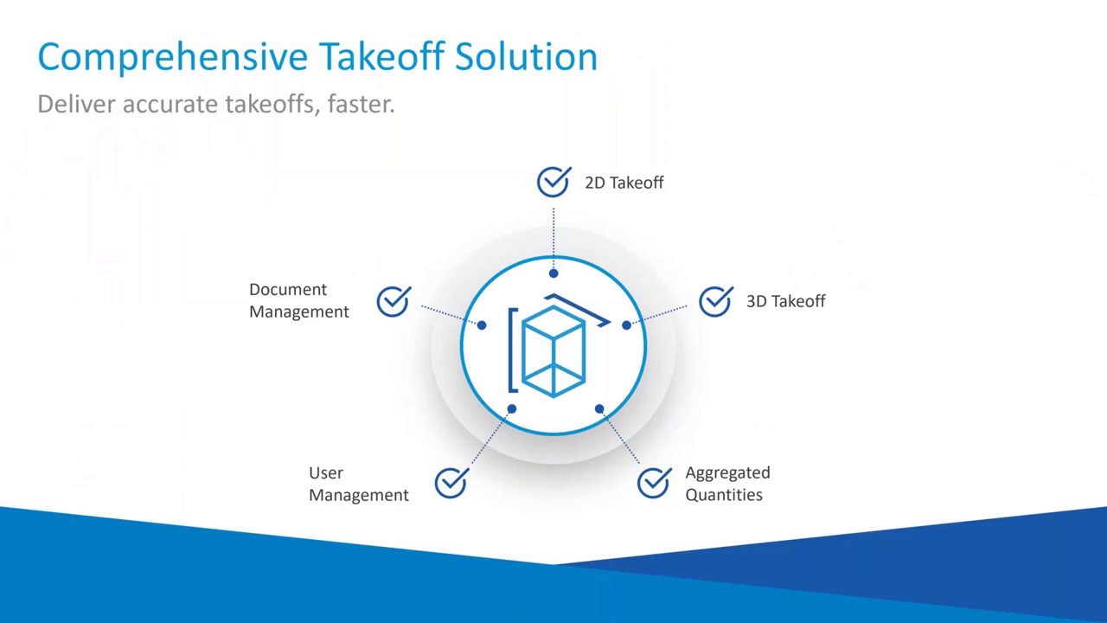
pyautogui.press('Right')
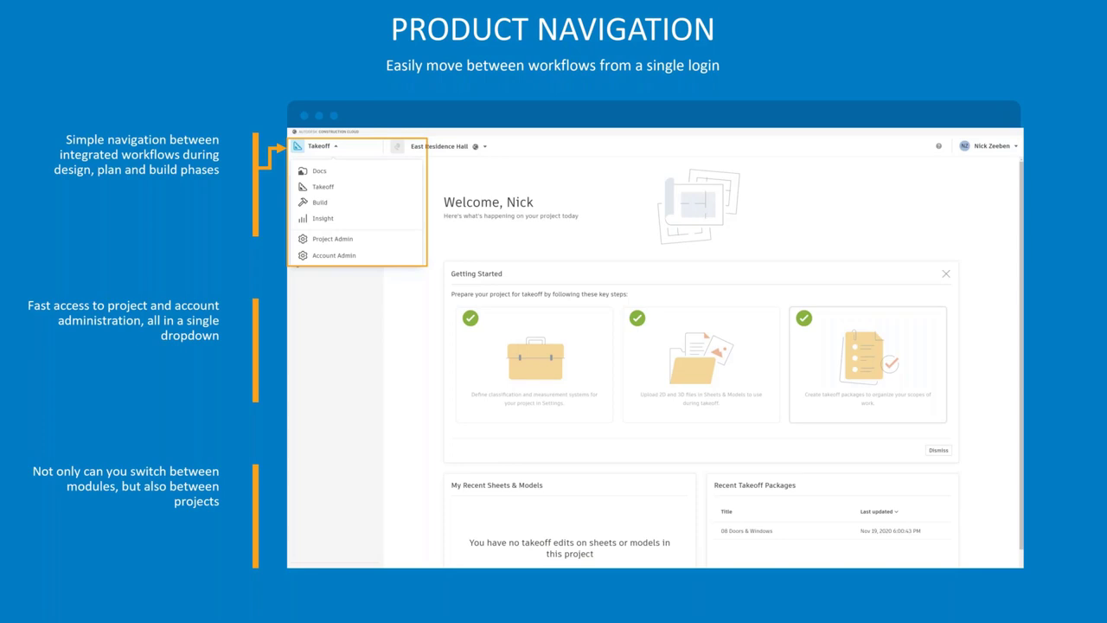
pyautogui.press('Right')
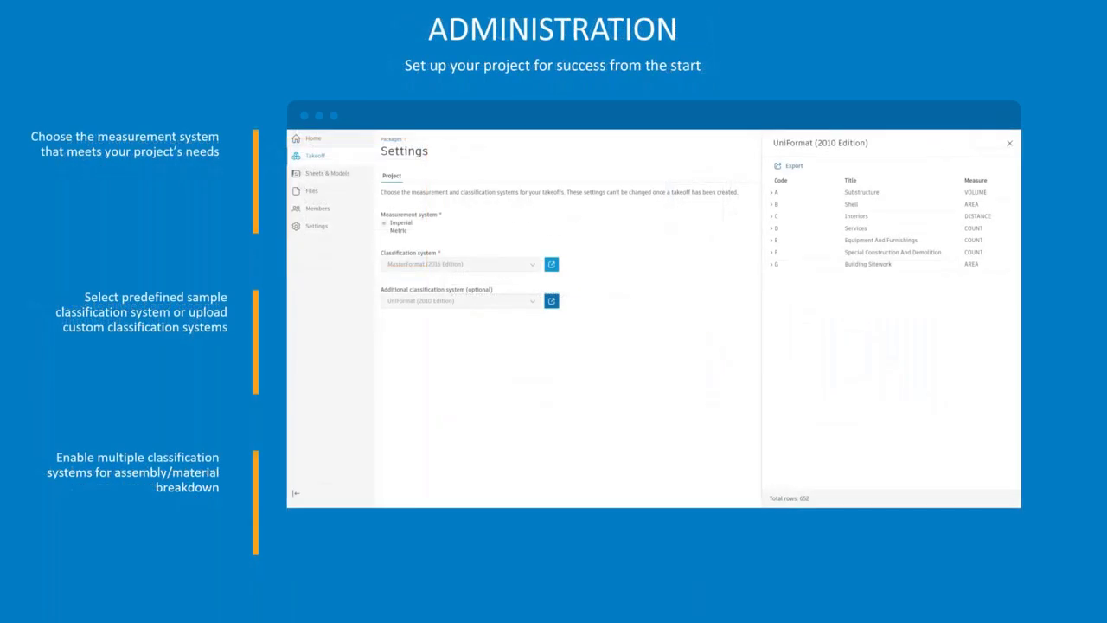
pyautogui.press('Right')
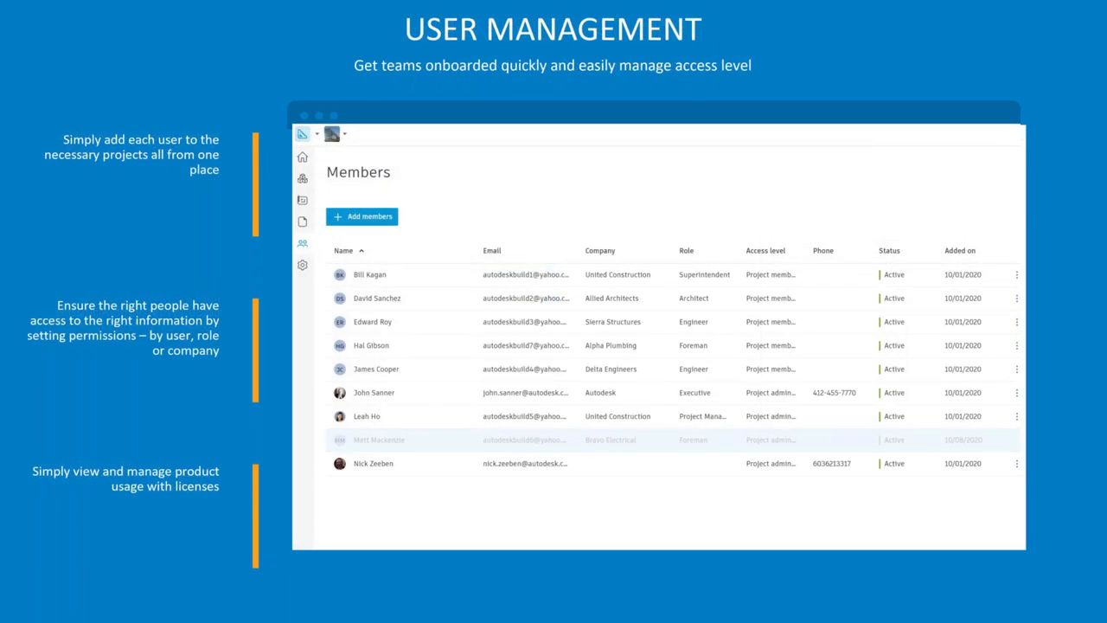
pyautogui.press('Right')
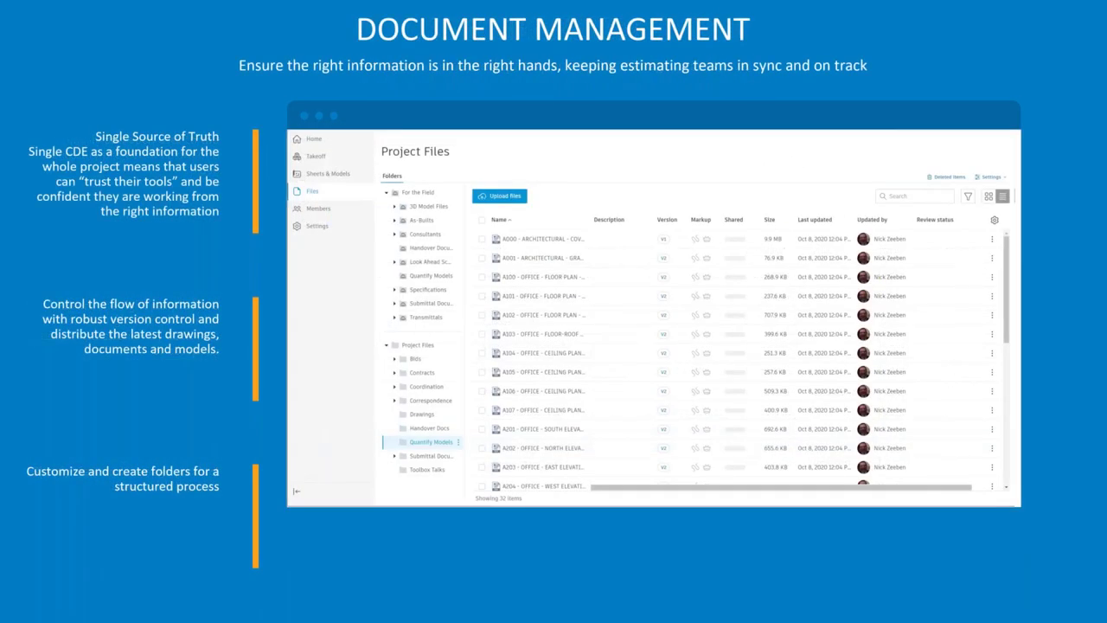
pyautogui.press('Right')
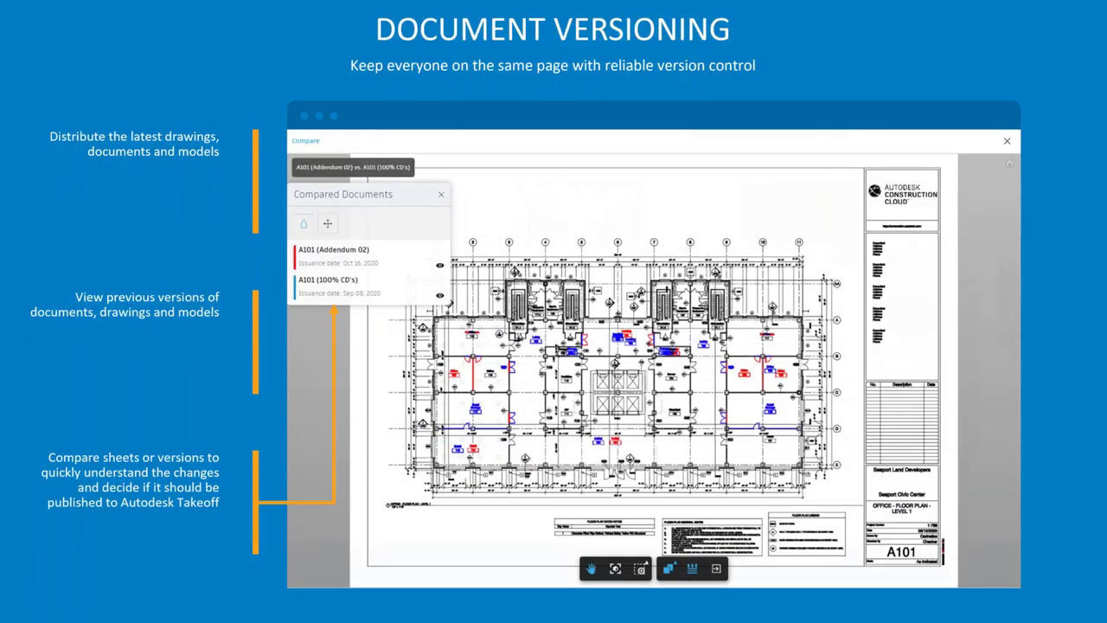
pyautogui.press('Right')
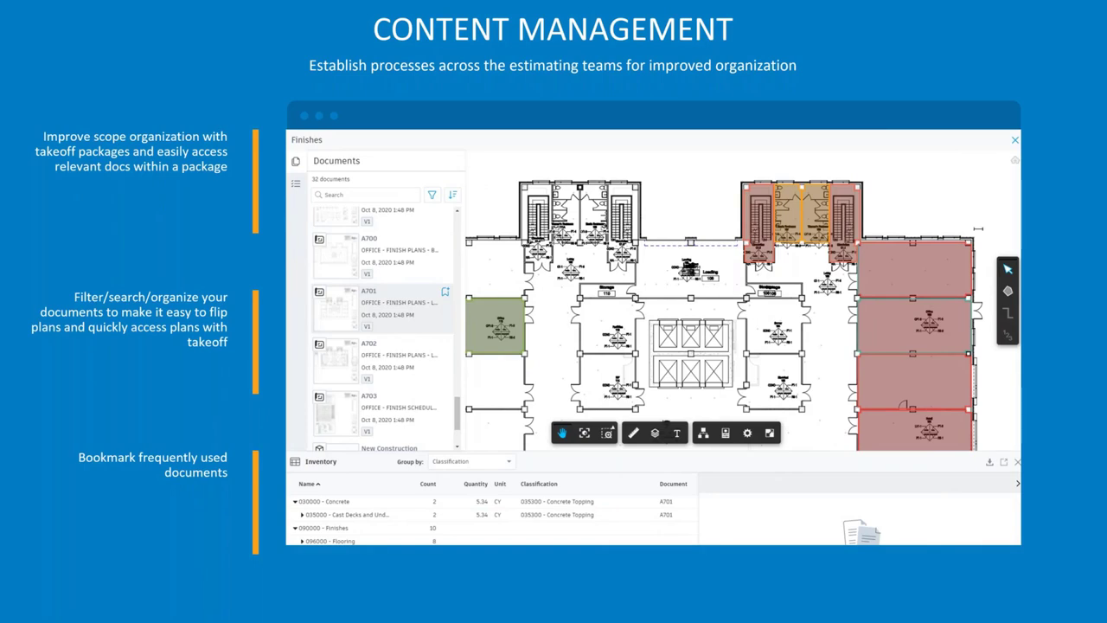
pyautogui.press('Right')
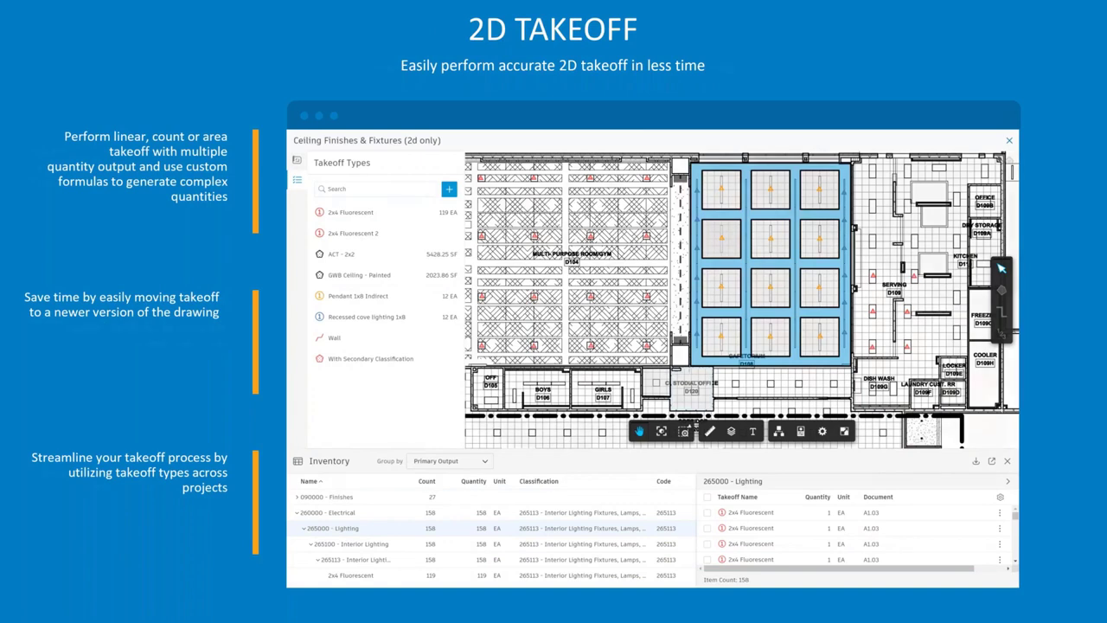
pyautogui.press('Right')
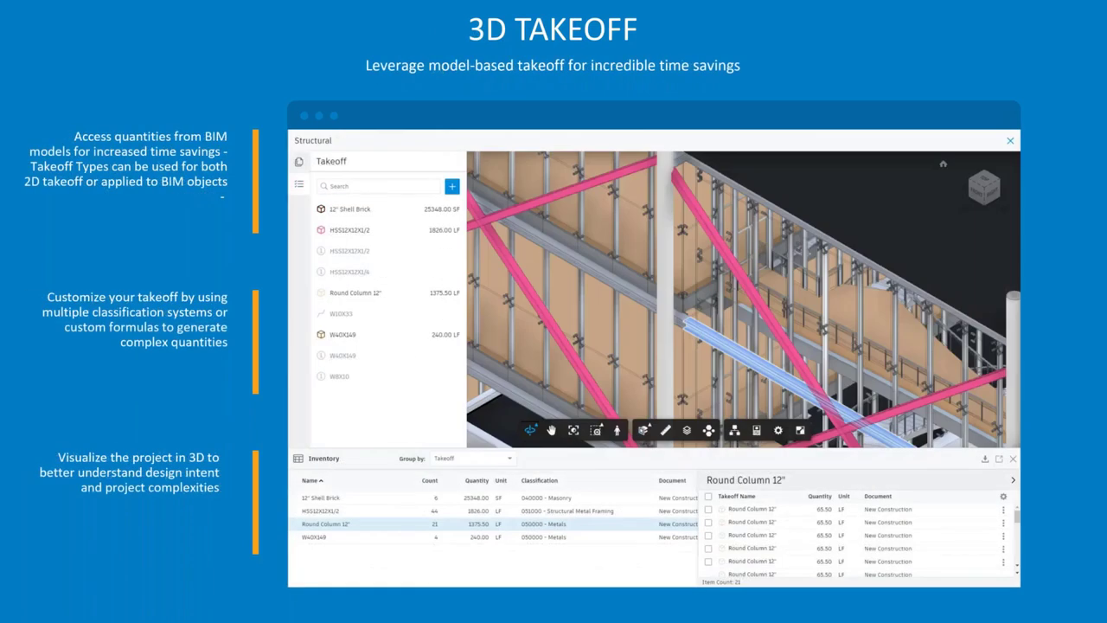
# Switch from the slides to the browser and open the Packages list of the Big Box Food Mart project in Takeoff.
pyautogui.hotkey('alt', 'Tab')
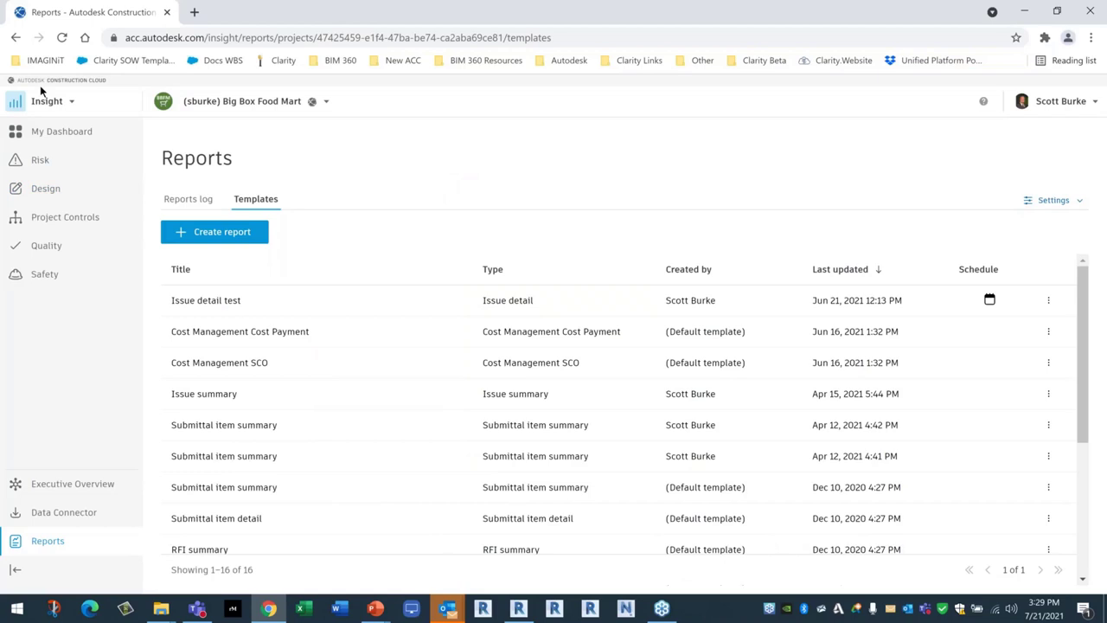
pyautogui.click(45, 101)
pyautogui.click(27, 210)
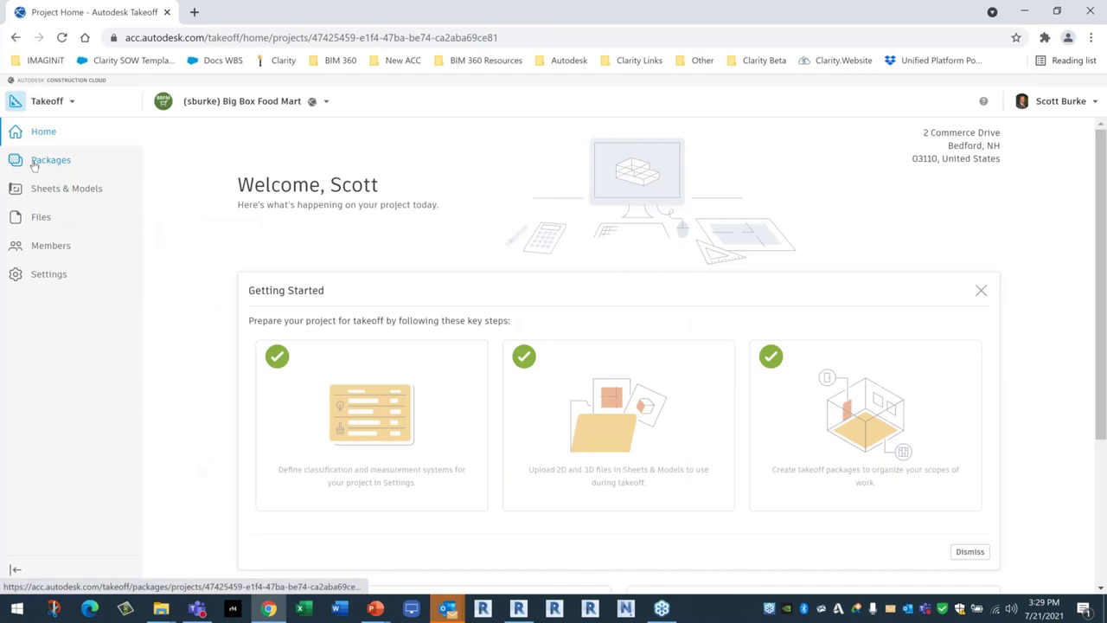
pyautogui.click(45, 163)
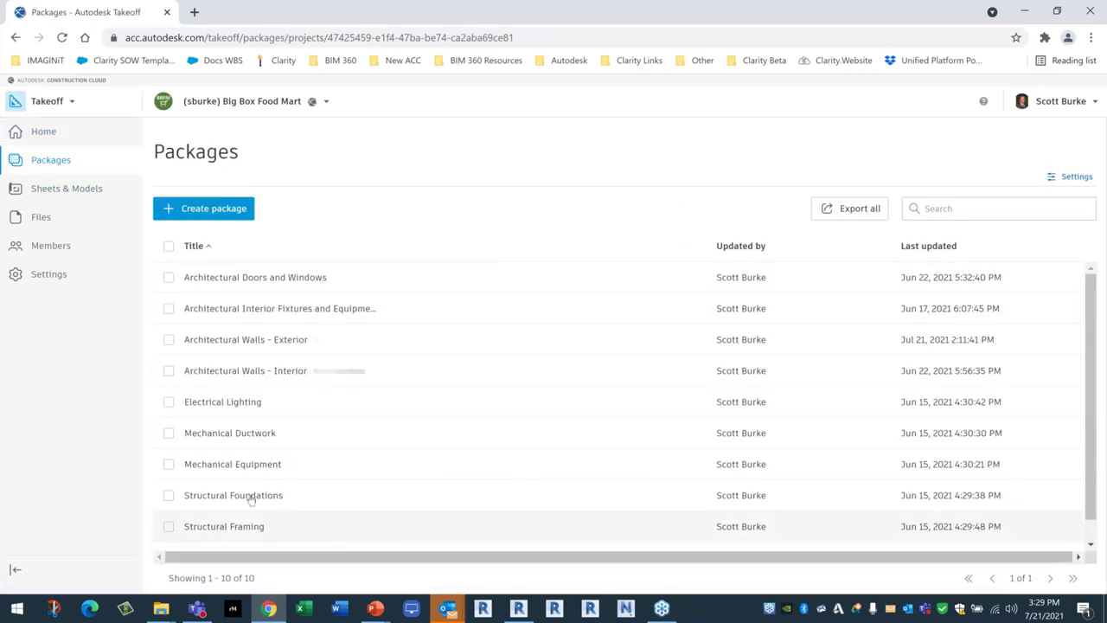
# Open the 3D model Arch-Food_Mart_Inc.rvt from the project's Sheets & Models.
pyautogui.click(74, 189)
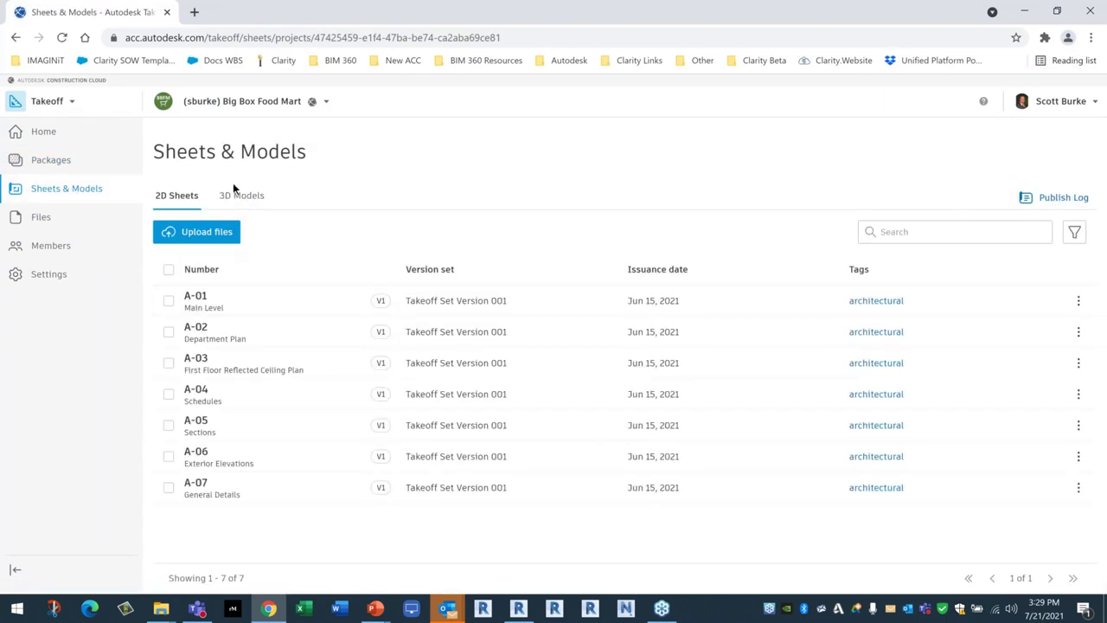
pyautogui.click(234, 194)
pyautogui.click(247, 296)
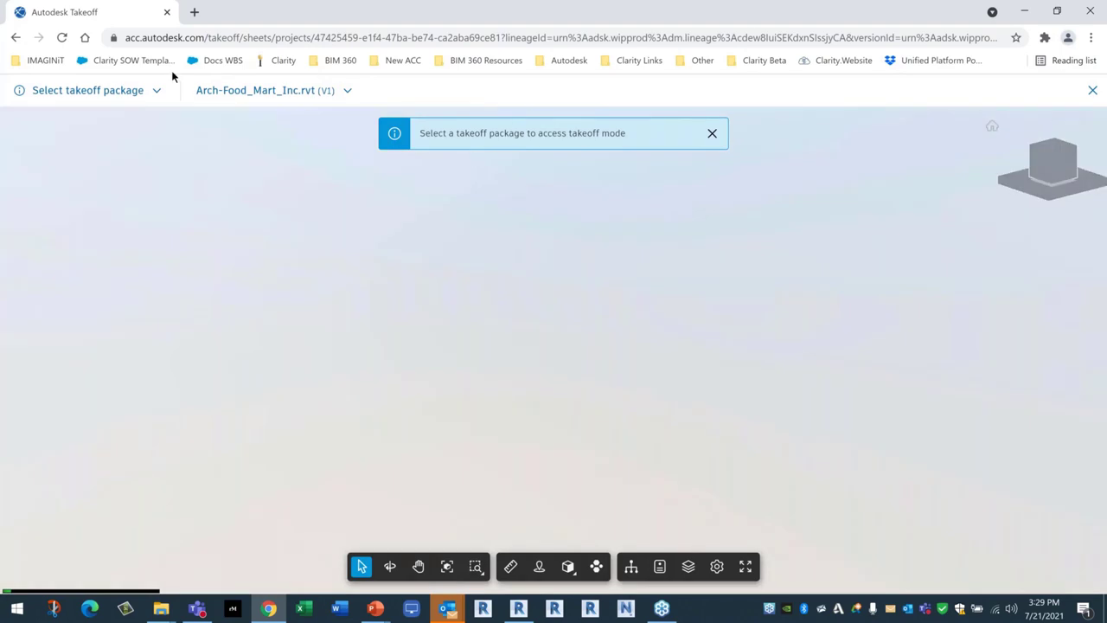
# Select the Architectural Walls - Exterior takeoff package for the open model and show its takeoff types.
pyautogui.click(134, 90)
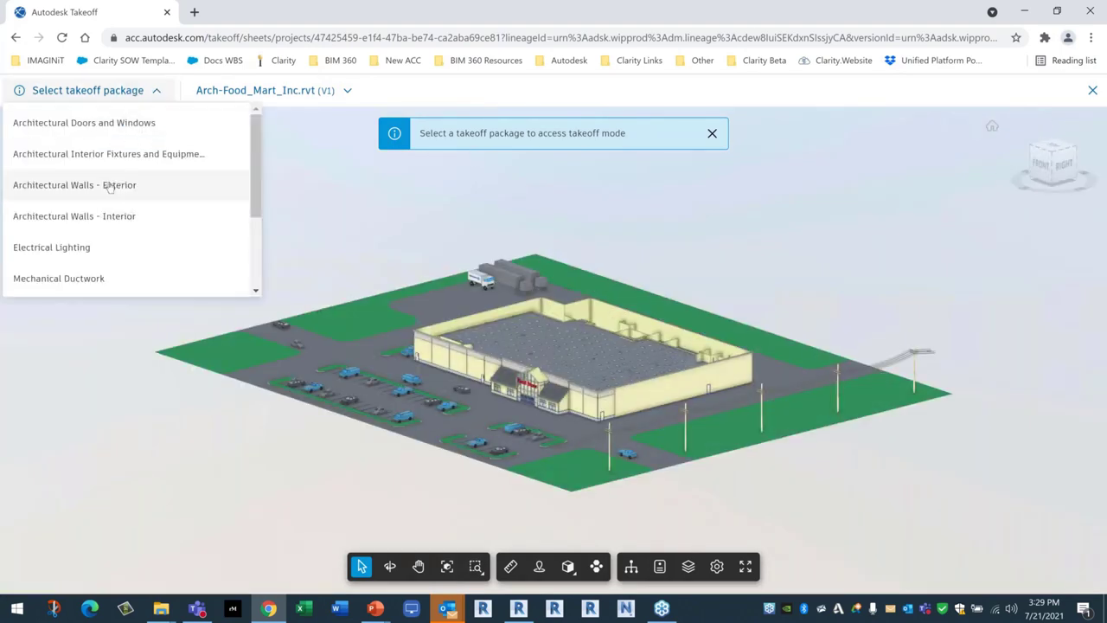
pyautogui.click(110, 185)
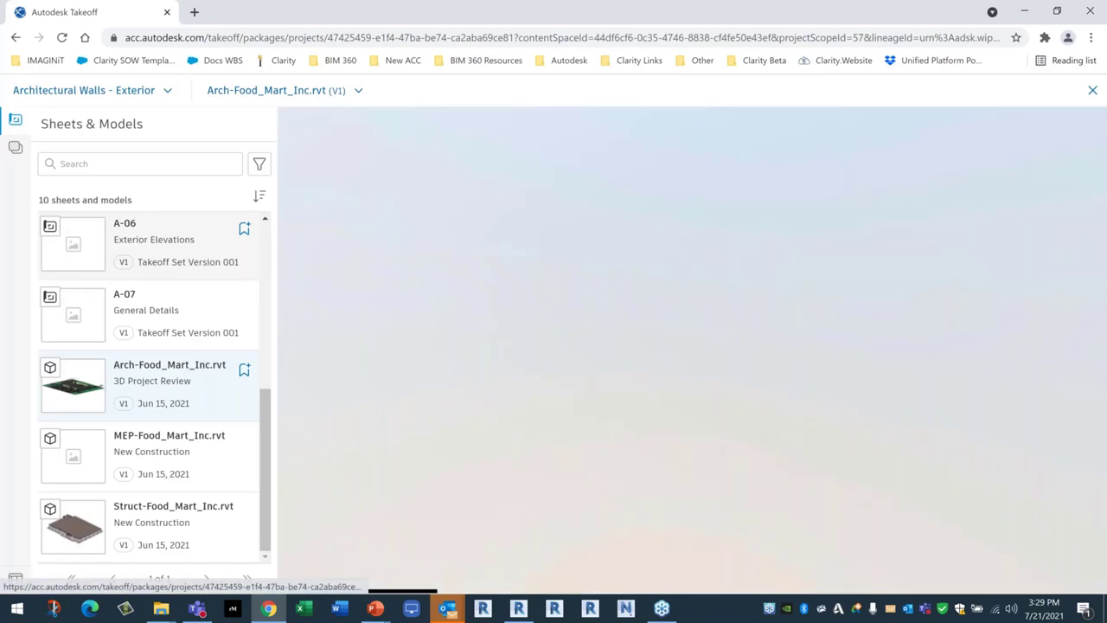
pyautogui.click(15, 148)
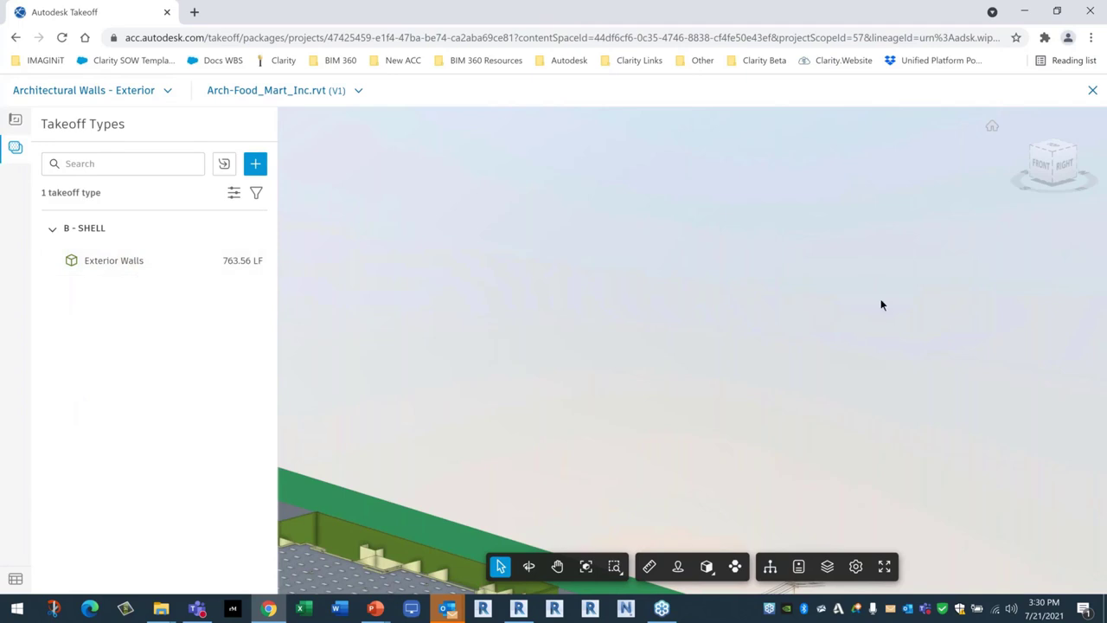
# Form clusters of the Food Mart model's objects to separate them by category.
pyautogui.scroll(-5, 779, 456)
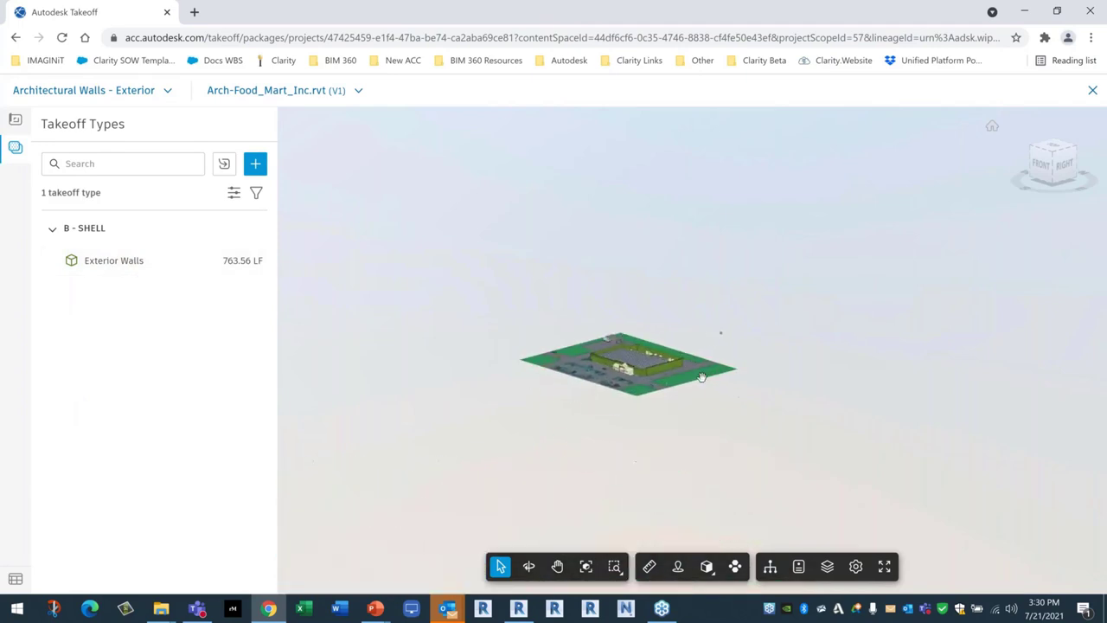
pyautogui.scroll(2, 691, 390)
pyautogui.scroll(4, 691, 390)
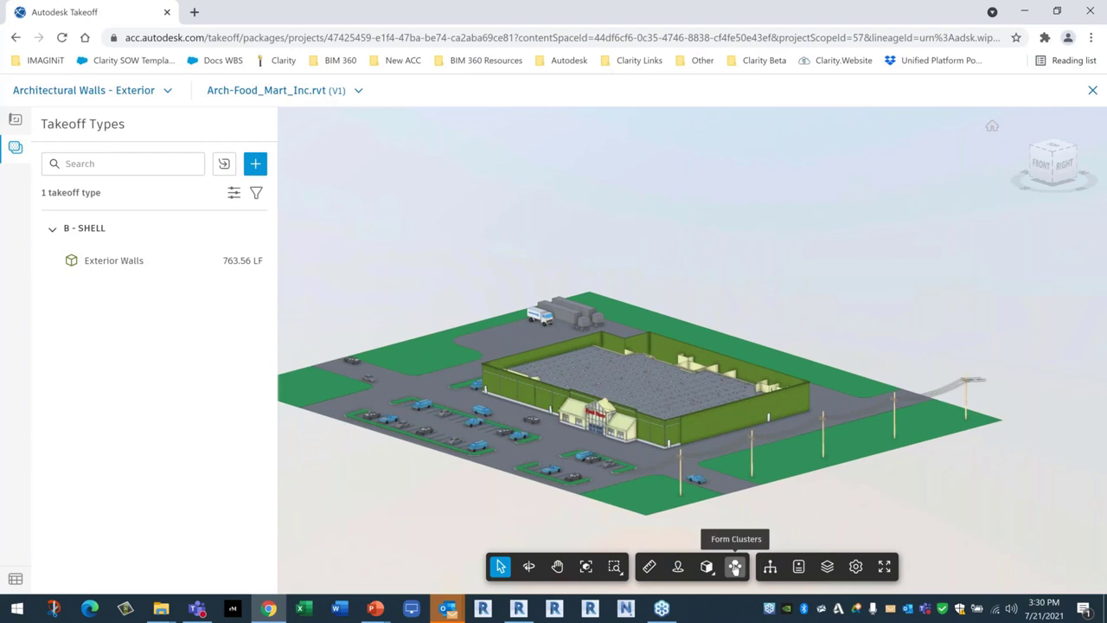
pyautogui.click(734, 565)
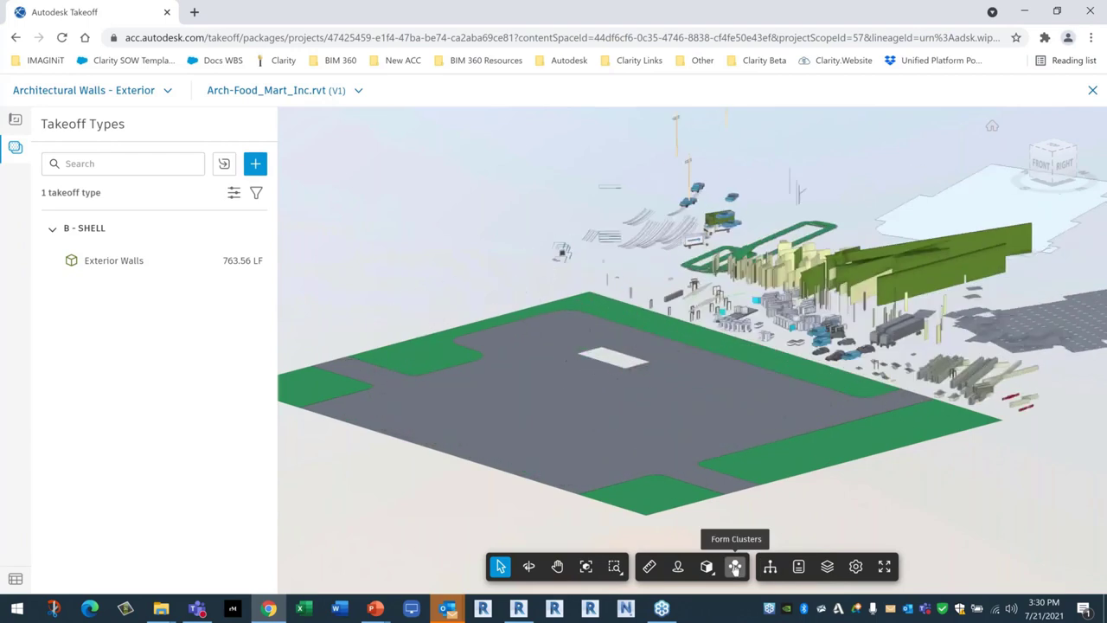
# Examine the clustered model categories, including walls, specialty equipment, curtain wall mullions, doors, ceilings and lighting fixtures.
pyautogui.moveTo(610, 489); pyautogui.dragTo(287, 433)
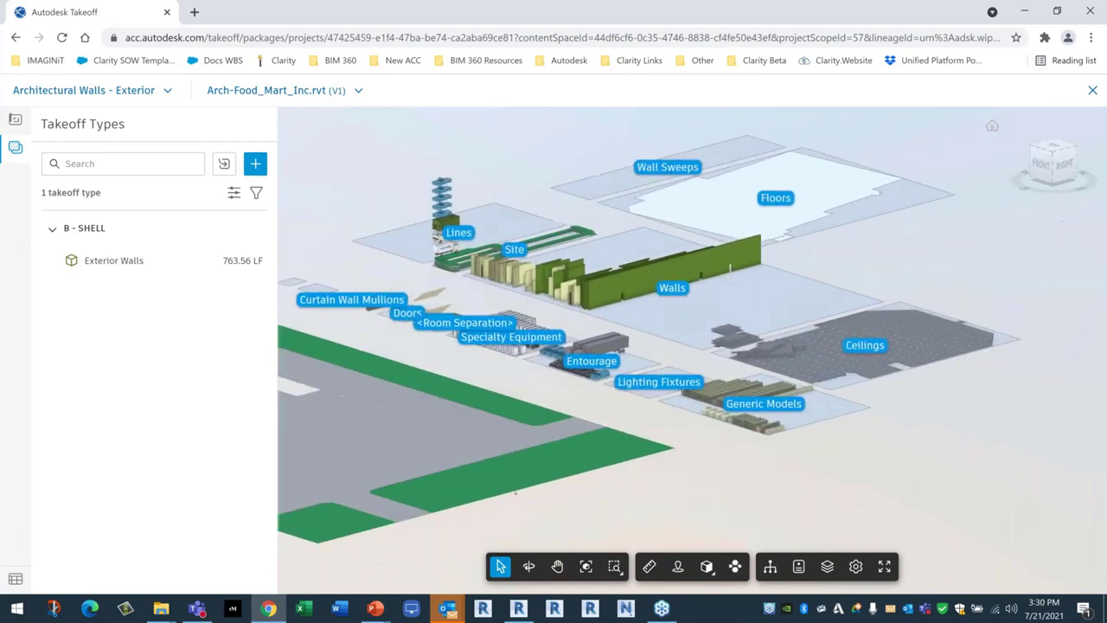
pyautogui.scroll(5, 590, 295)
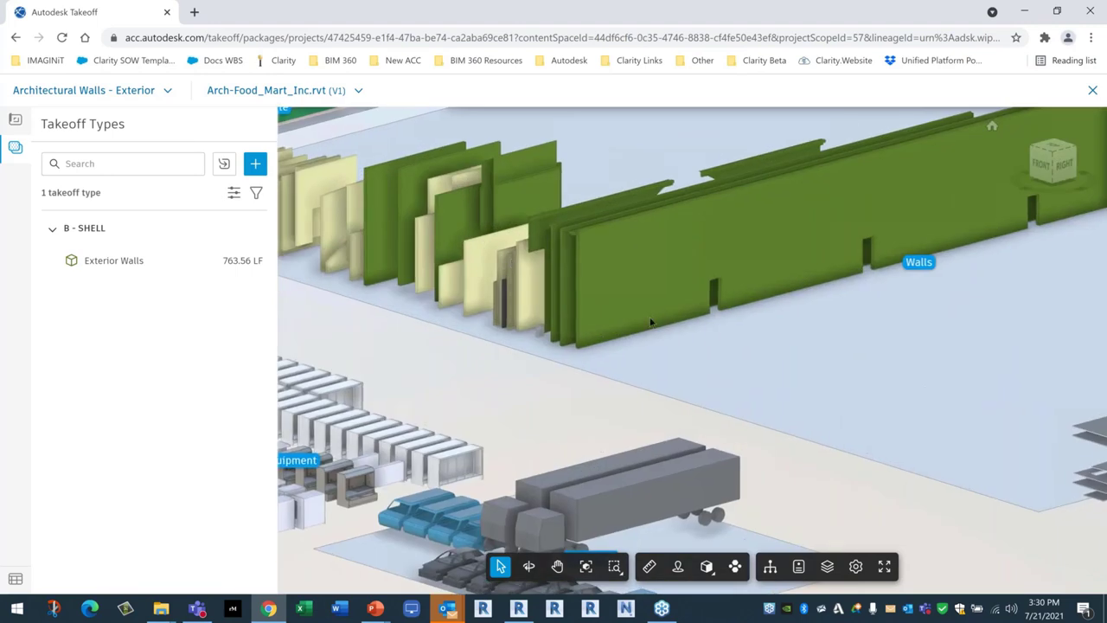
pyautogui.moveTo(875, 318); pyautogui.dragTo(960, 302)
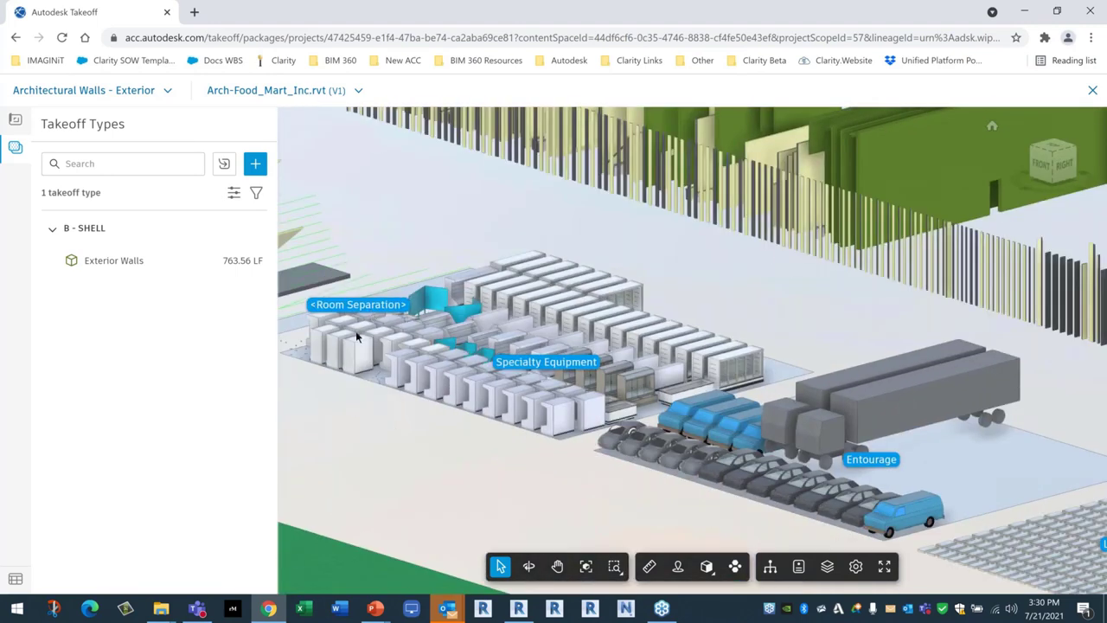
pyautogui.moveTo(795, 533); pyautogui.dragTo(431, 298)
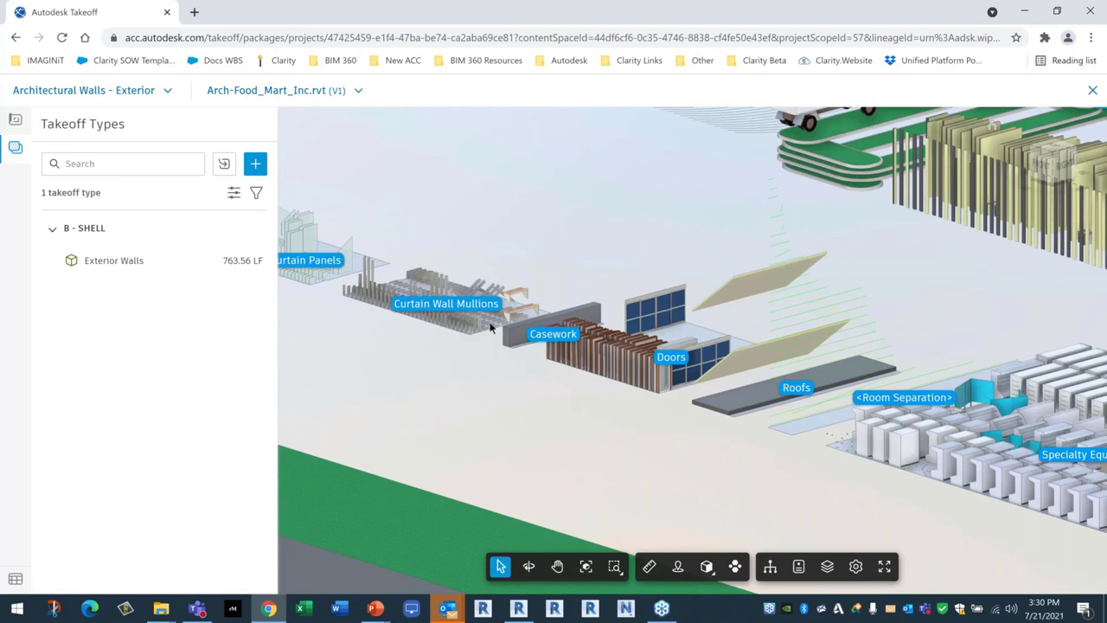
pyautogui.scroll(-5, 449, 318)
pyautogui.moveTo(482, 368); pyautogui.dragTo(415, 303)
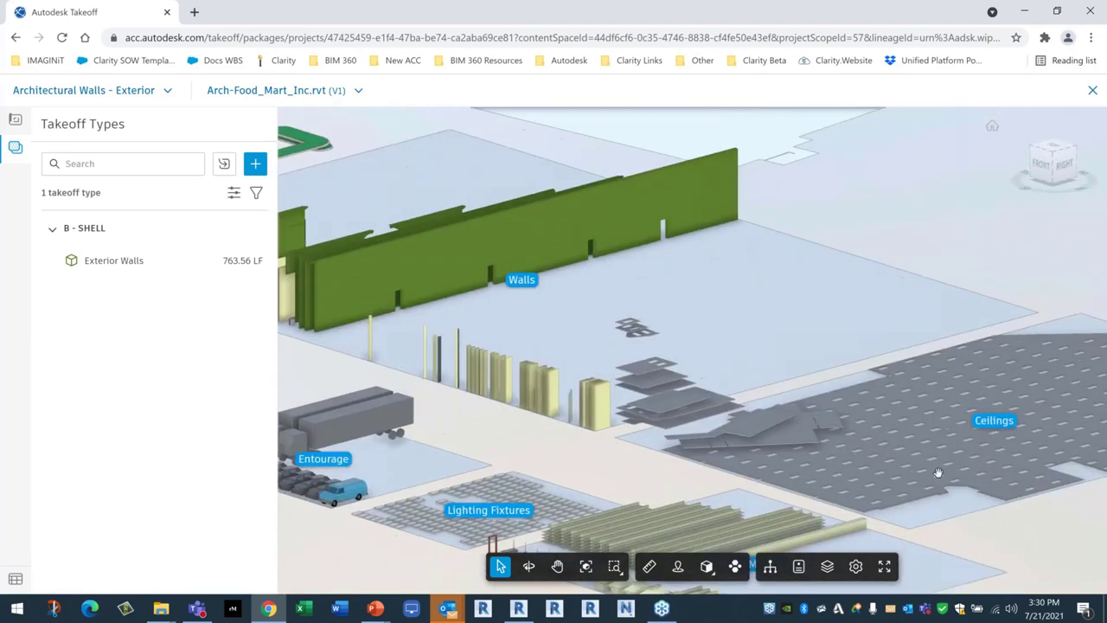
pyautogui.moveTo(428, 503); pyautogui.dragTo(660, 385)
pyautogui.scroll(8, 506, 316)
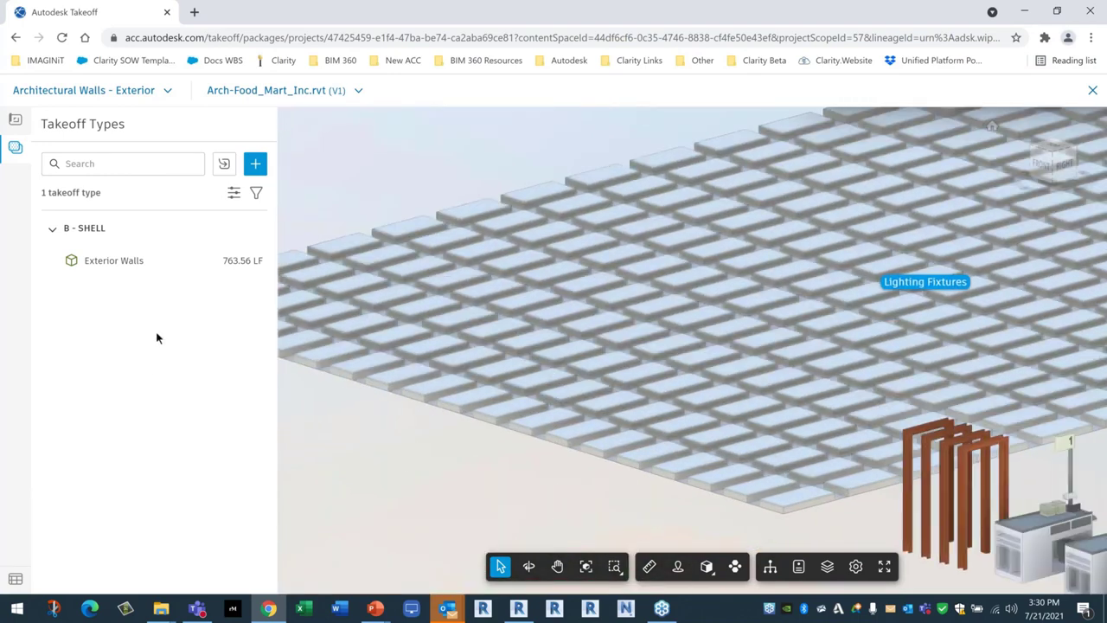
# List the objects taken off under the Exterior Walls takeoff type and expand the inventory's B - SHELL group down to Exterior Walls.
pyautogui.click(121, 264)
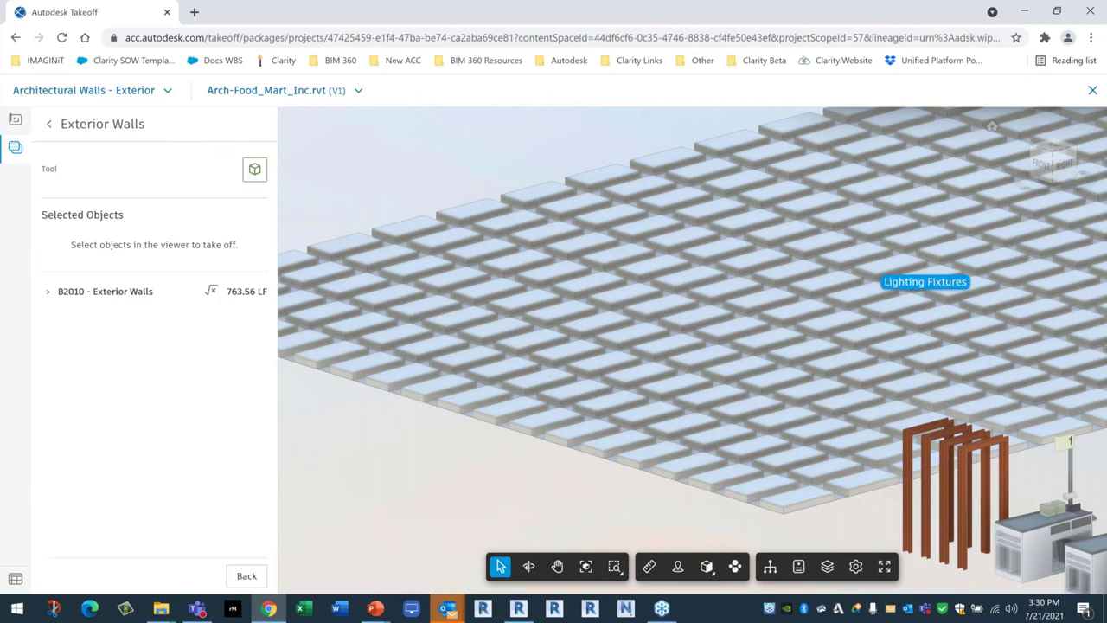
pyautogui.click(48, 292)
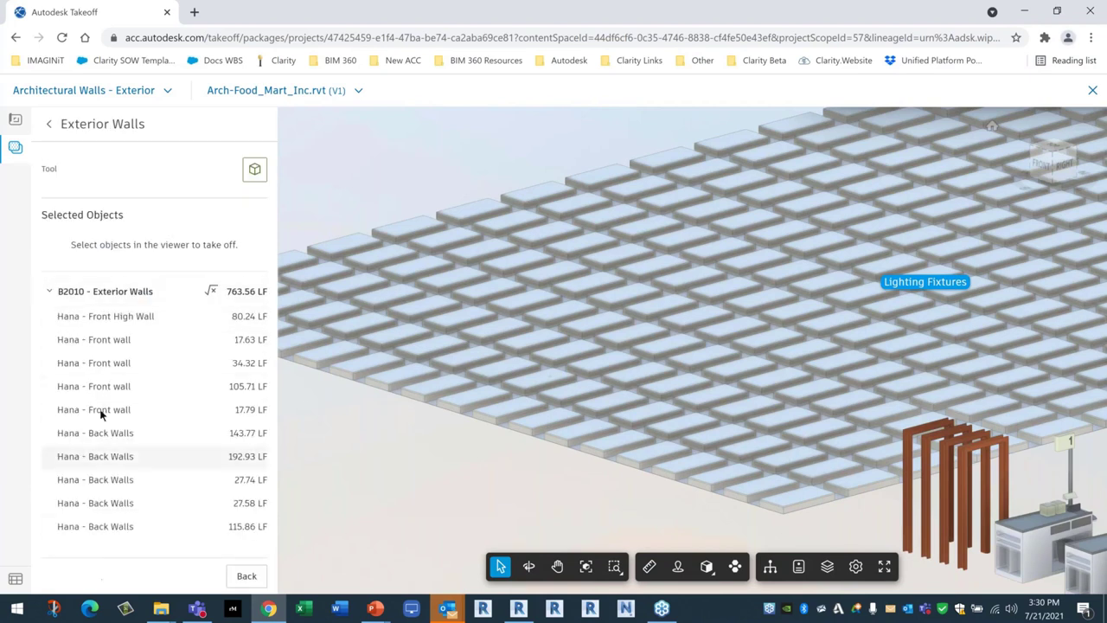
pyautogui.click(15, 577)
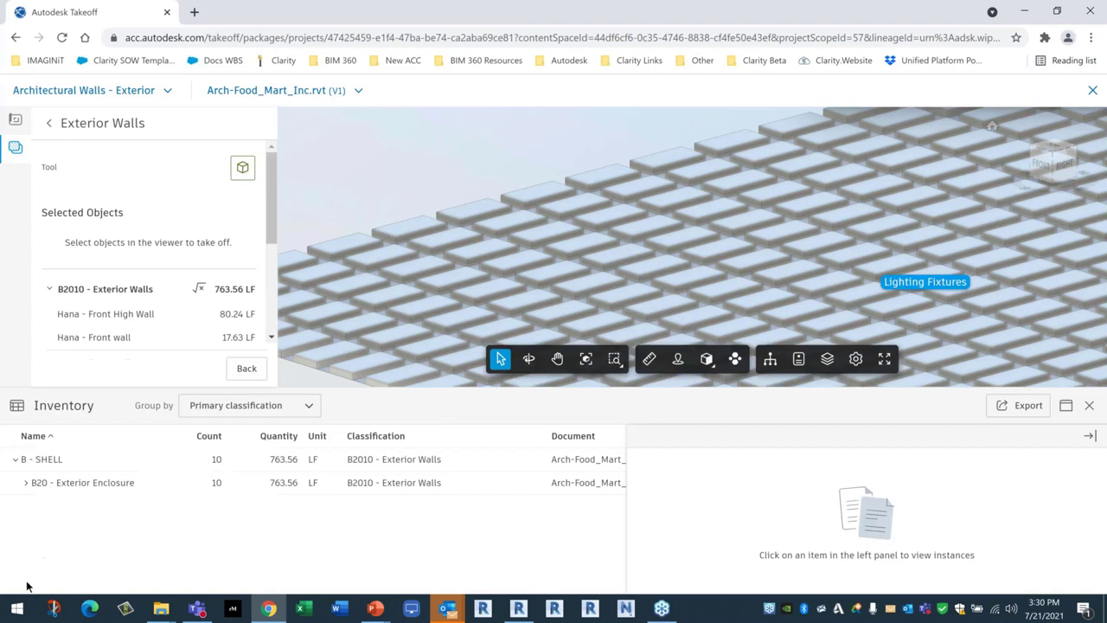
pyautogui.moveTo(456, 386); pyautogui.dragTo(453, 357)
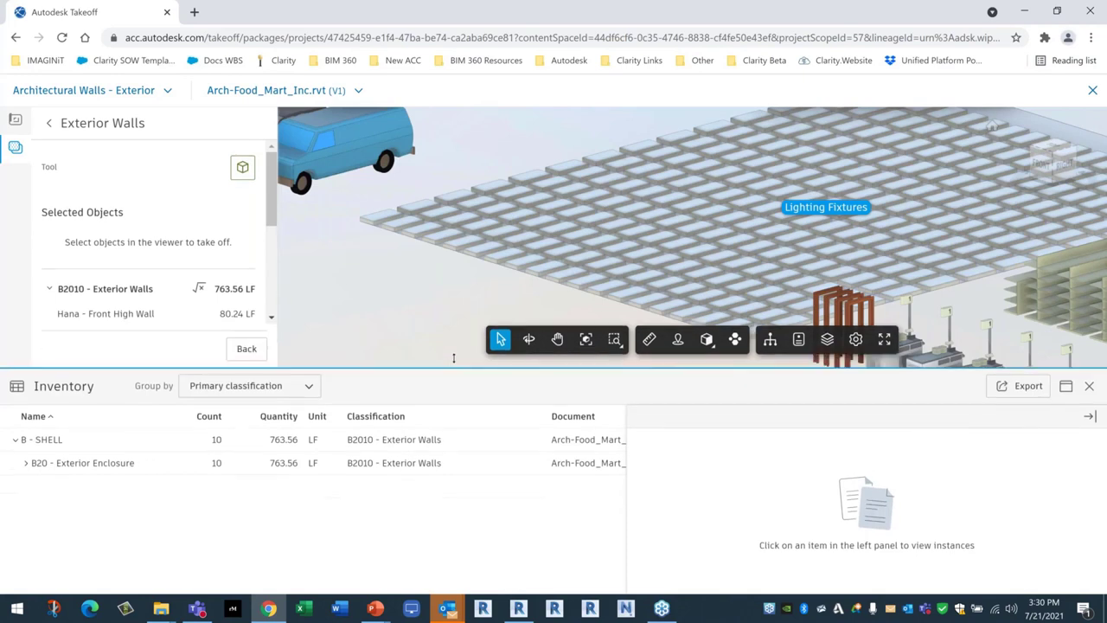
pyautogui.click(26, 454)
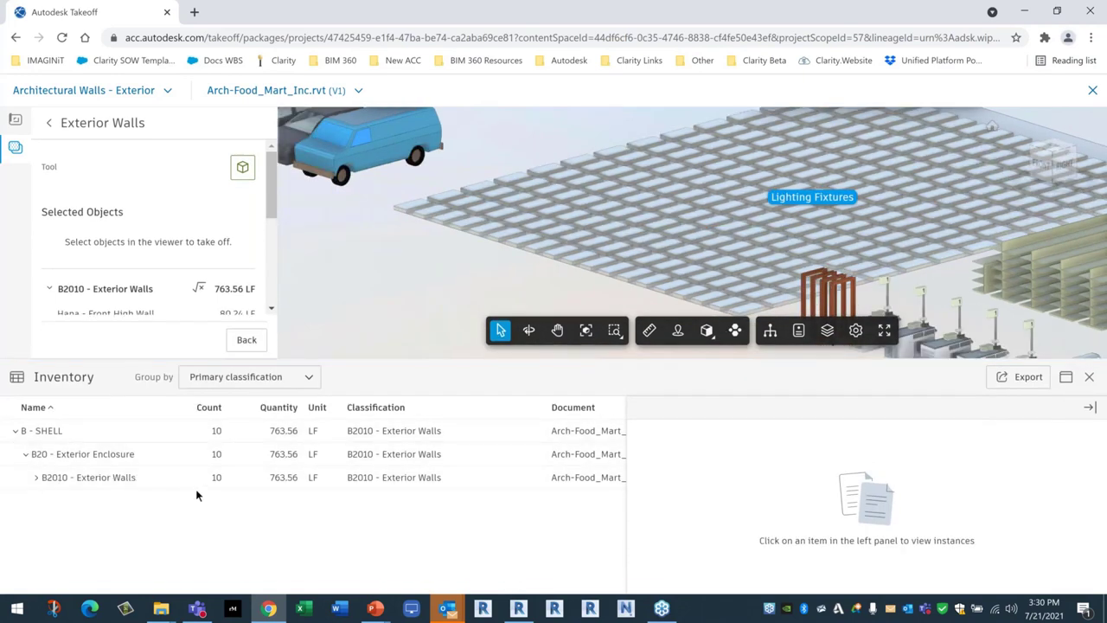
pyautogui.click(36, 478)
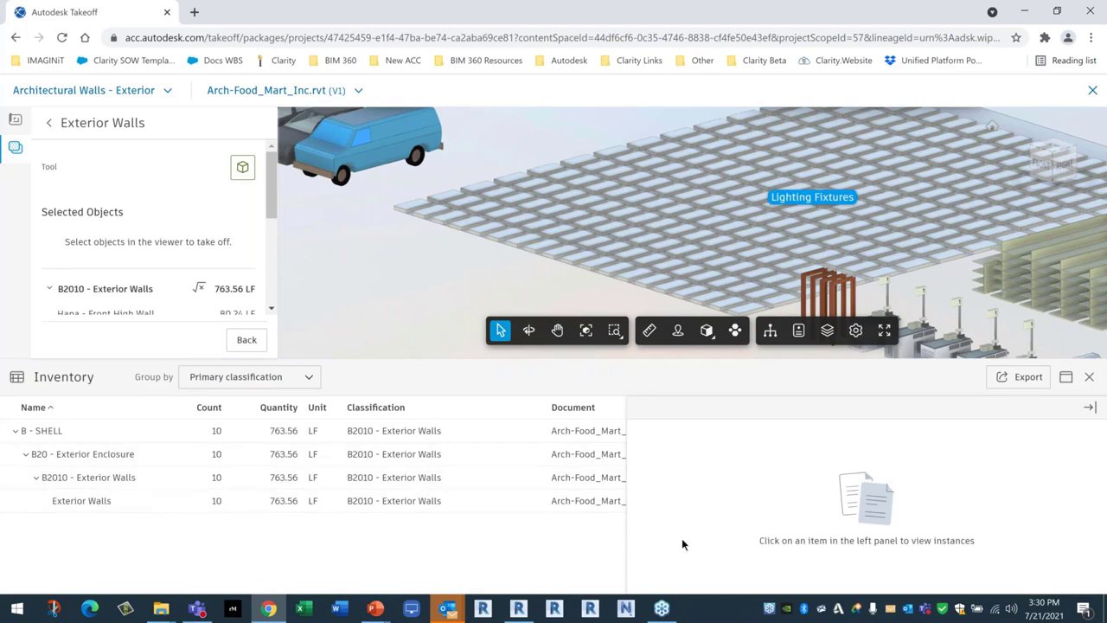
# Start exporting the takeoff inventory to an Excel worksheet, cancel the save and close the model.
pyautogui.click(1019, 377)
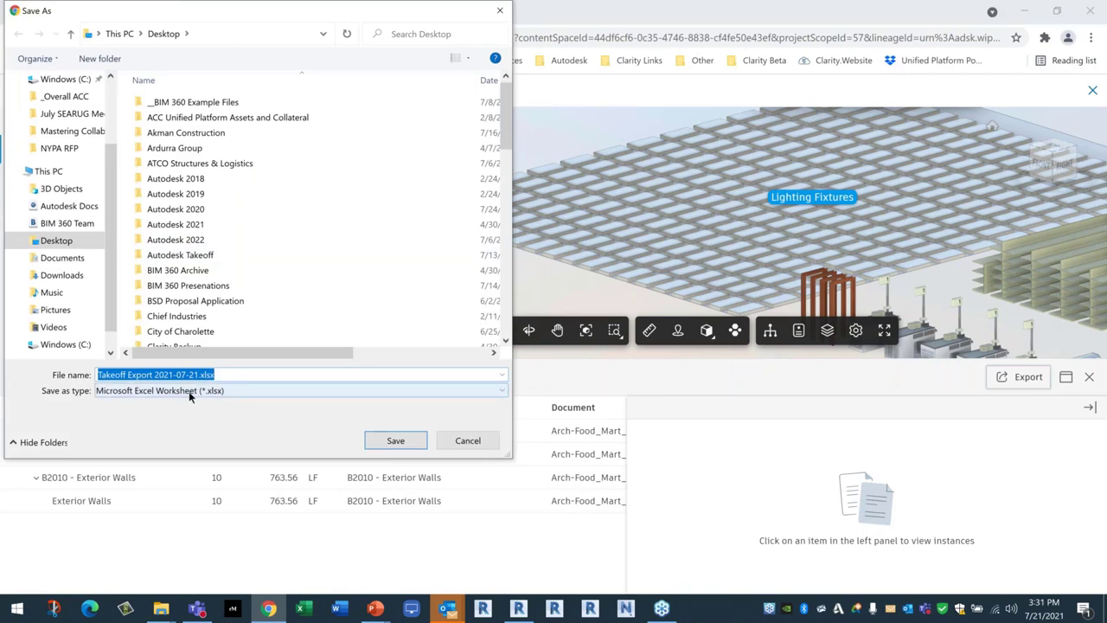
pyautogui.click(491, 439)
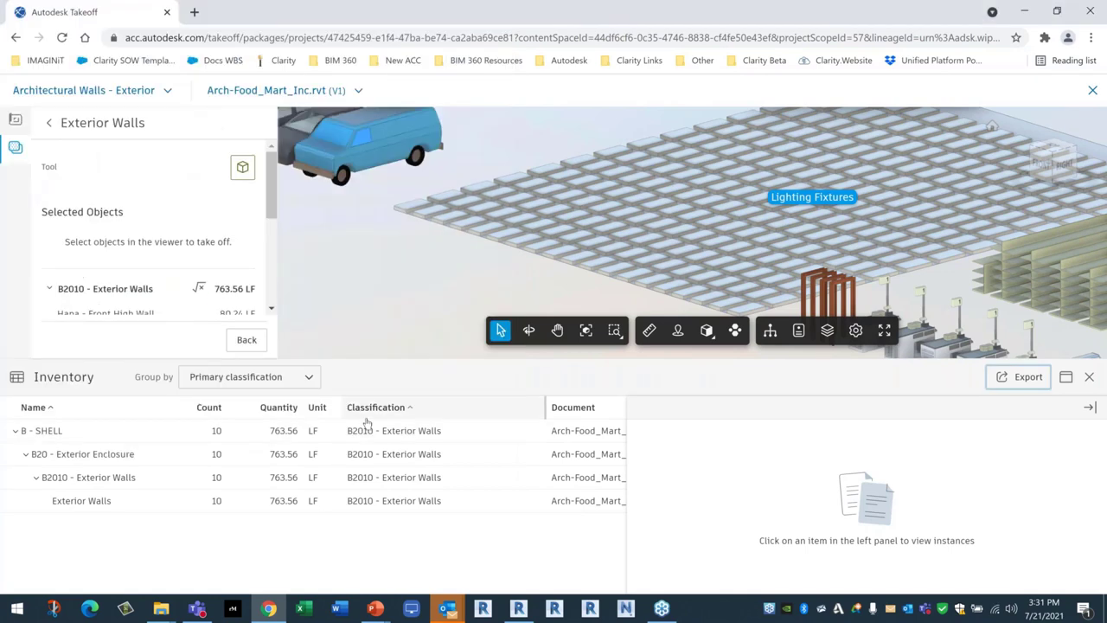
pyautogui.click(1091, 91)
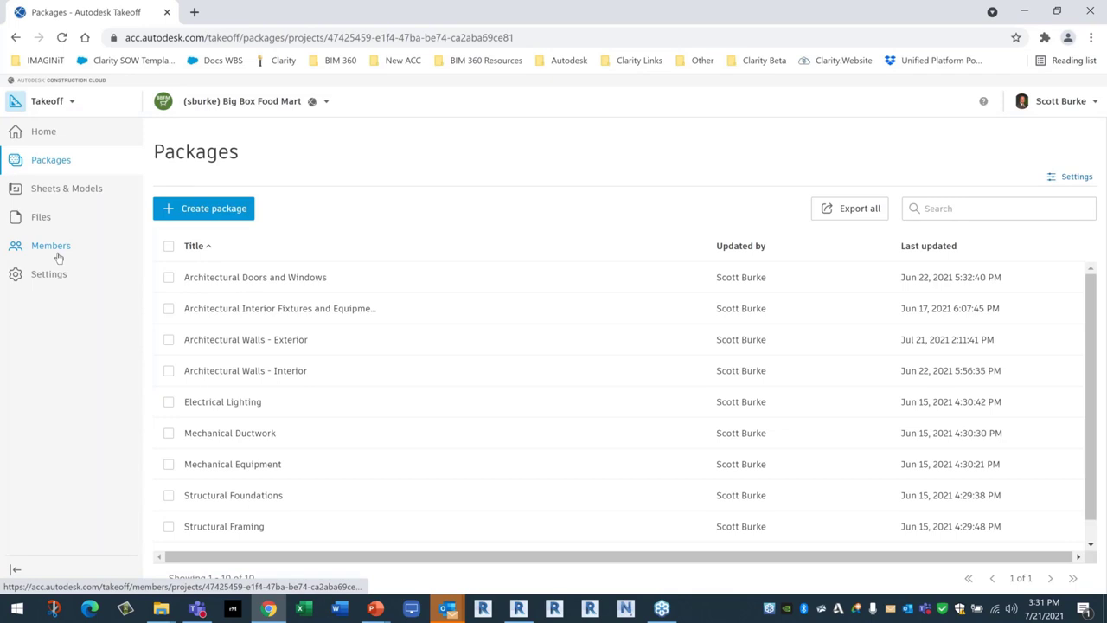
pyautogui.hotkey('alt', 'Tab')
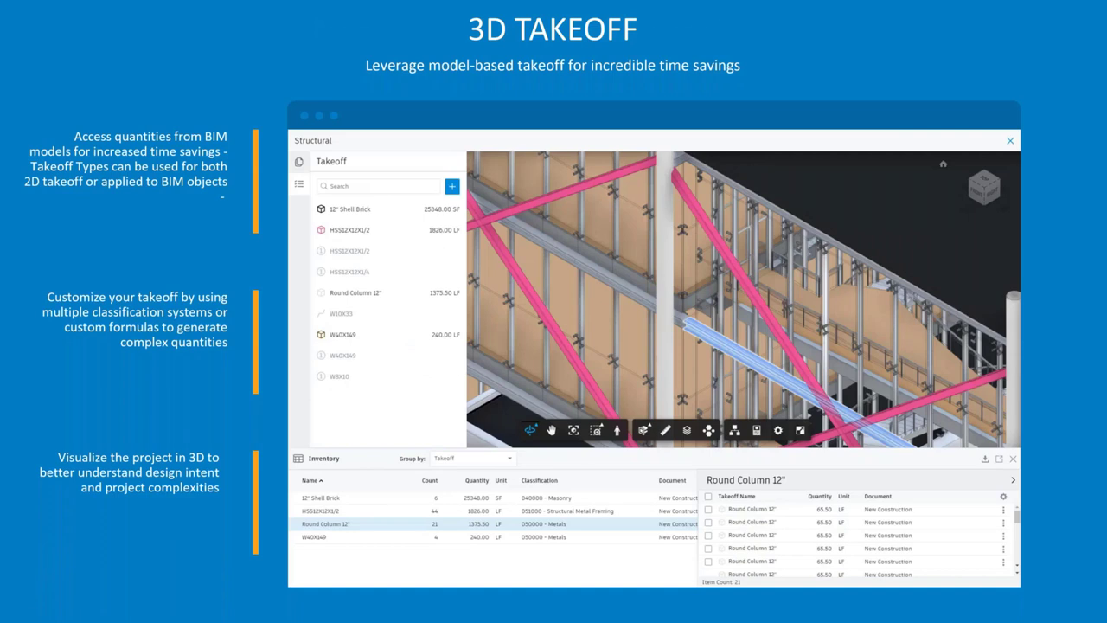
pyautogui.press('Right')
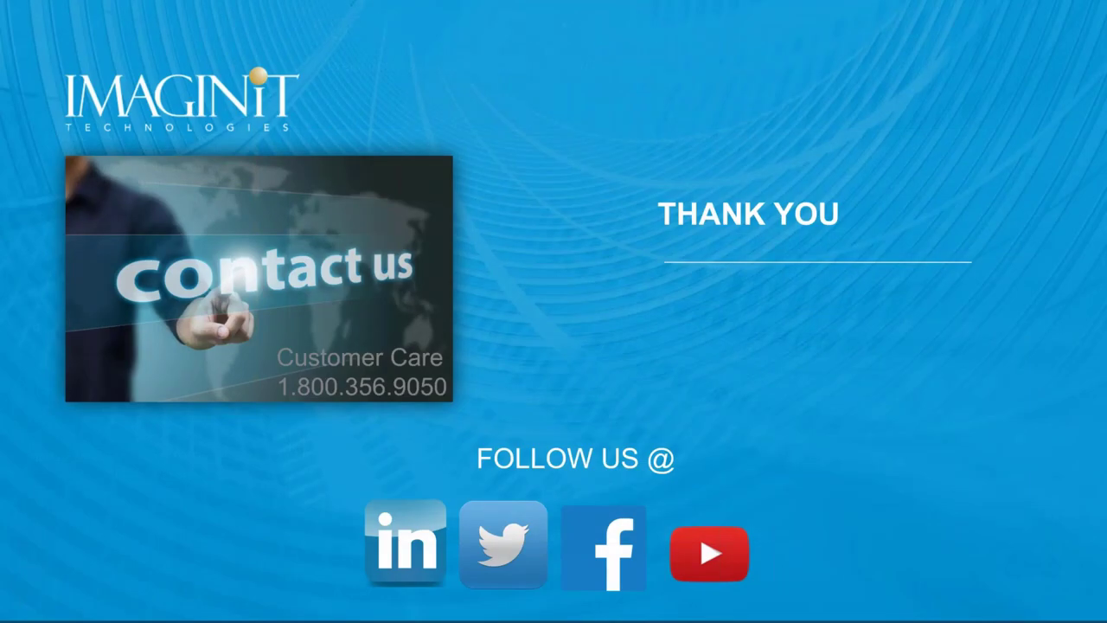